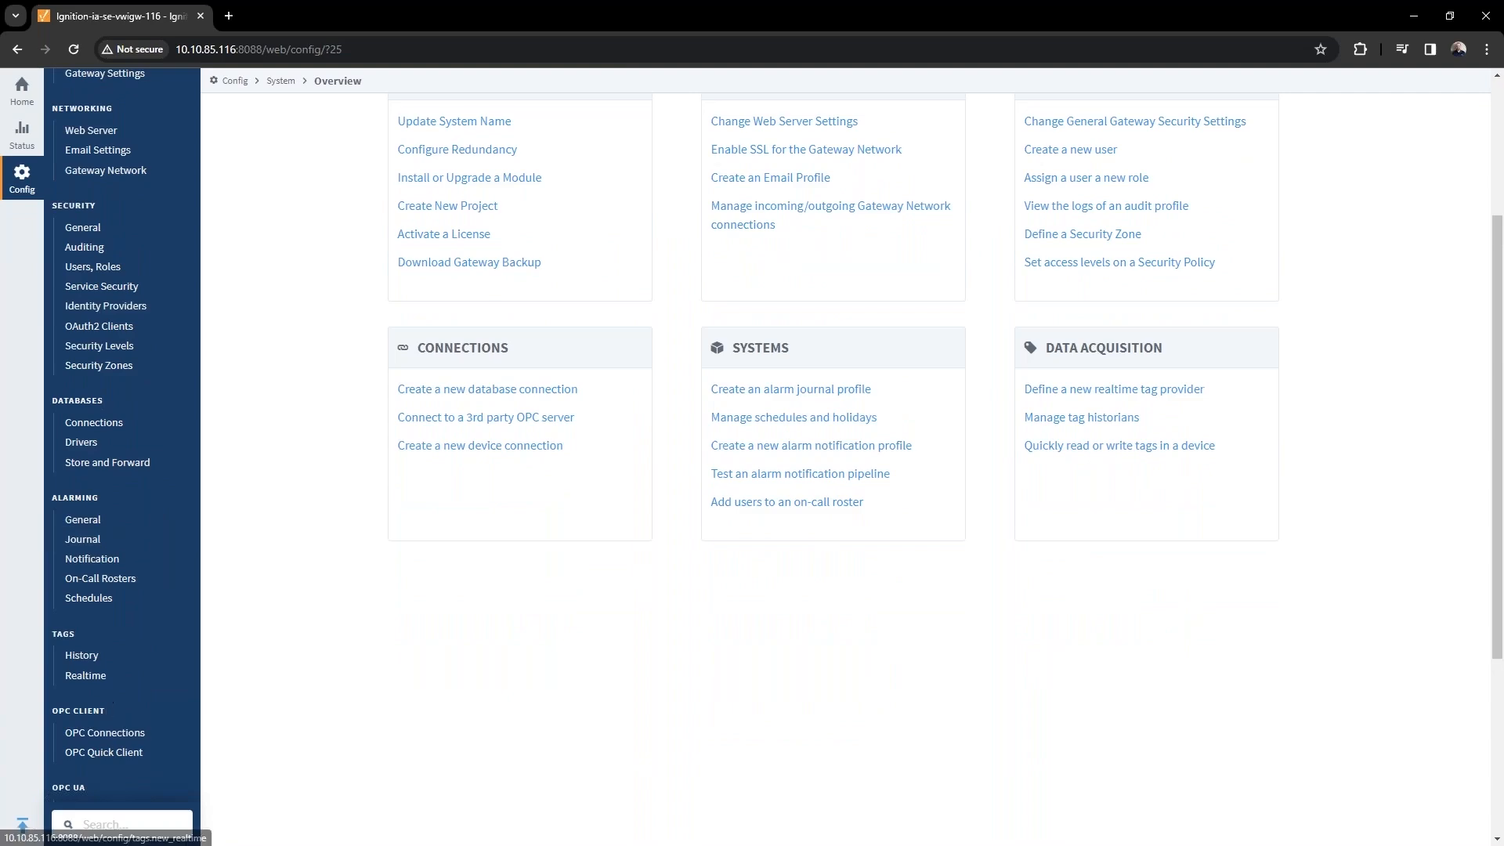
# Start a new device connection using the IEC 61850 MMS Client Driver.
pyautogui.scroll(-2, 115, 717)
pyautogui.click(110, 653)
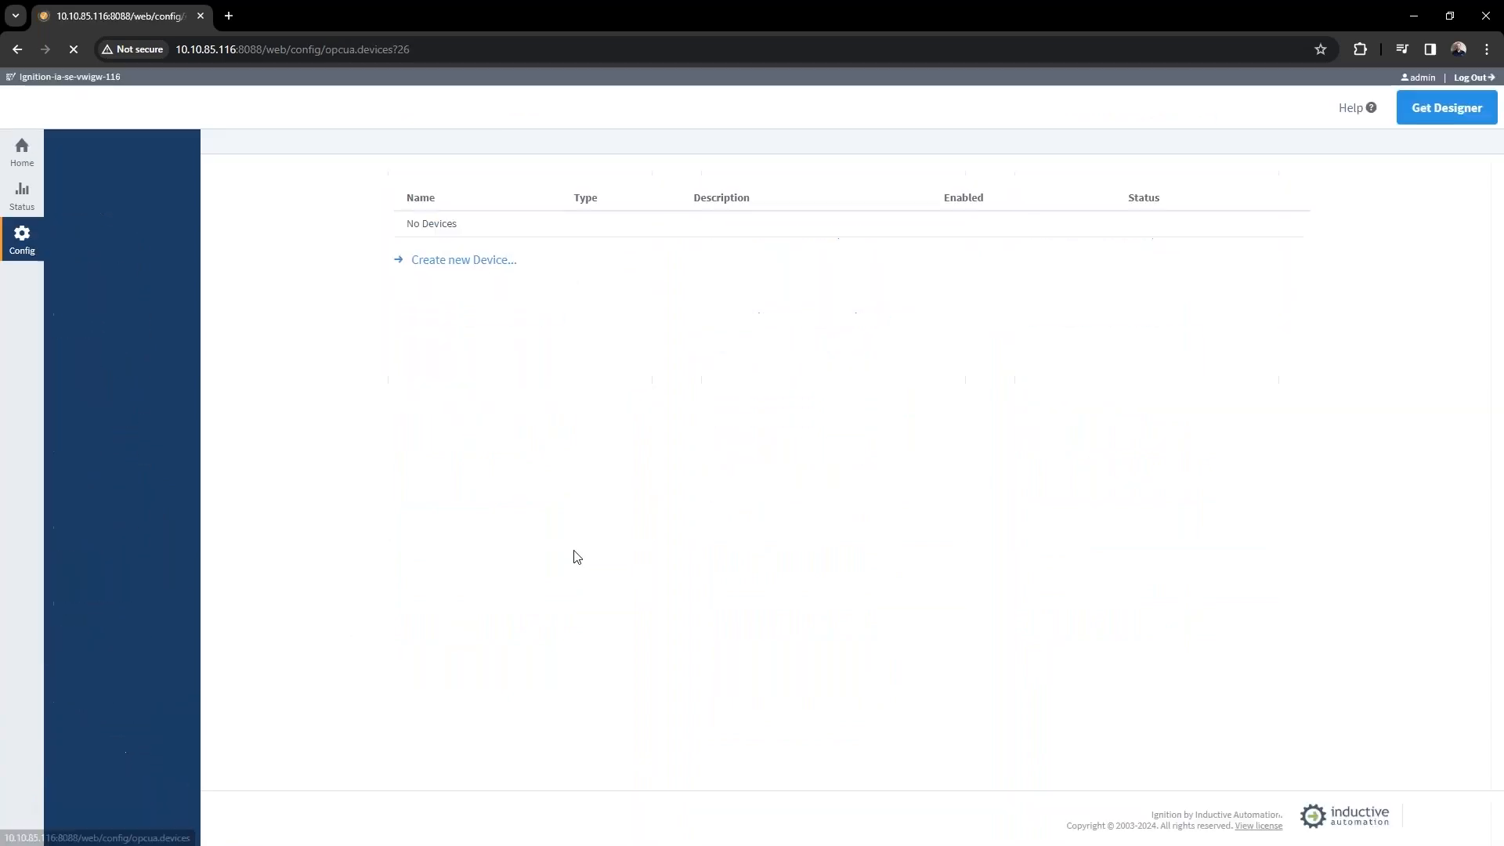
pyautogui.click(458, 262)
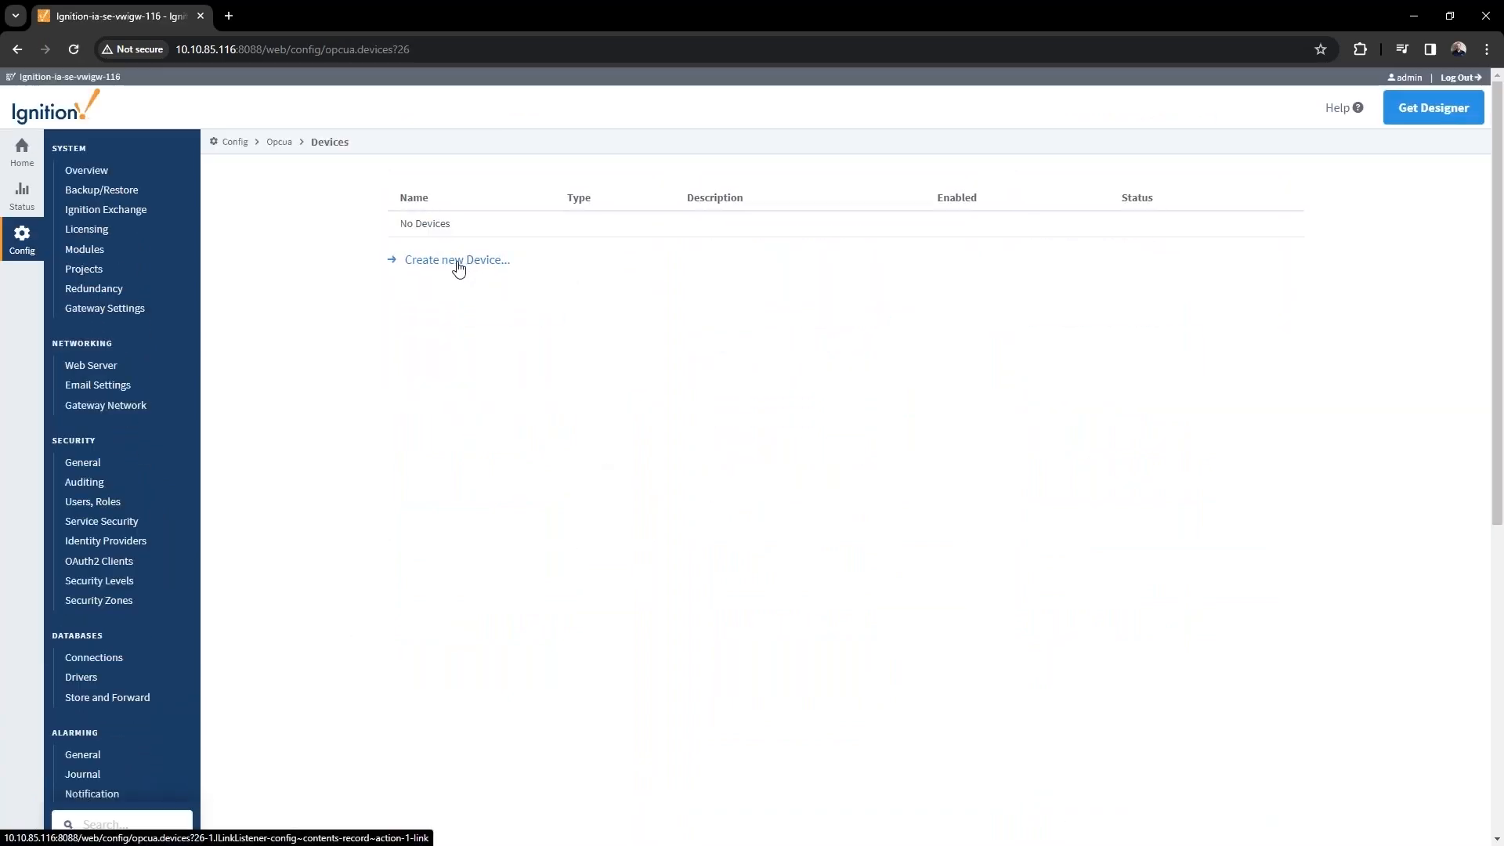
pyautogui.scroll(-3, 505, 540)
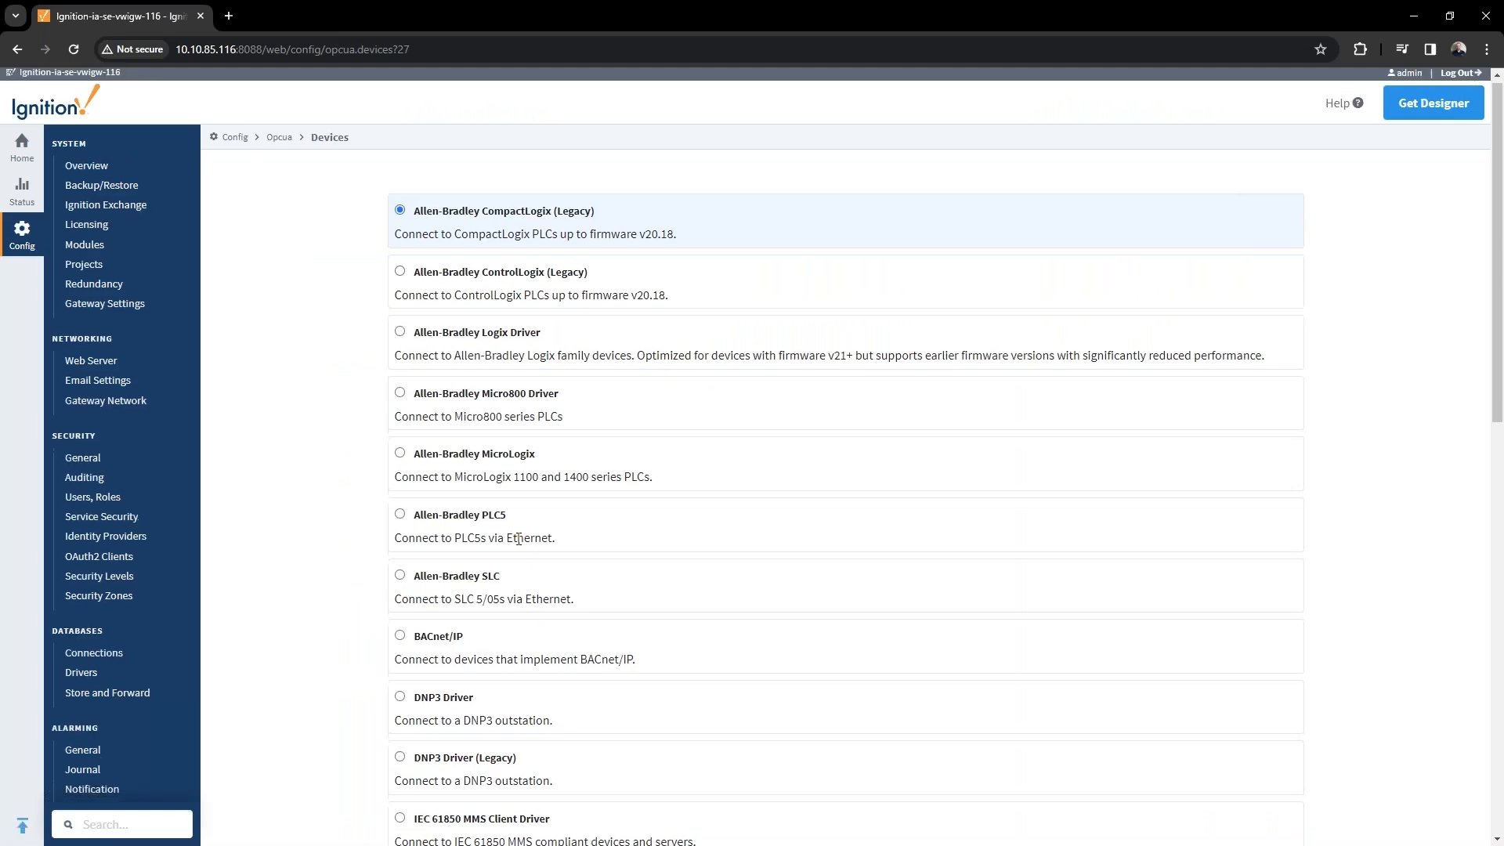
pyautogui.click(400, 588)
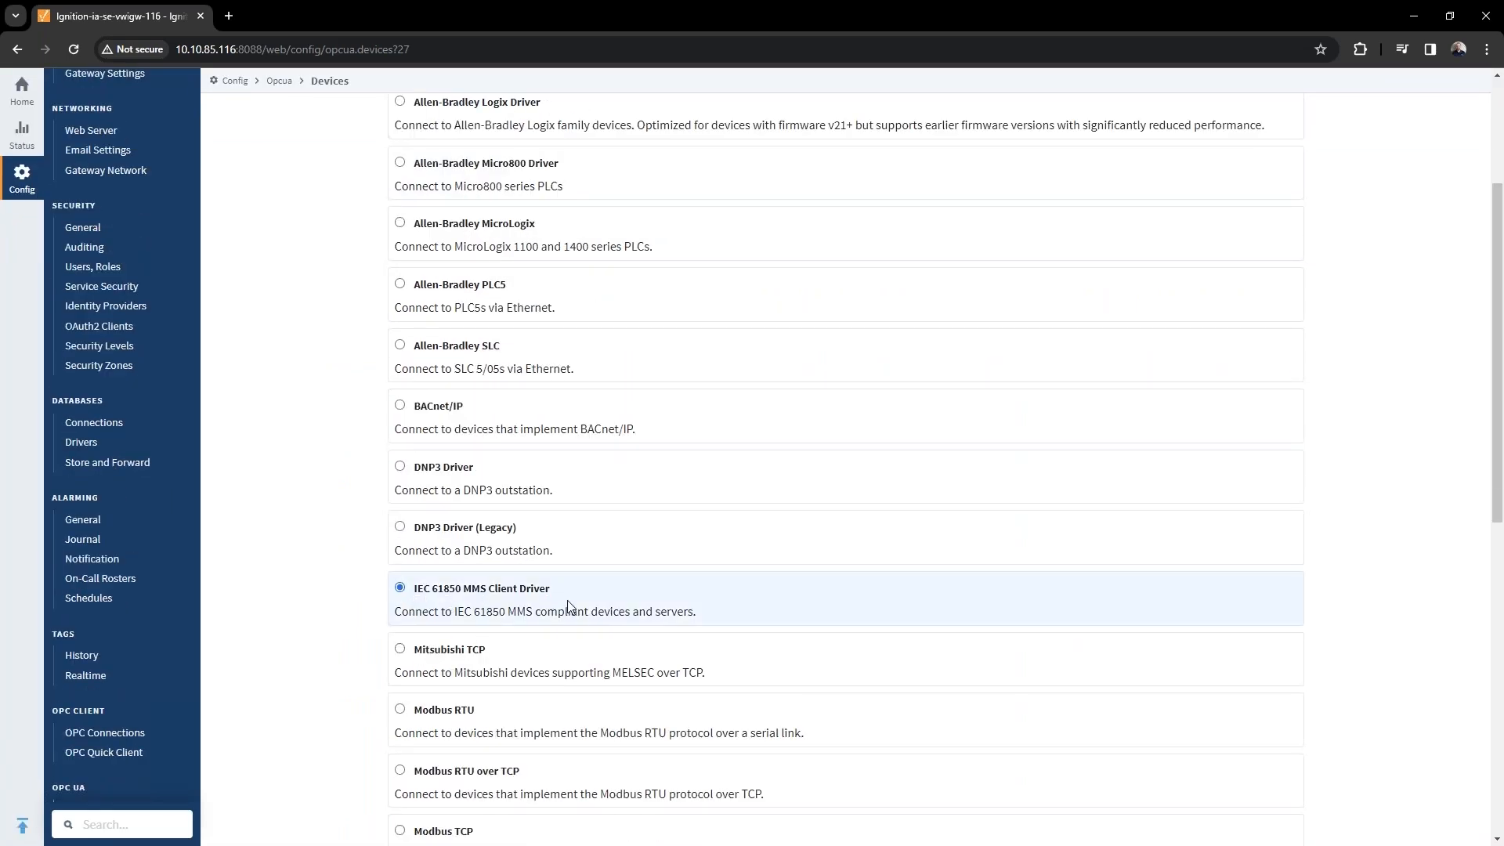
pyautogui.scroll(-9, 568, 601)
pyautogui.click(843, 770)
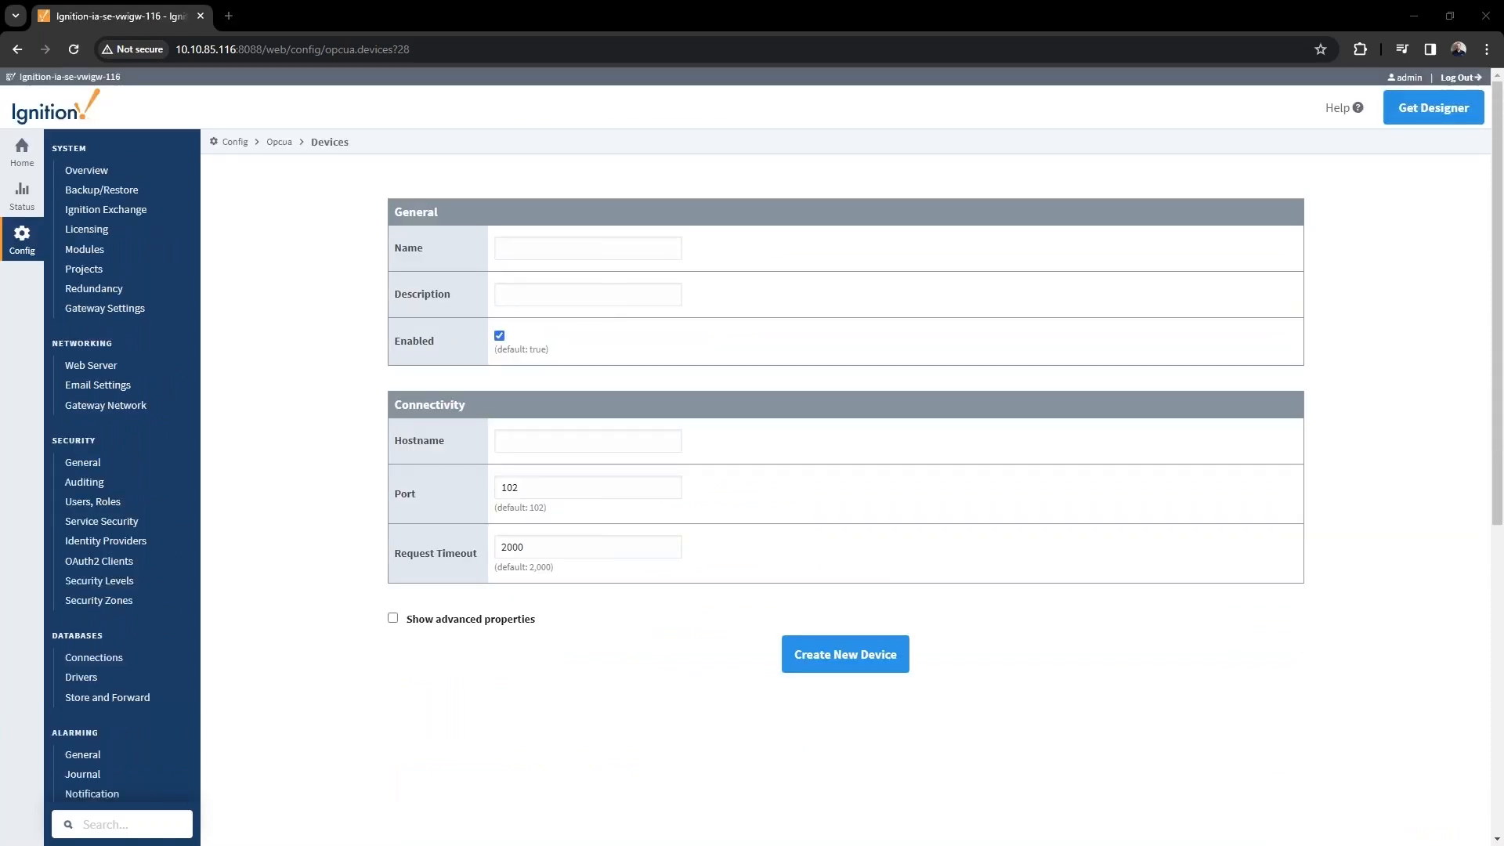
# Name the device IEC61850 Device with hostname 10.10.85.100 and show its advanced properties.
pyautogui.click(580, 247)
pyautogui.hotkey('ctrl', 'v')
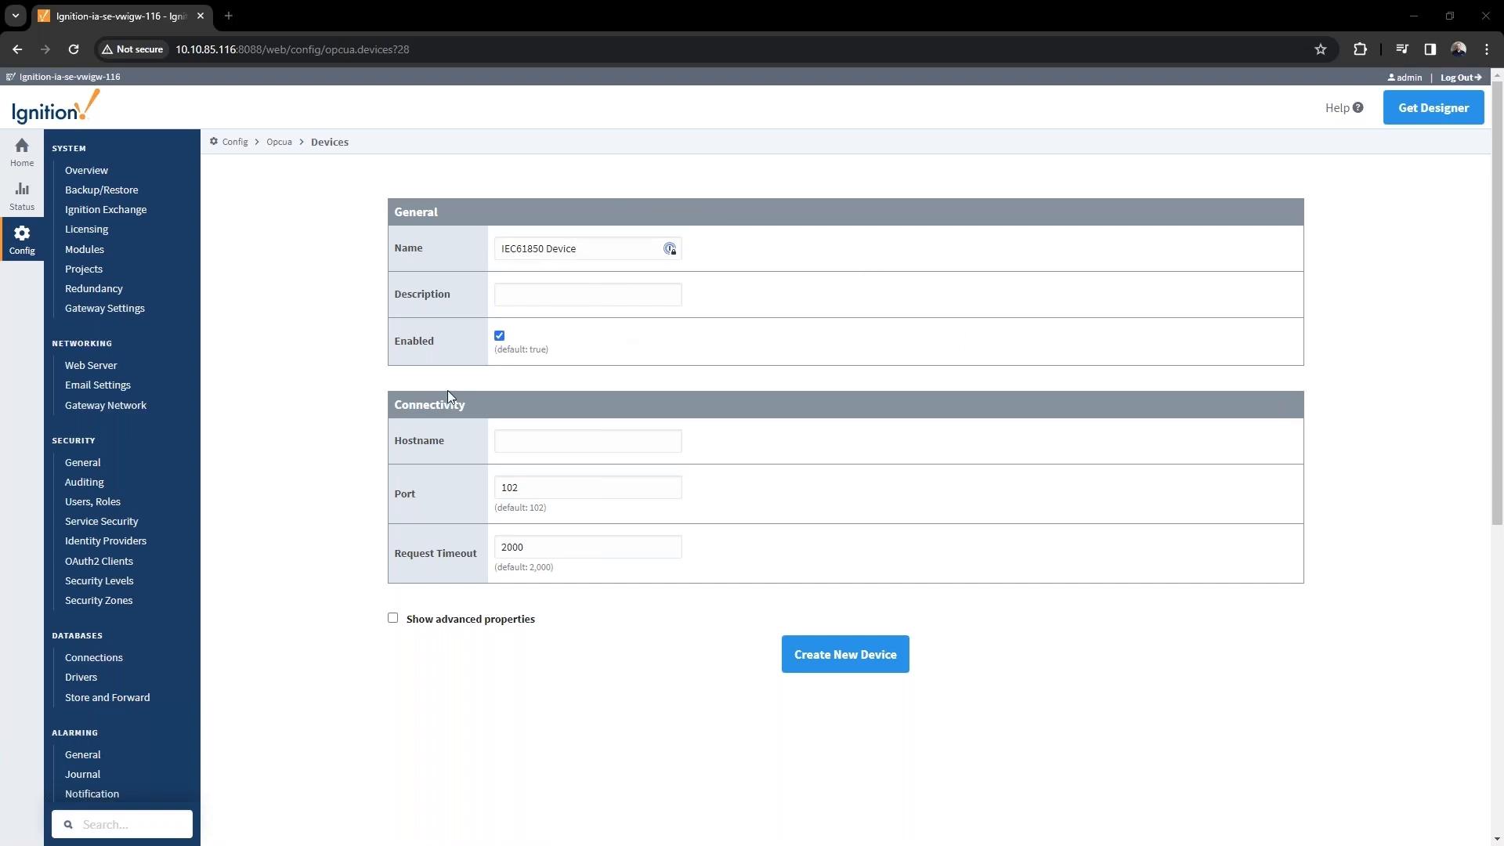
pyautogui.click(531, 440)
pyautogui.write('10.10.85.100')
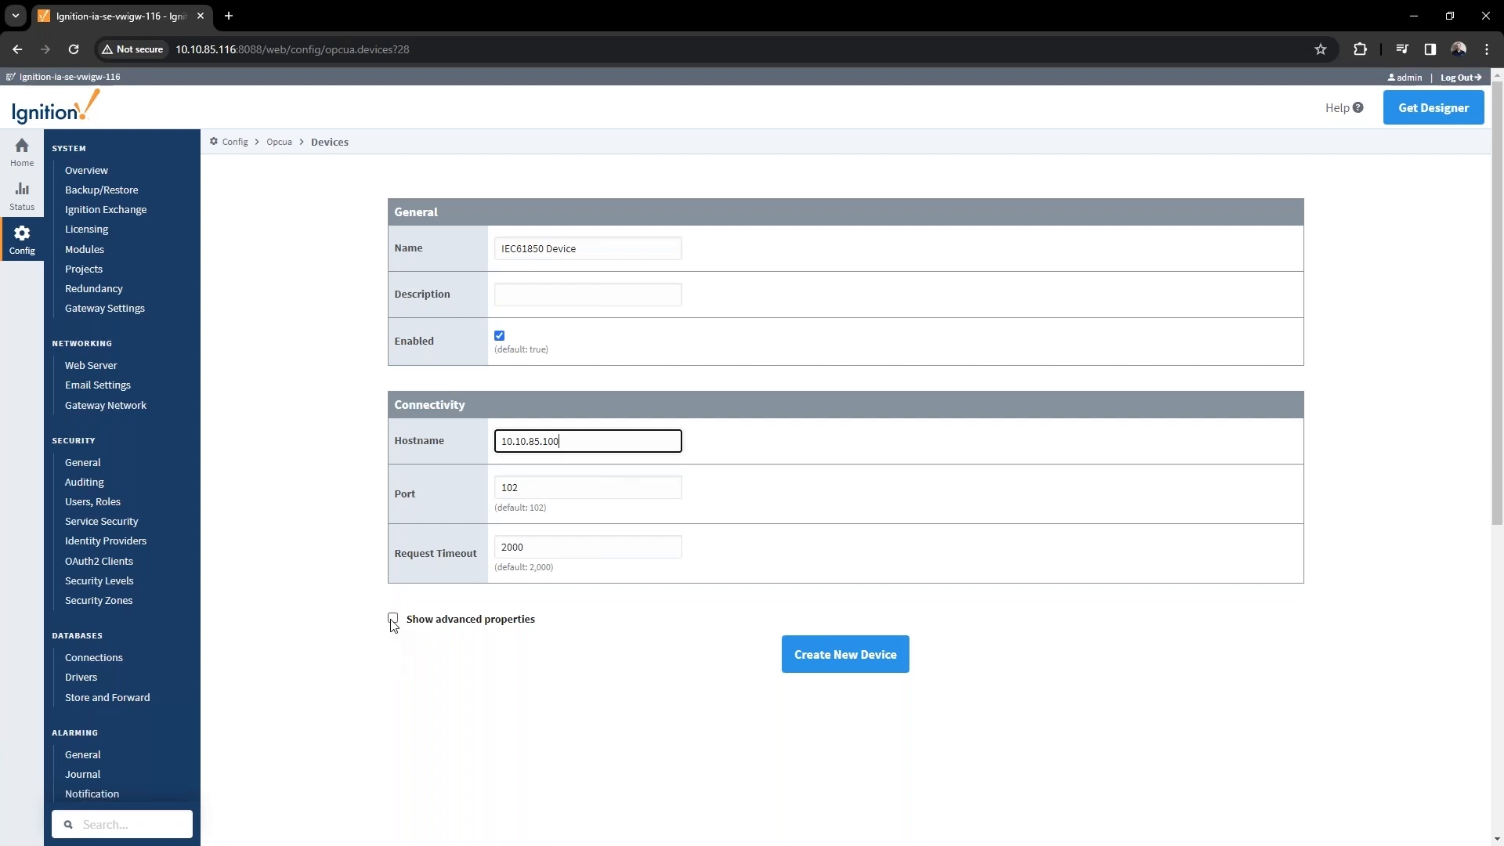
pyautogui.click(391, 619)
# Enable Use SCD File in the advanced properties and create the IEC61850 Device.
pyautogui.scroll(-5, 597, 577)
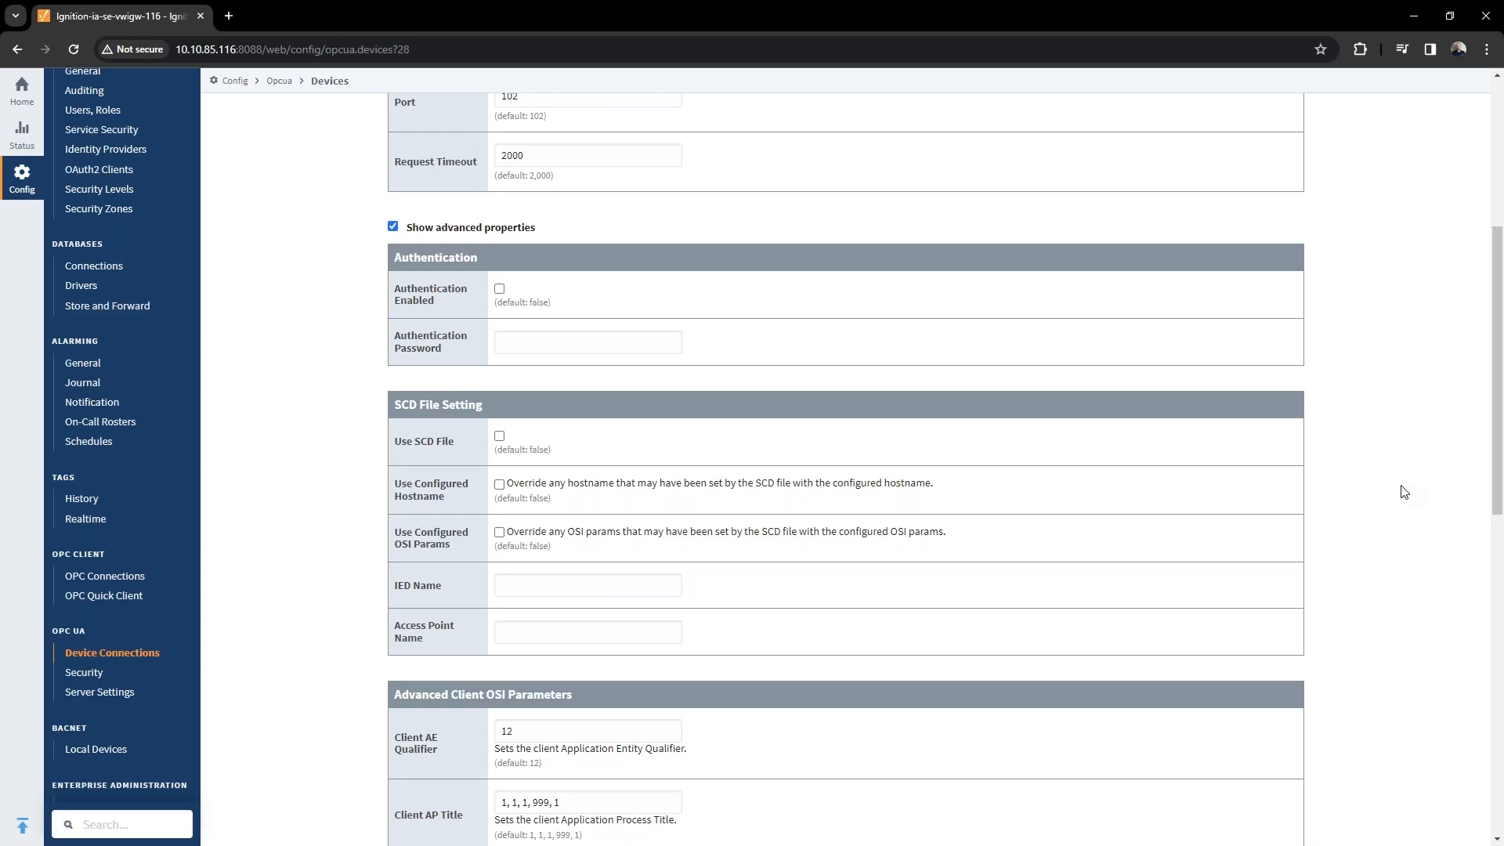
pyautogui.click(499, 436)
pyautogui.scroll(-10, 846, 527)
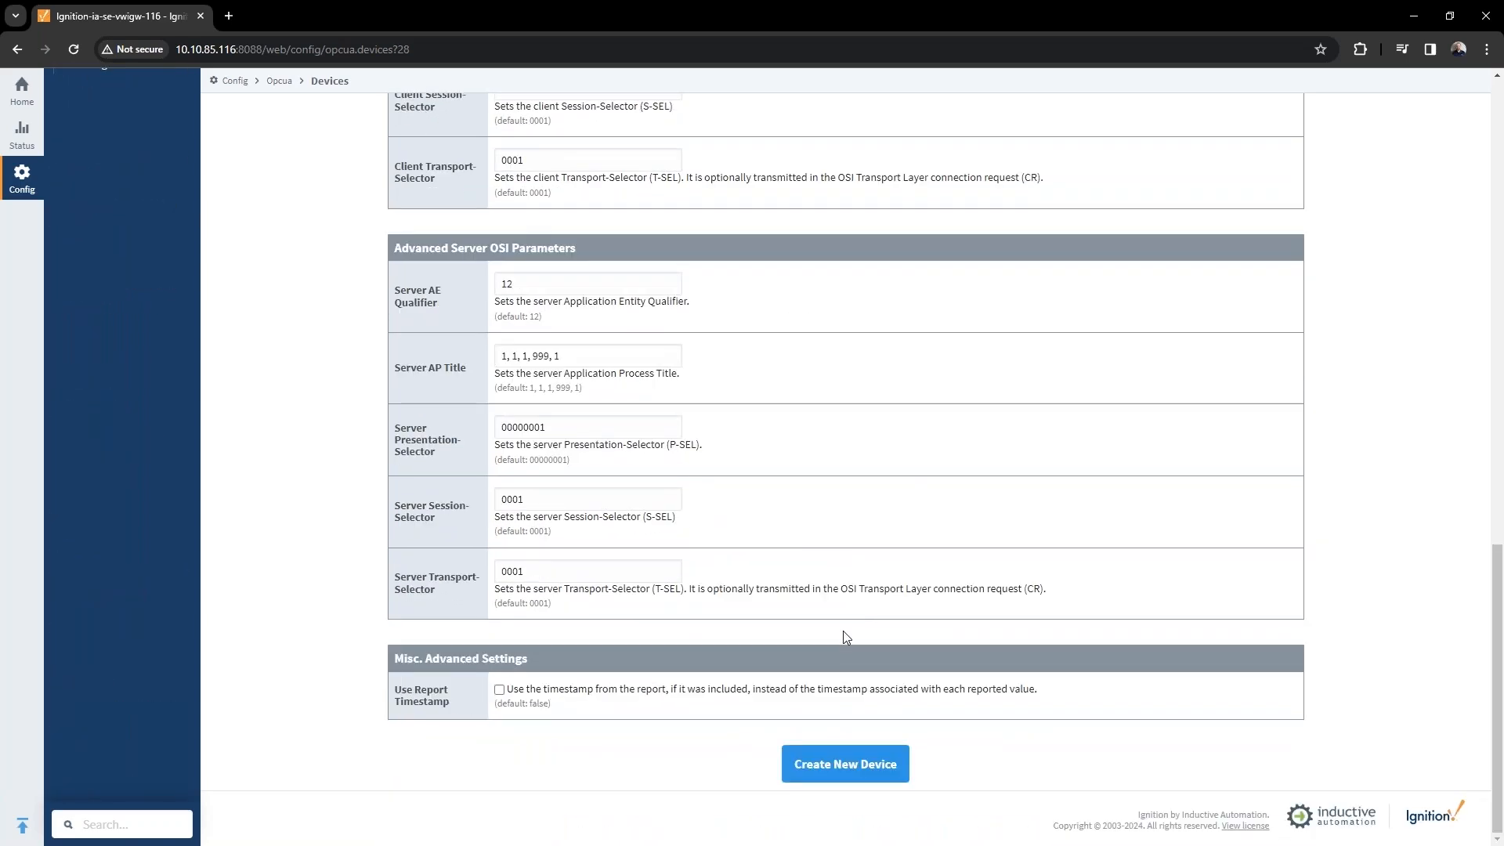
pyautogui.scroll(8, 846, 636)
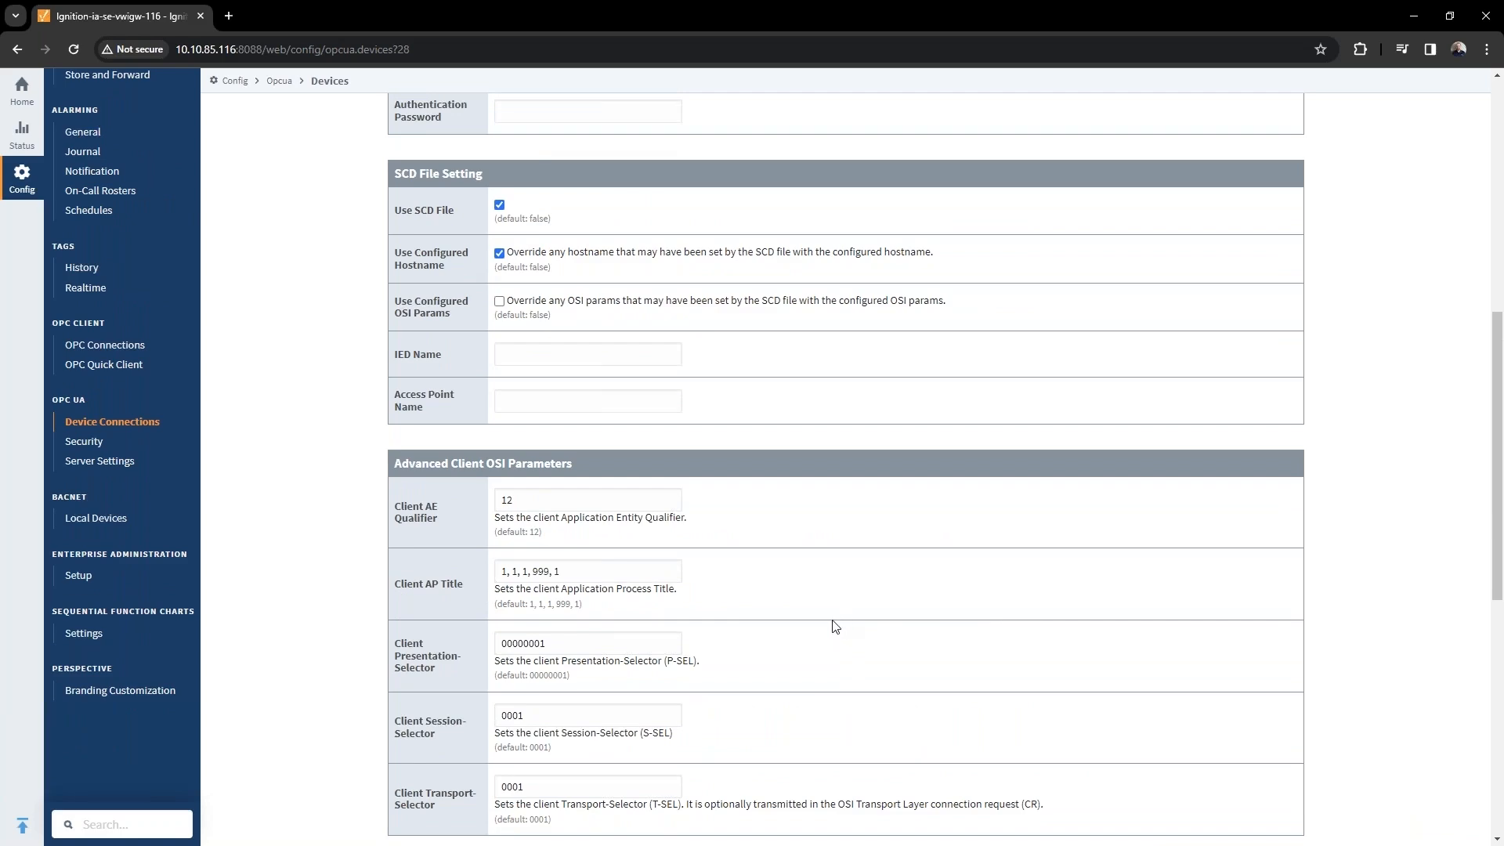
pyautogui.scroll(-8, 837, 635)
pyautogui.click(857, 764)
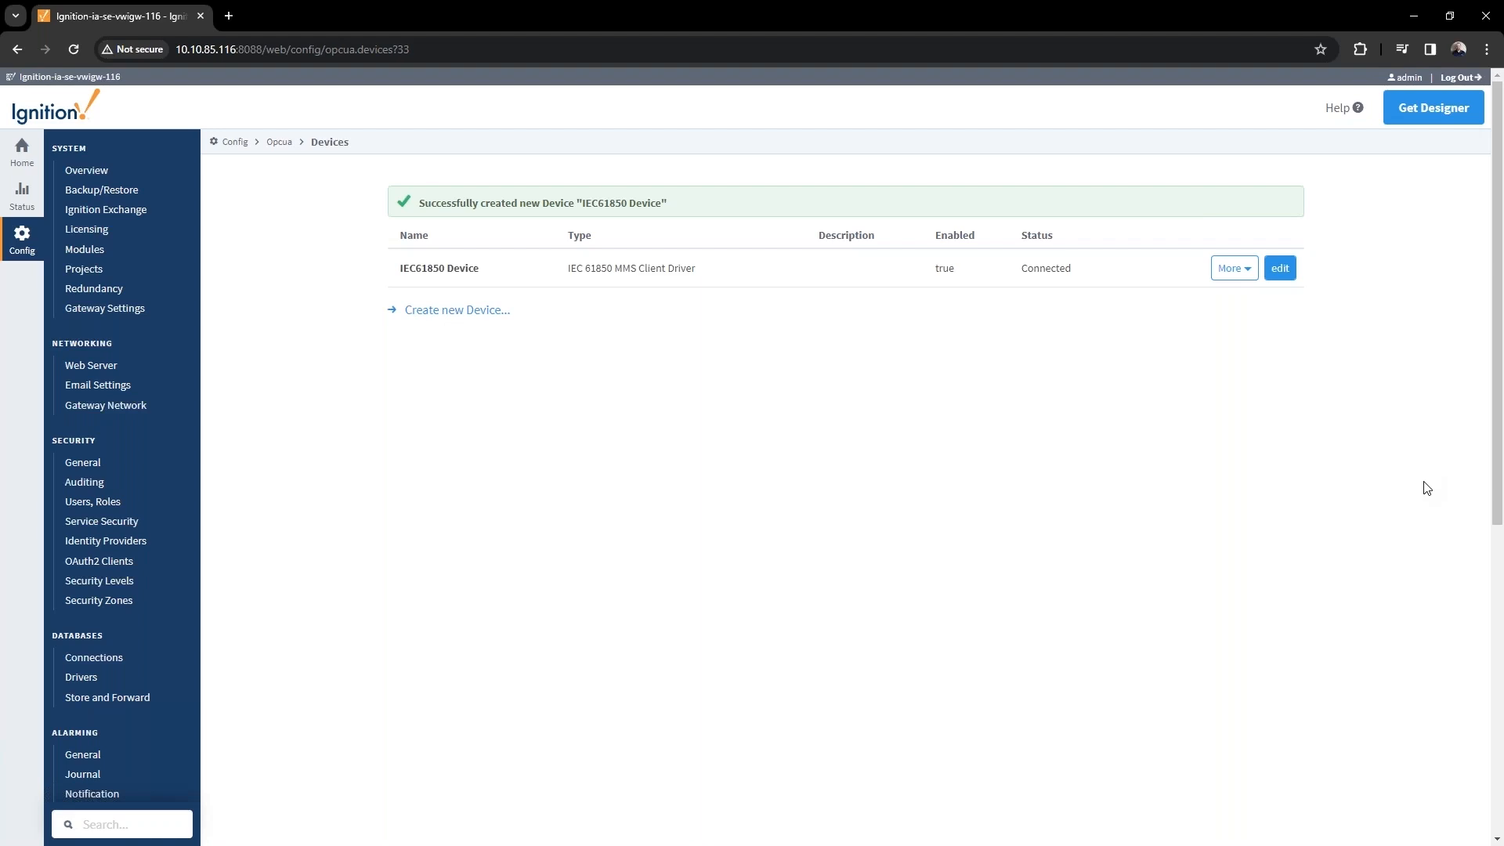
# Upload SE Simulator Demo R10.scd for the device, save it for IED SUBA_DCU, and return to Designer.
pyautogui.click(1246, 271)
pyautogui.click(1242, 312)
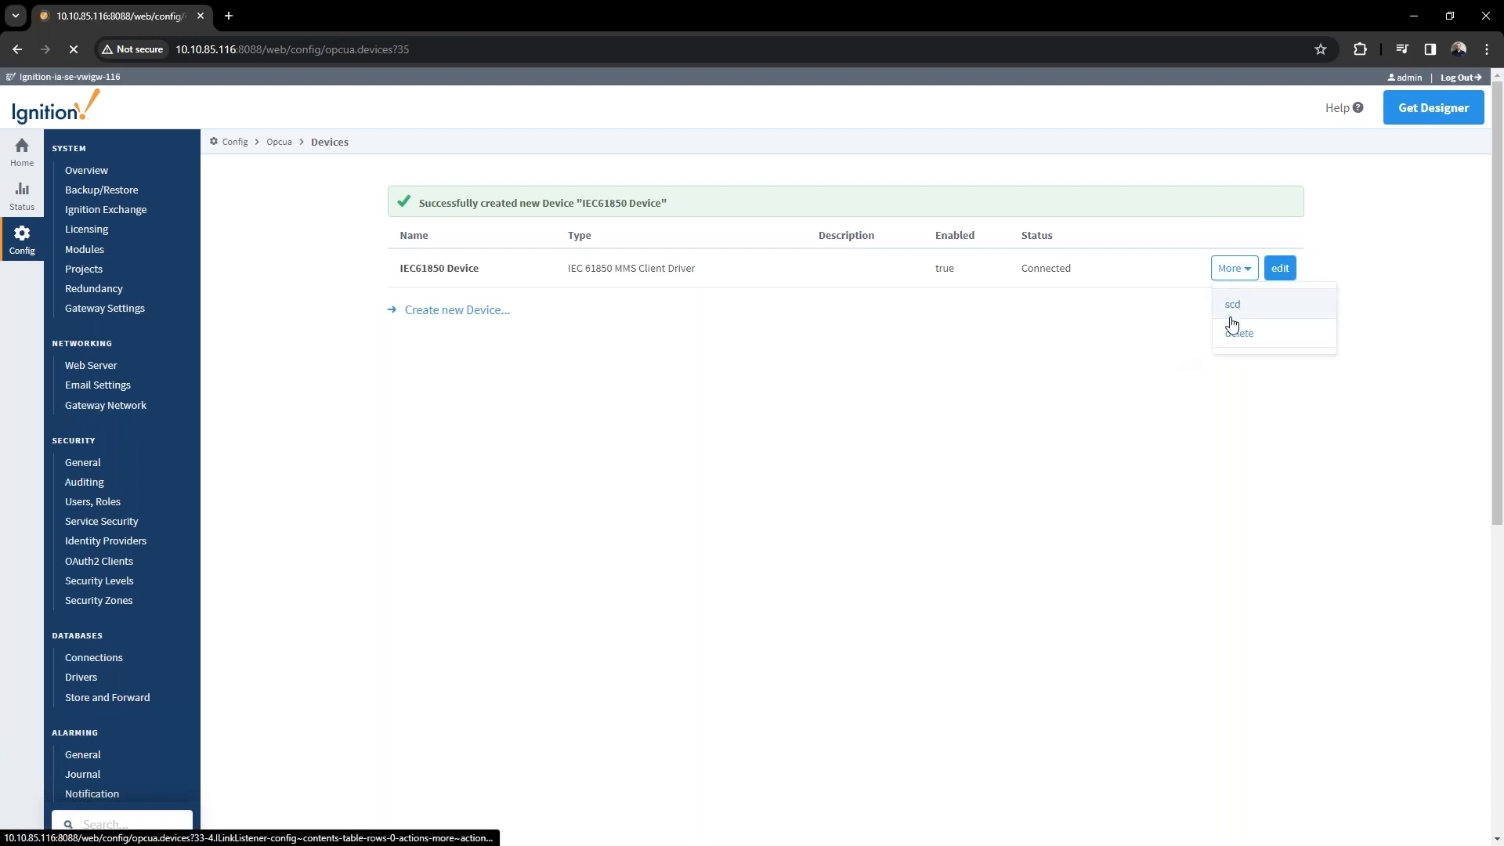
pyautogui.click(288, 235)
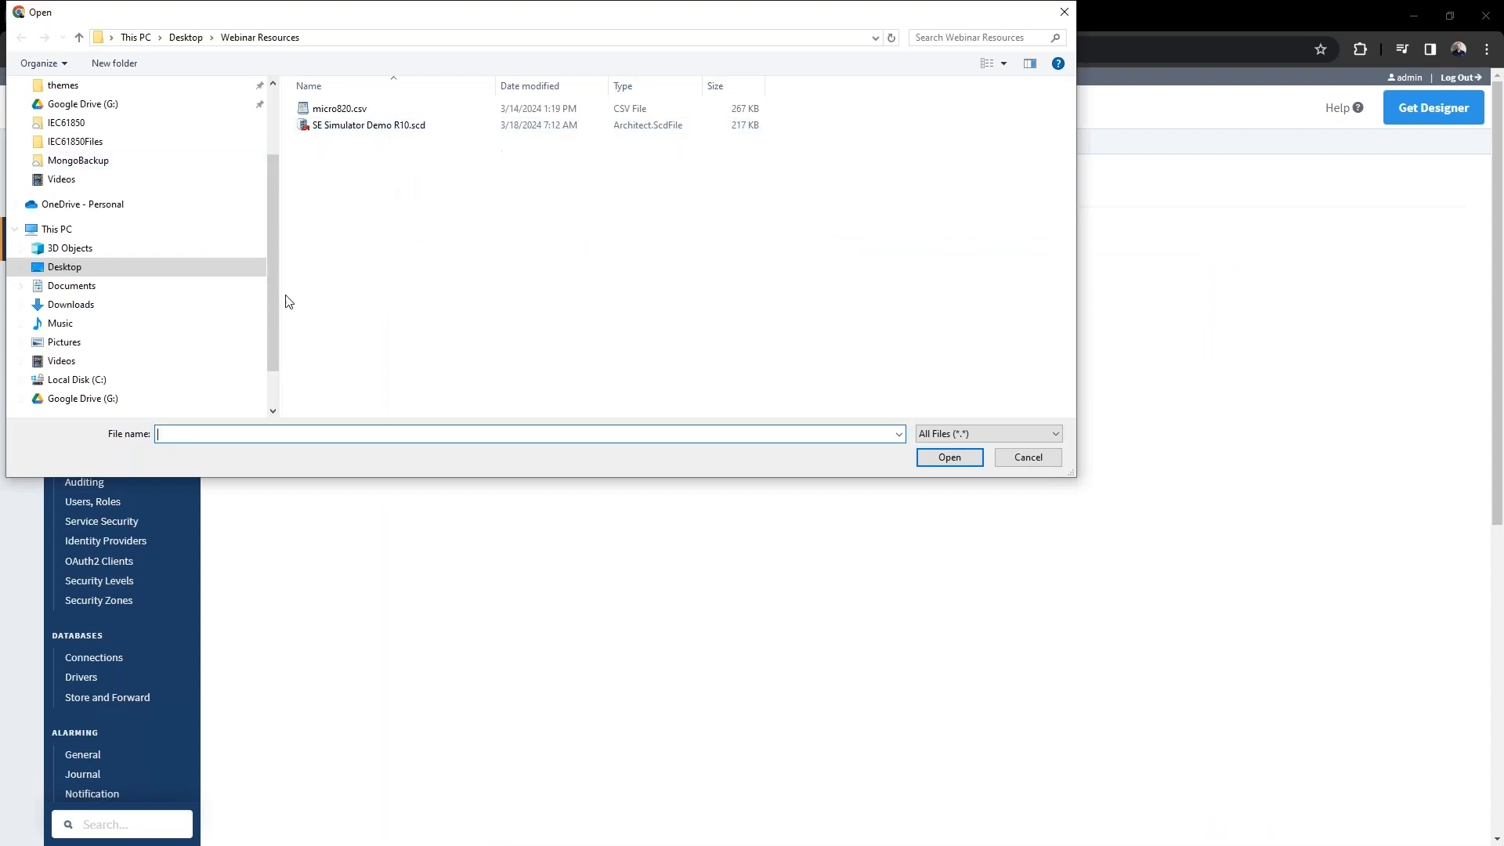
pyautogui.click(358, 127)
pyautogui.doubleClick(358, 127)
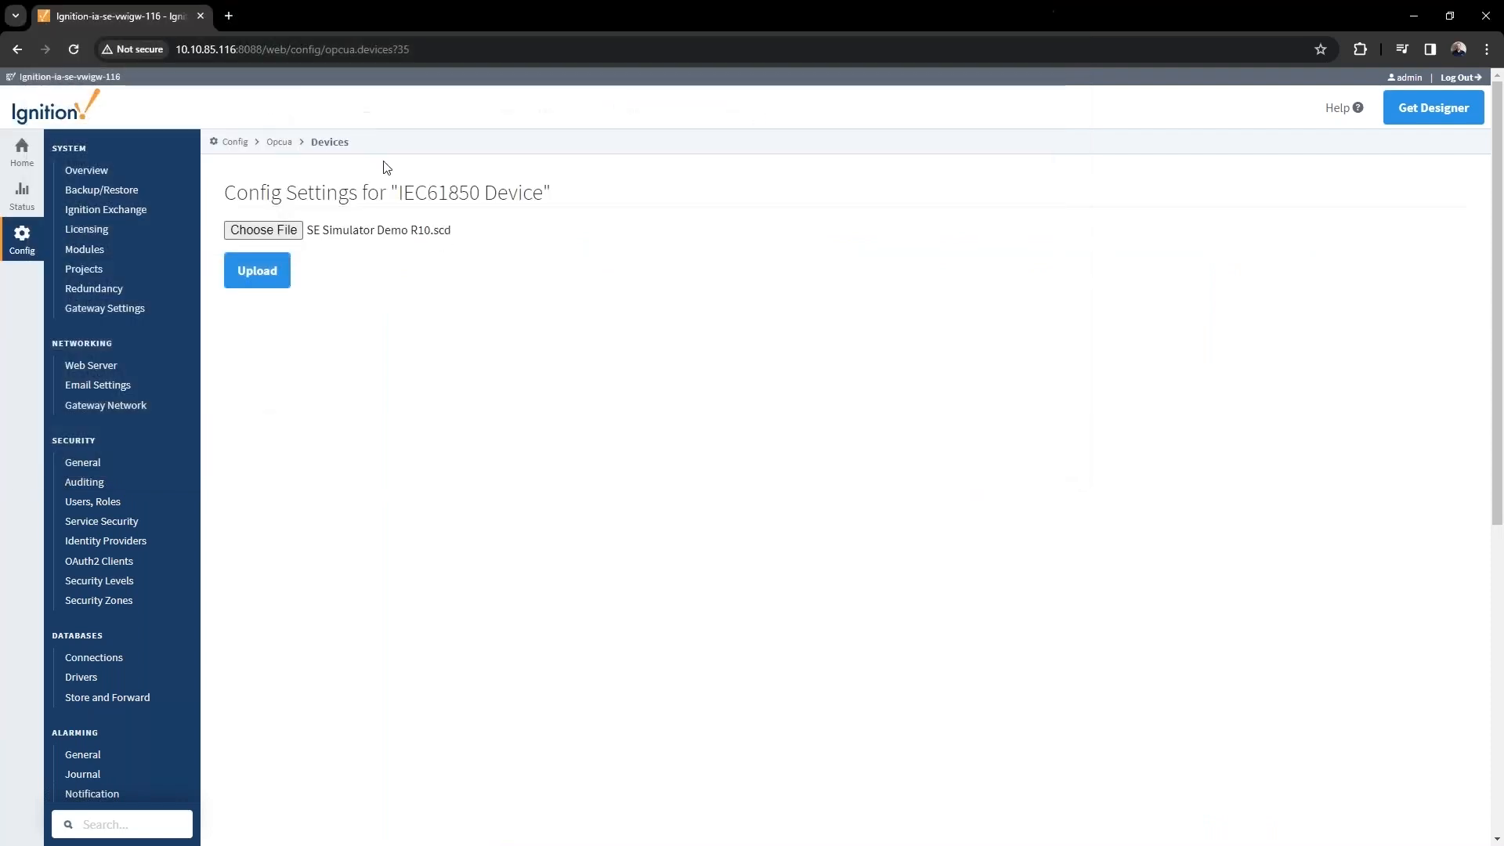
pyautogui.click(273, 279)
pyautogui.click(229, 261)
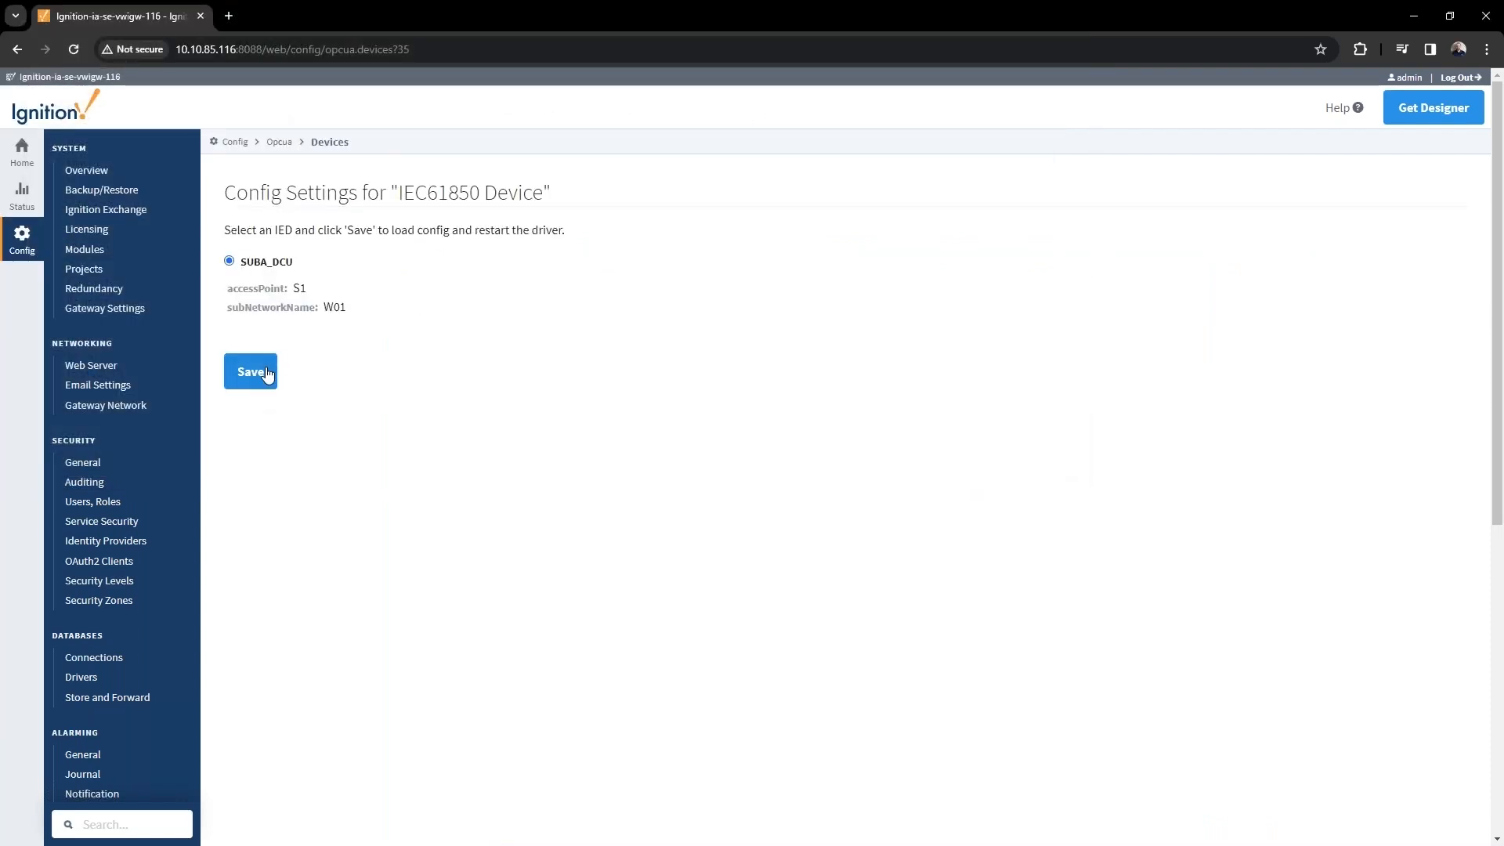
pyautogui.click(259, 372)
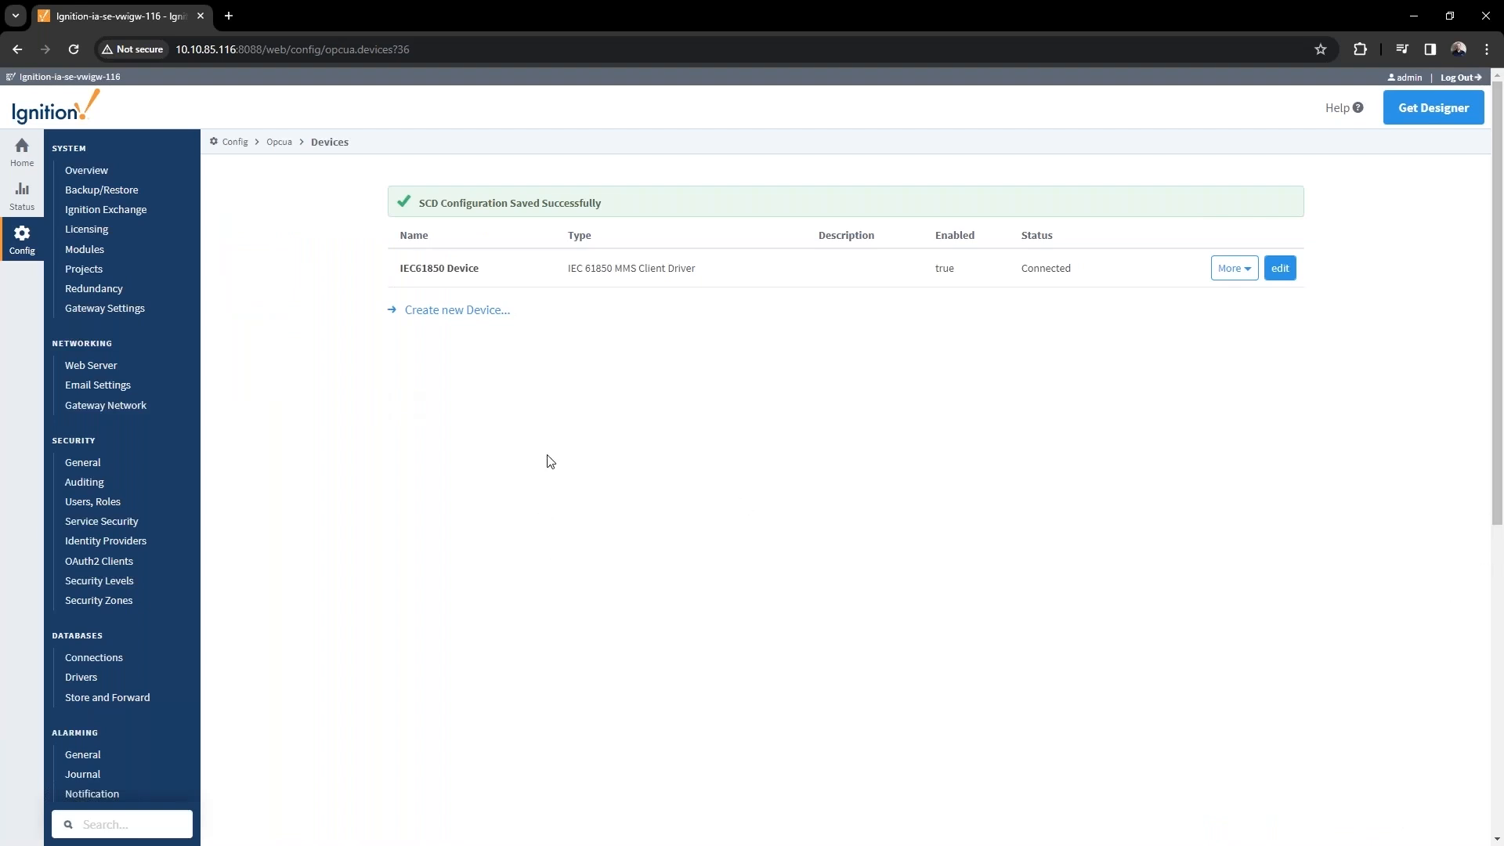
pyautogui.hotkey('alt', 'Tab')
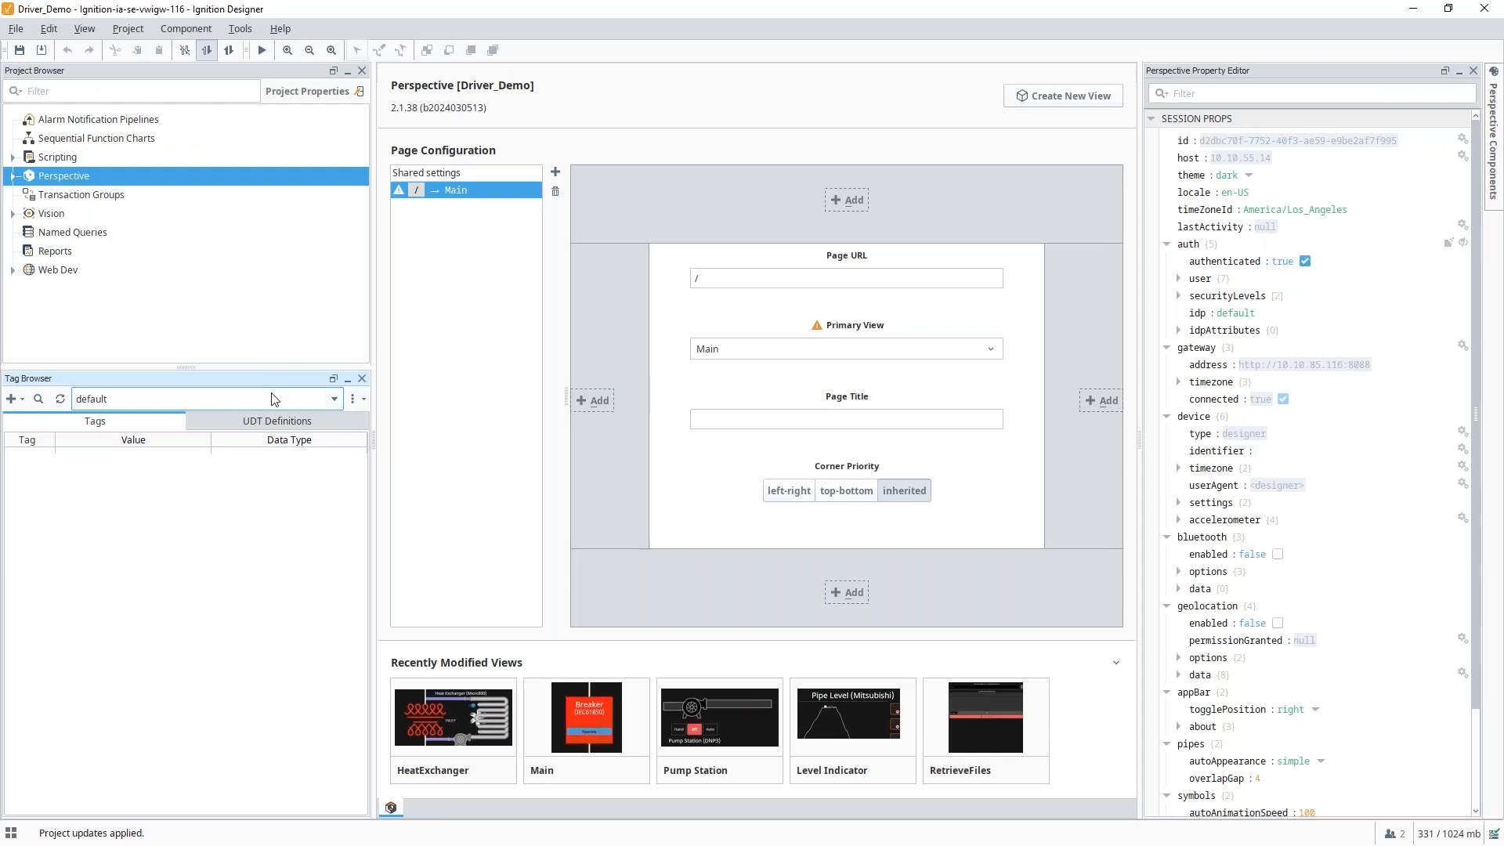
# Switch the Tag Browser to the IEC61850 tag provider.
pyautogui.click(335, 398)
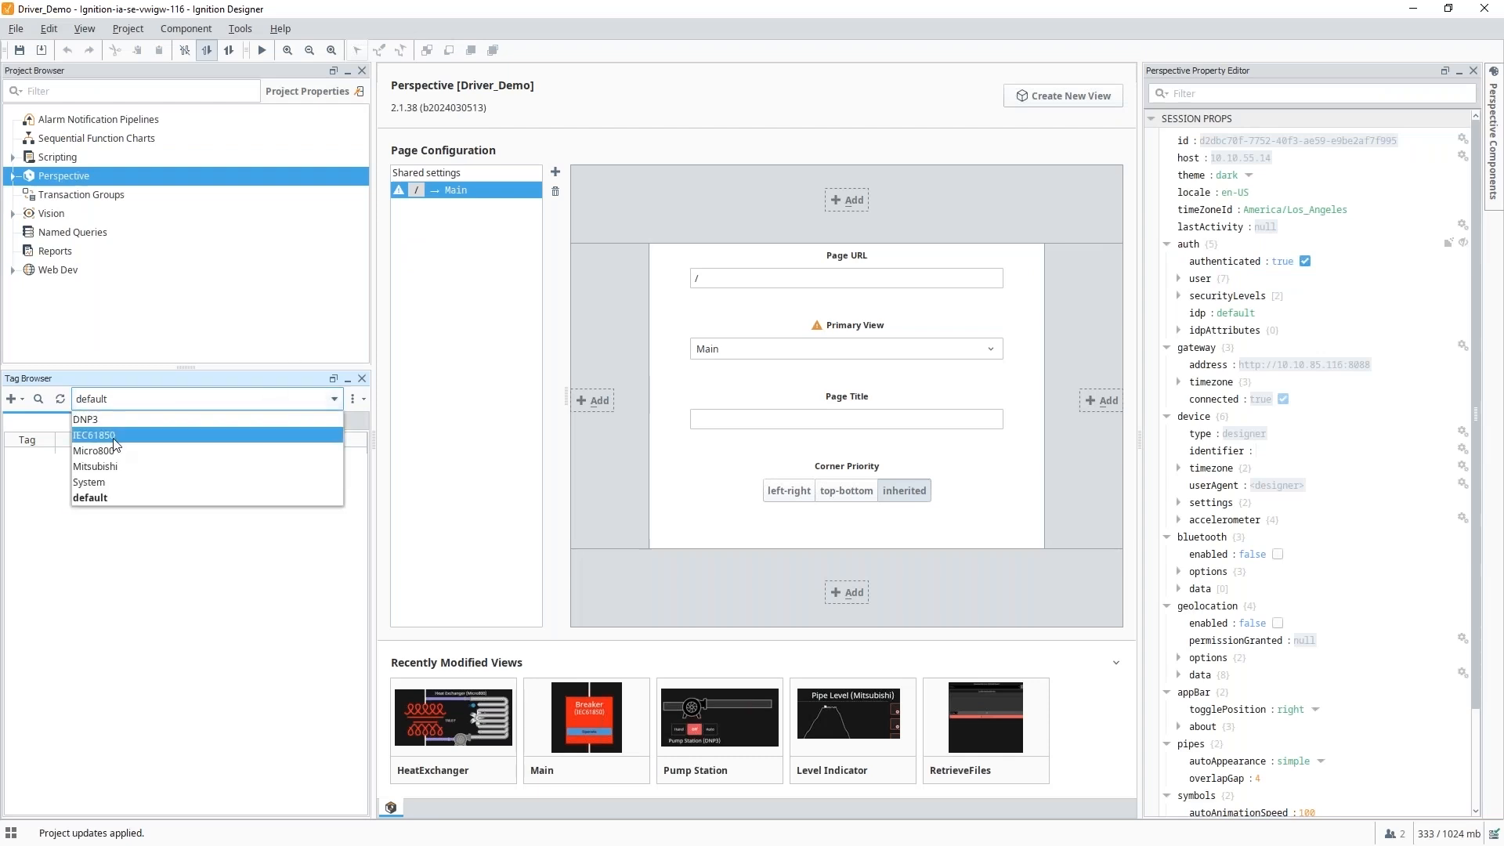
pyautogui.click(115, 437)
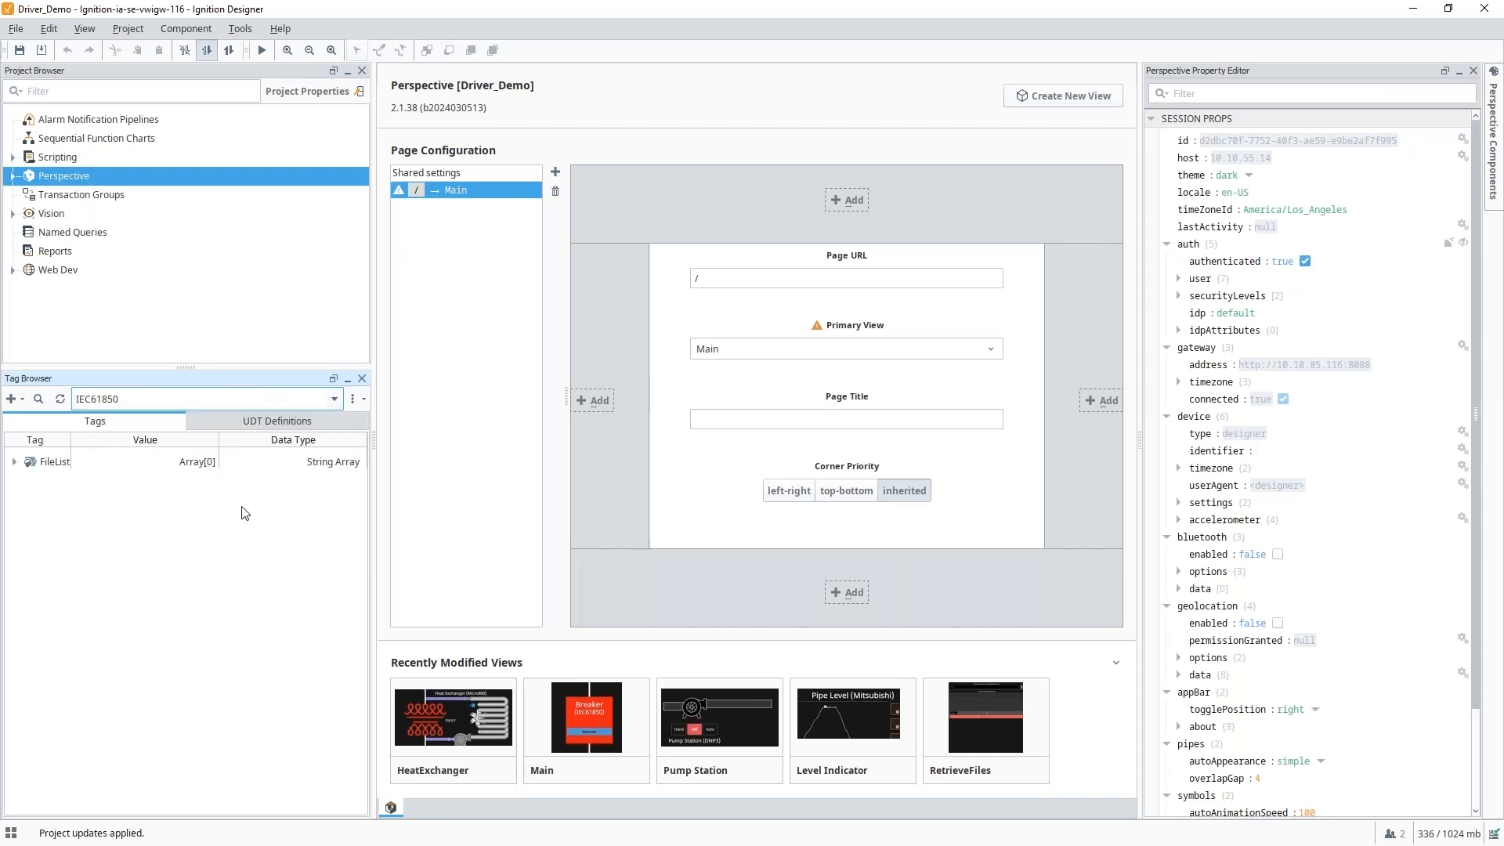
pyautogui.click(152, 400)
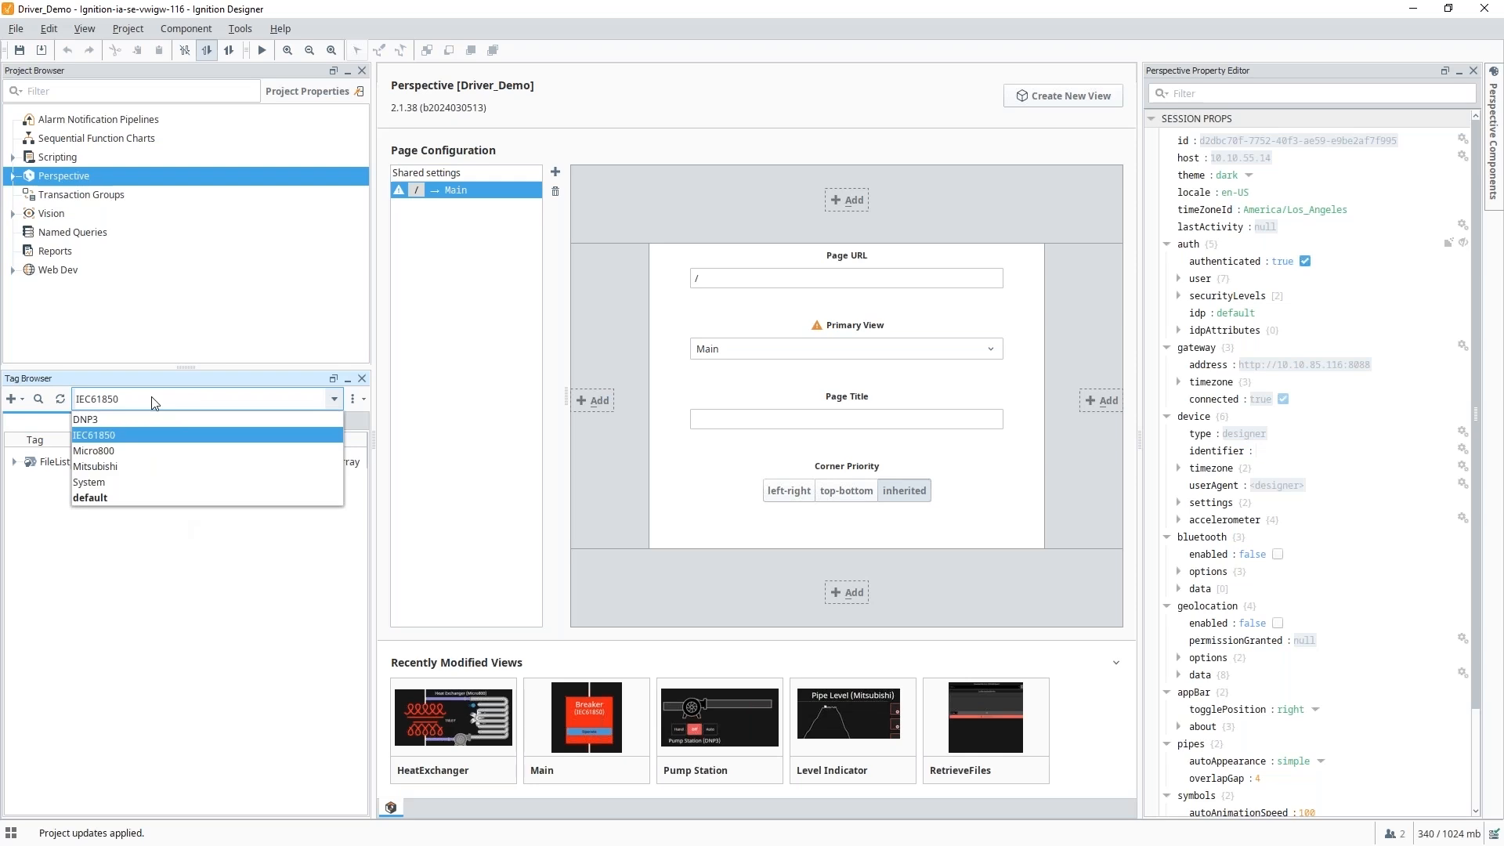
pyautogui.click(75, 577)
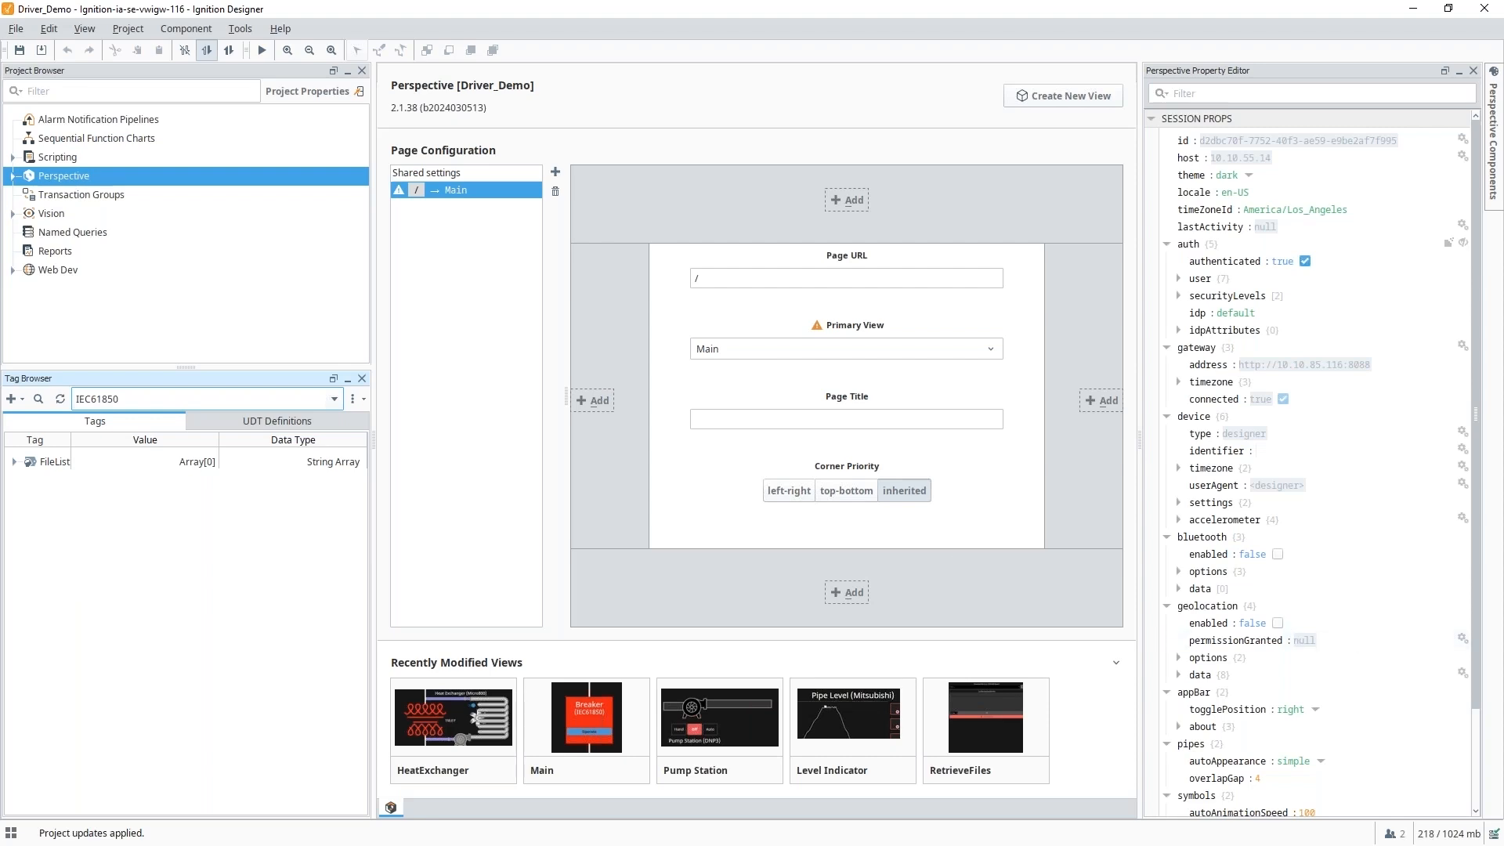
# Browse the IEC61850 Device's Reports and inspect the BR_SUBA_DCU_B1_MMS1_Second report.
pyautogui.click(22, 400)
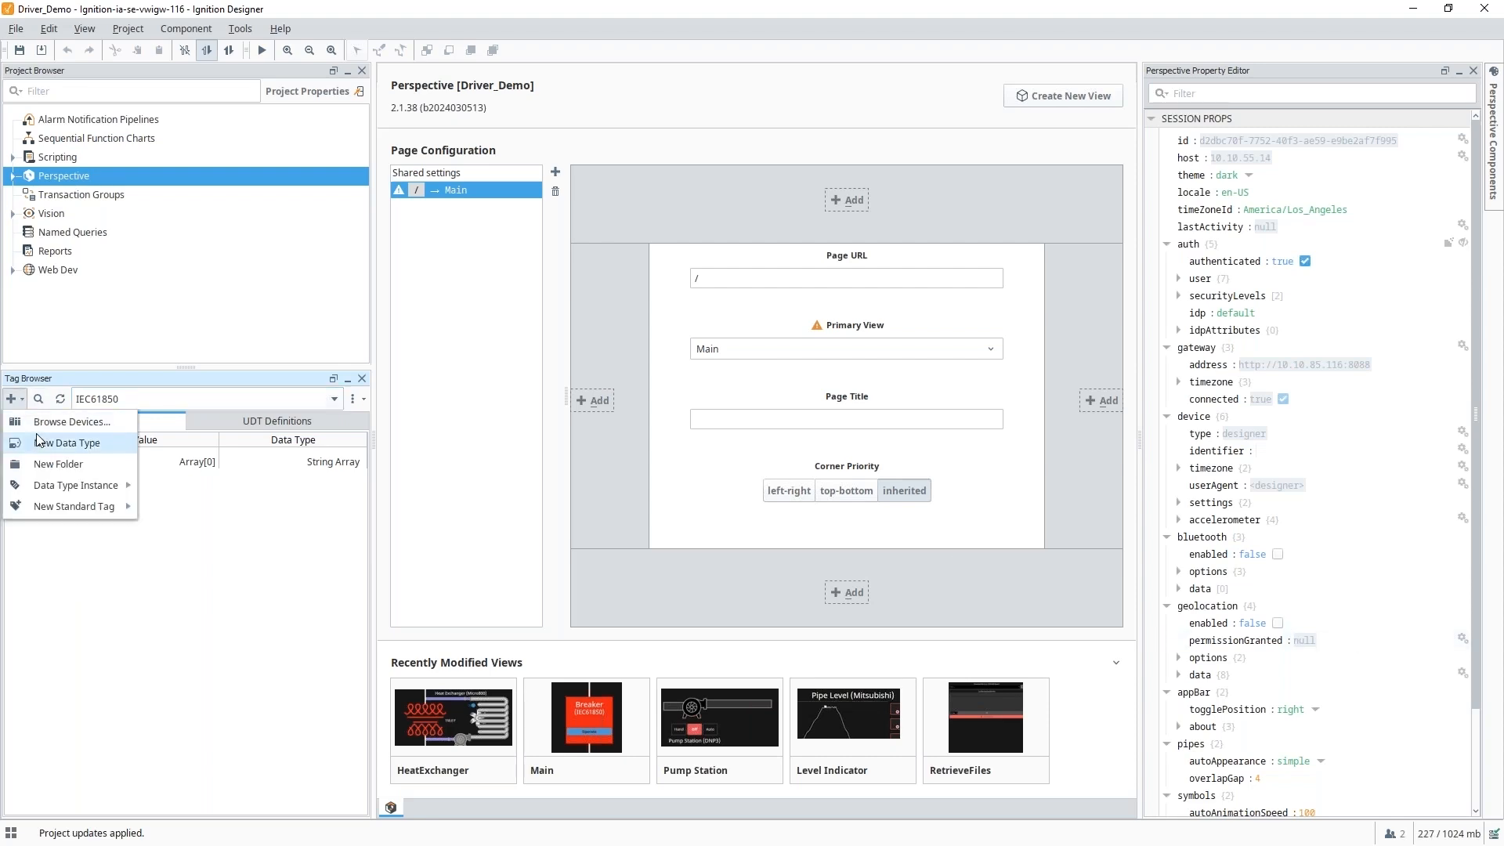
pyautogui.click(40, 423)
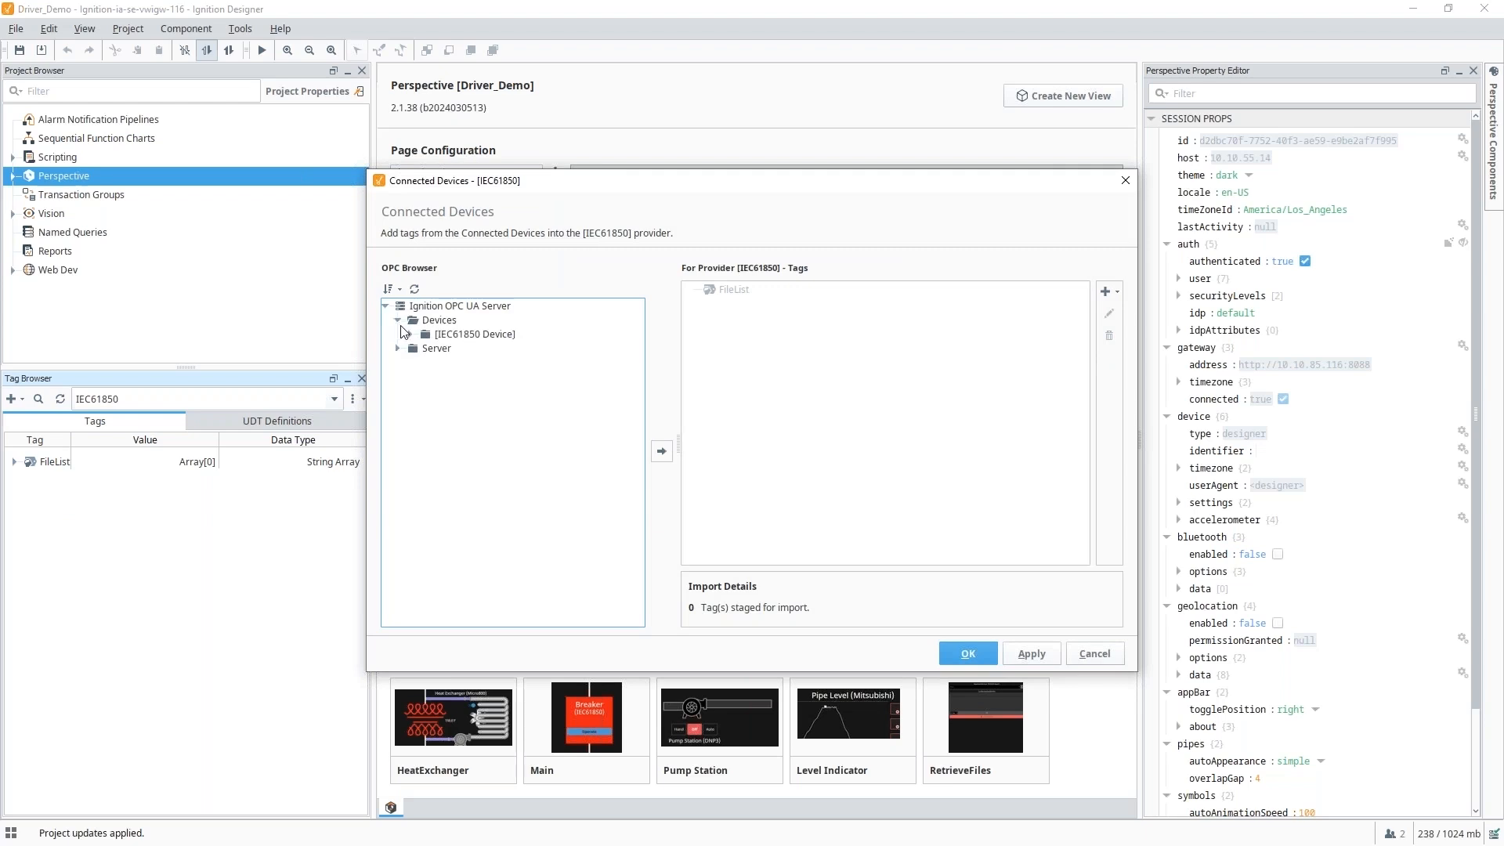
pyautogui.click(411, 333)
pyautogui.click(423, 376)
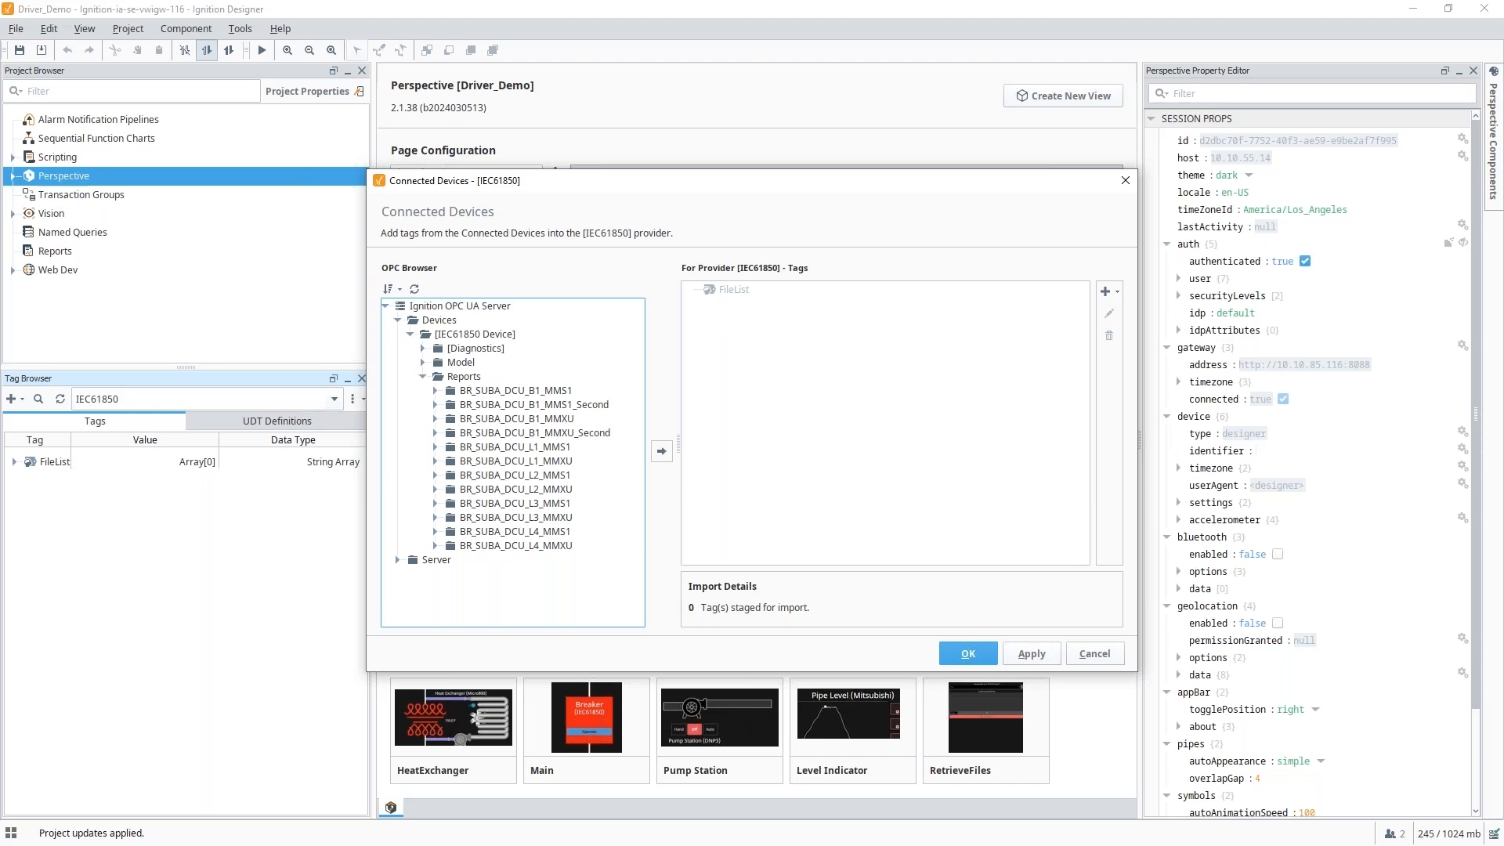
pyautogui.click(515, 409)
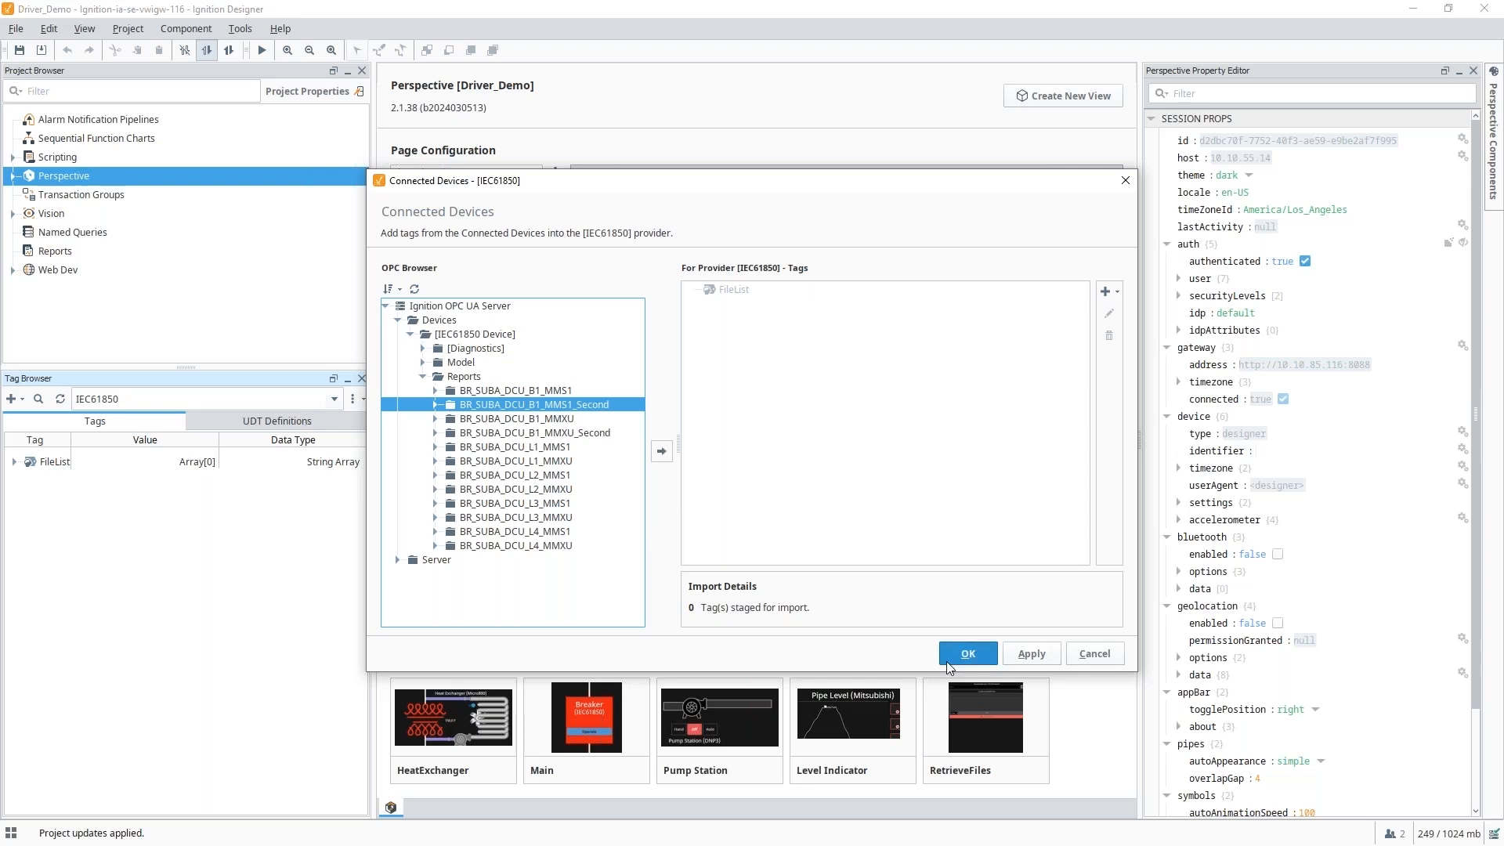
pyautogui.click(1102, 661)
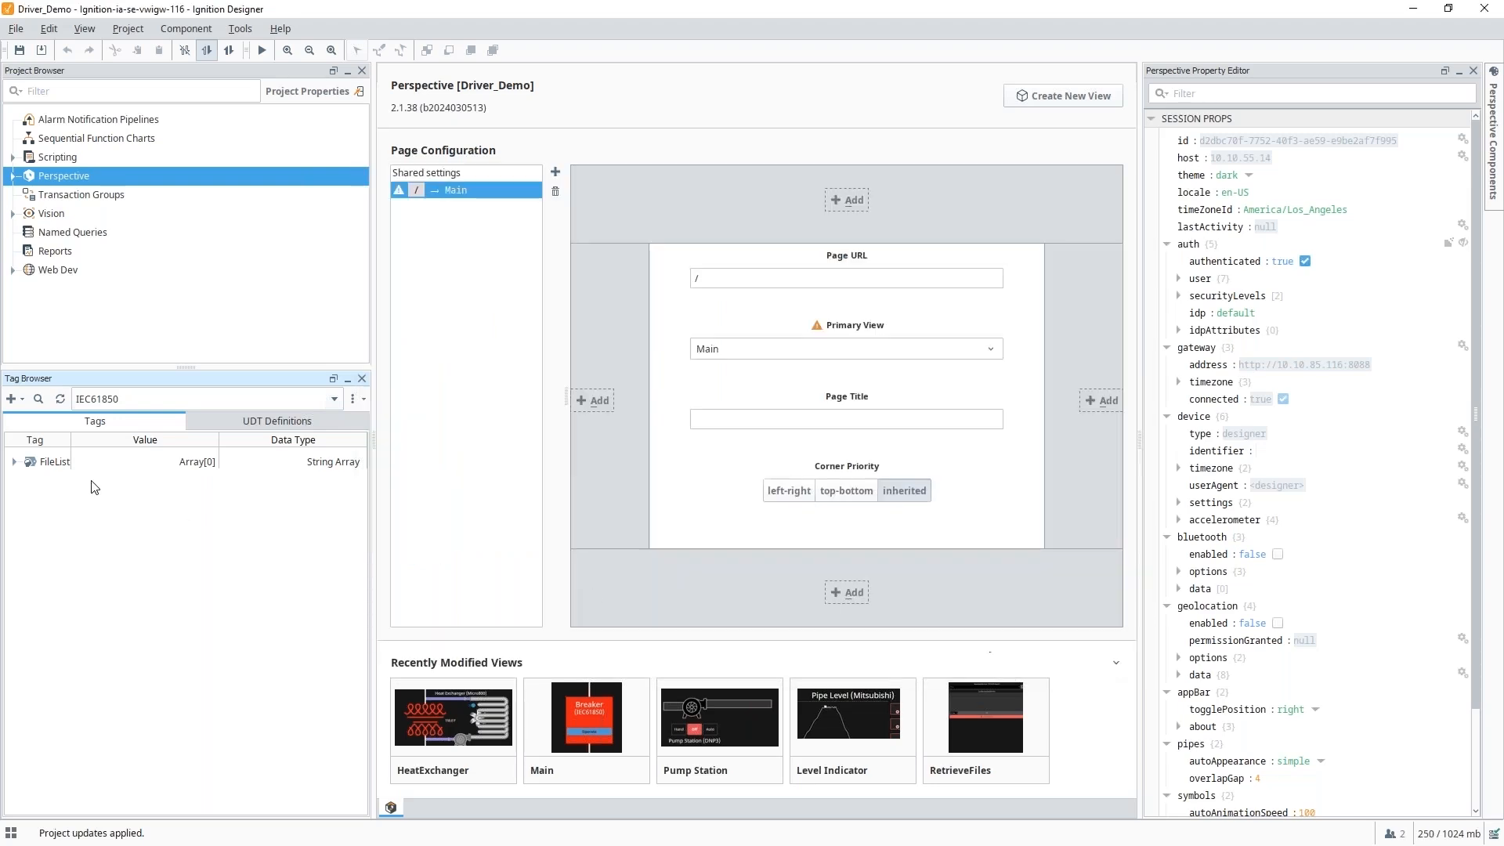
# Inspect the IEC61850Breaker UDT definition, then return to the provider's tags.
pyautogui.click(277, 420)
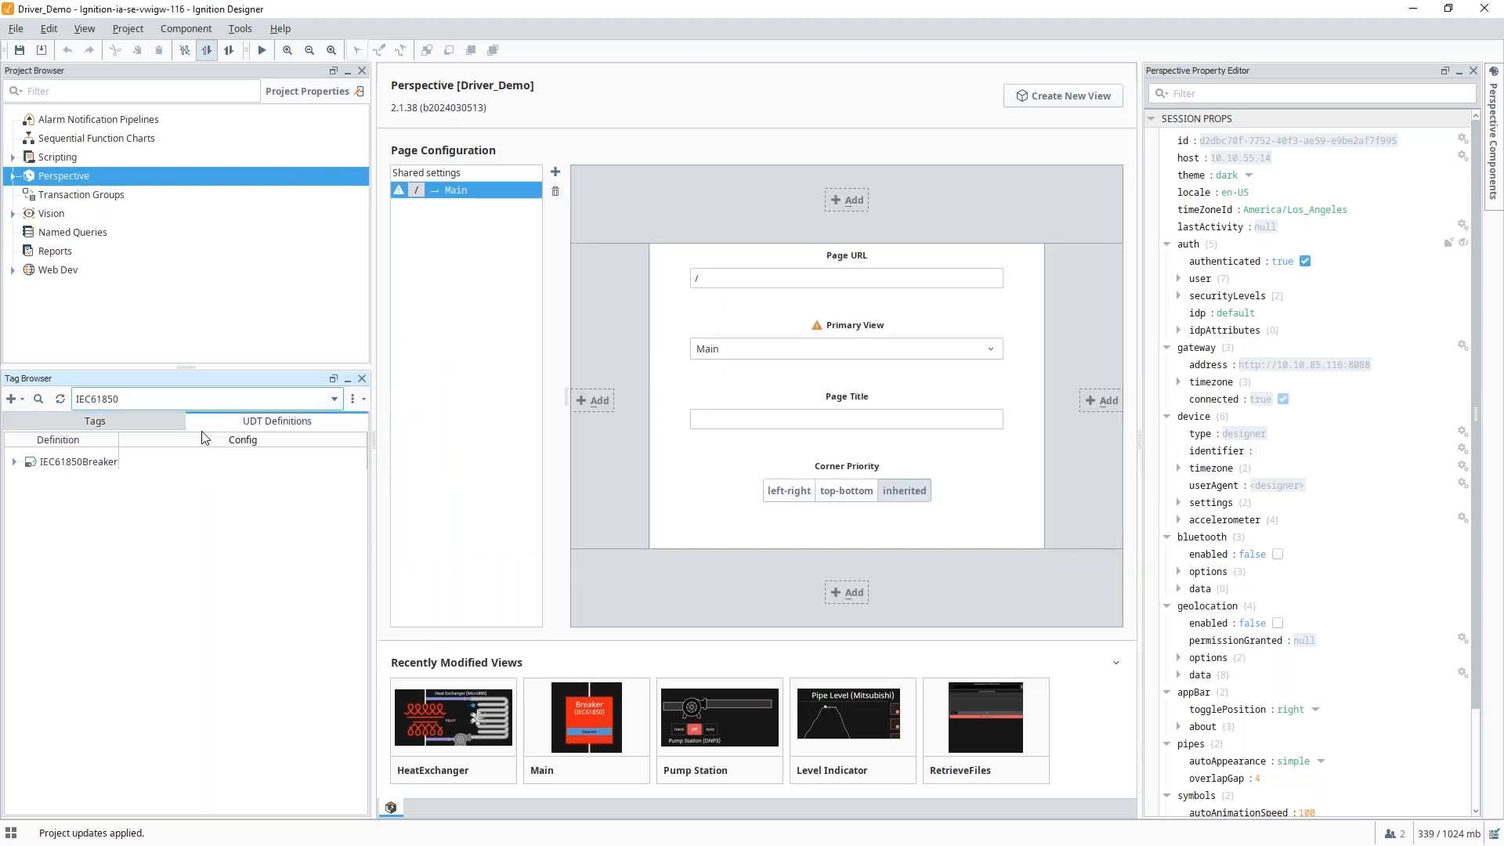
pyautogui.click(14, 462)
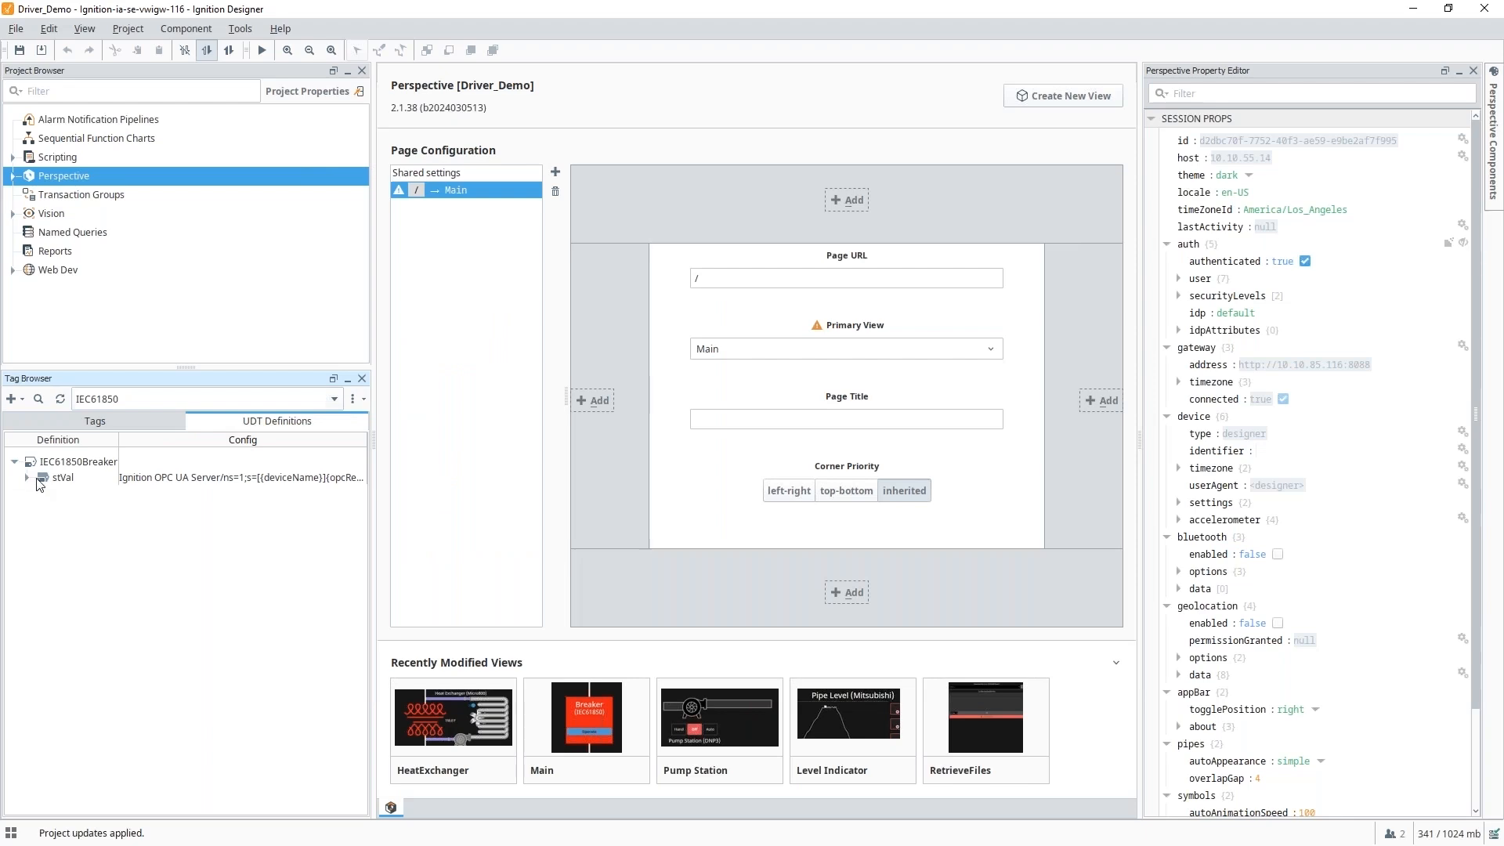
pyautogui.click(14, 462)
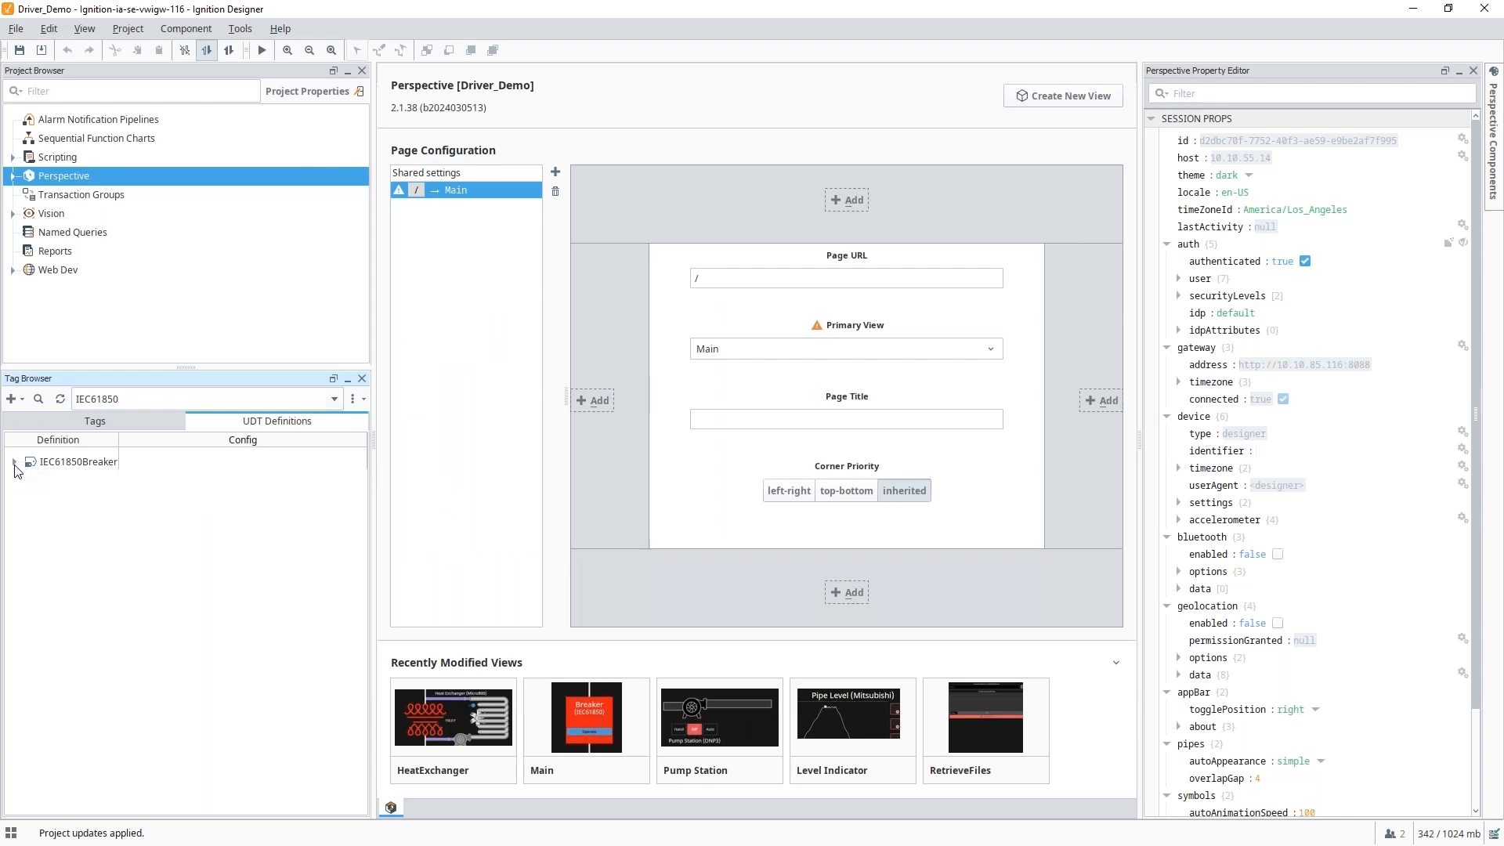
pyautogui.click(93, 423)
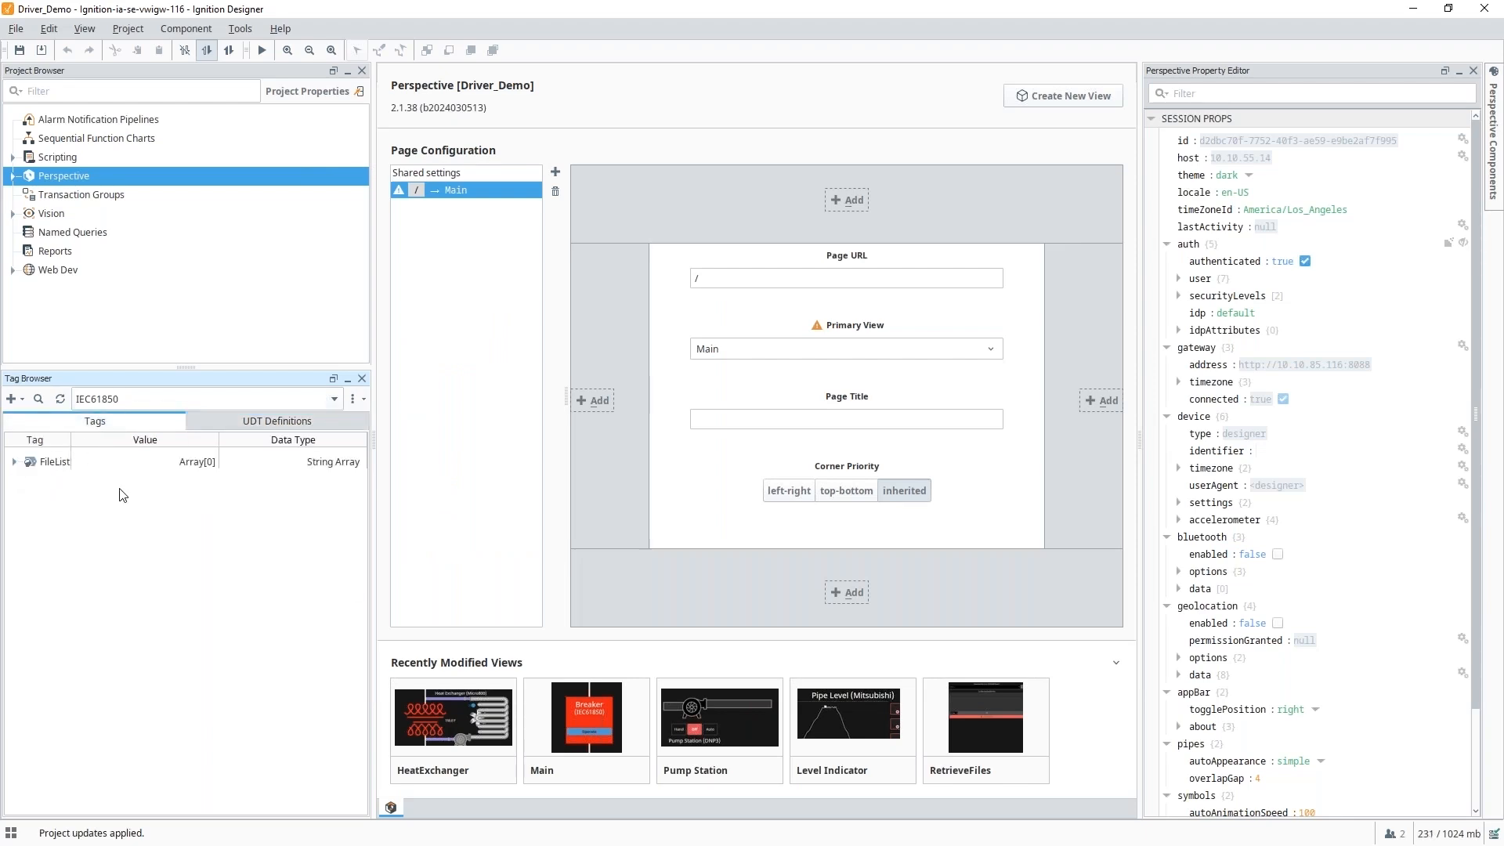
# Create an IEC61850Breaker data type instance tag named B1XCBR1.
pyautogui.rightClick(35, 490)
pyautogui.moveTo(107, 693)
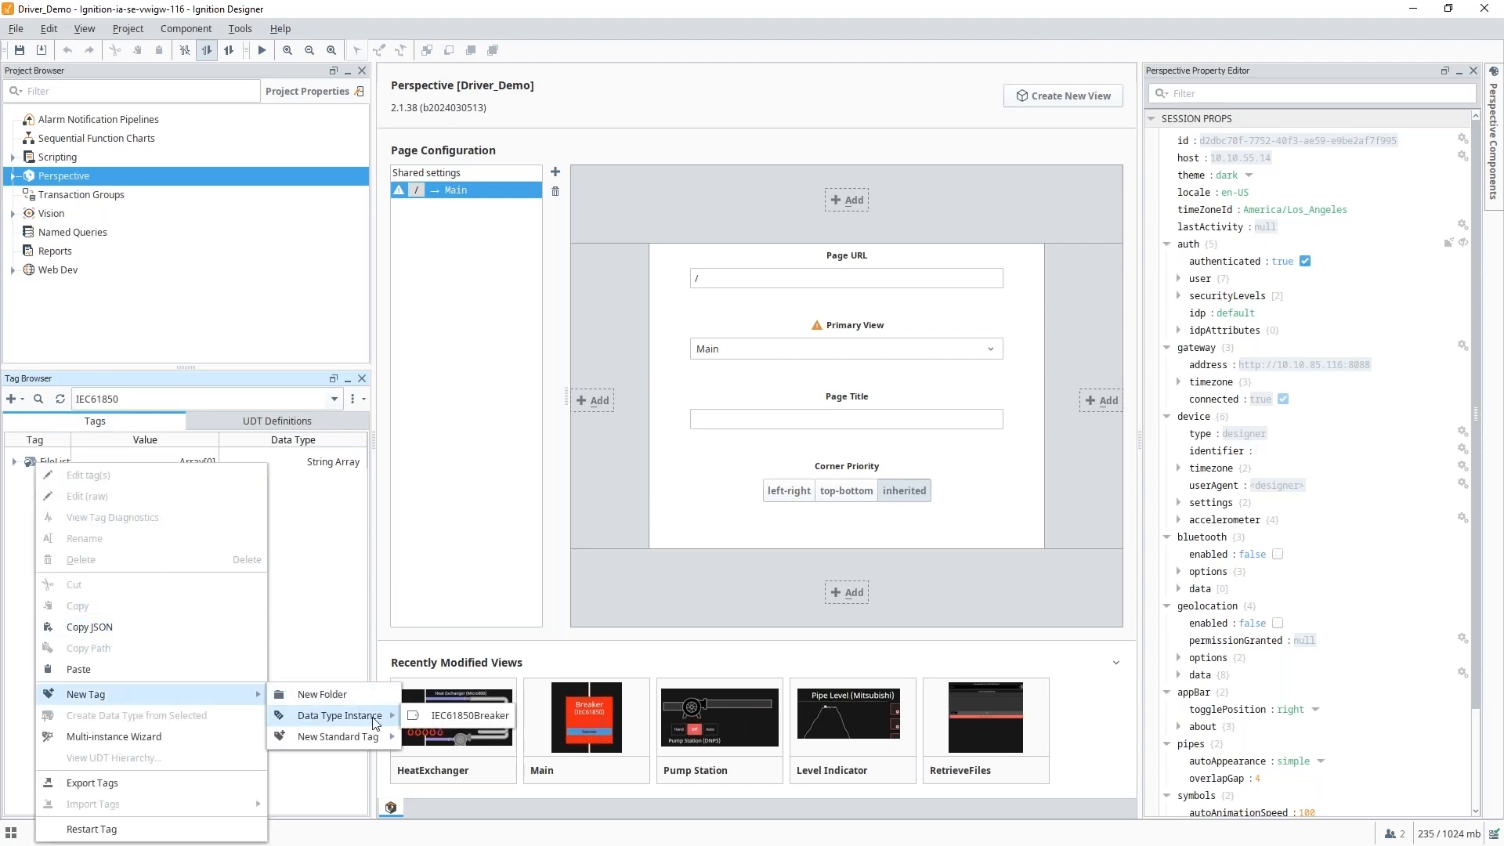
pyautogui.moveTo(337, 715)
pyautogui.click(458, 717)
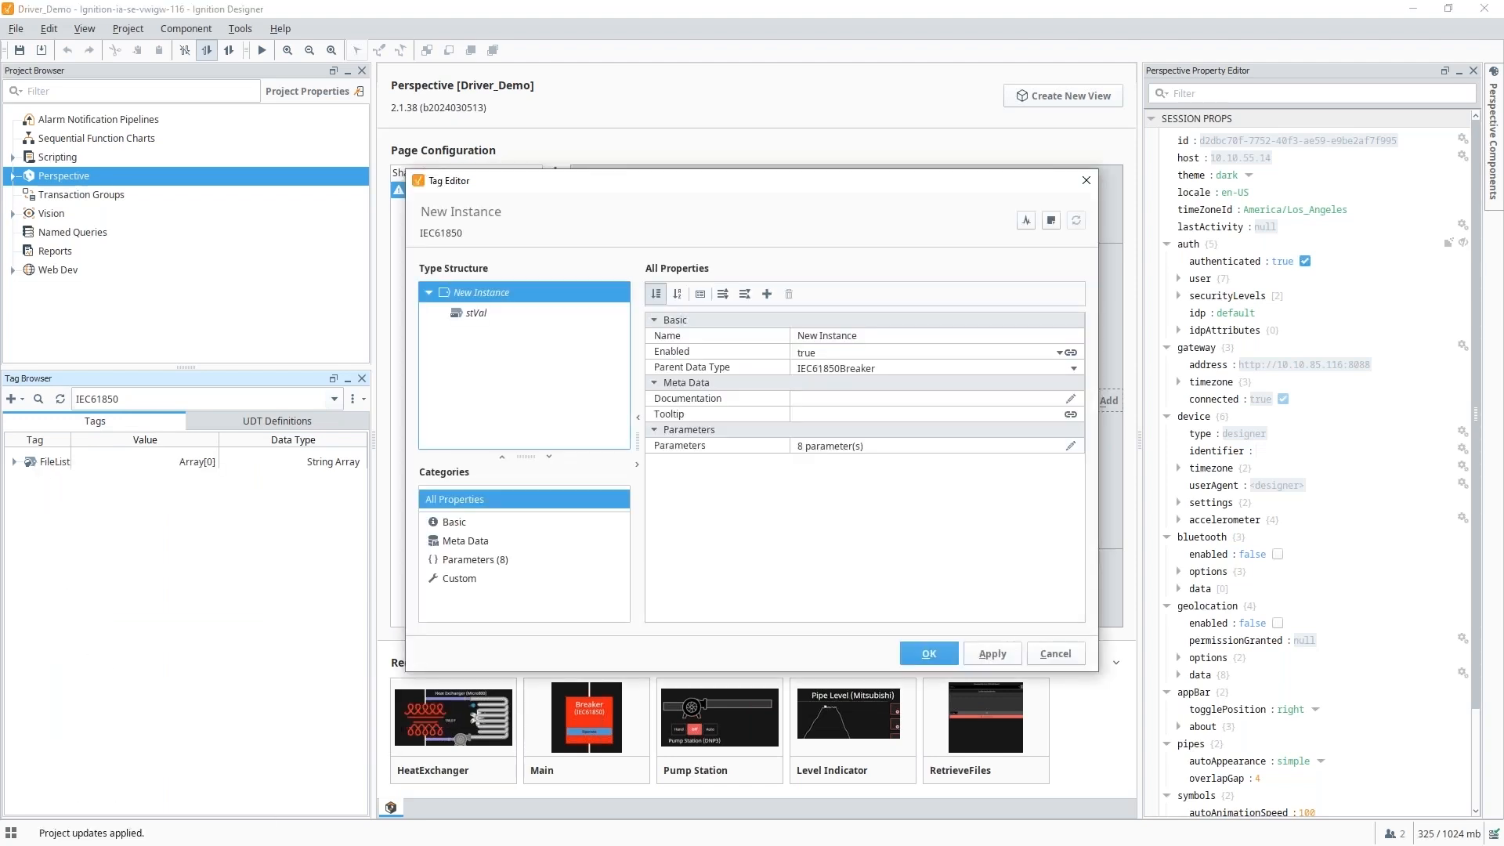
pyautogui.doubleClick(877, 337)
pyautogui.write('B1XCBR1')
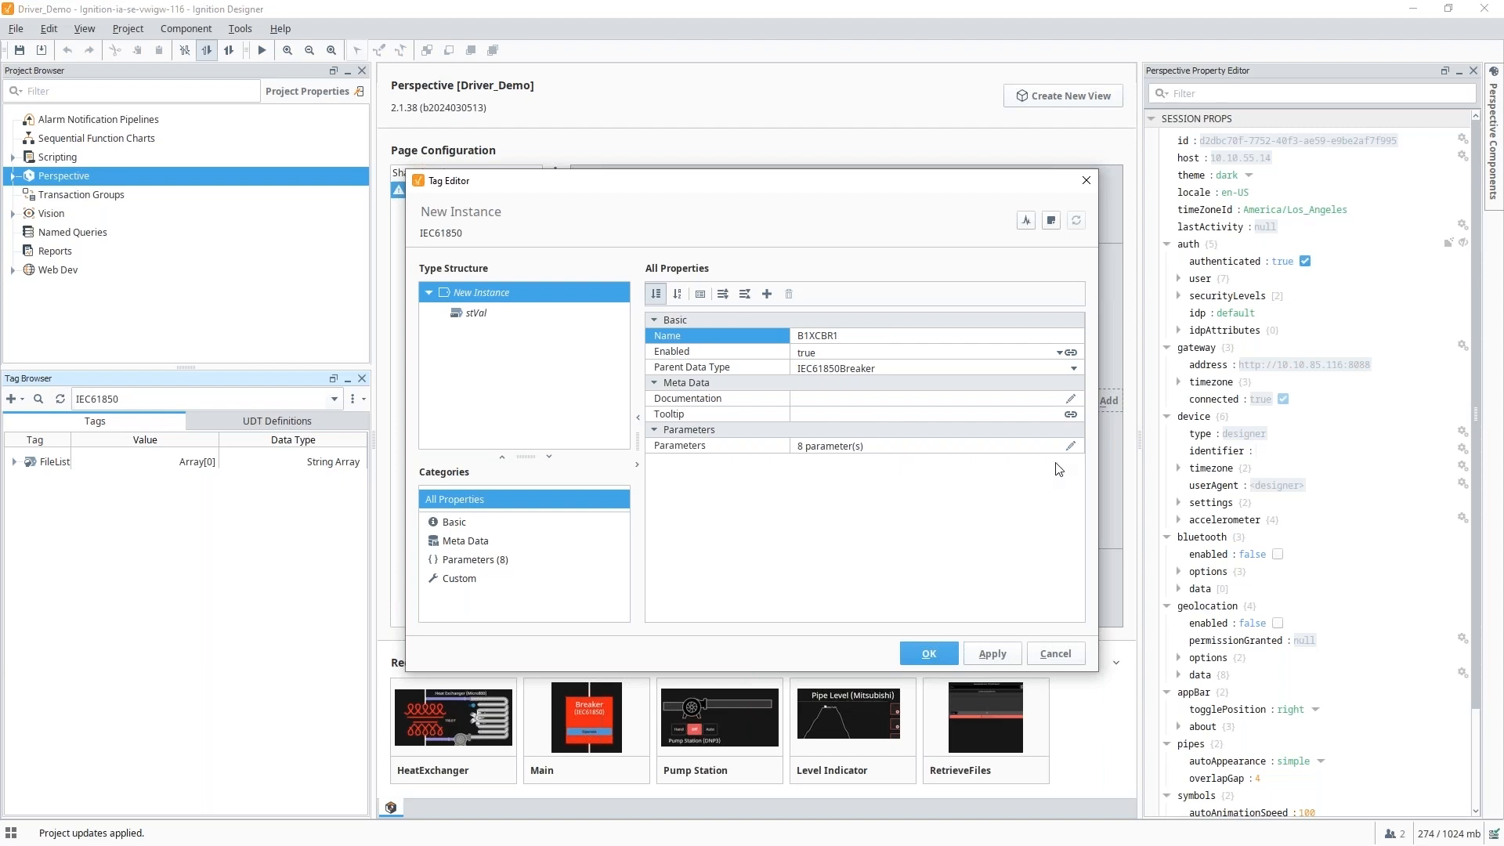
# Check B1XCBR1's parameters including deviceName, save the tag, and expand its members.
pyautogui.click(1072, 444)
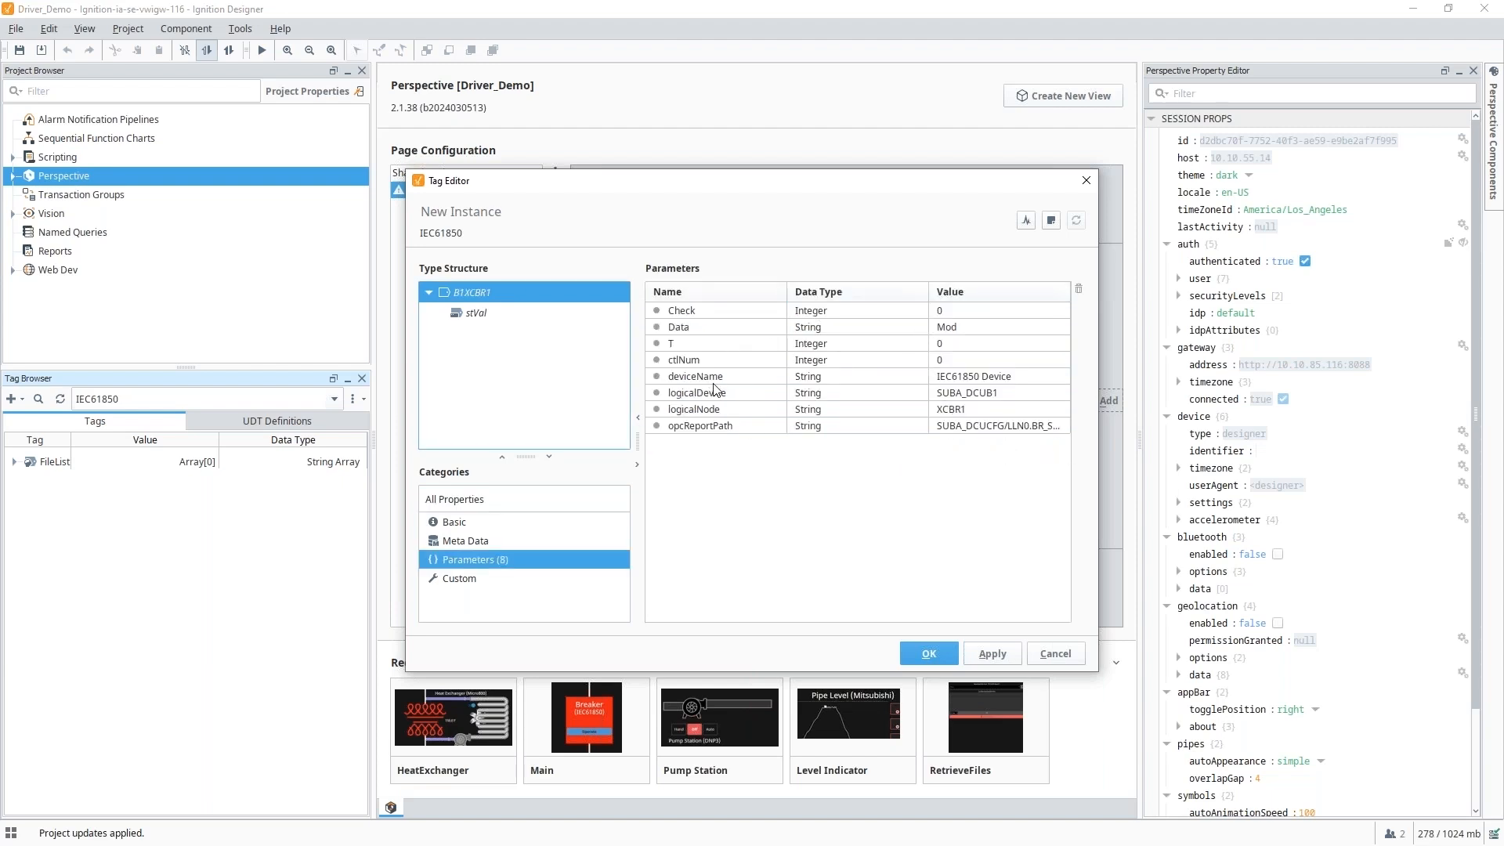
pyautogui.click(977, 379)
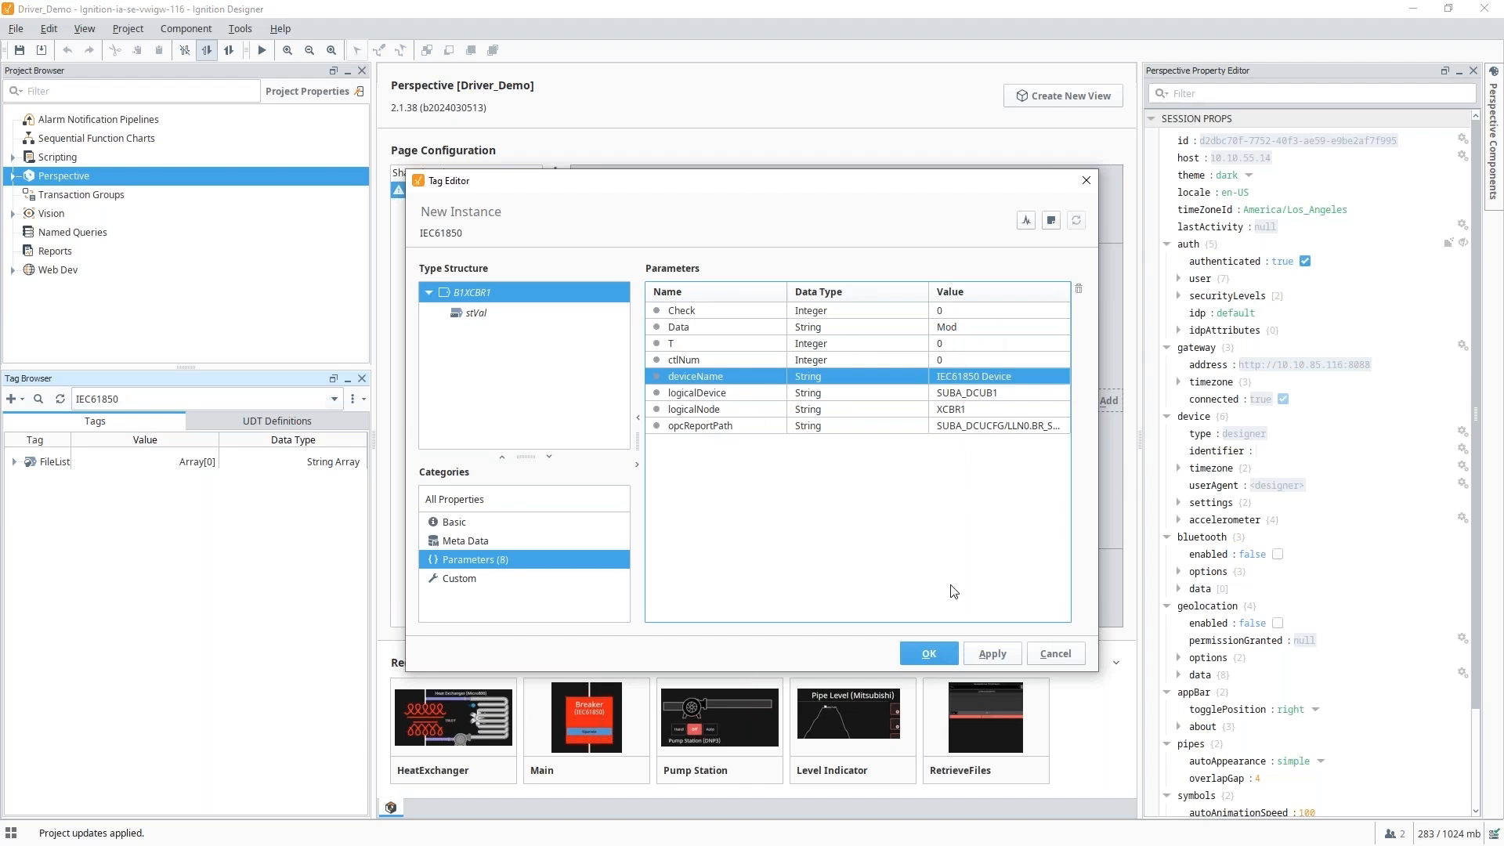
pyautogui.click(987, 654)
pyautogui.click(928, 657)
pyautogui.click(12, 462)
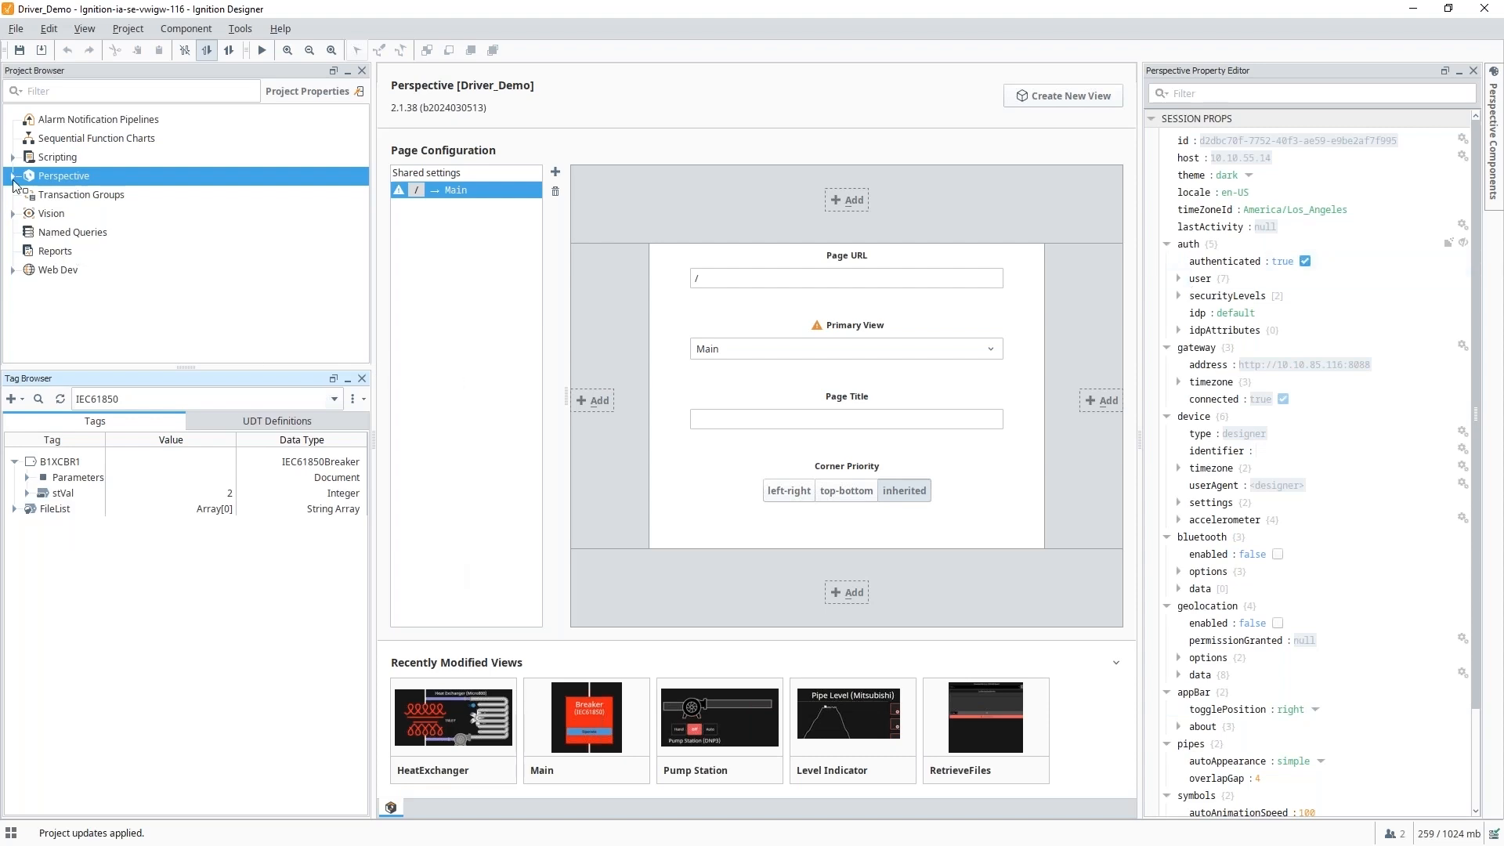
# Open the IEC61850 Main Perspective view and select its OneShotButton component.
pyautogui.click(12, 177)
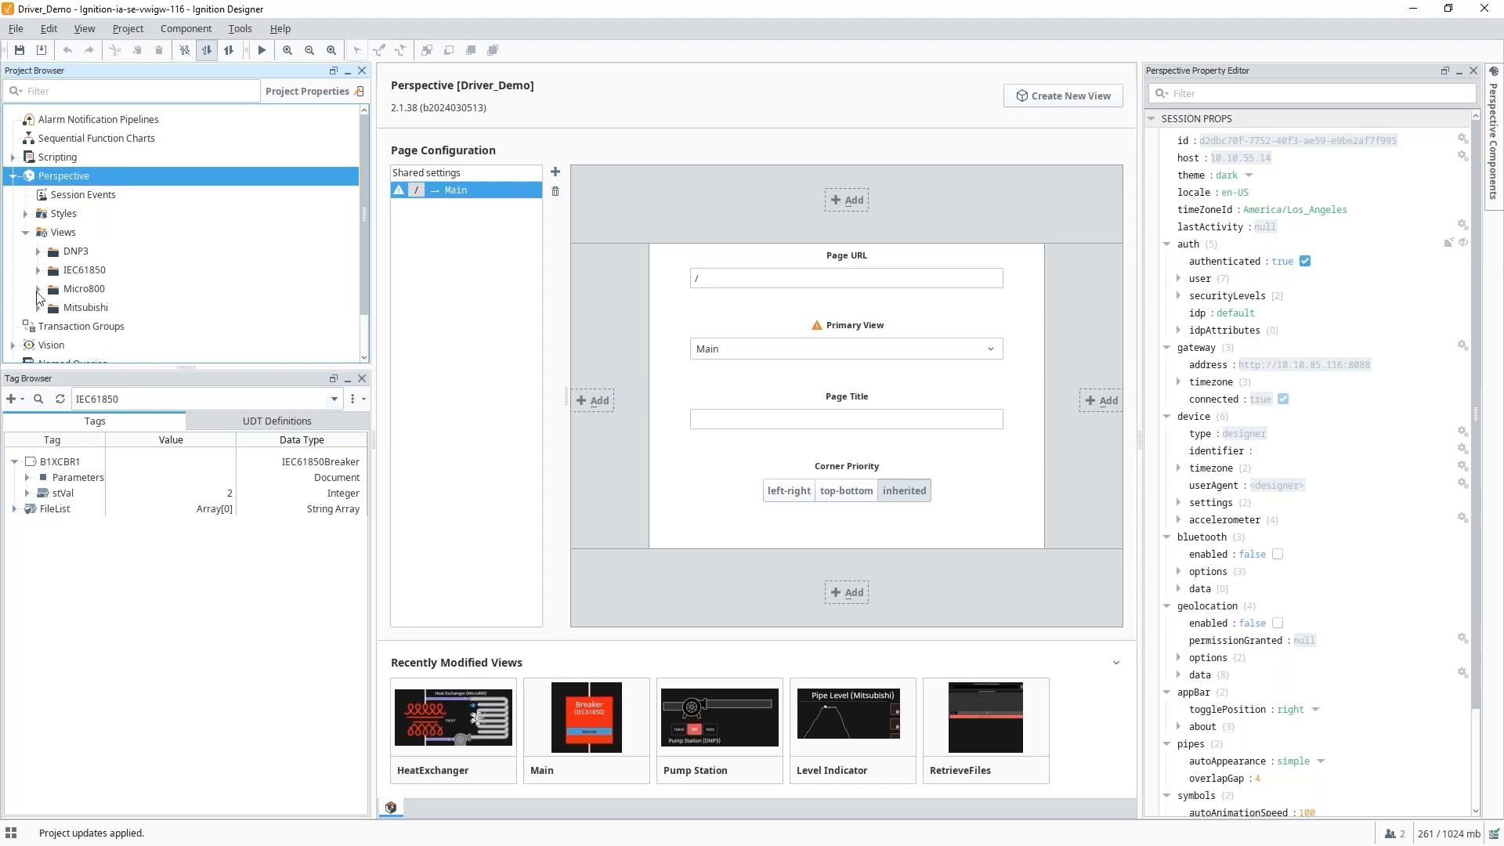
pyautogui.click(38, 270)
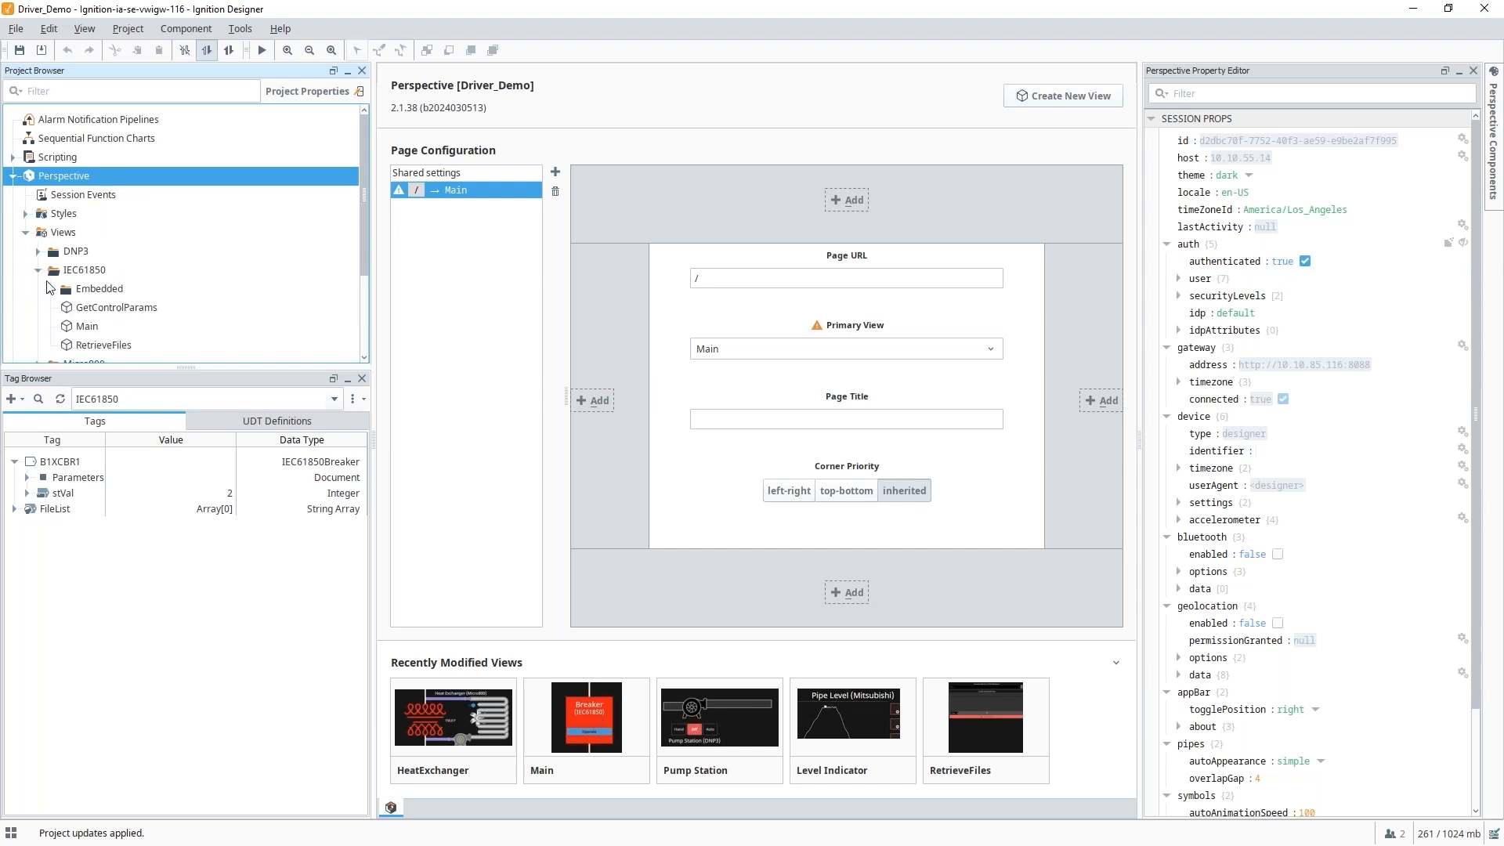
pyautogui.click(87, 330)
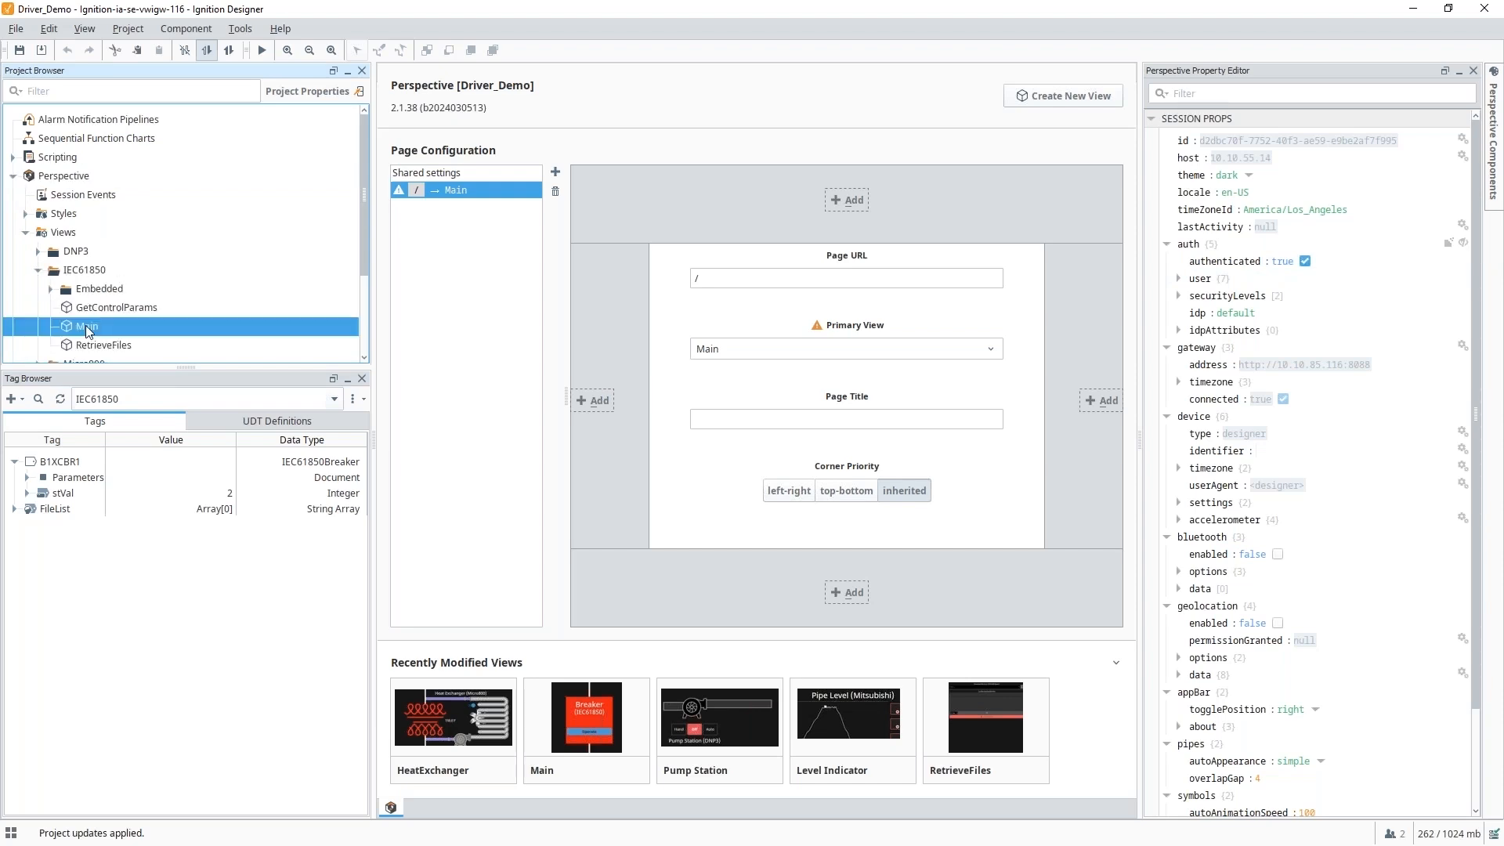
pyautogui.doubleClick(87, 330)
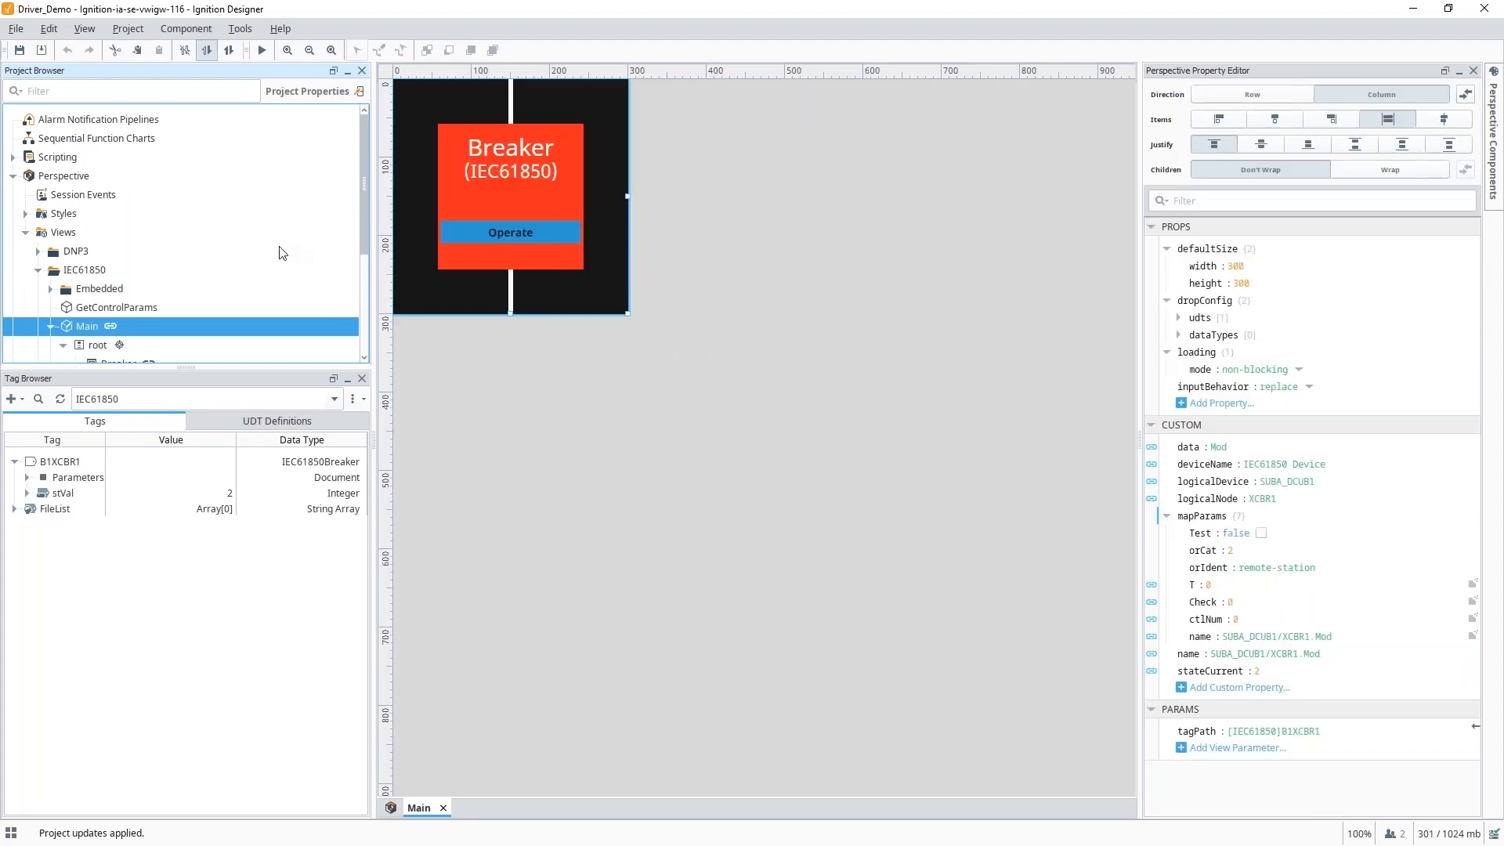
pyautogui.scroll(-3, 282, 249)
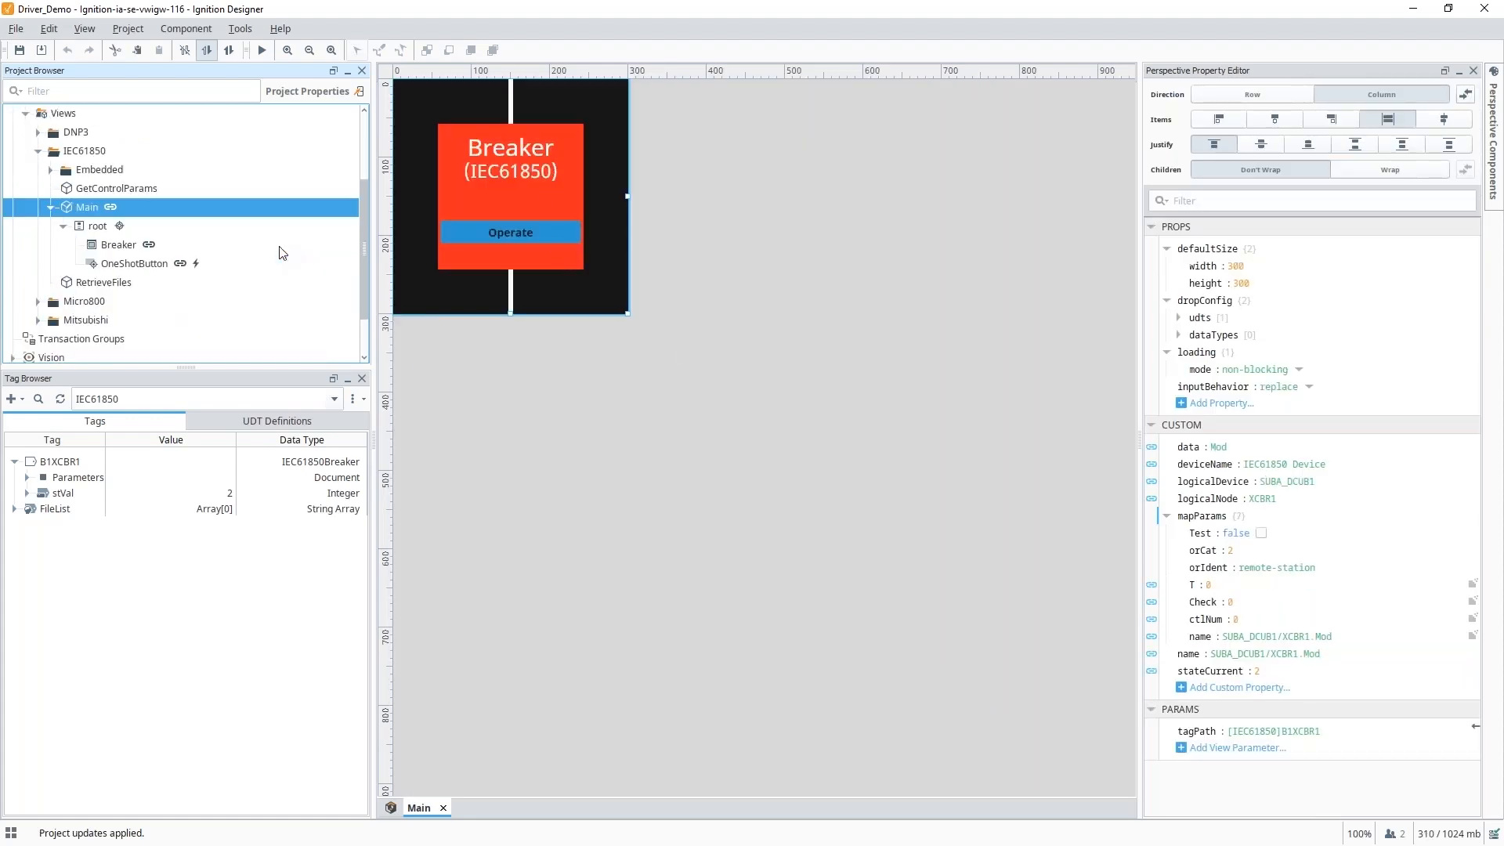
pyautogui.click(121, 247)
pyautogui.click(122, 265)
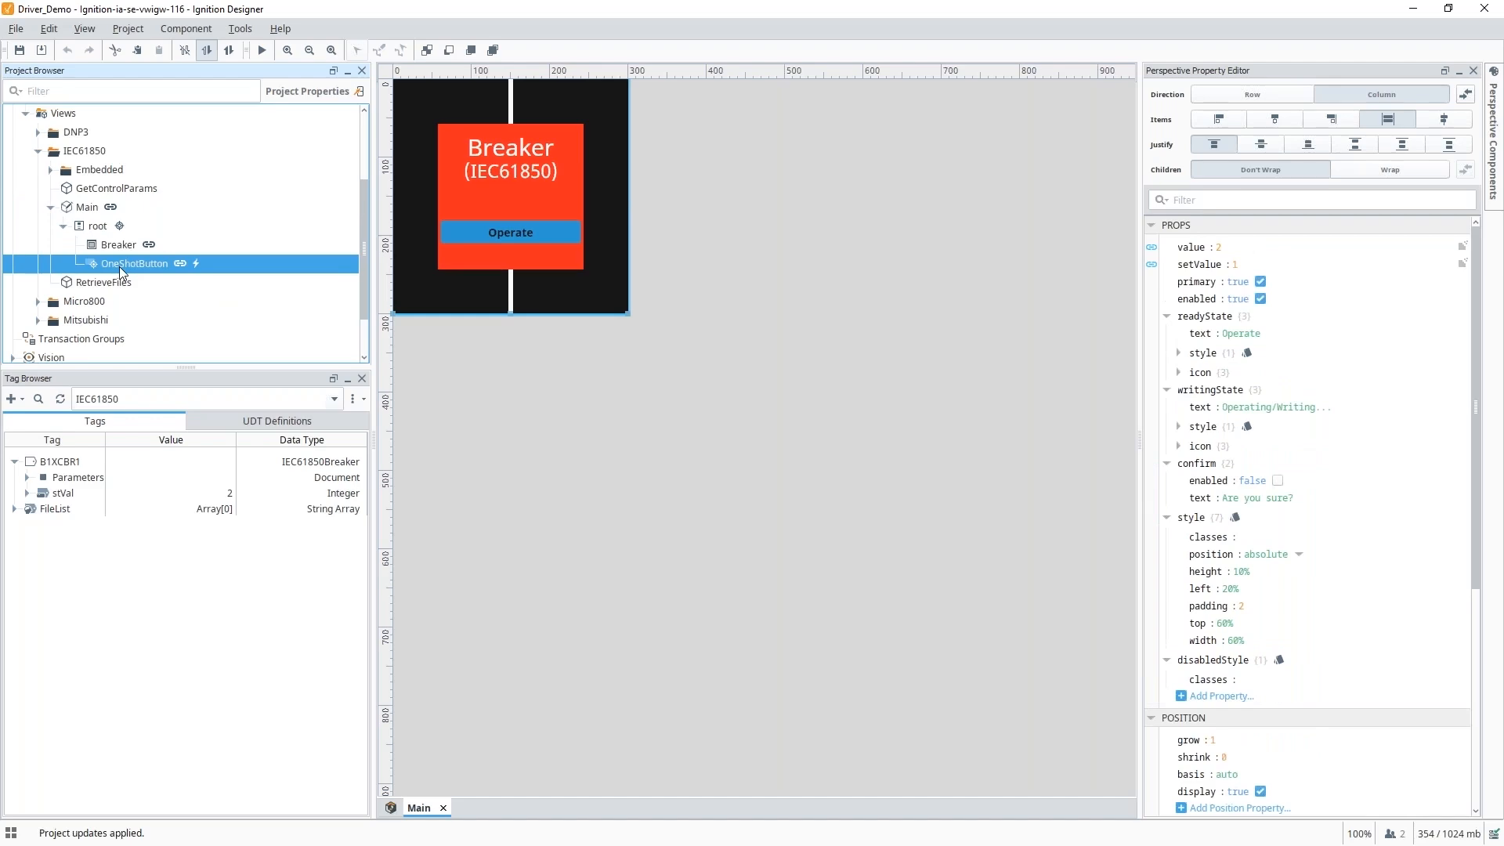
# Review the OneShotButton's onActionPerformed script calling system.iec61850.operate, leaving it unchanged.
pyautogui.rightClick(119, 266)
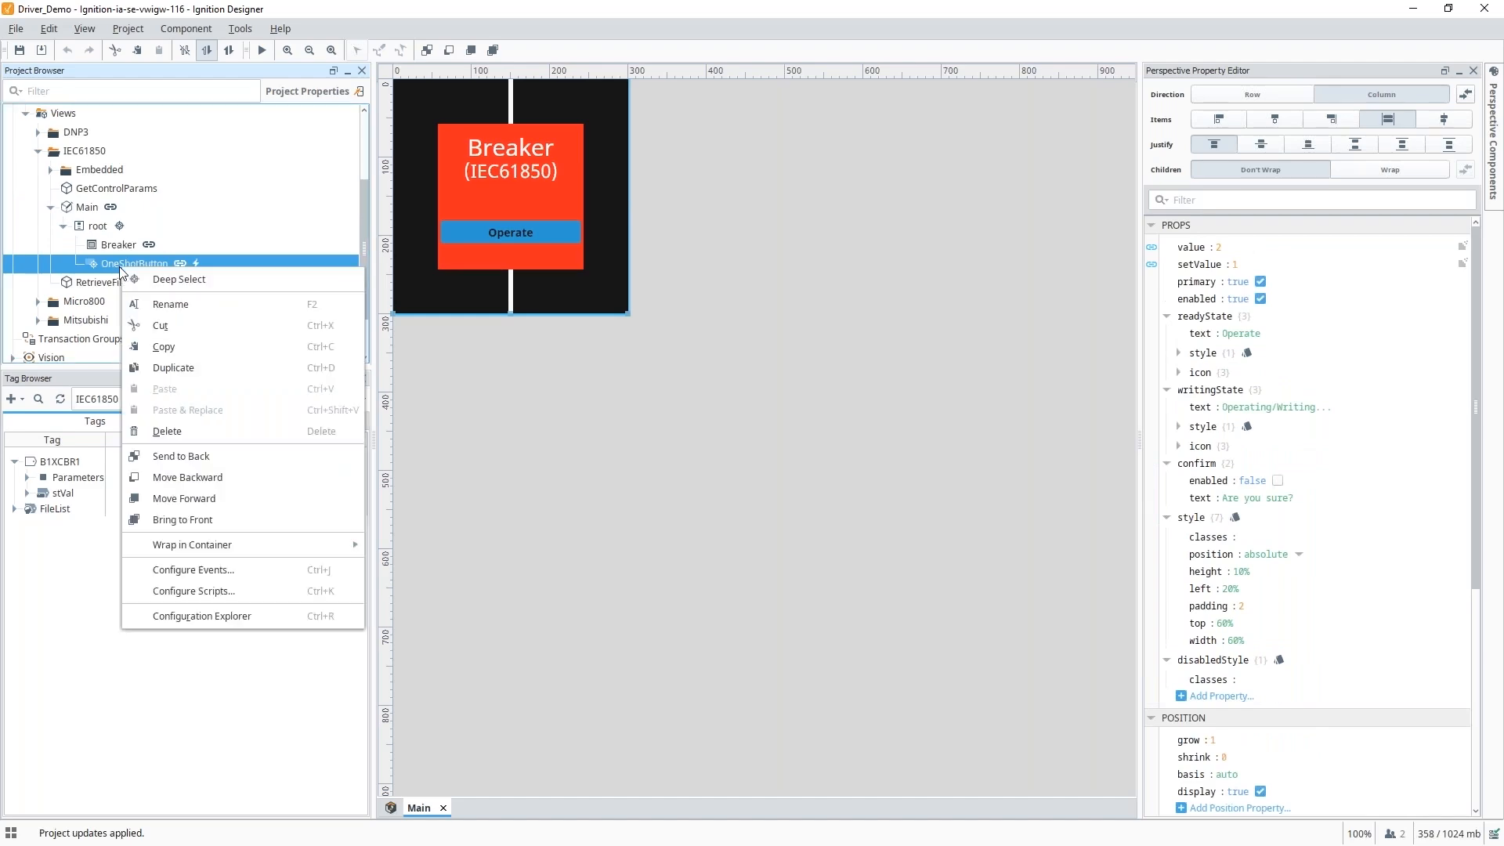
pyautogui.click(190, 571)
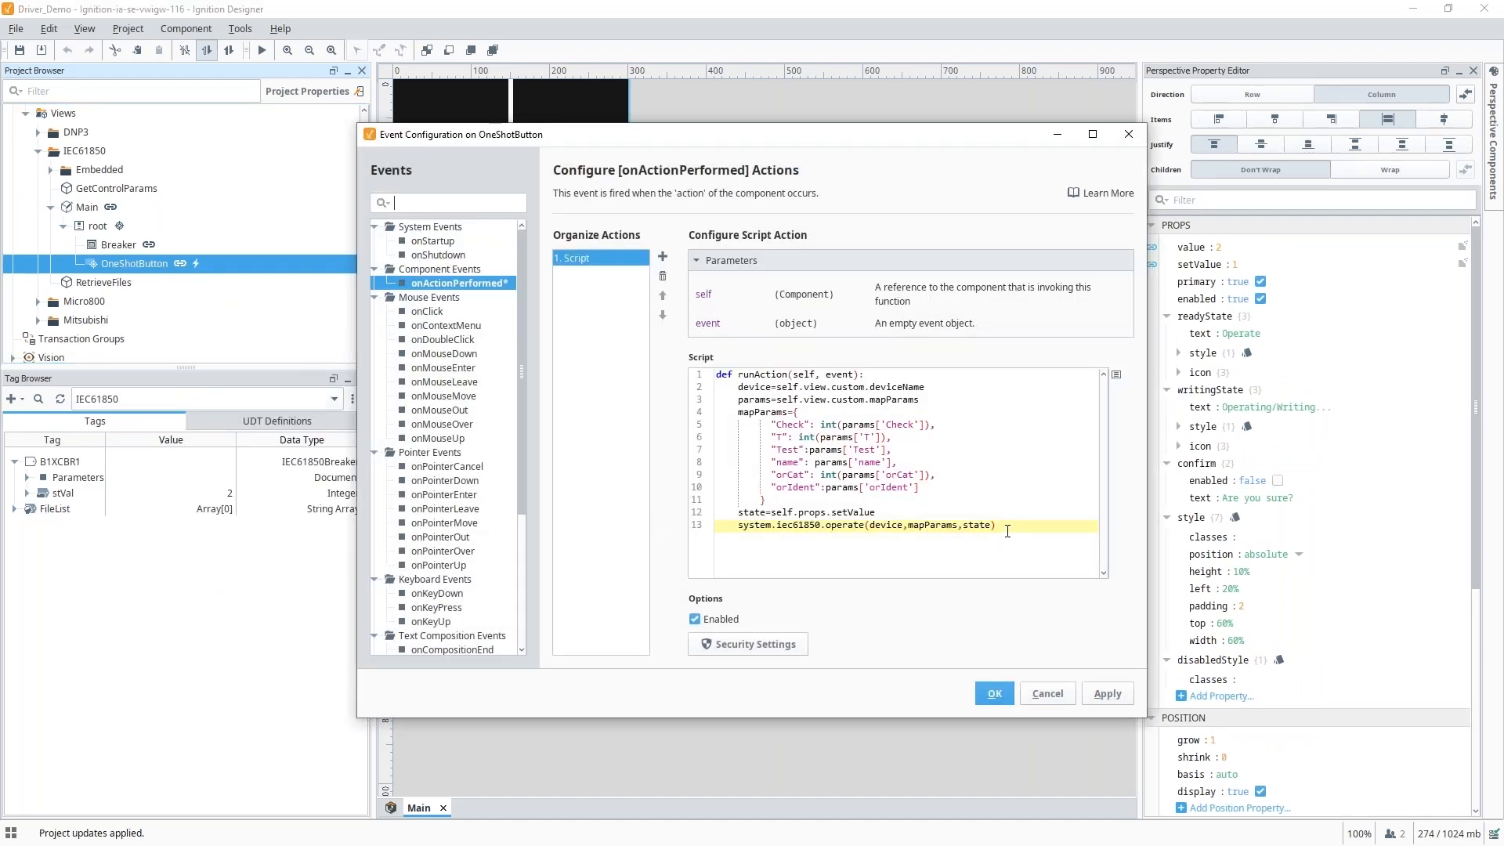
pyautogui.moveTo(1007, 531); pyautogui.dragTo(709, 388)
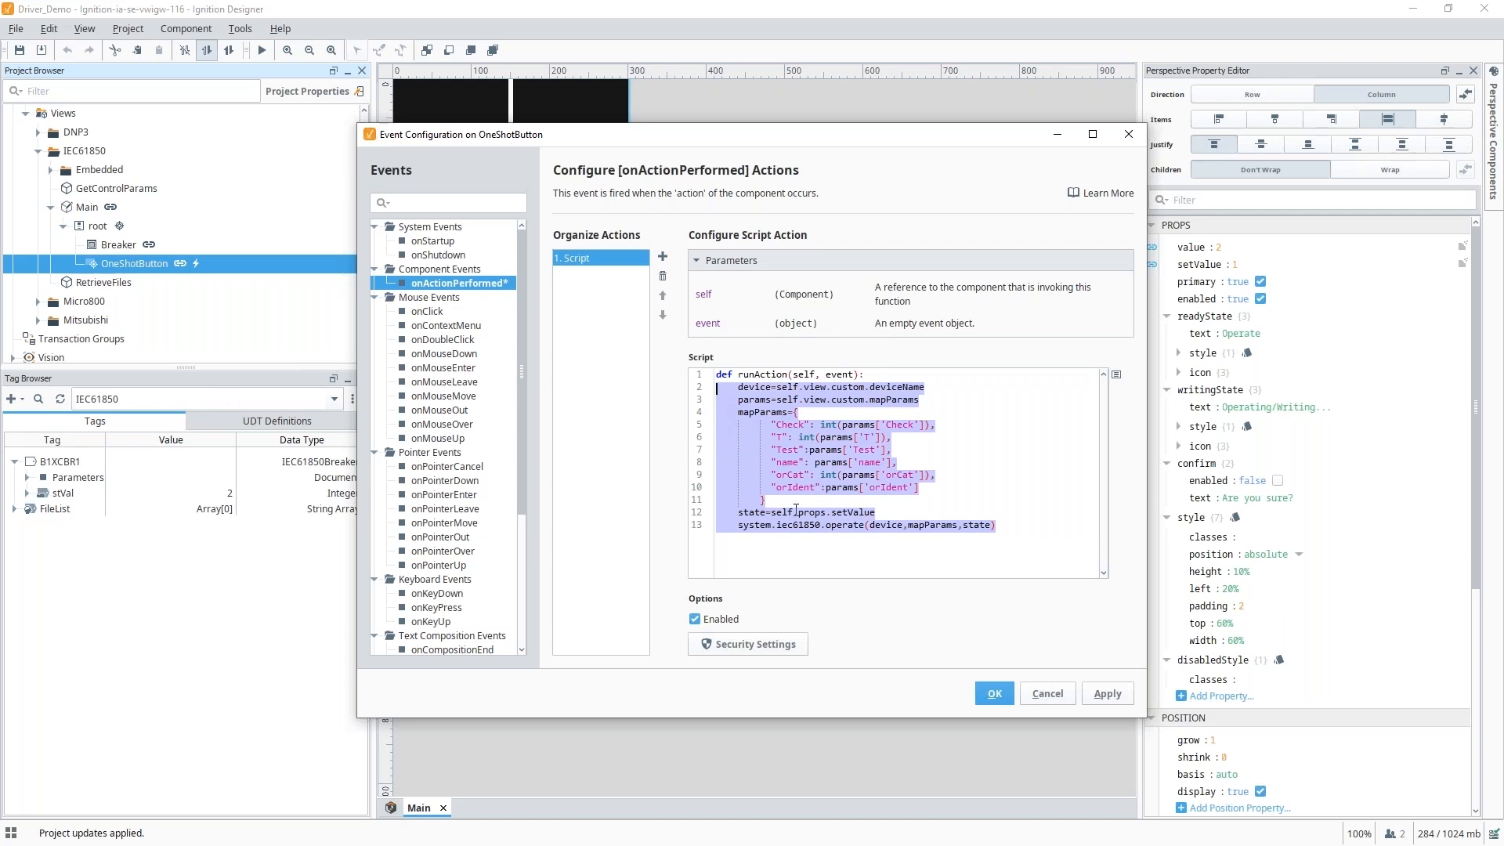
pyautogui.click(995, 694)
pyautogui.click(261, 50)
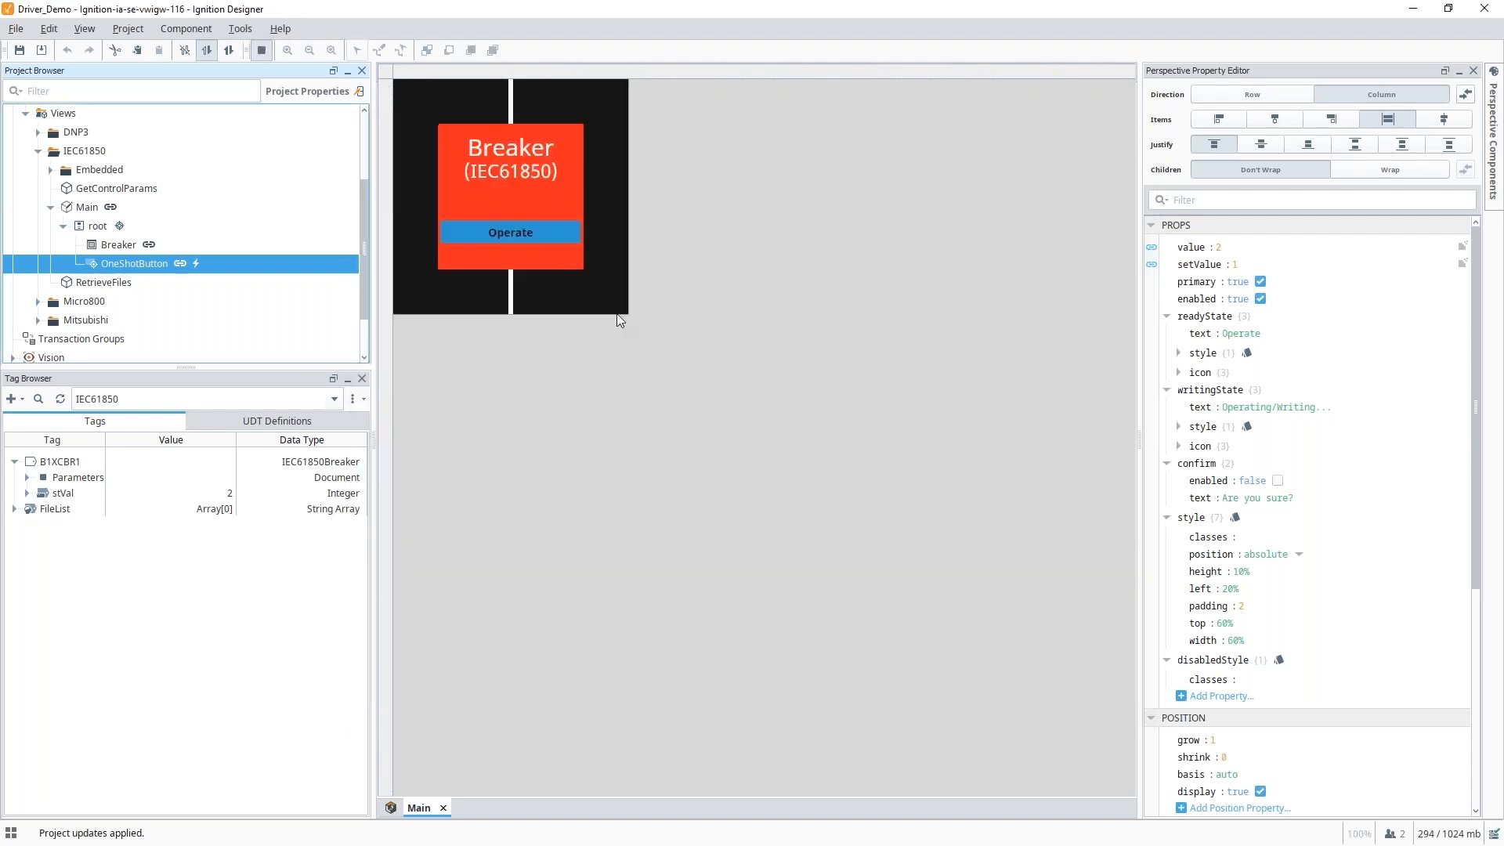
pyautogui.click(492, 235)
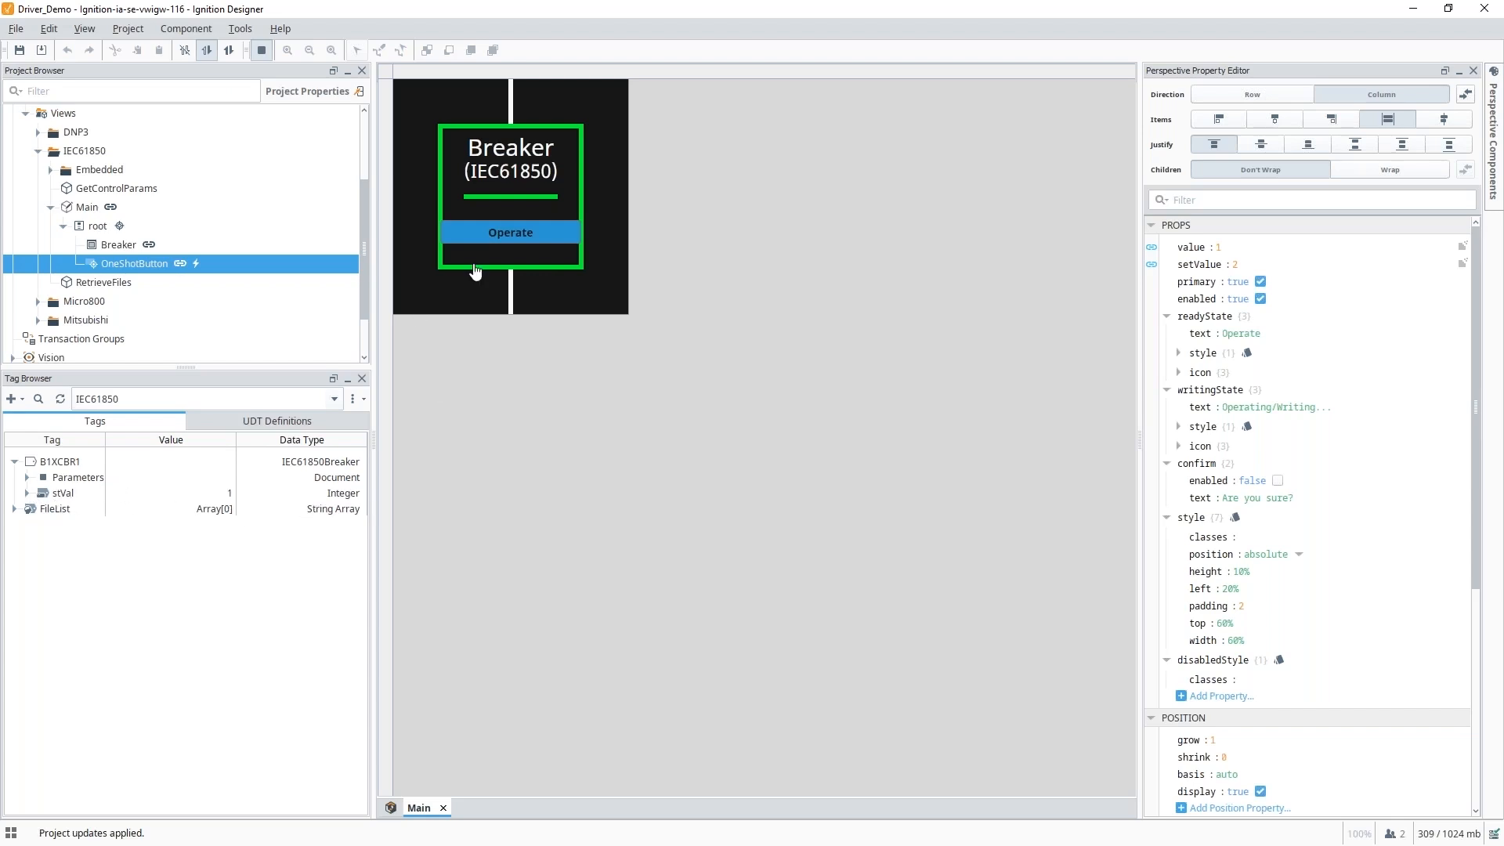
pyautogui.click(484, 235)
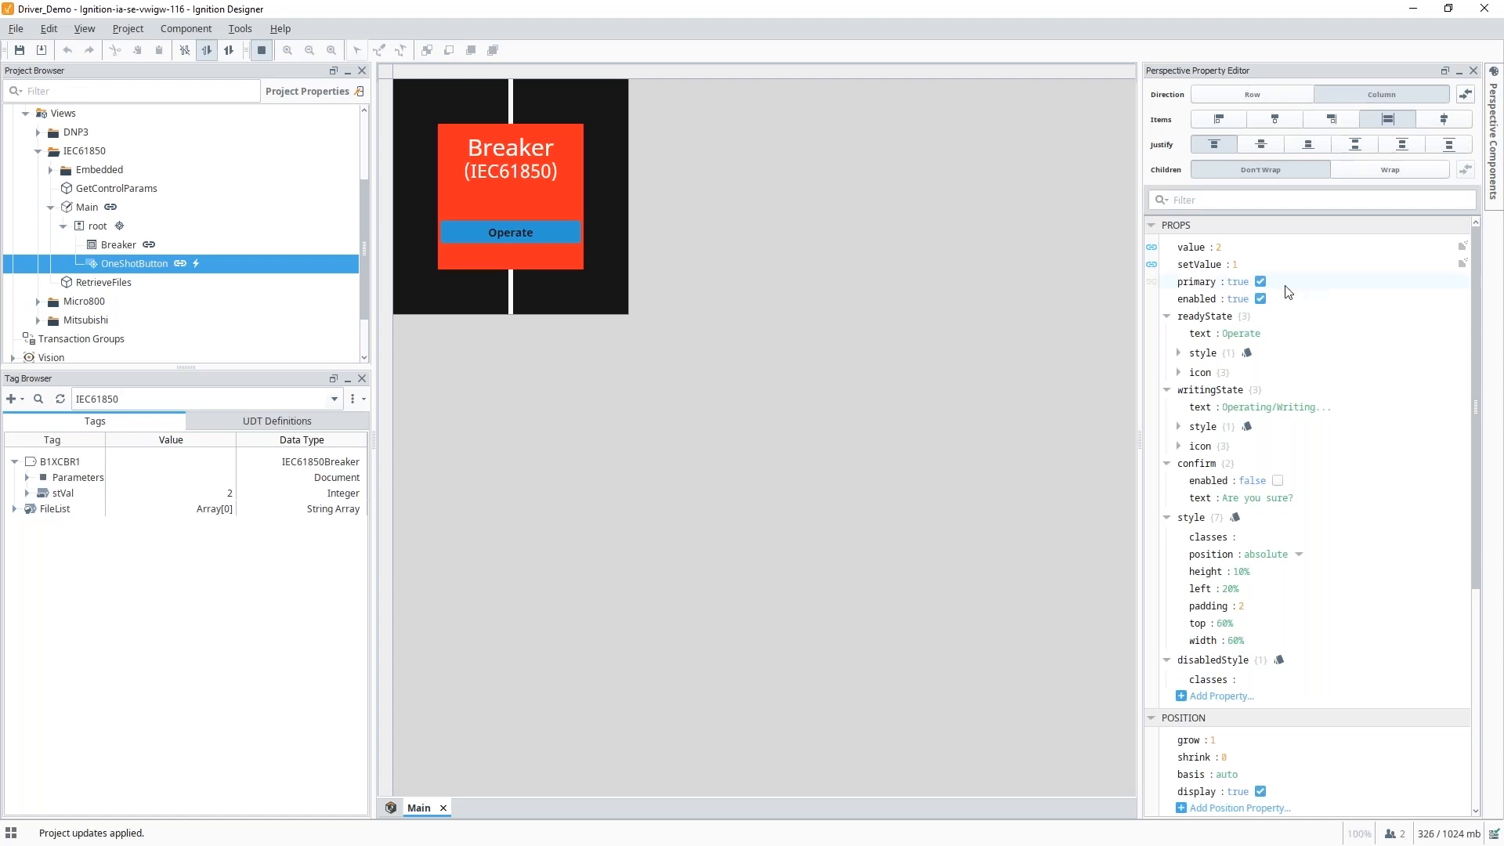
# Open the GetControlParams view and expand its controlParams custom property.
pyautogui.click(50, 208)
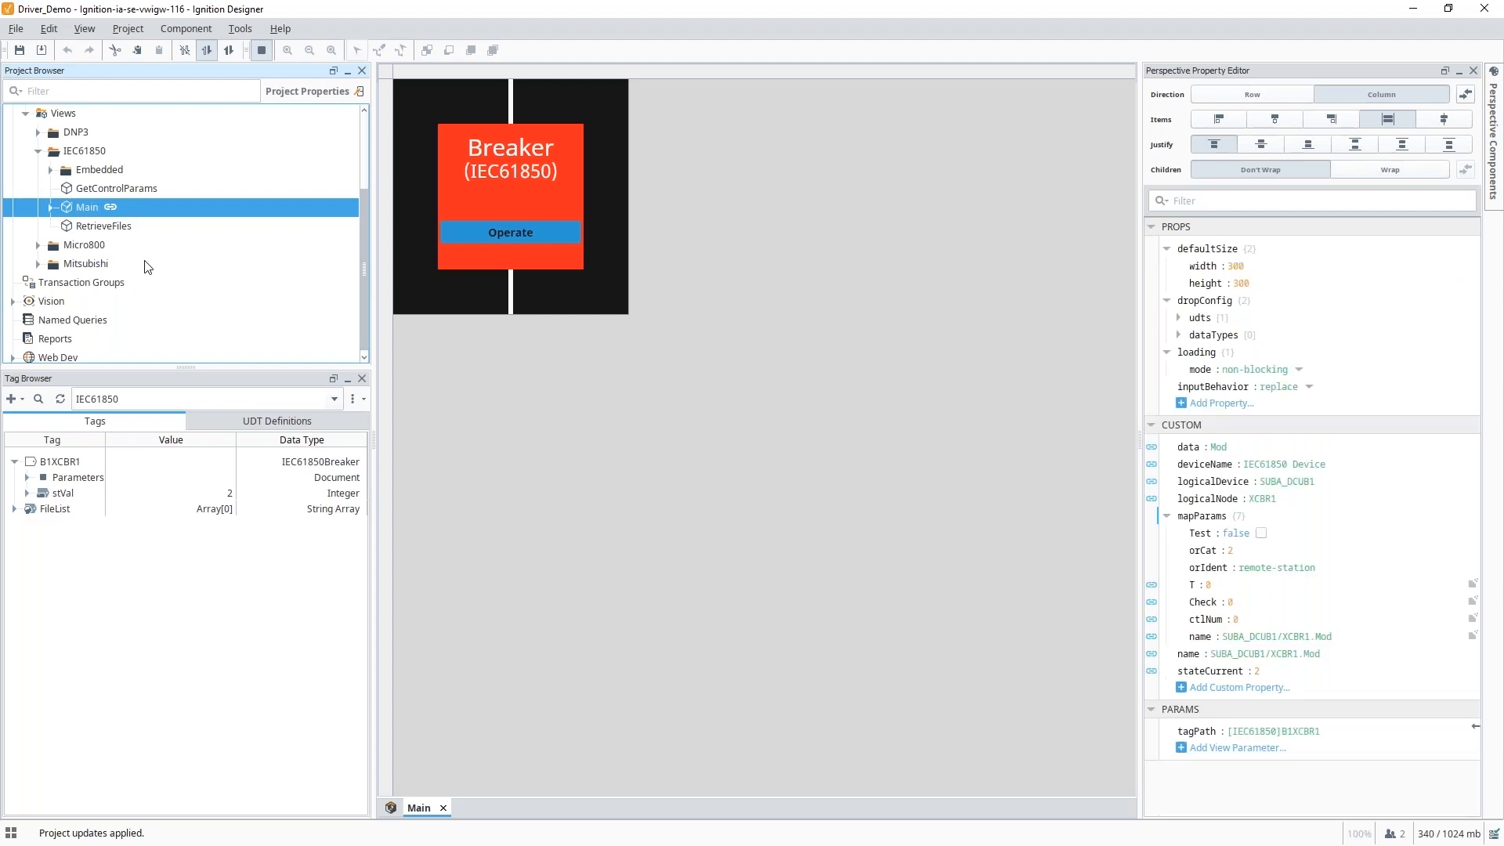
pyautogui.doubleClick(112, 186)
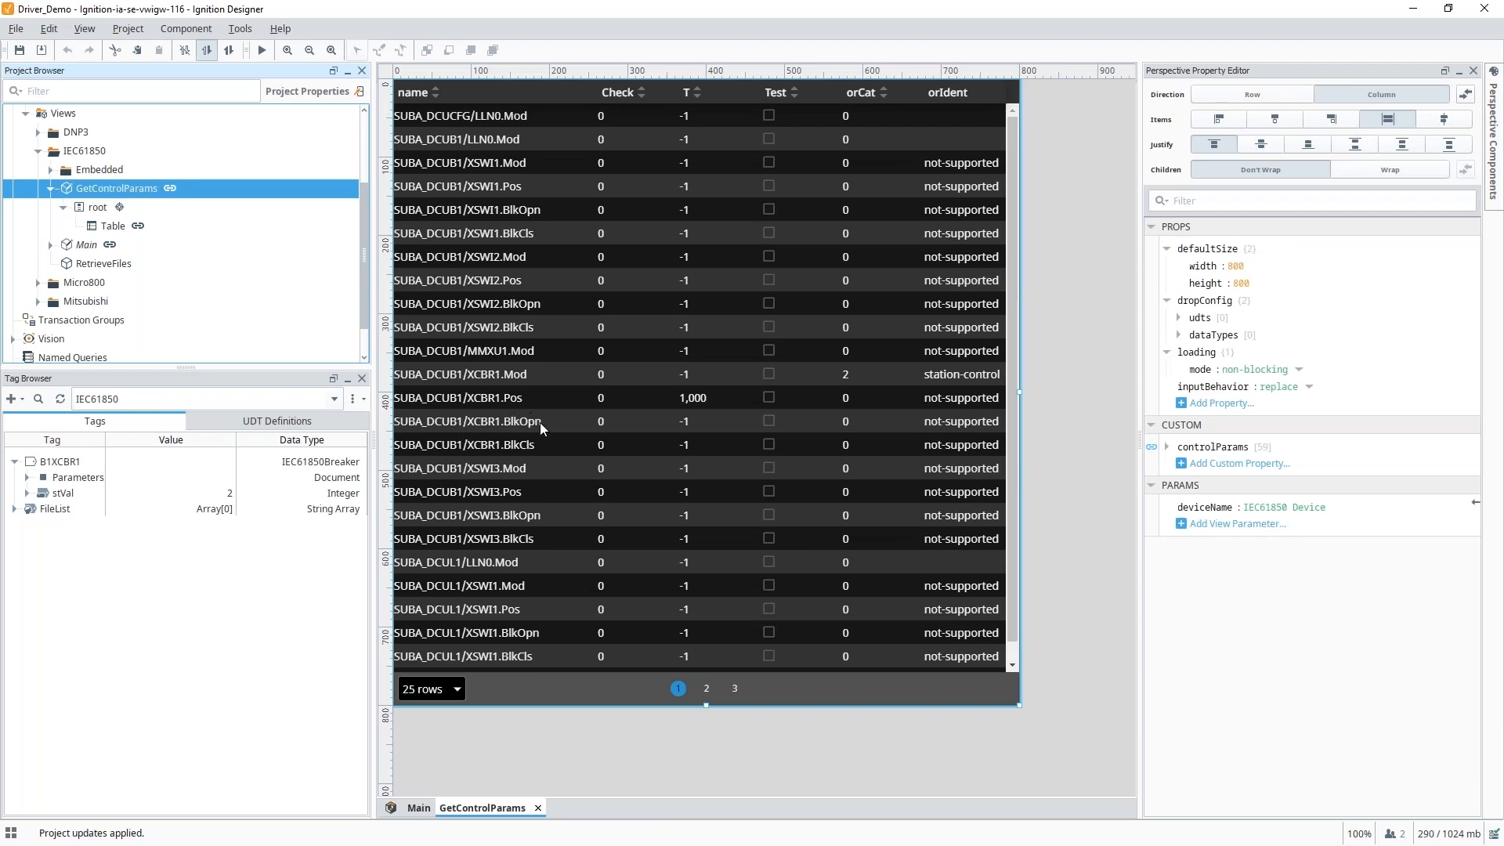
pyautogui.click(27, 478)
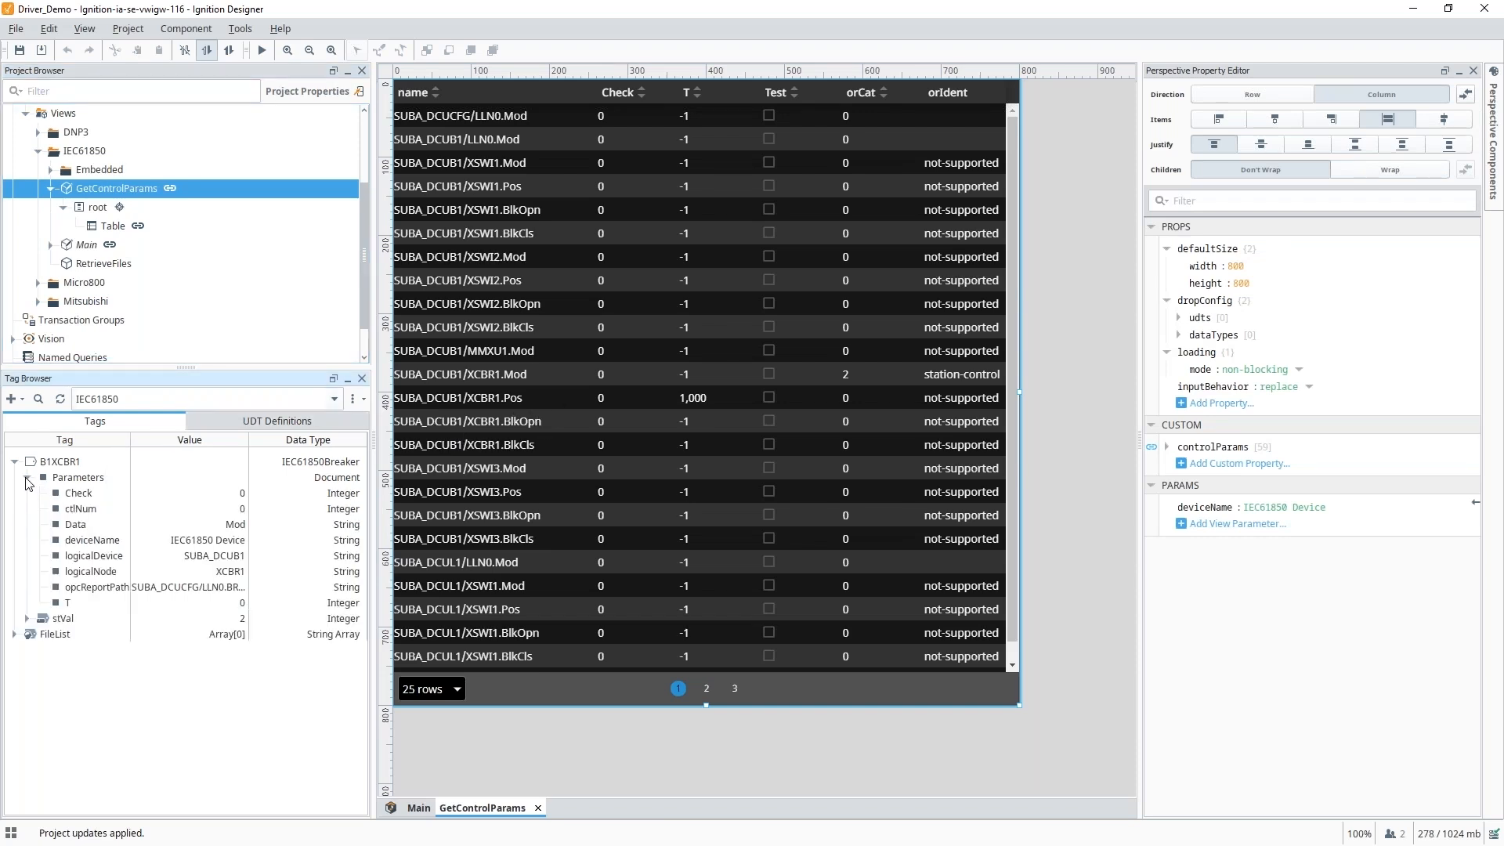
pyautogui.click(1167, 448)
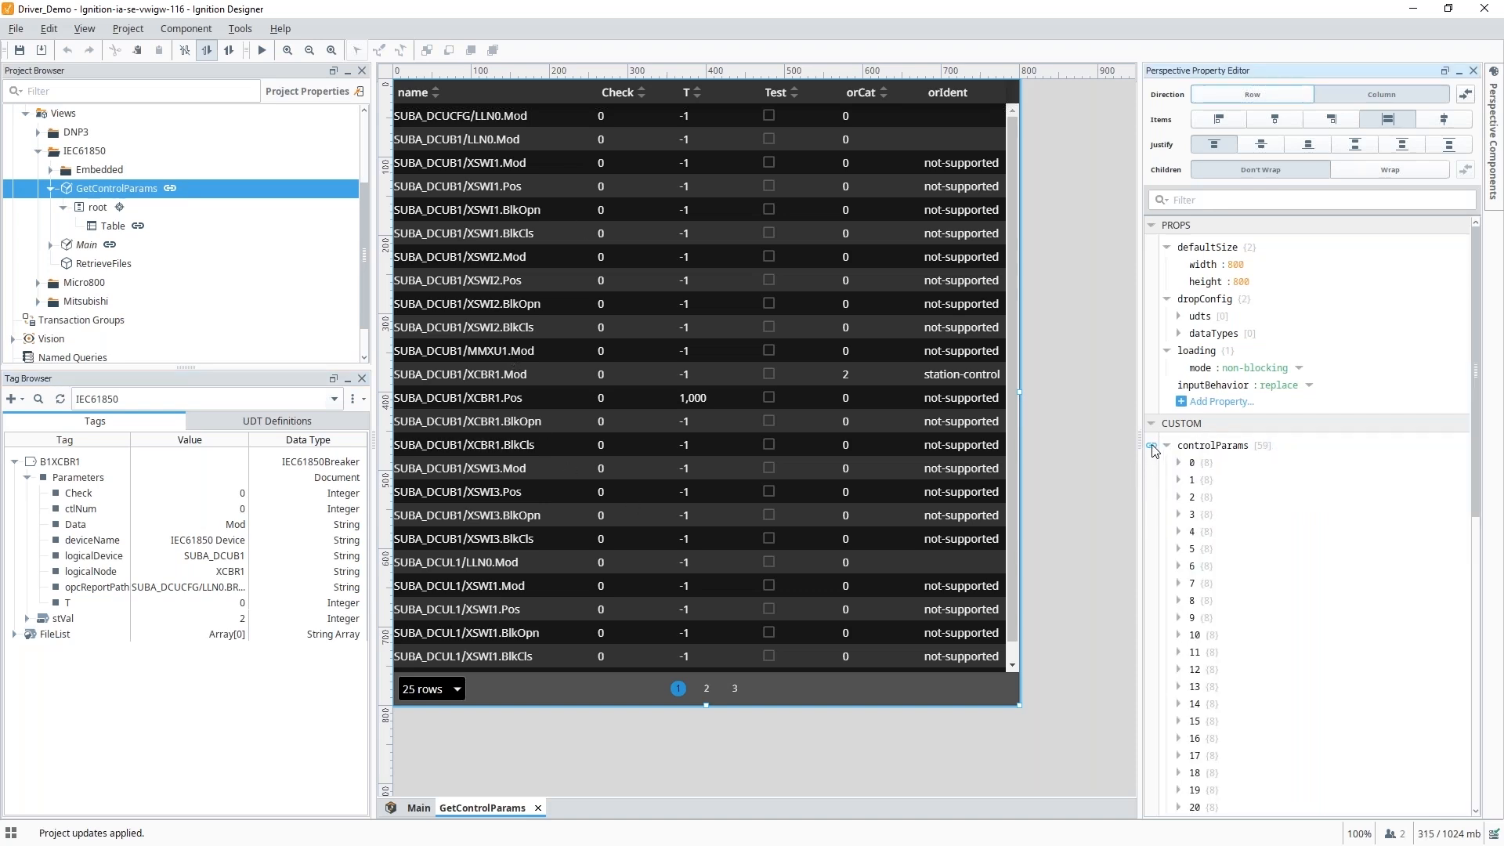
pyautogui.click(1178, 462)
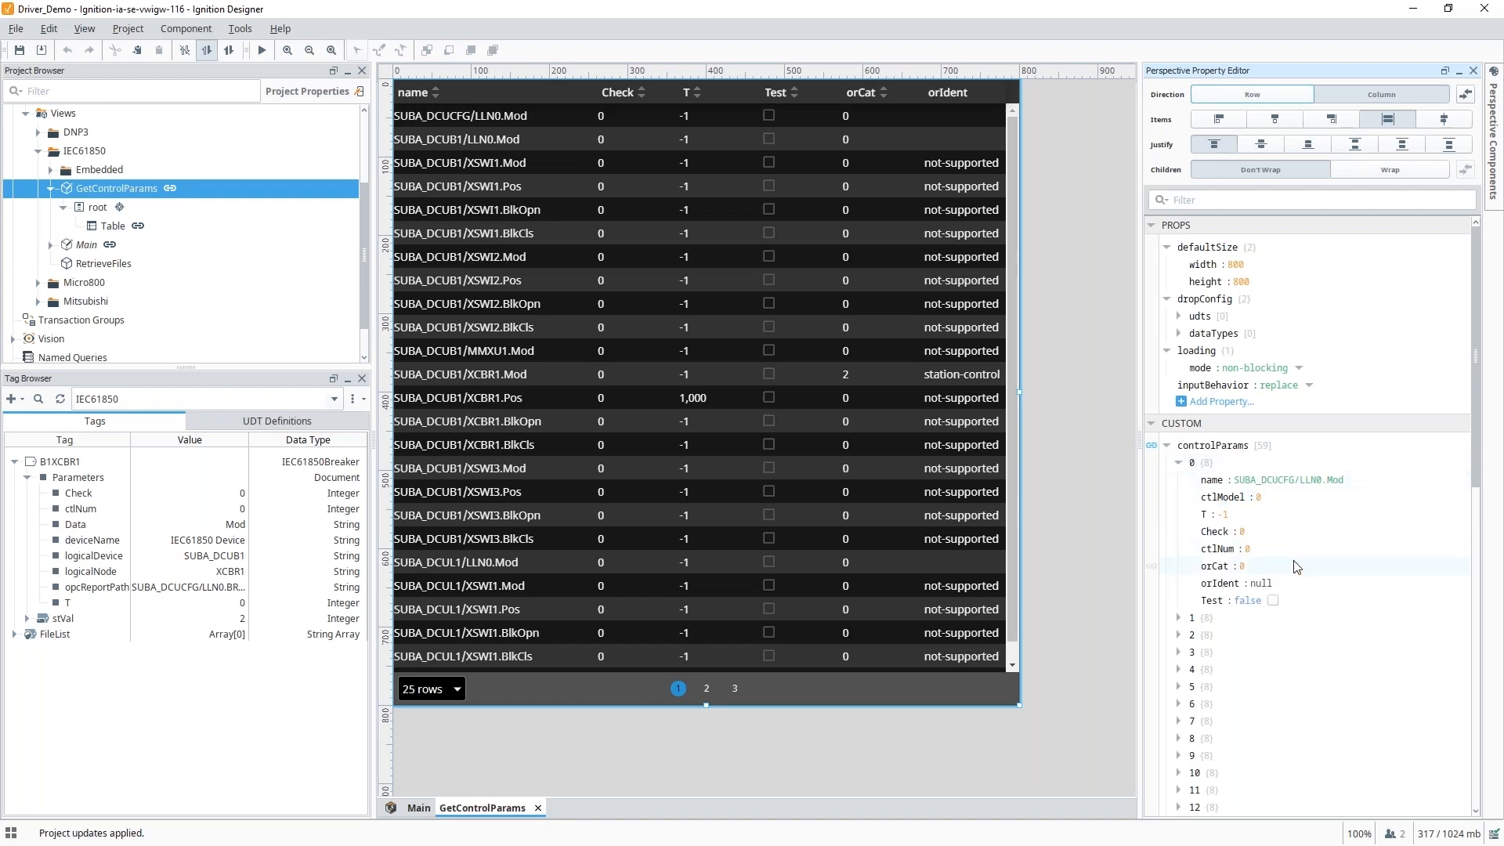
# Review the controlParams binding's getControlParams transform, then select the parameters table.
pyautogui.click(1151, 446)
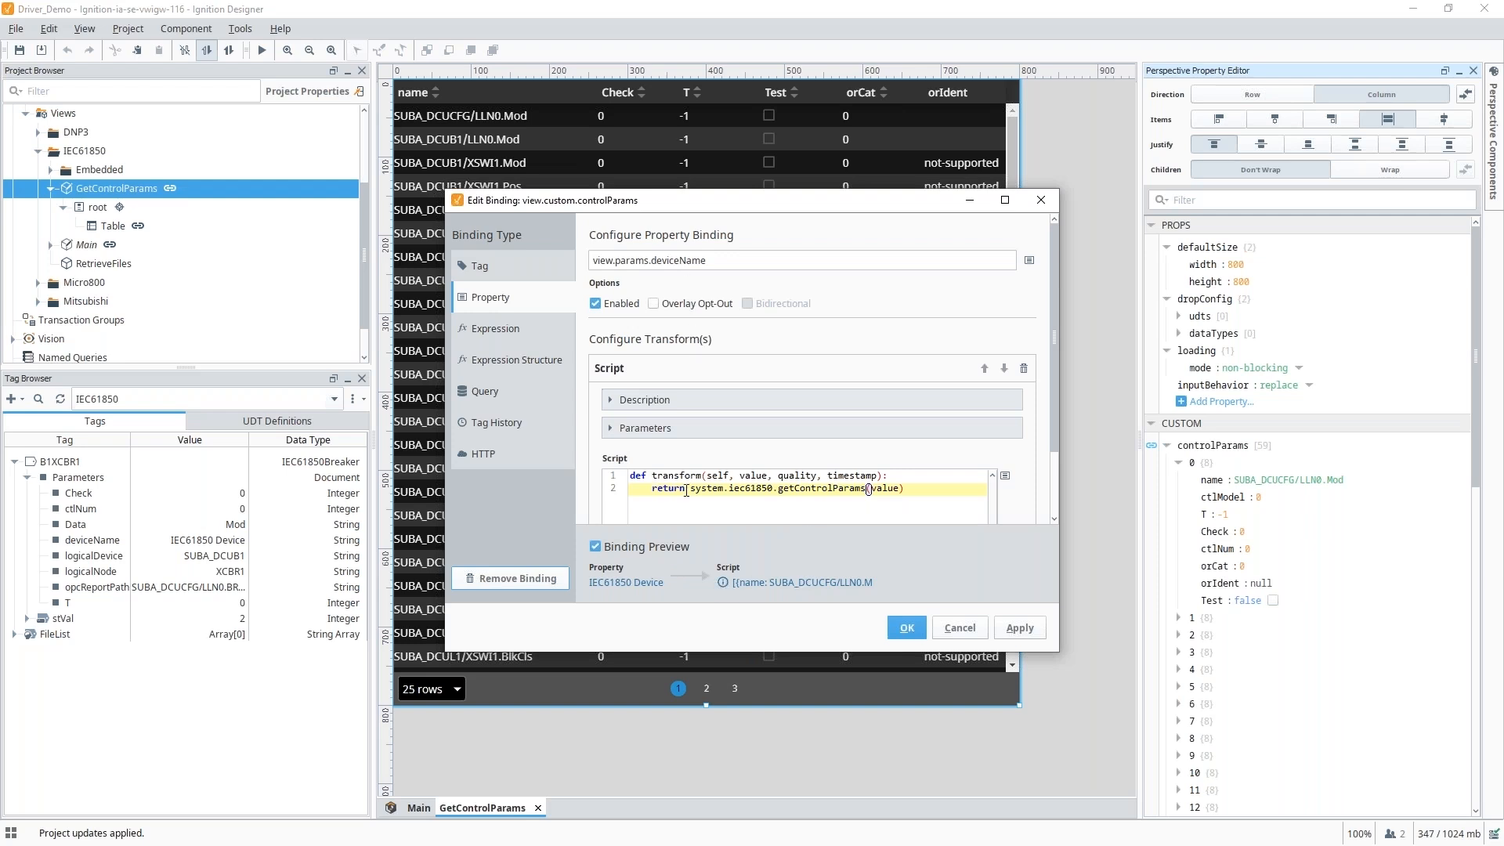
pyautogui.moveTo(686, 490); pyautogui.dragTo(907, 491)
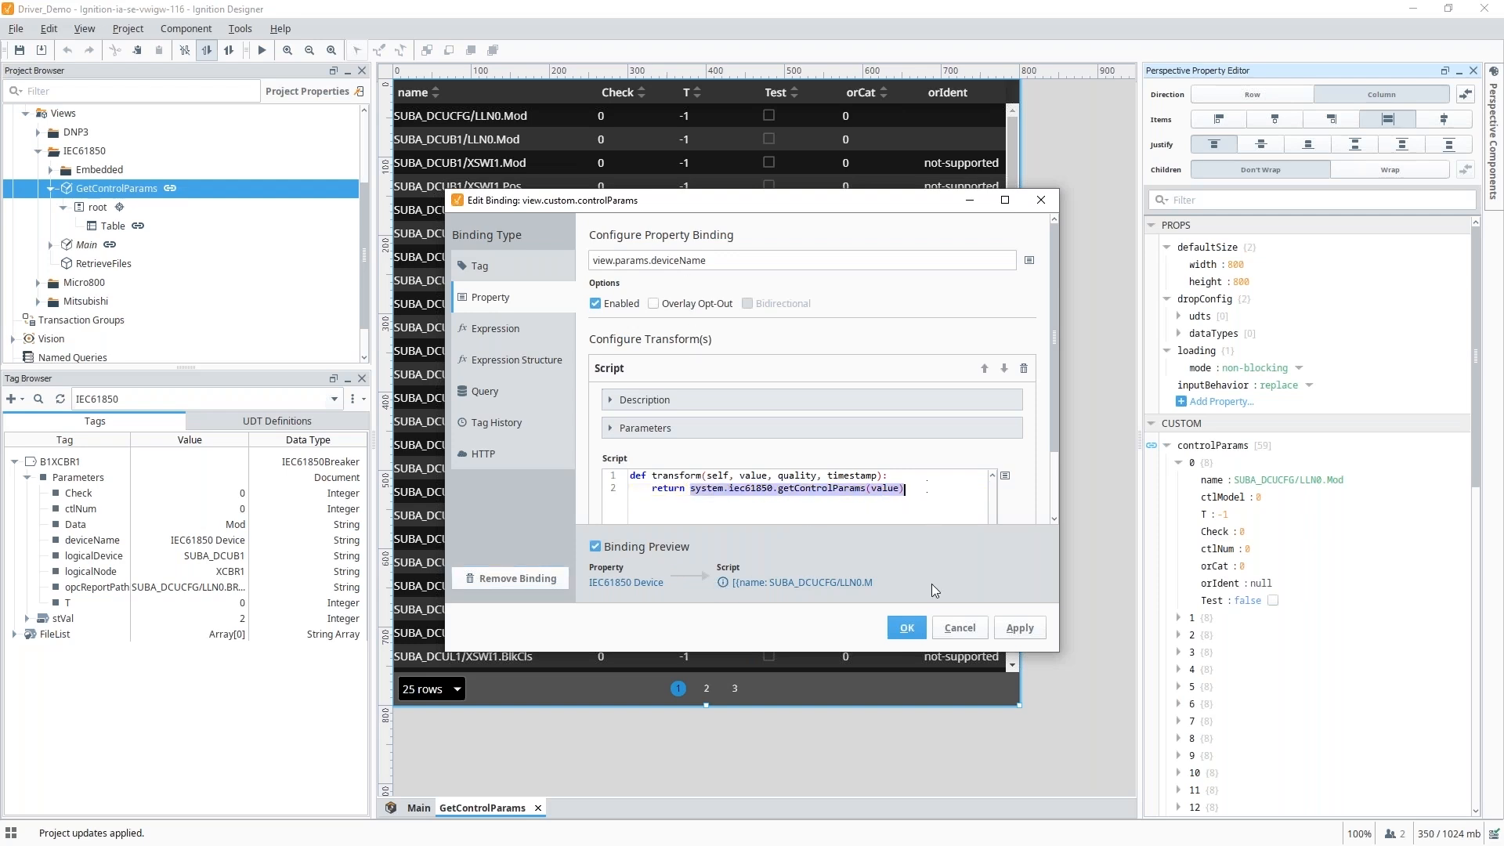
pyautogui.click(907, 629)
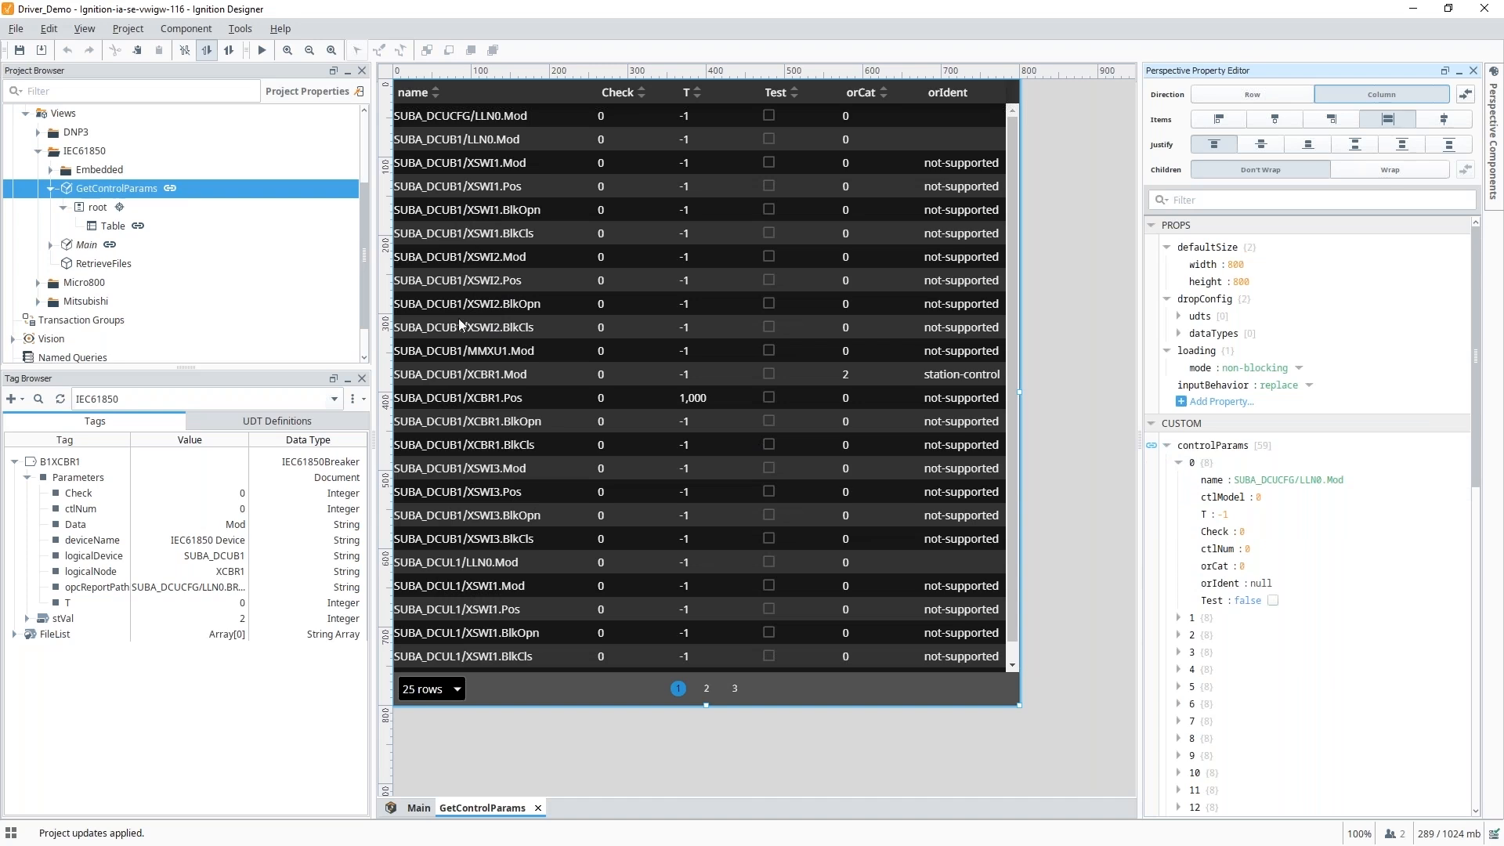
pyautogui.click(468, 377)
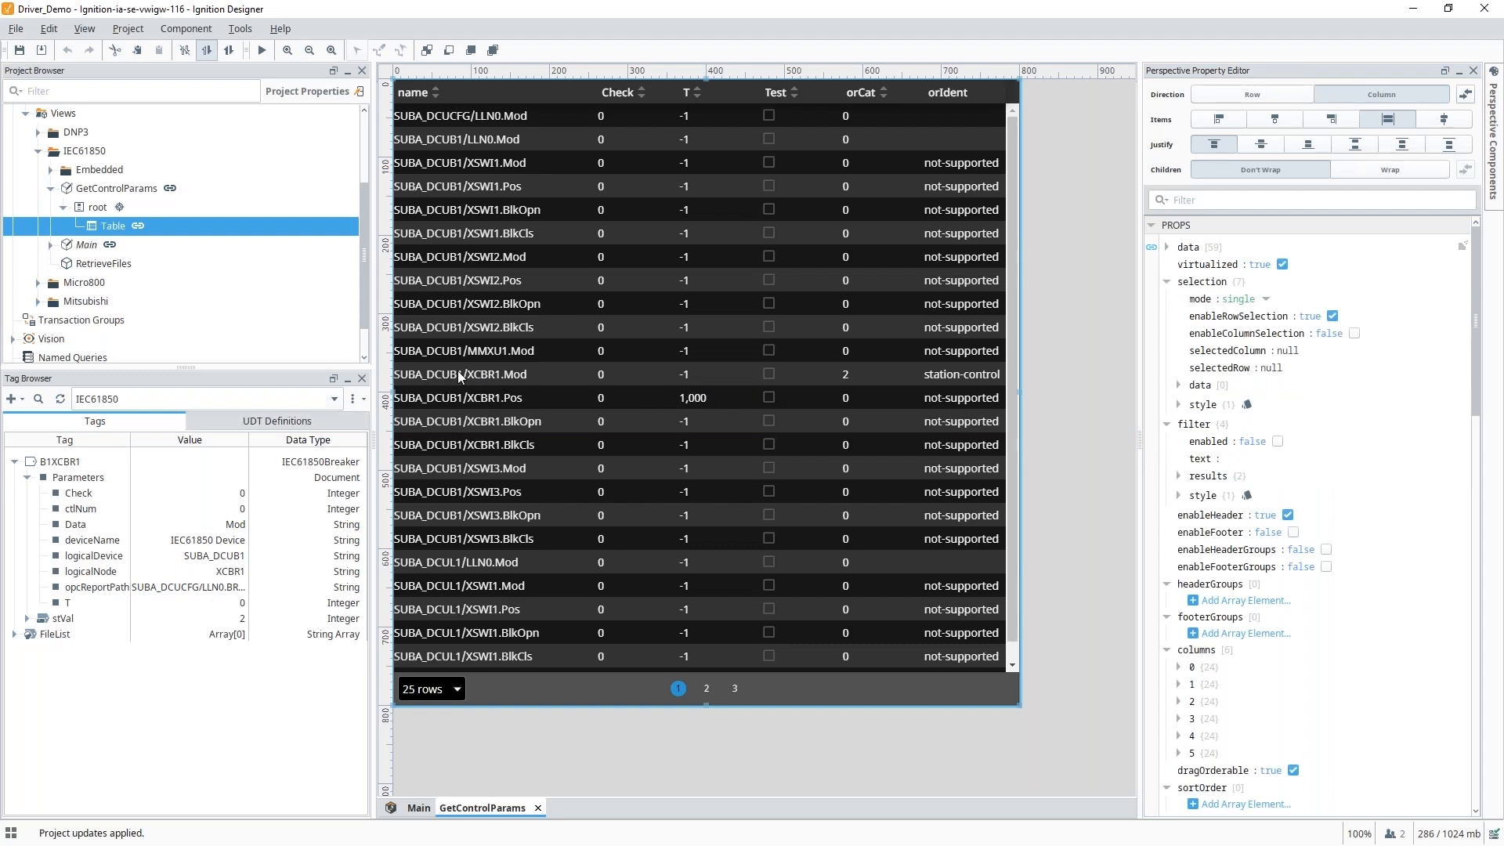
pyautogui.click(50, 188)
pyautogui.click(88, 227)
# Open RetrieveFiles, preview its device file list, and review the listFiles binding unchanged.
pyautogui.doubleClick(87, 226)
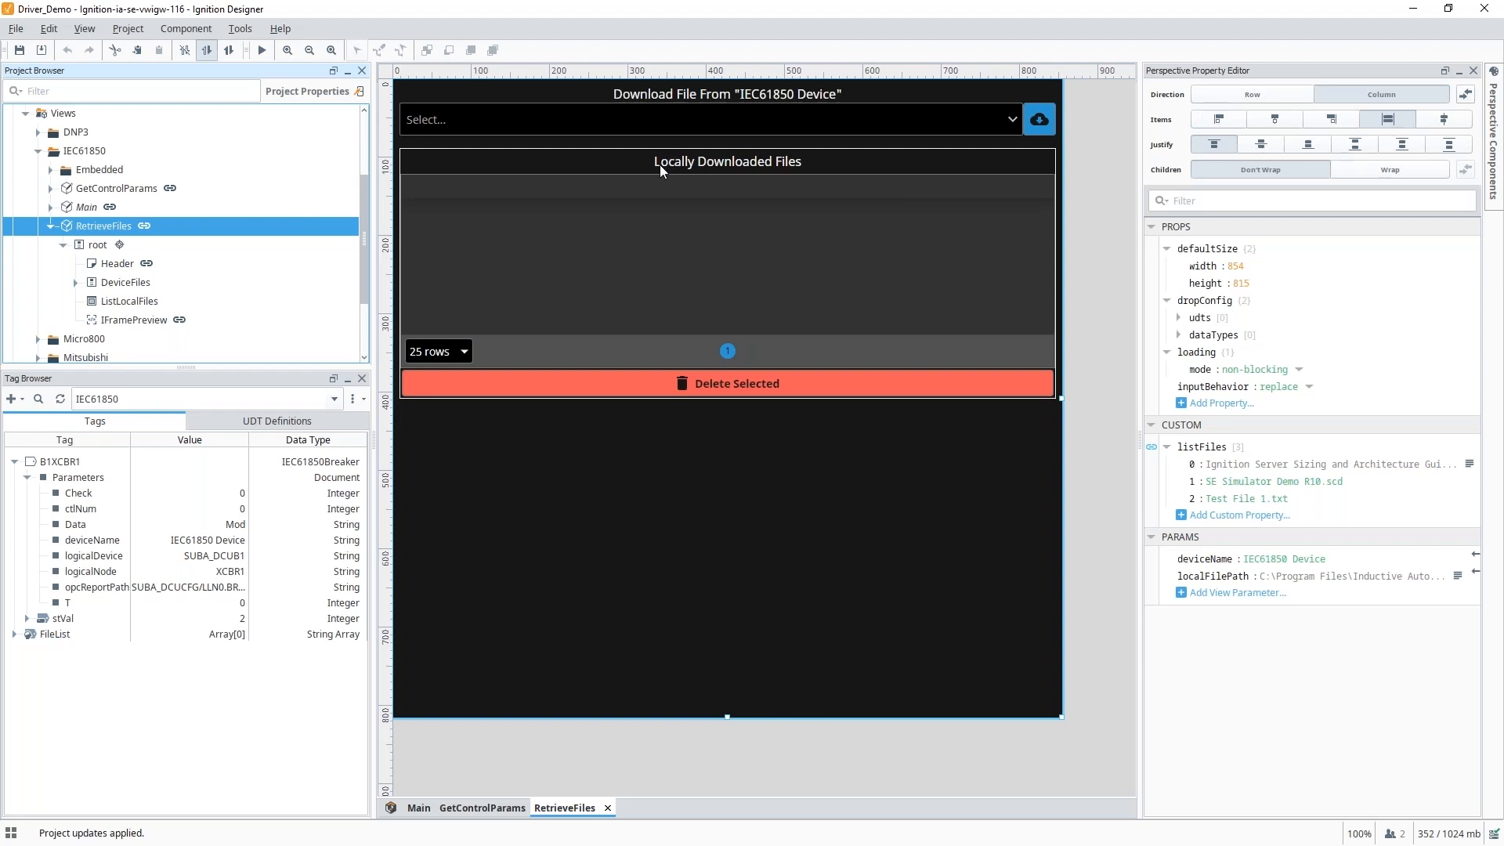
pyautogui.click(262, 52)
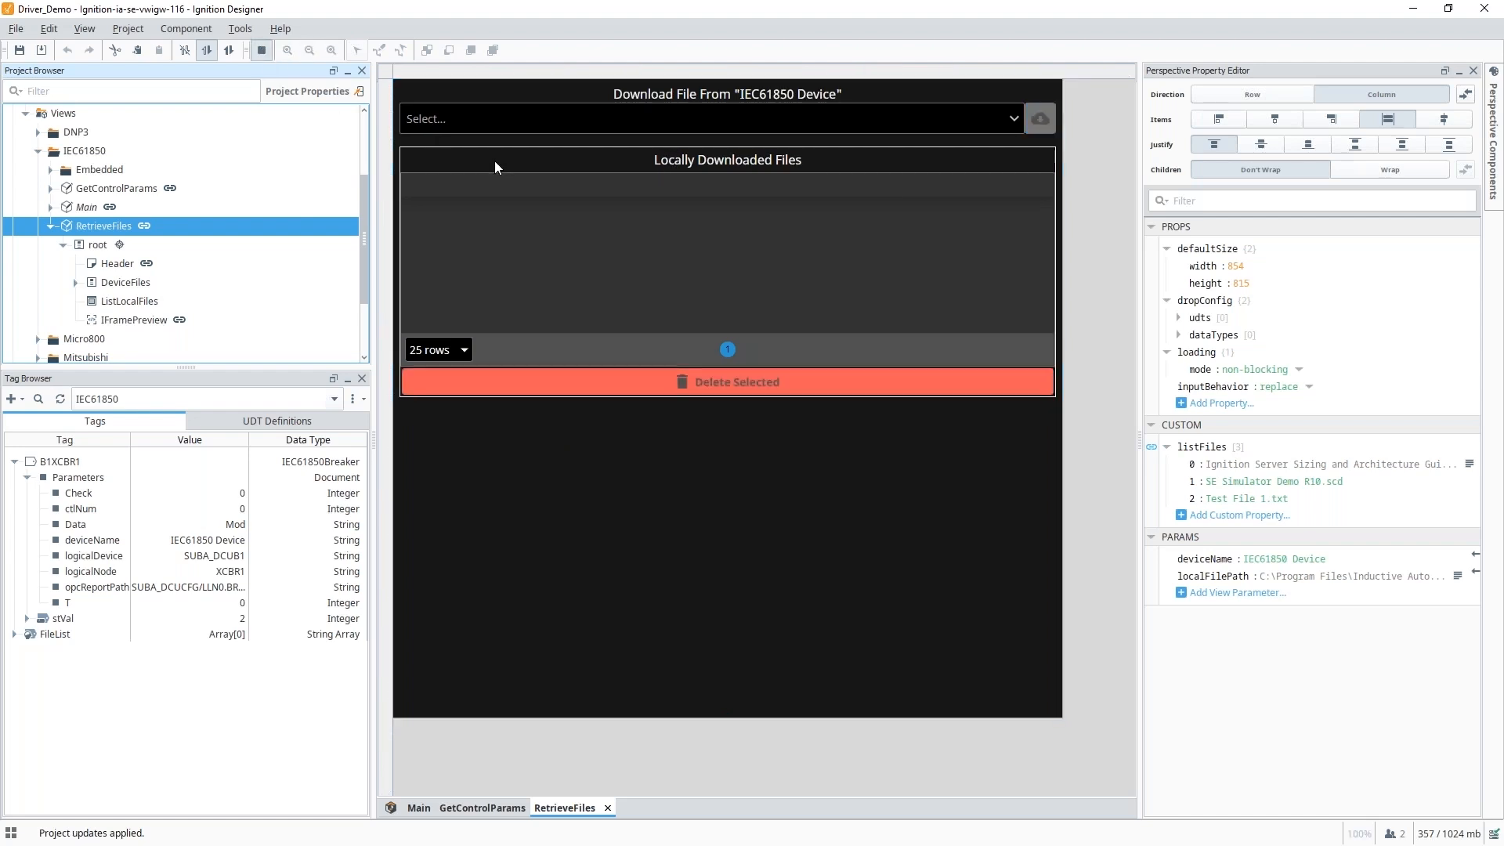
pyautogui.click(969, 124)
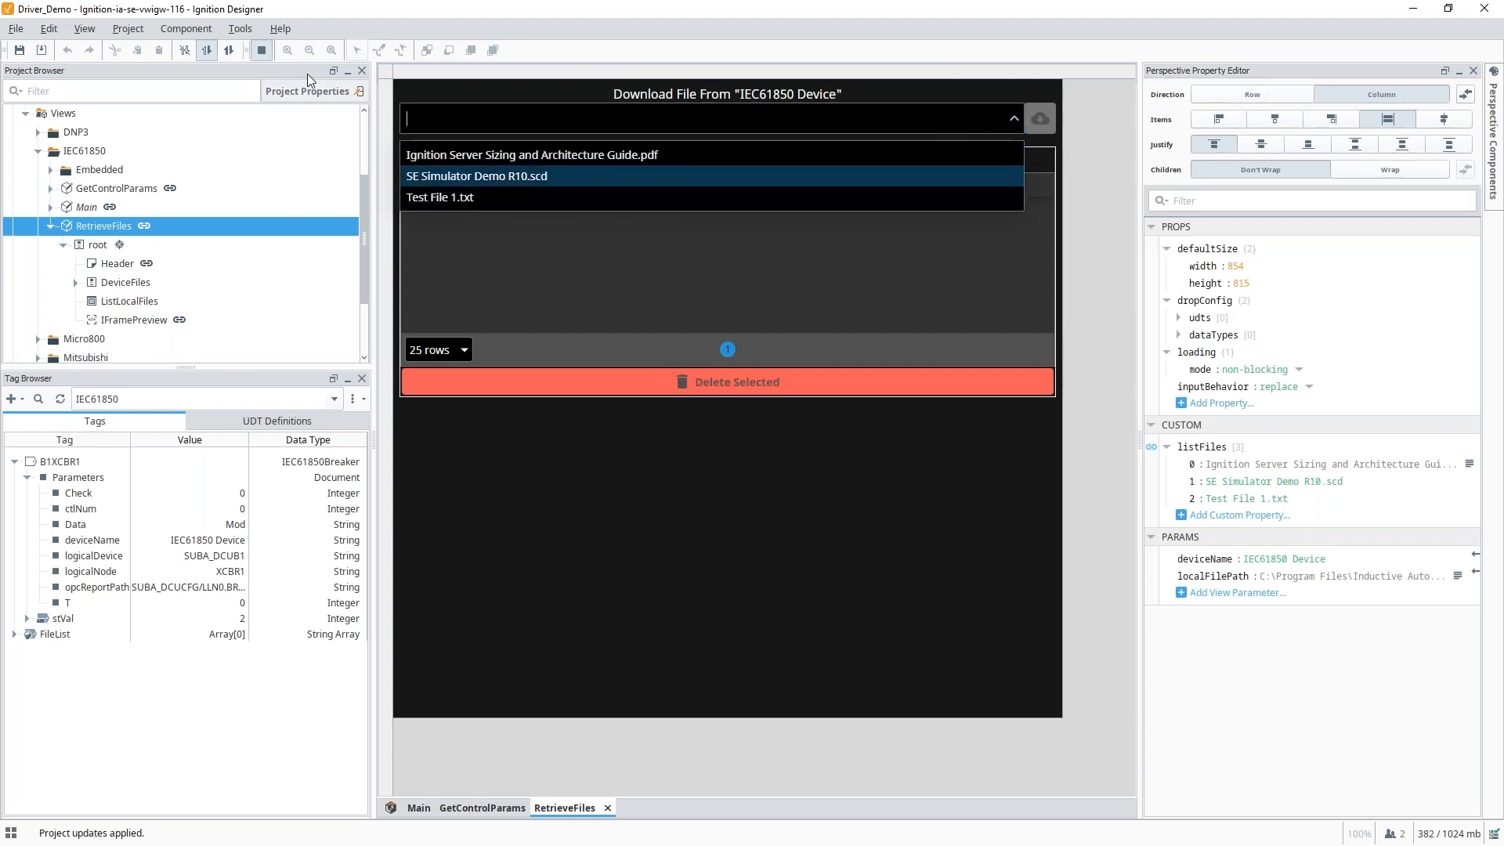
pyautogui.click(263, 51)
pyautogui.click(900, 128)
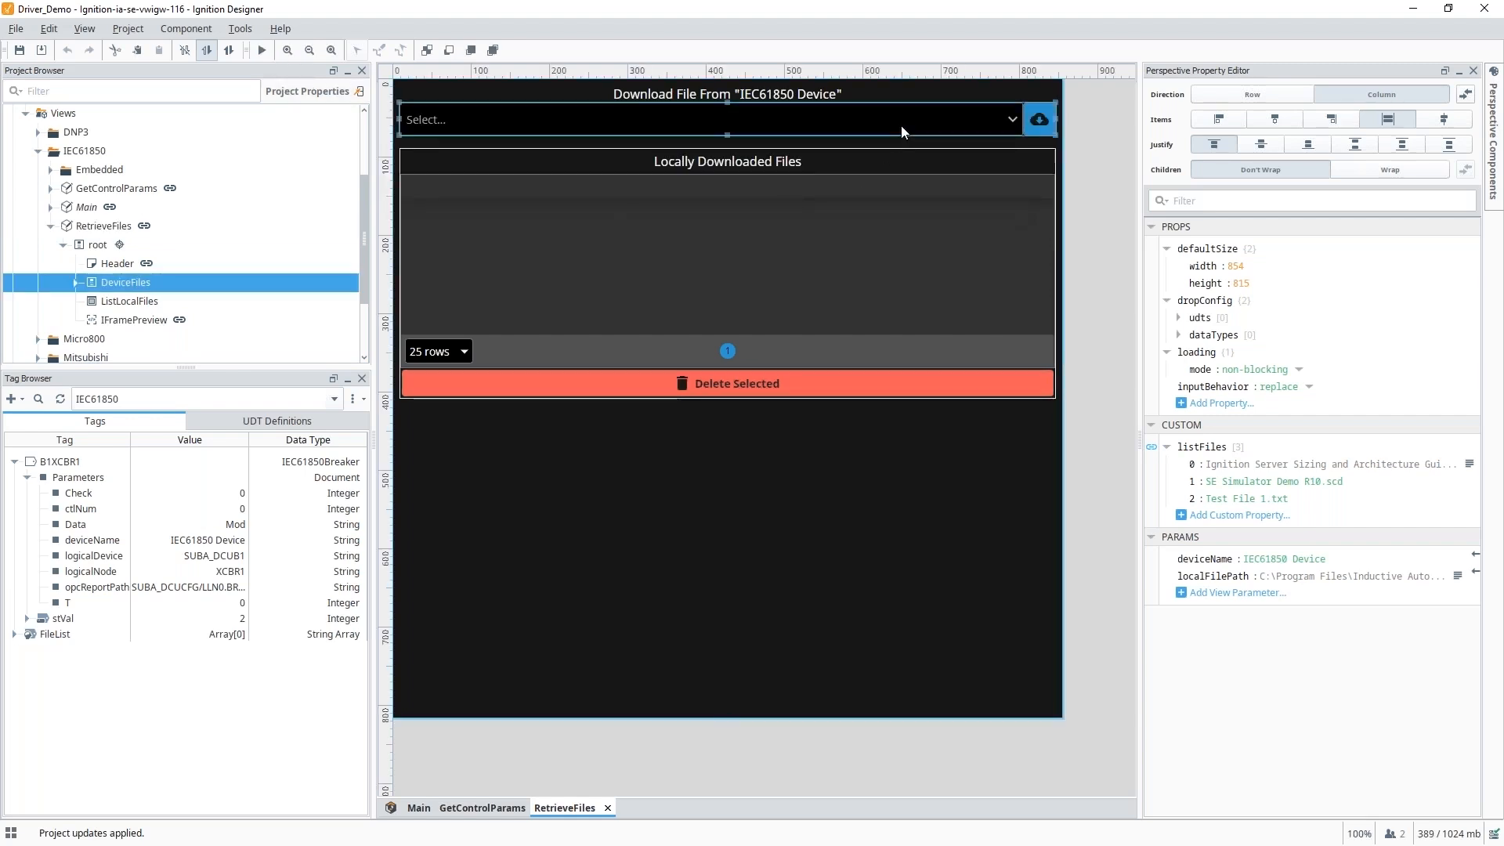
pyautogui.click(107, 227)
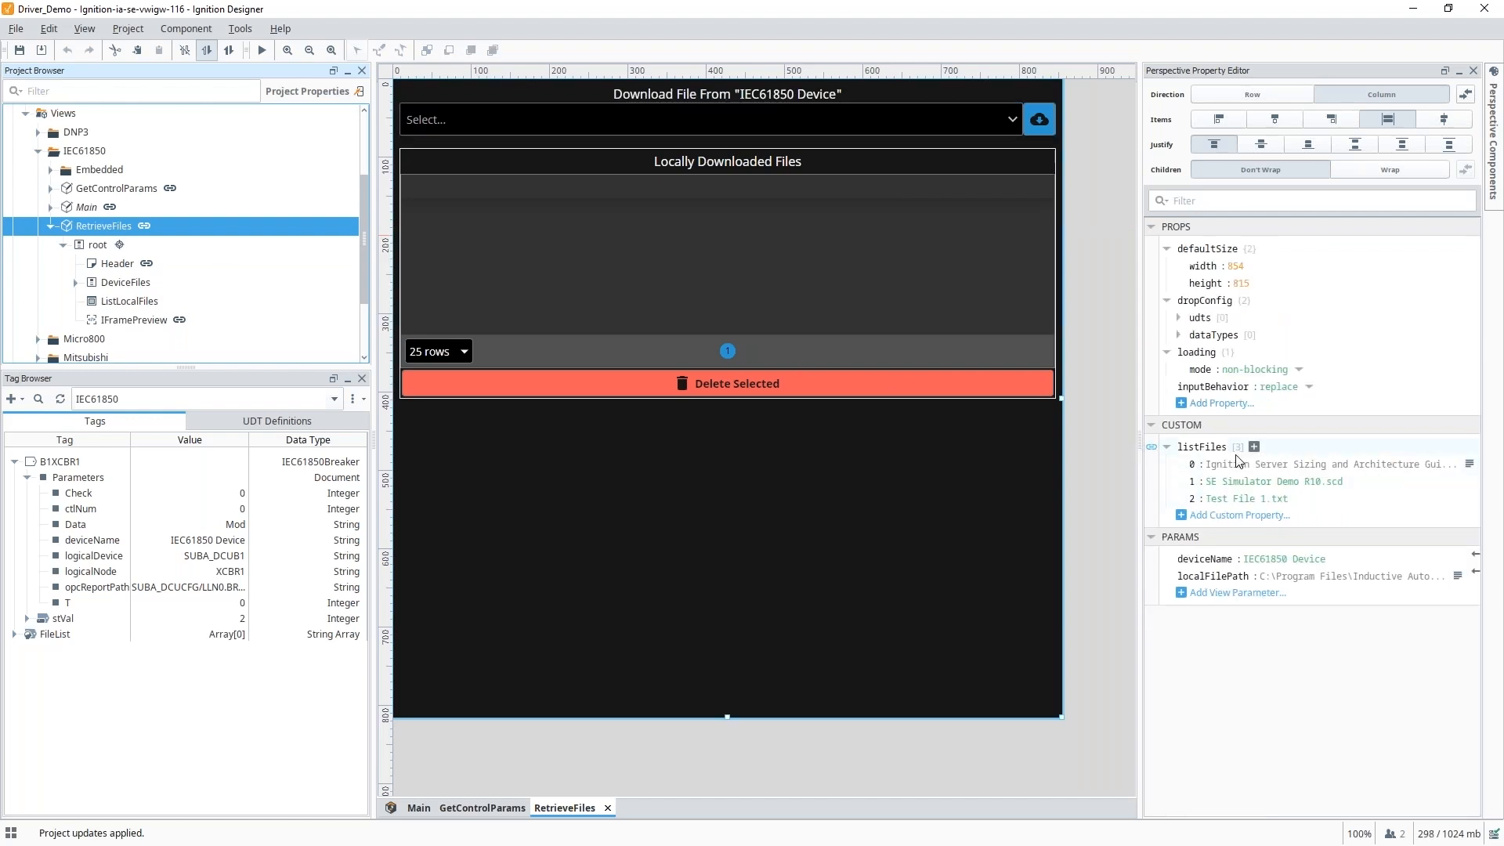
pyautogui.click(1152, 448)
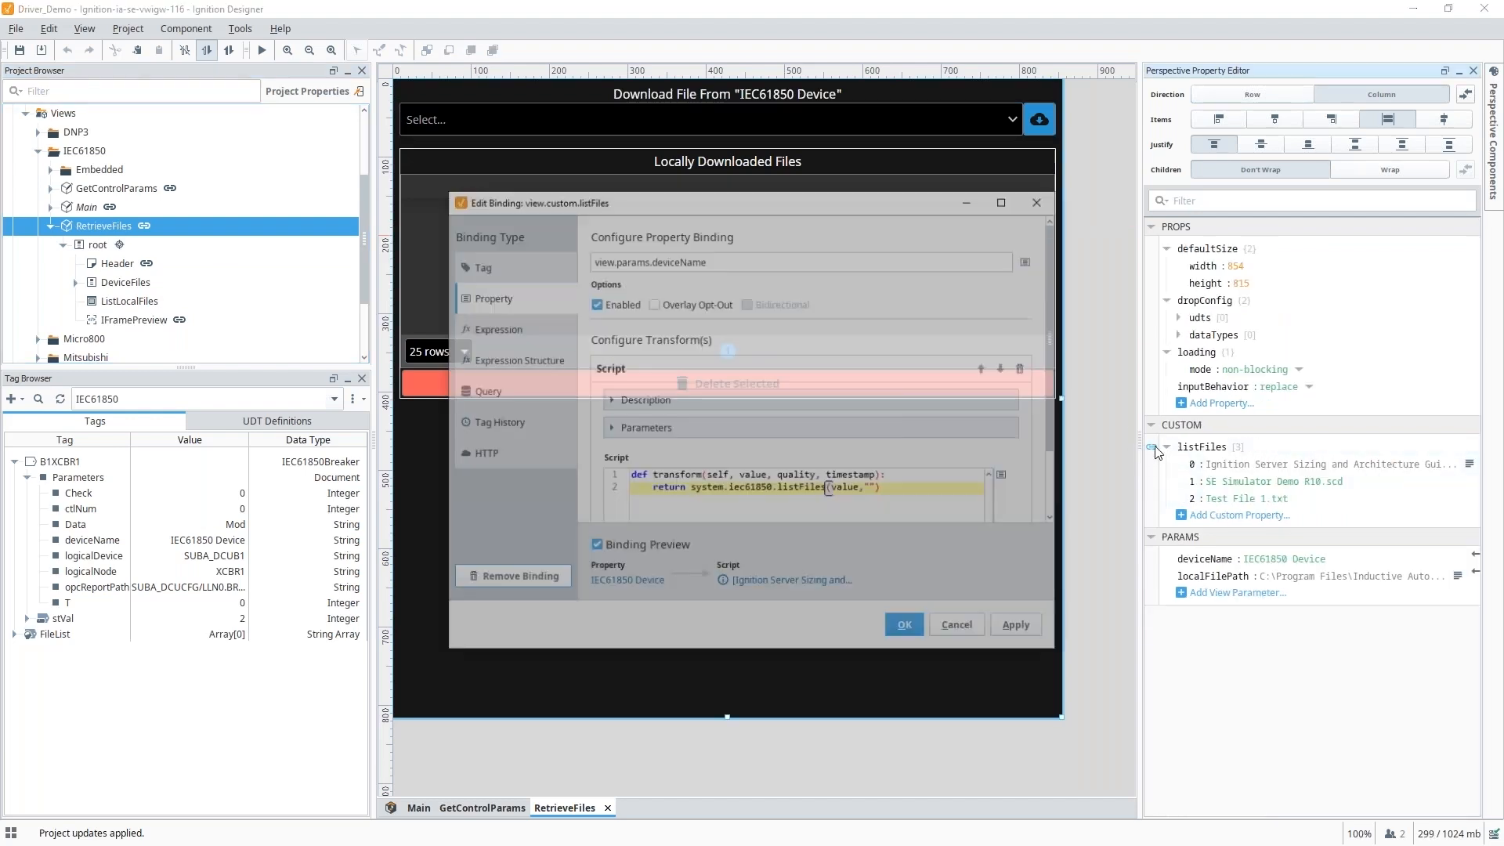
pyautogui.moveTo(686, 488); pyautogui.dragTo(884, 490)
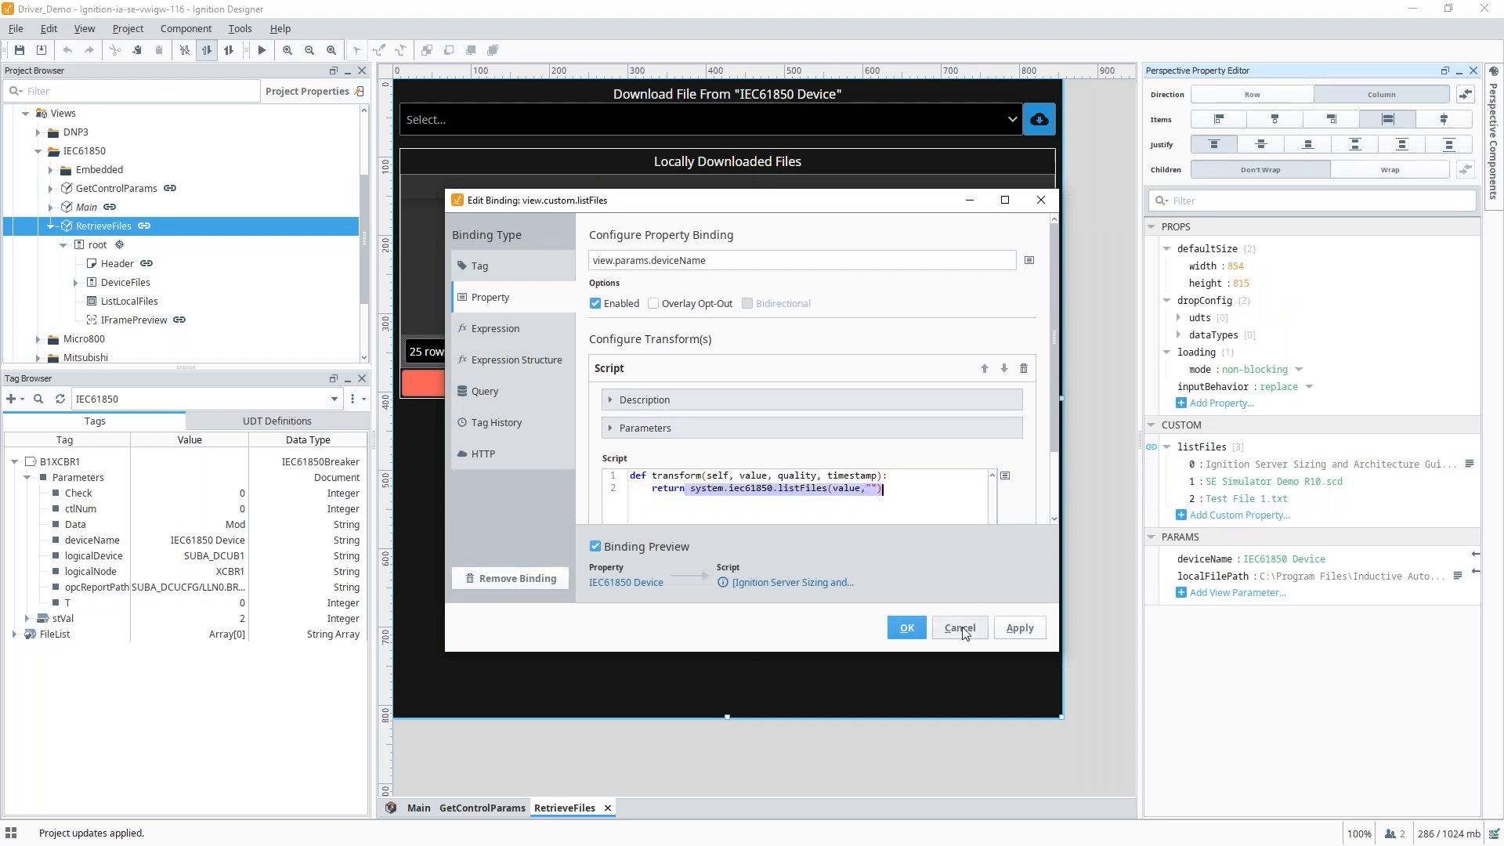
pyautogui.click(958, 627)
# In live preview, choose Ignition Server Sizing and Architecture Guide.pdf in the device file dropdown.
pyautogui.click(261, 53)
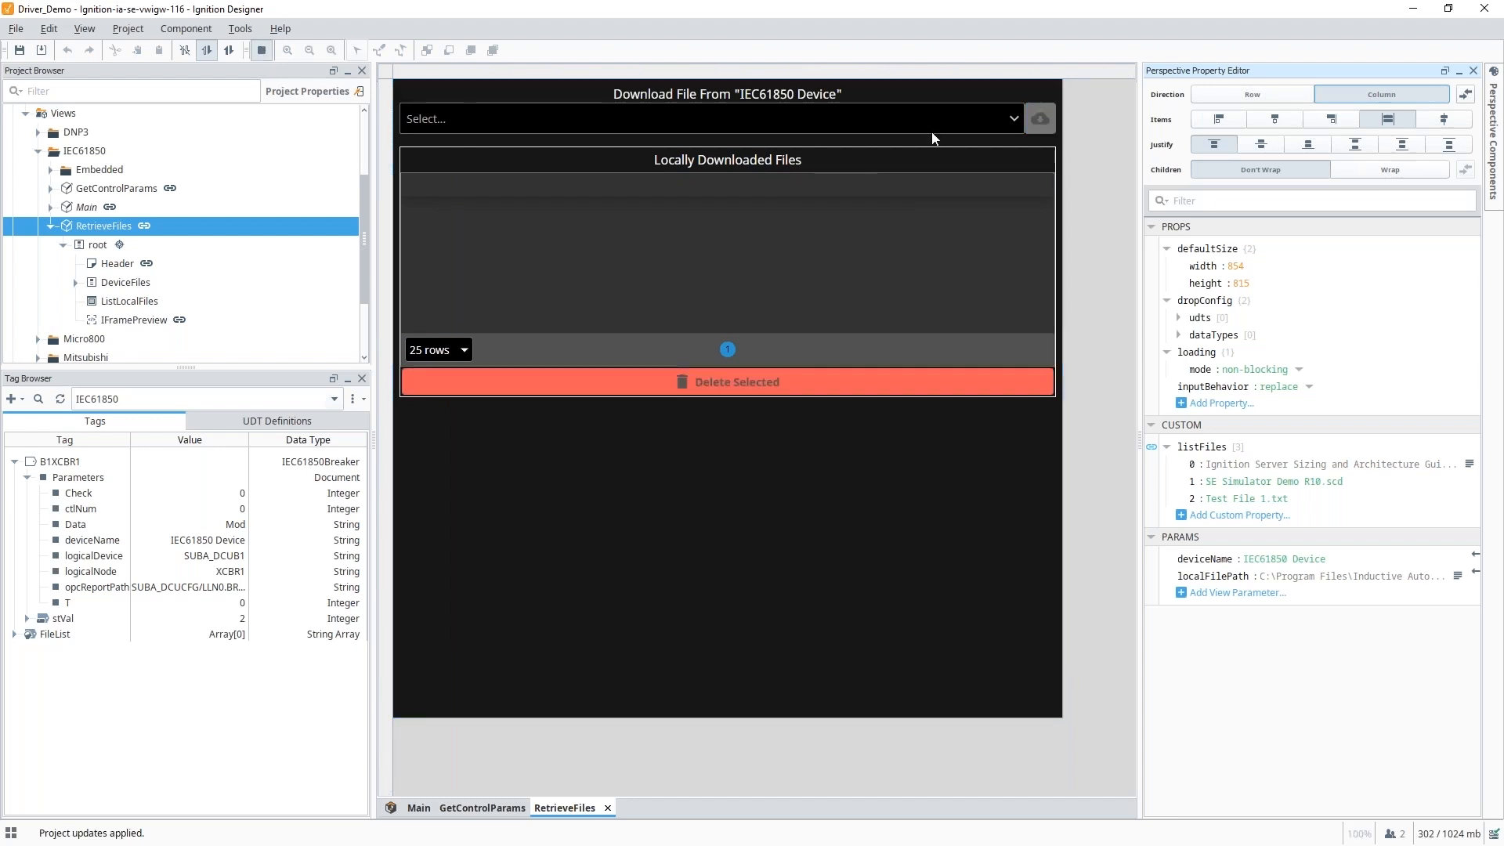
pyautogui.click(1013, 120)
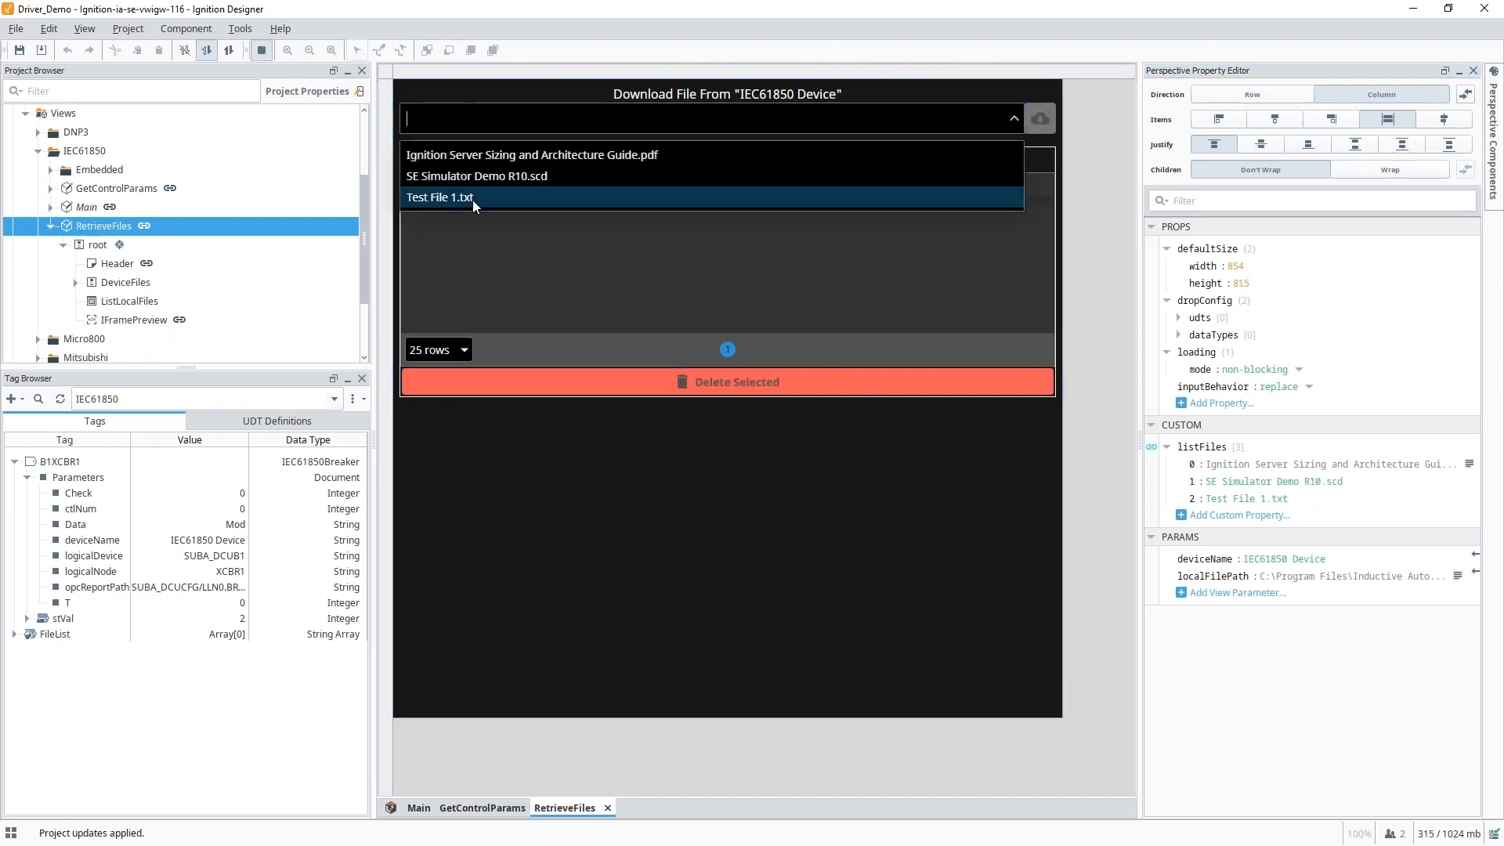
pyautogui.click(705, 155)
pyautogui.press('F5')
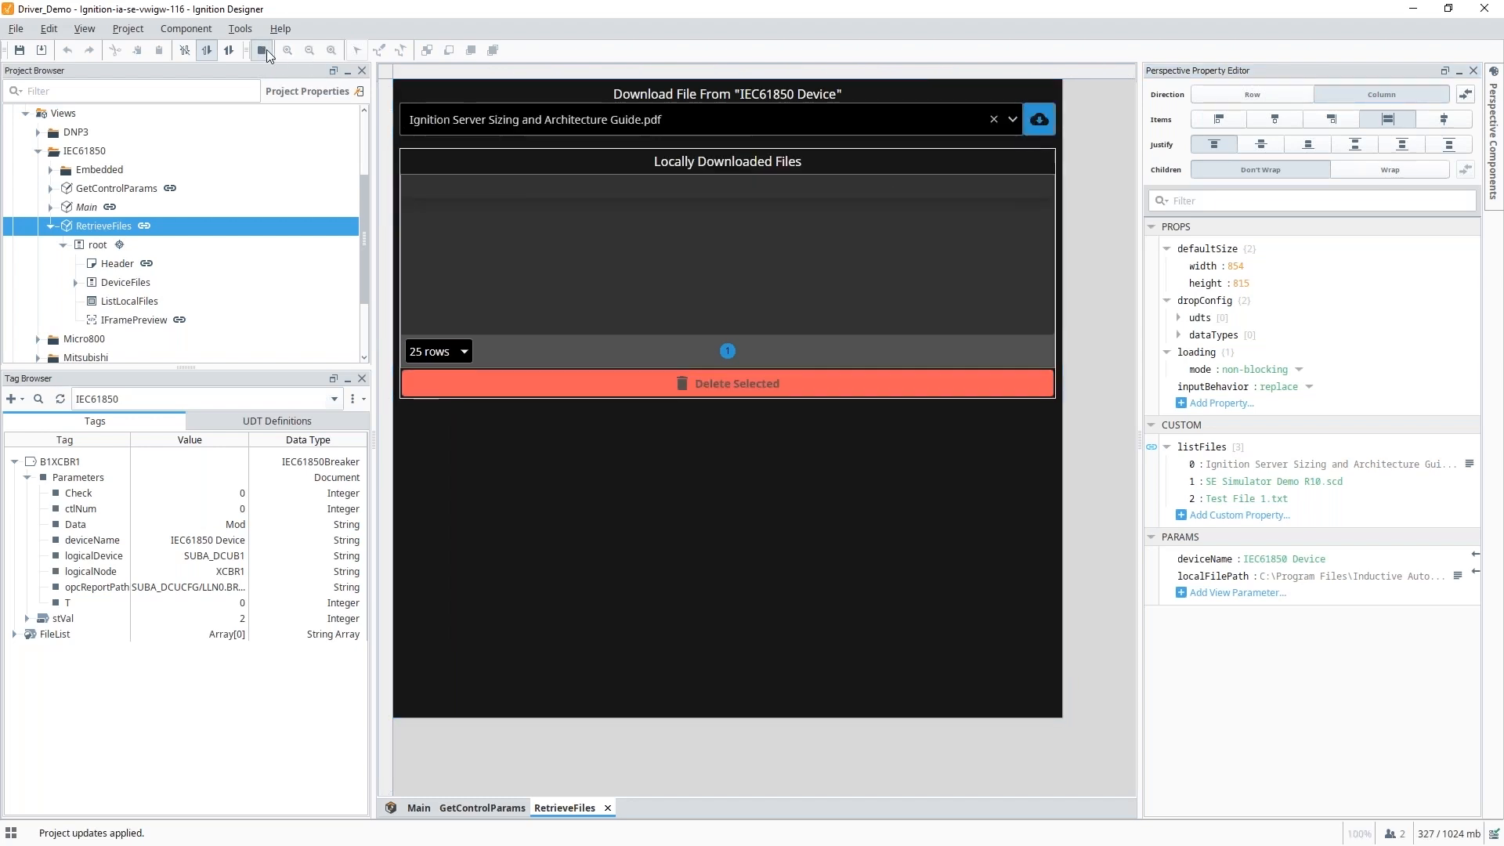
pyautogui.click(1031, 129)
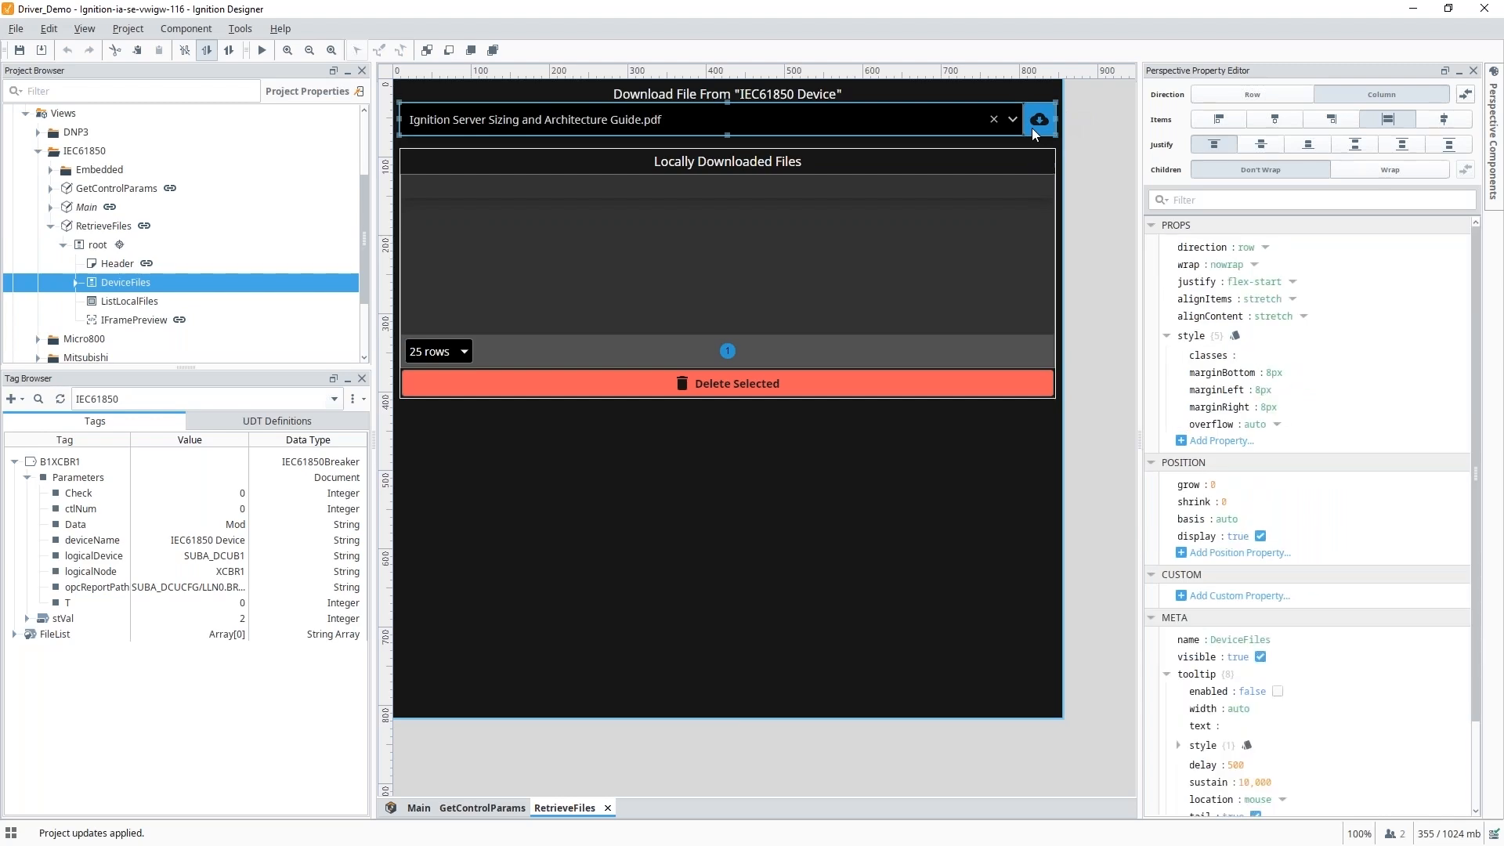
pyautogui.rightClick(1031, 128)
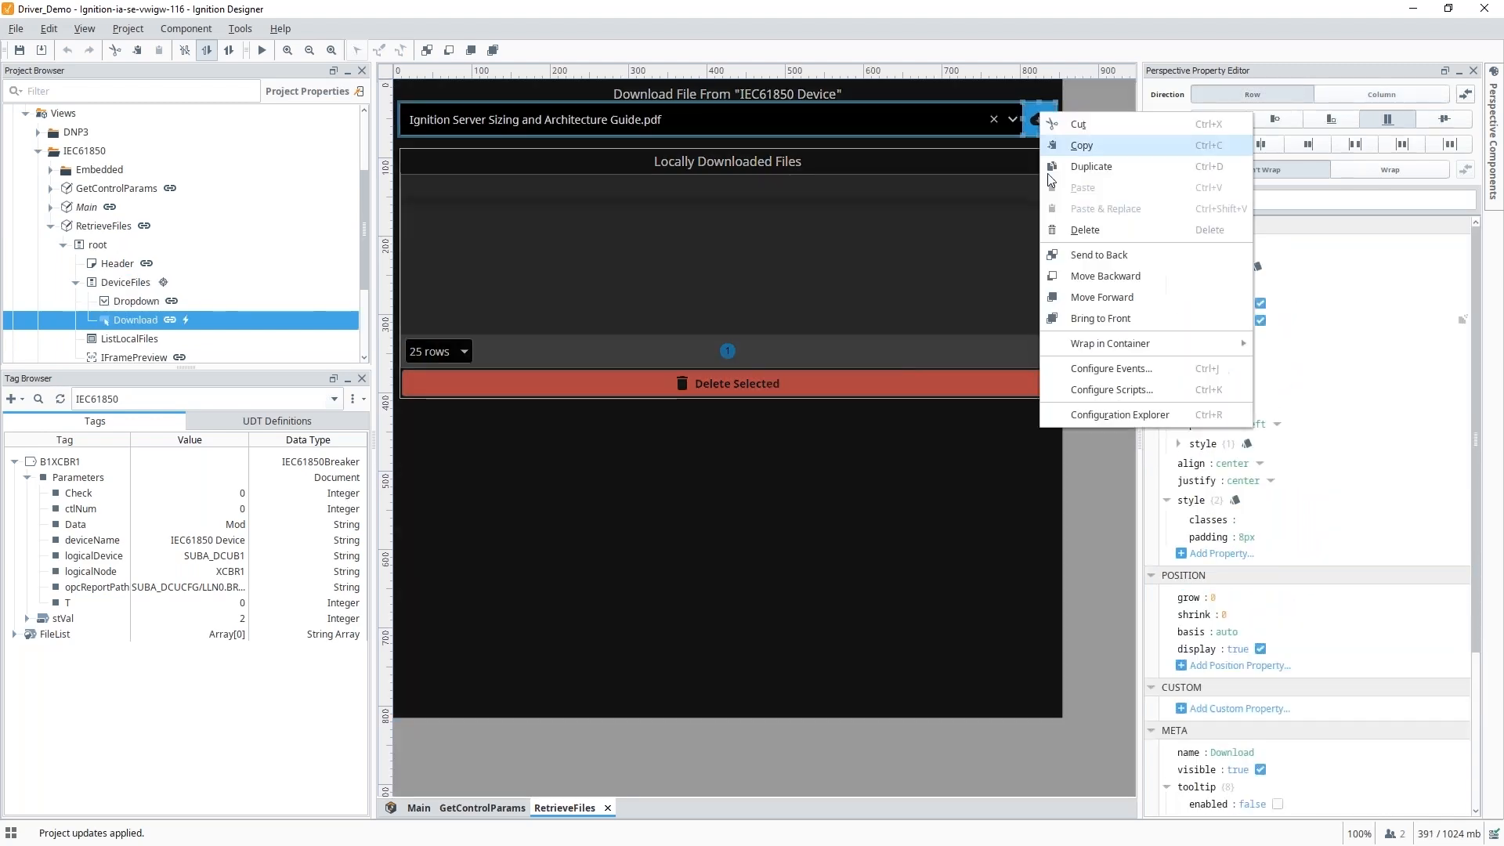
pyautogui.click(1112, 372)
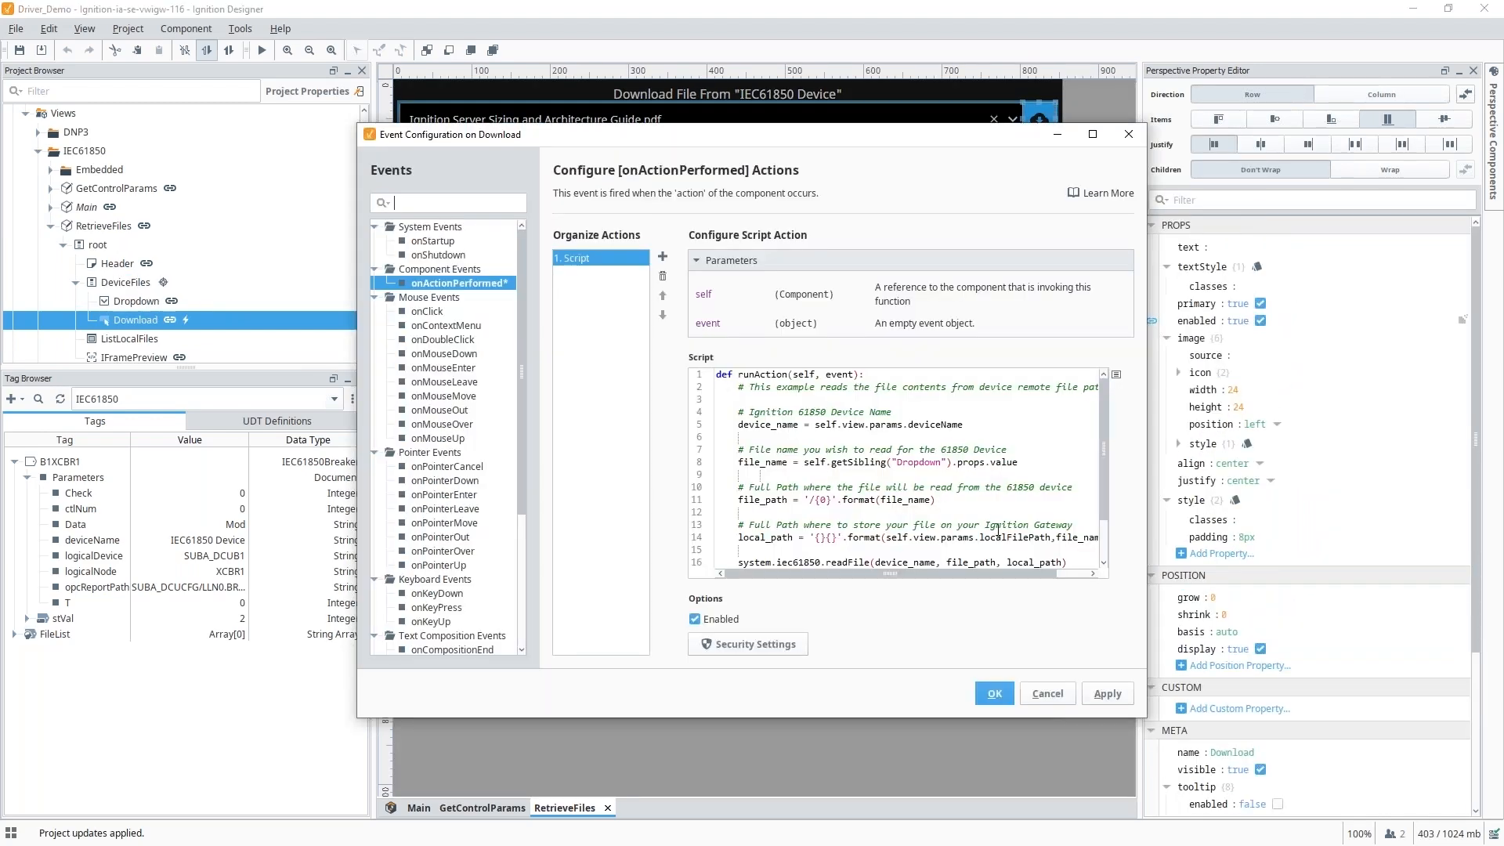
pyautogui.scroll(-2, 997, 524)
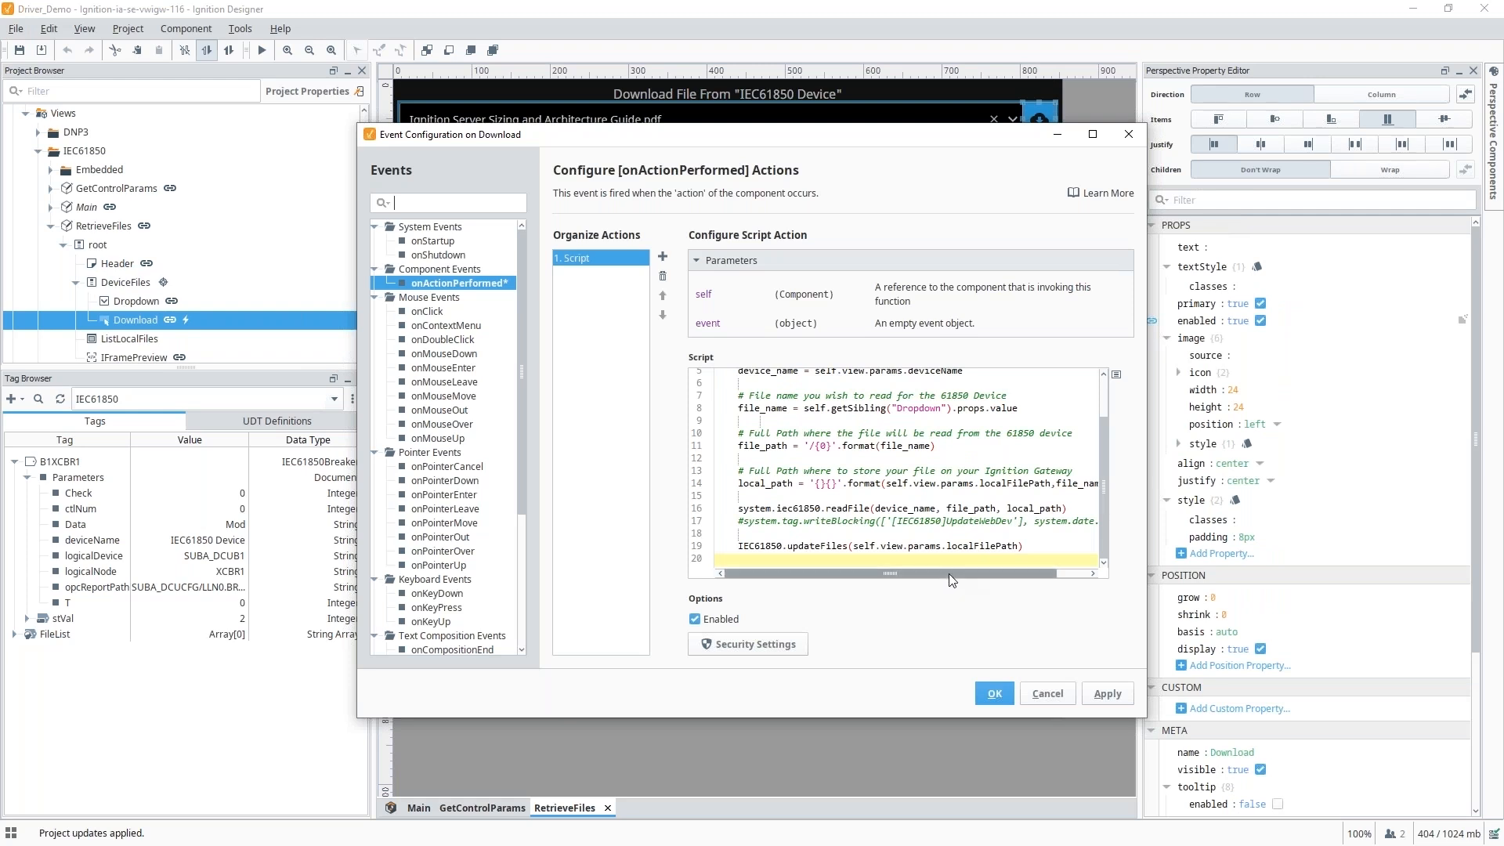
pyautogui.hscroll(2, 972, 566)
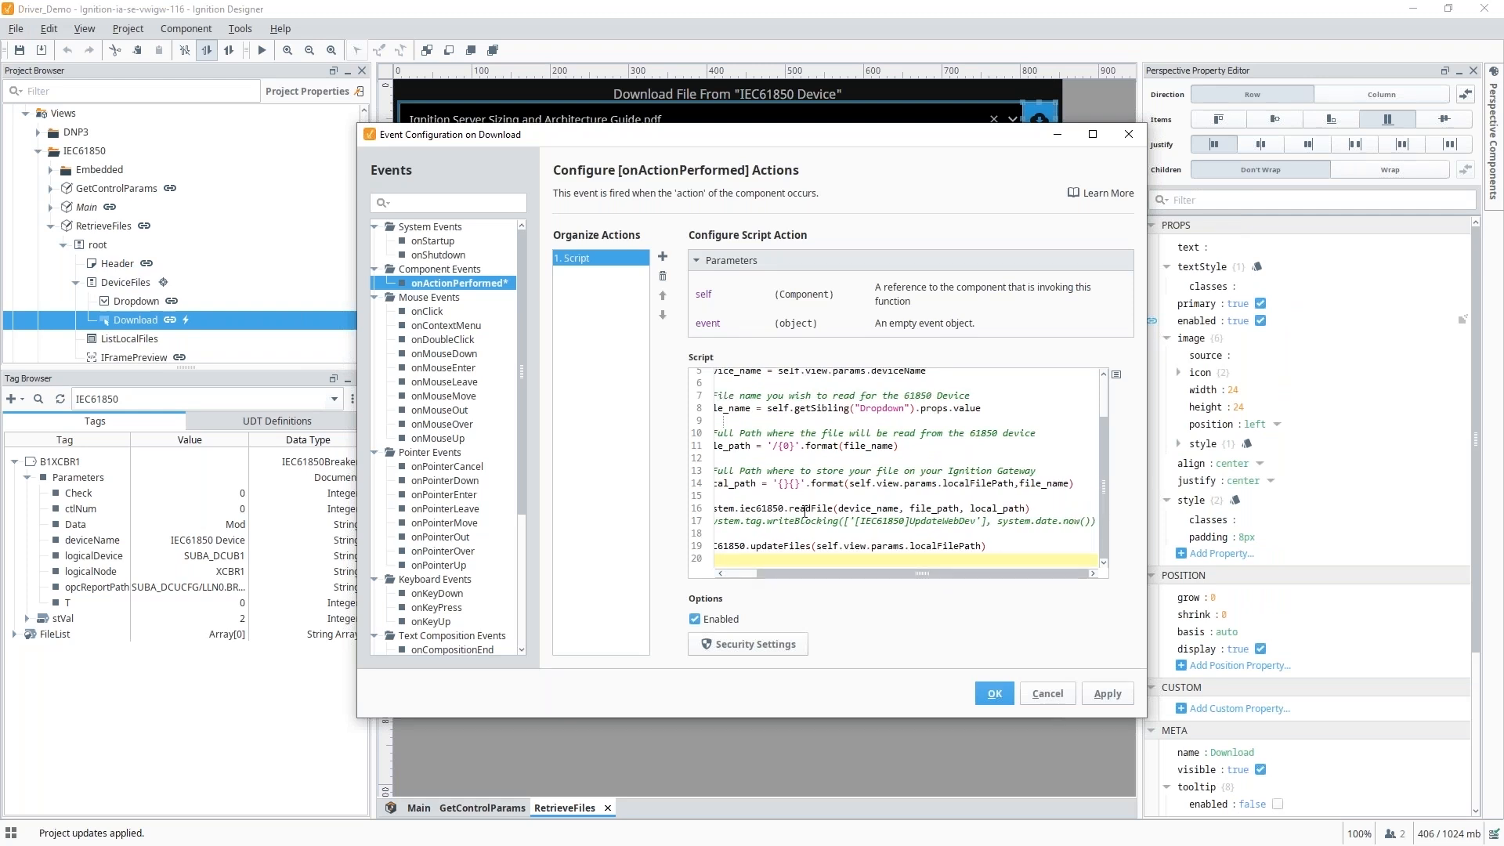
pyautogui.doubleClick(853, 509)
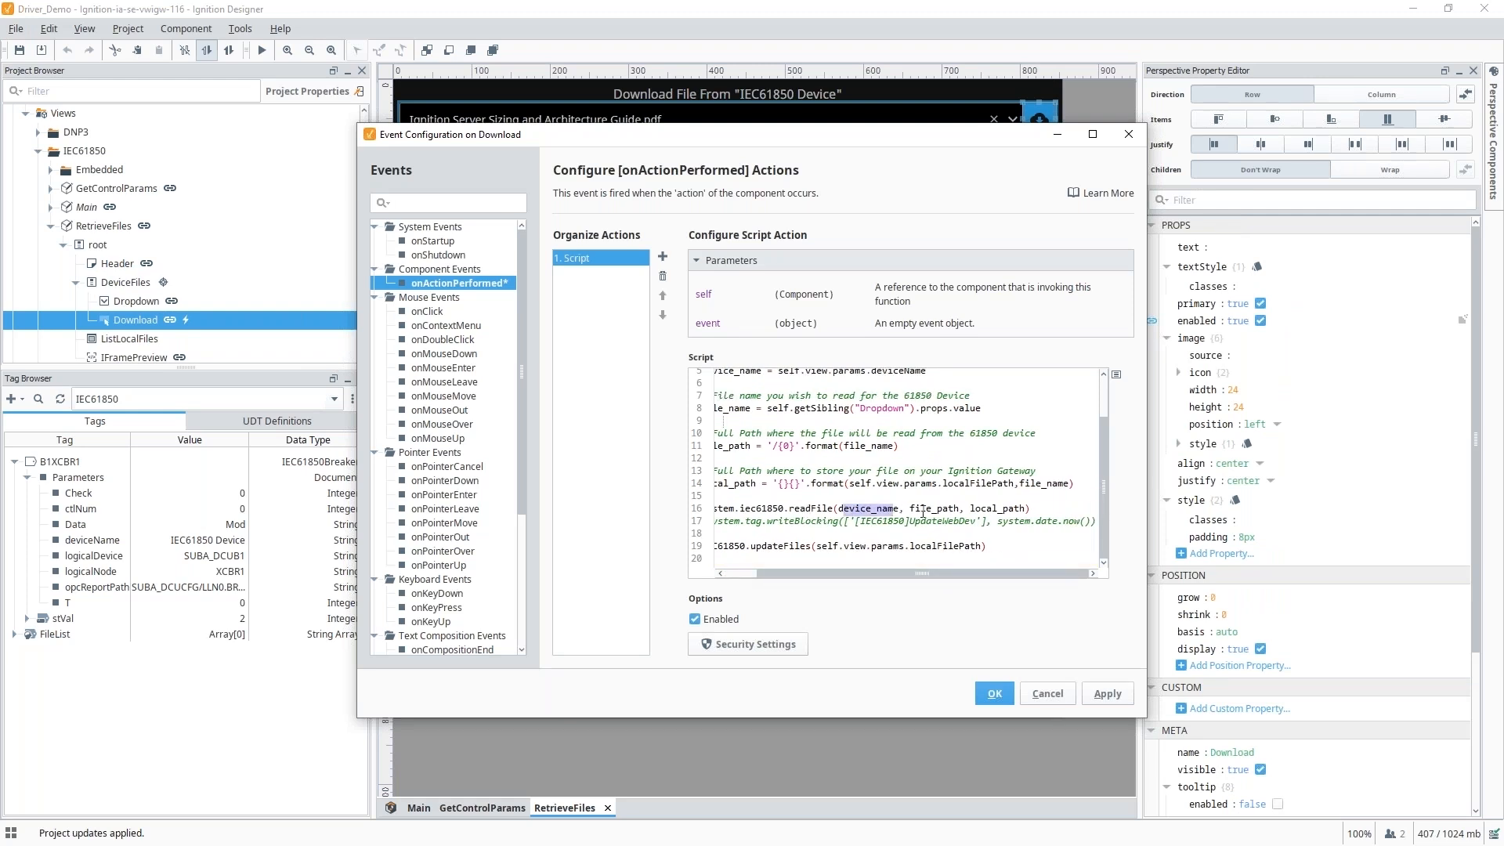
pyautogui.moveTo(909, 510); pyautogui.dragTo(960, 510)
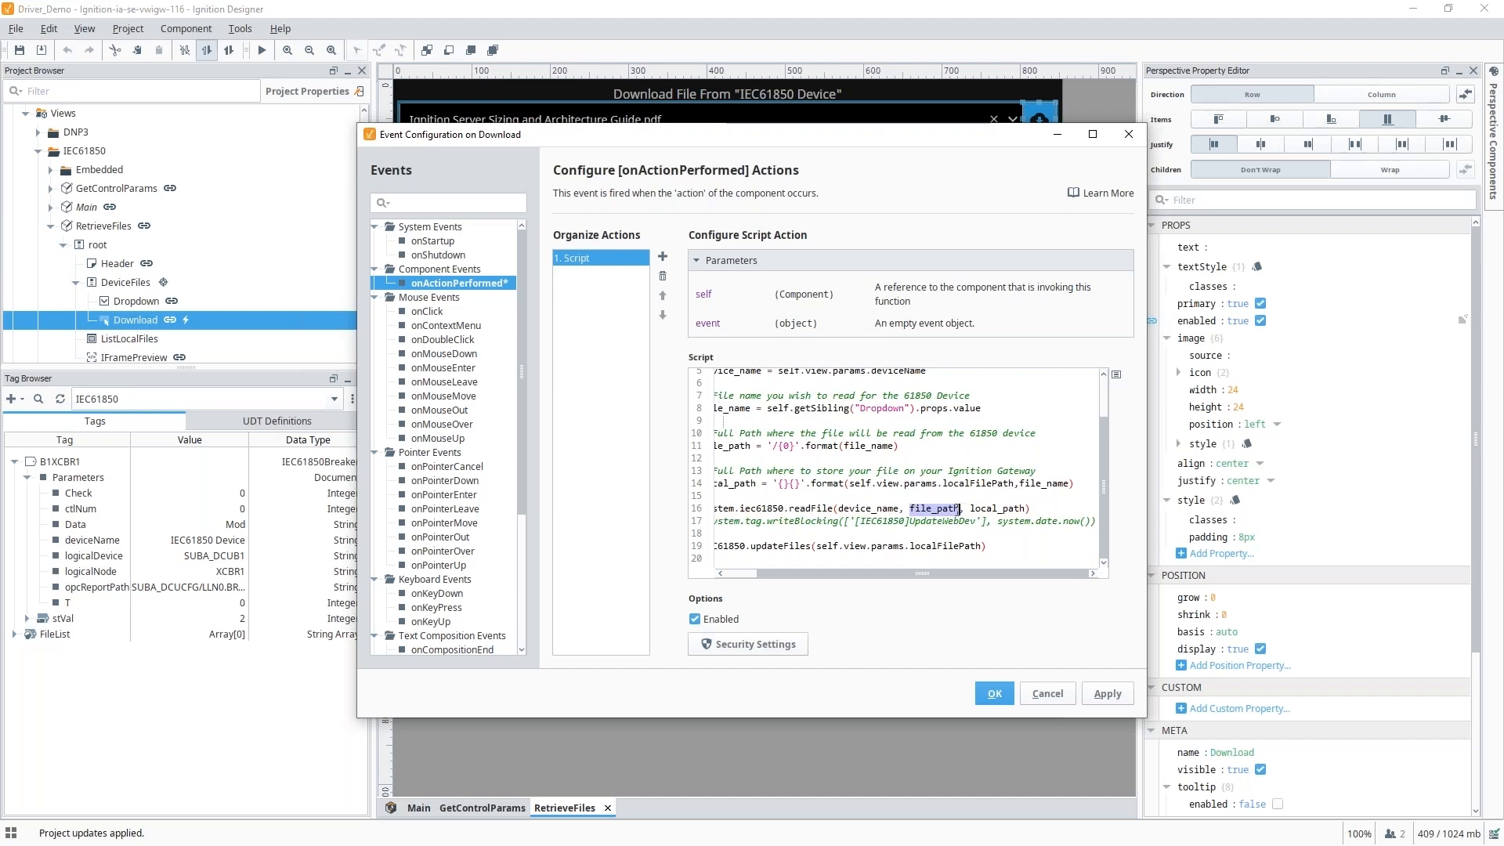
pyautogui.click(1010, 699)
# Download the guide PDF from the device and preview it below the table.
pyautogui.click(262, 50)
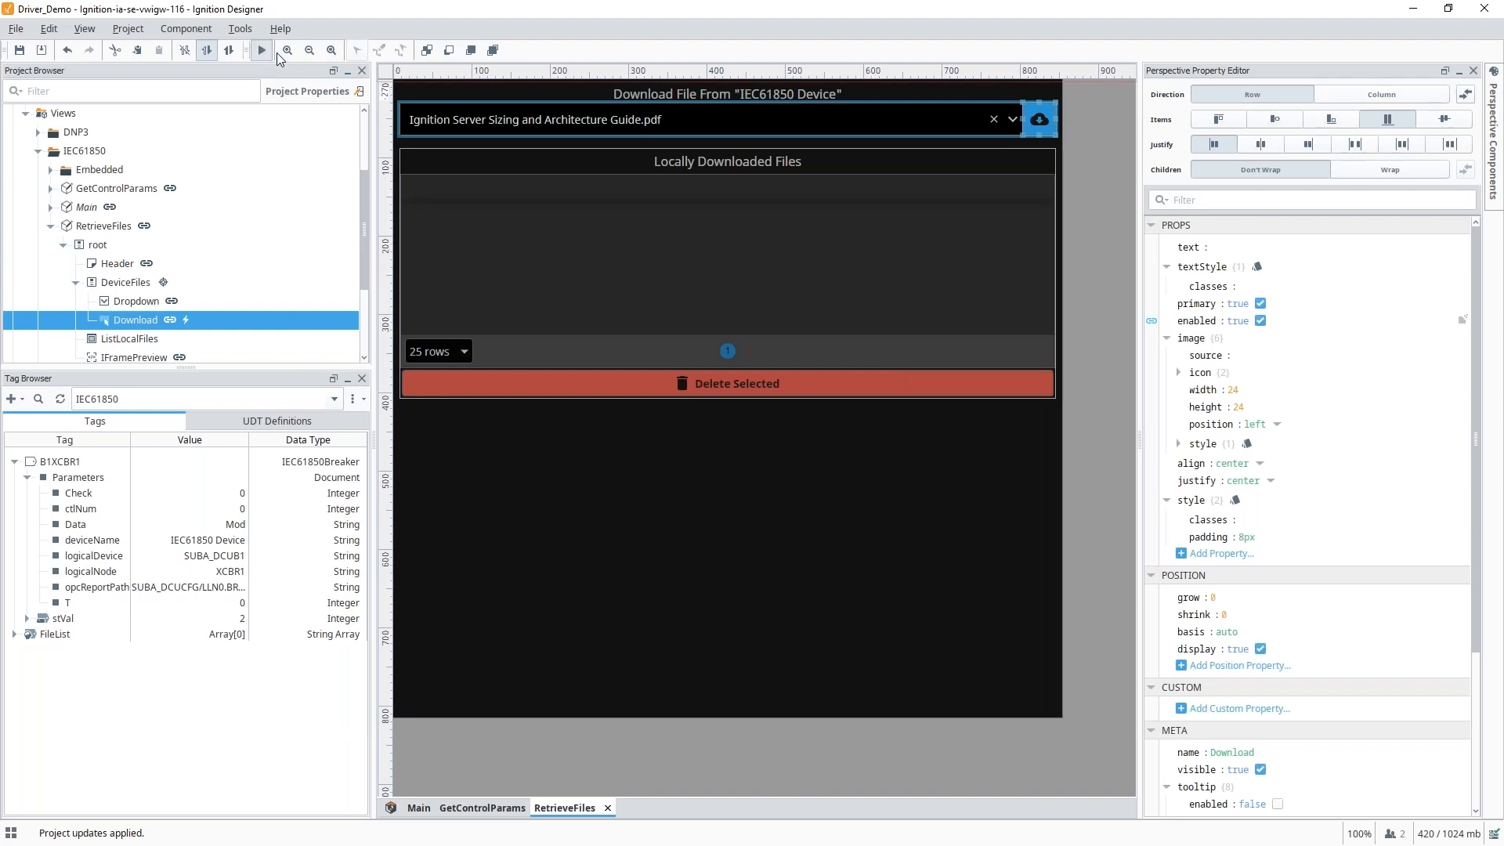
pyautogui.click(1045, 126)
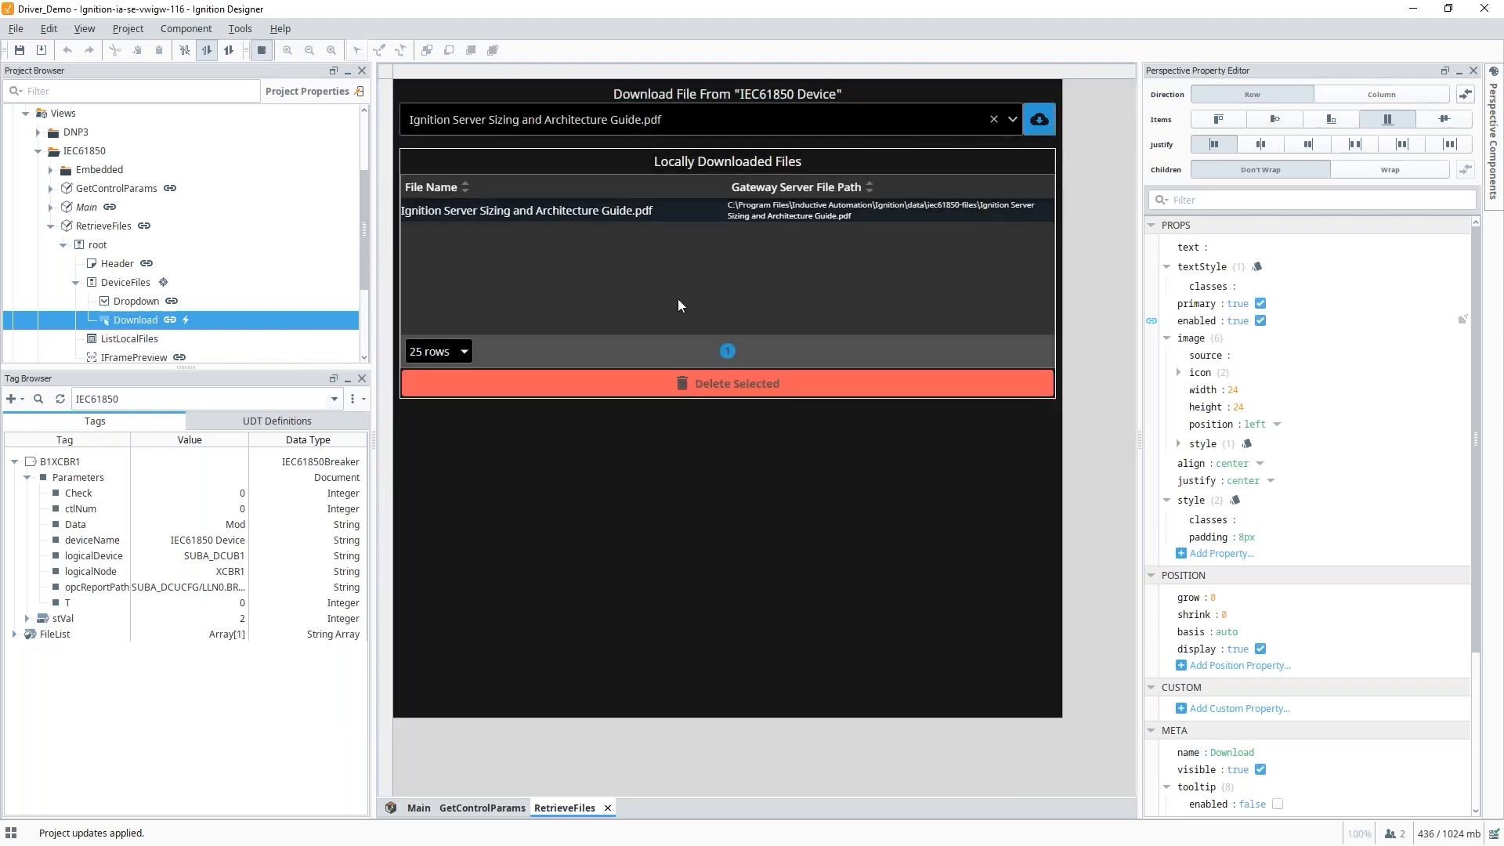
pyautogui.click(558, 214)
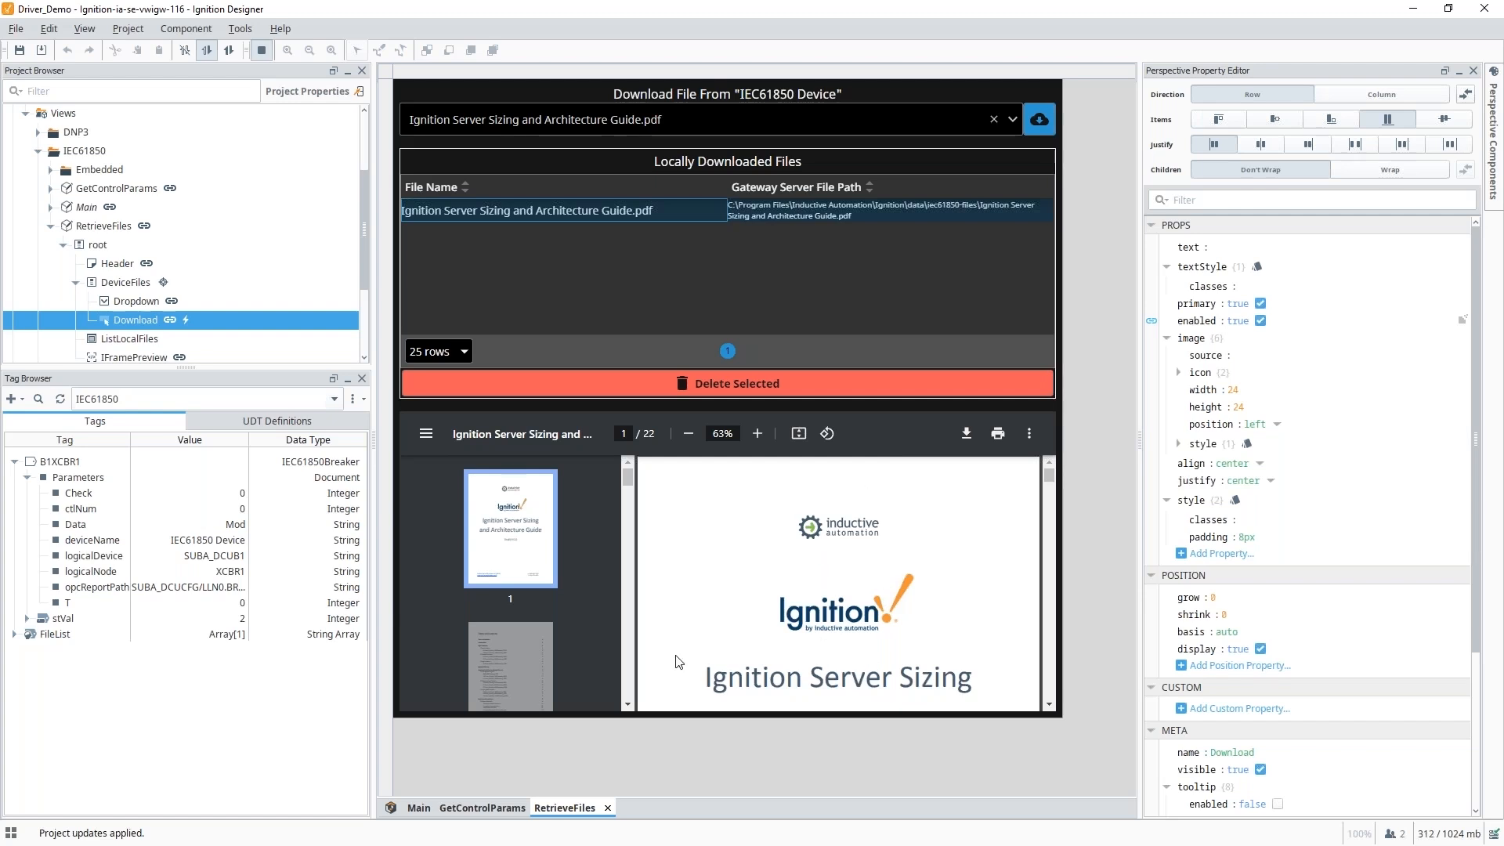
pyautogui.scroll(-5, 826, 674)
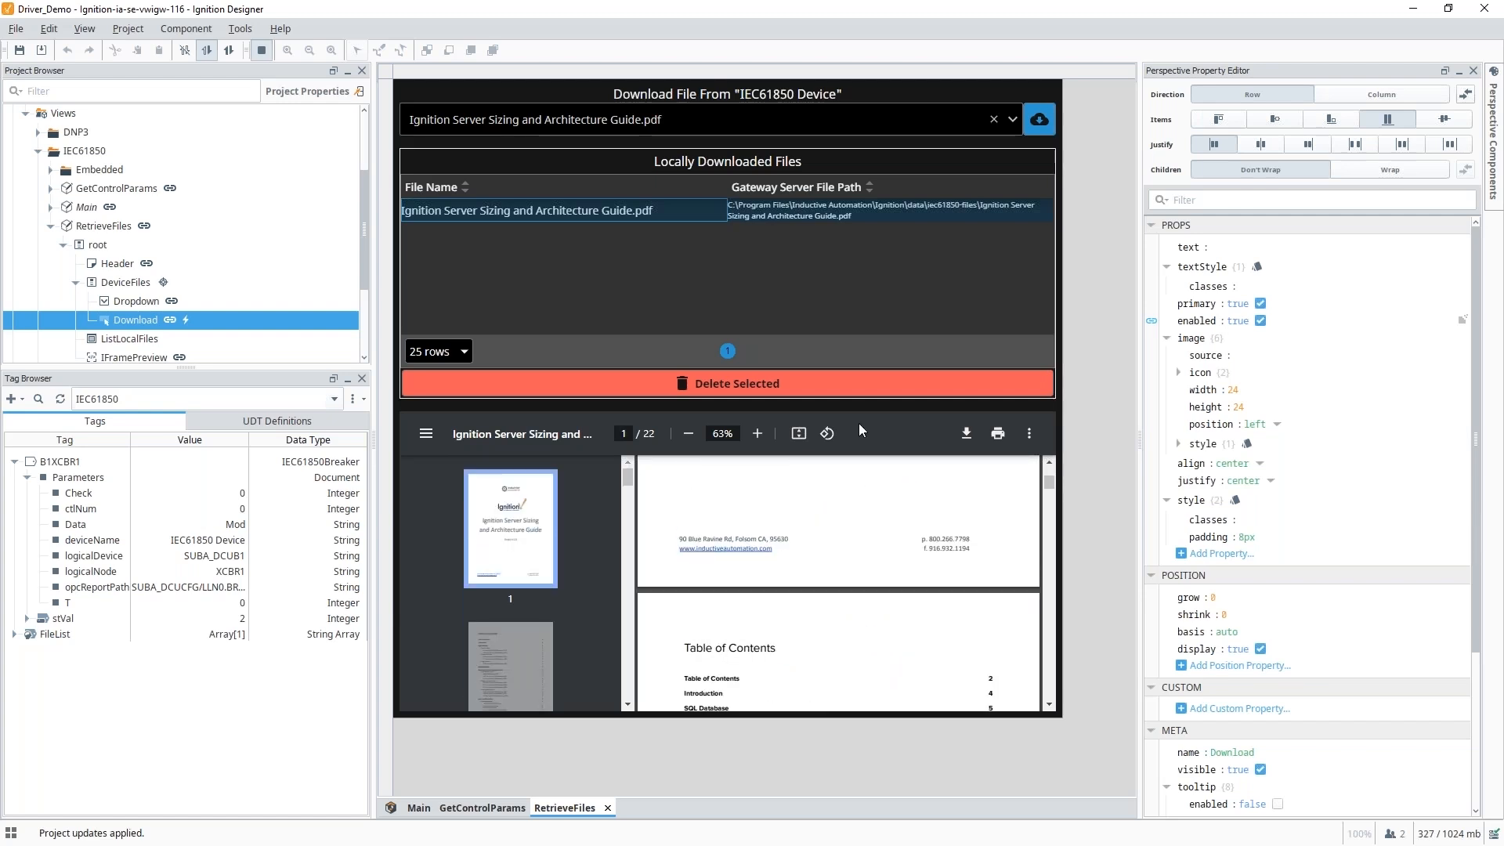
# Download Test File 1.txt from the device and preview its text contents.
pyautogui.click(1008, 121)
pyautogui.click(481, 201)
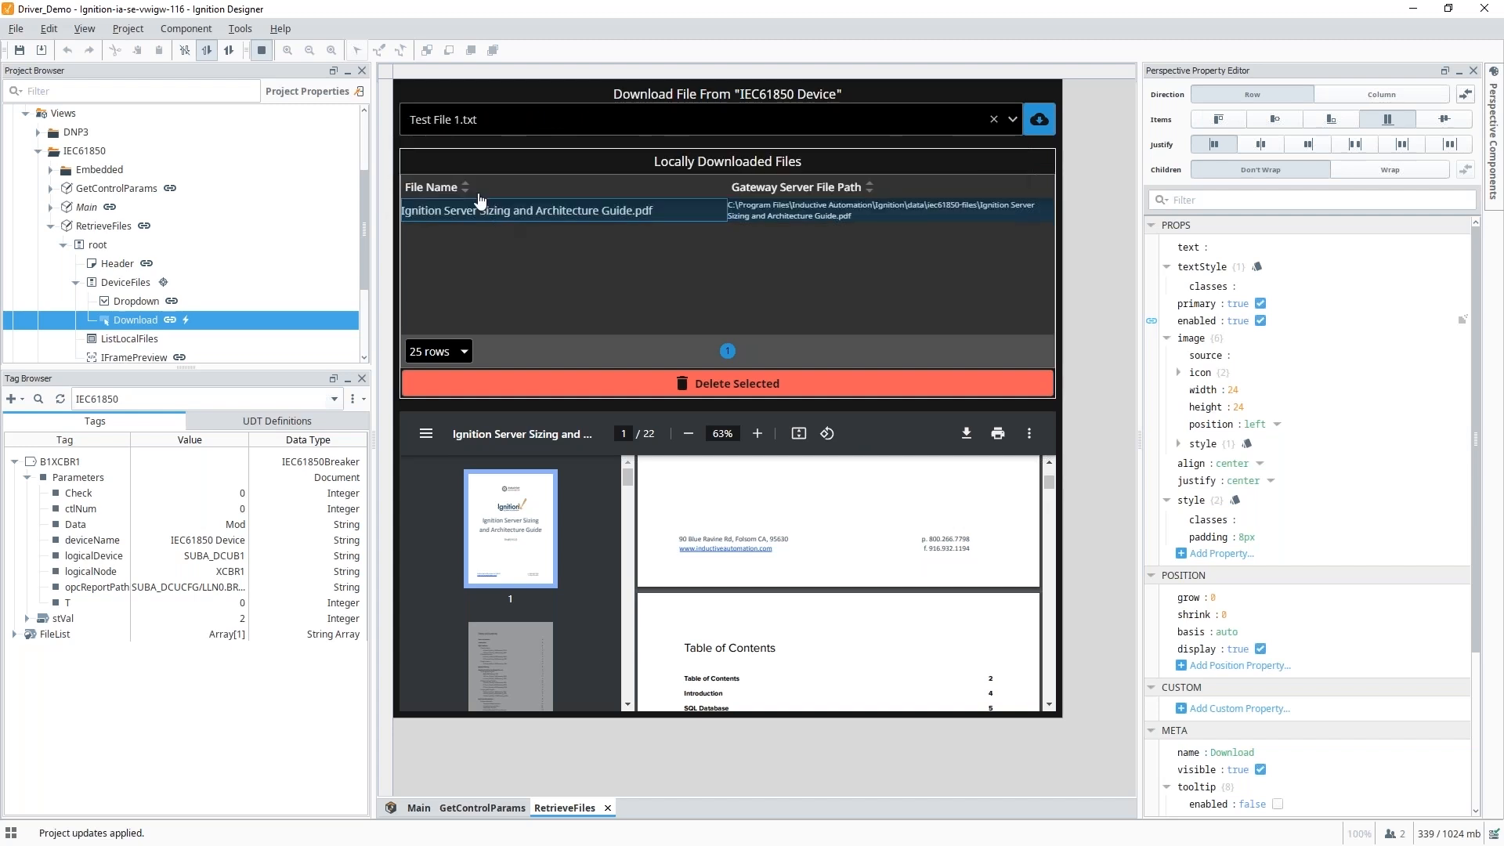
pyautogui.click(1040, 120)
pyautogui.click(438, 234)
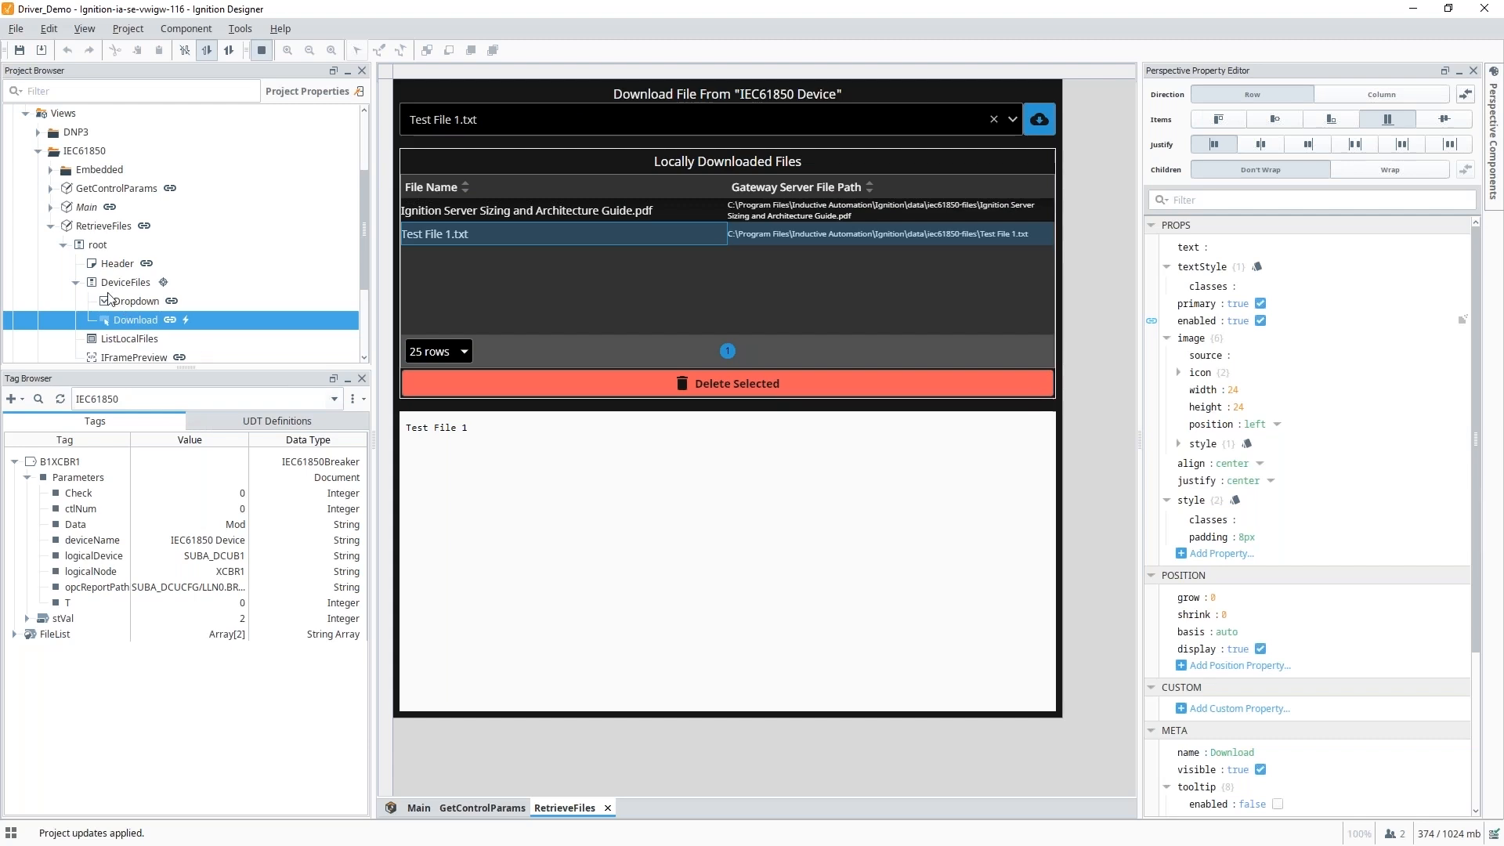
pyautogui.click(63, 245)
pyautogui.click(51, 227)
# Open the IEC61850 Main view from the Project Browser in place of RetrieveFiles.
pyautogui.click(78, 213)
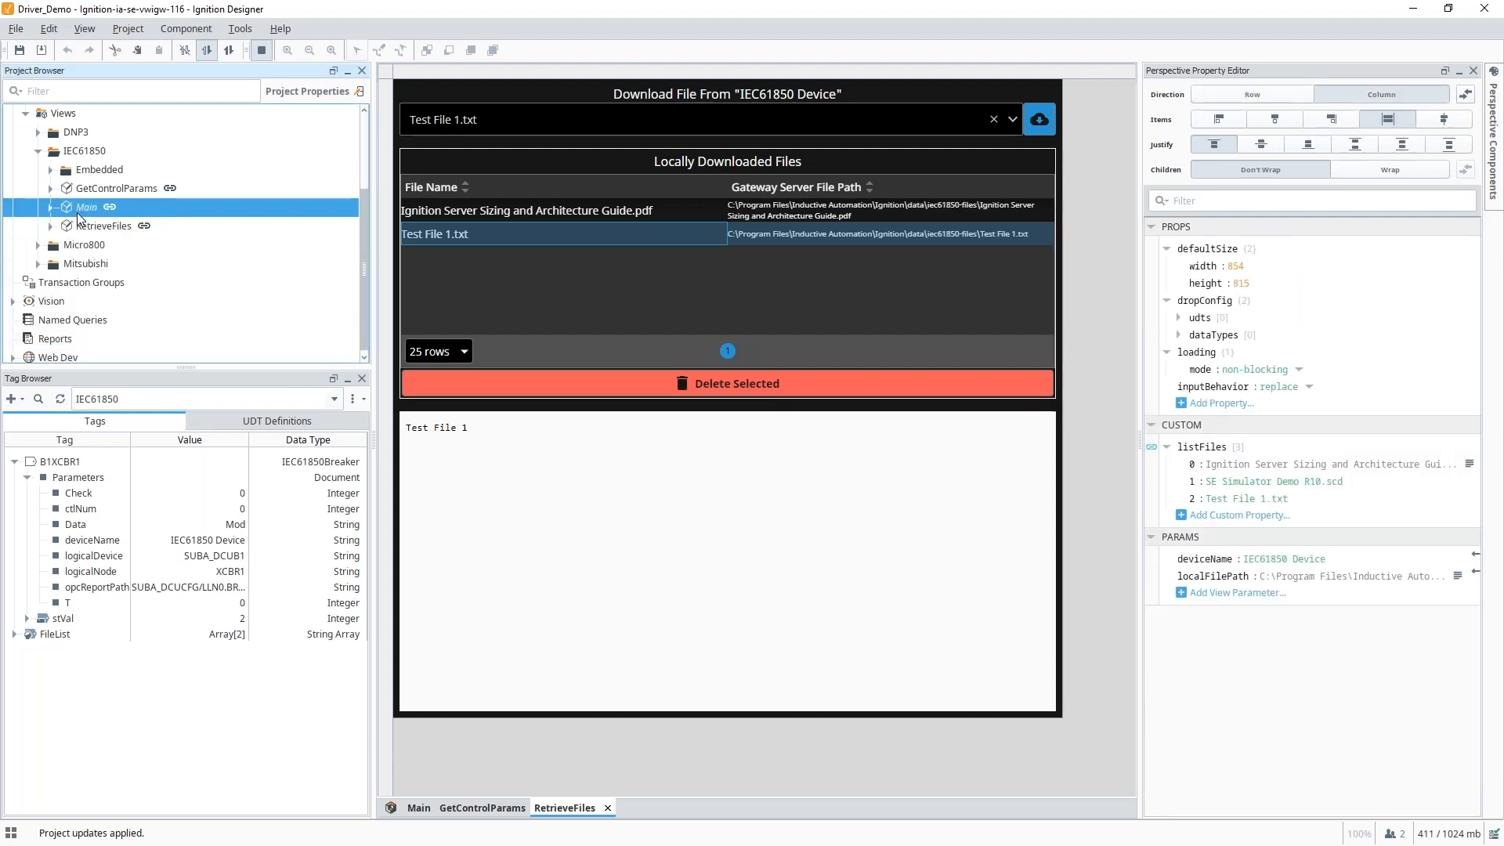
pyautogui.doubleClick(77, 213)
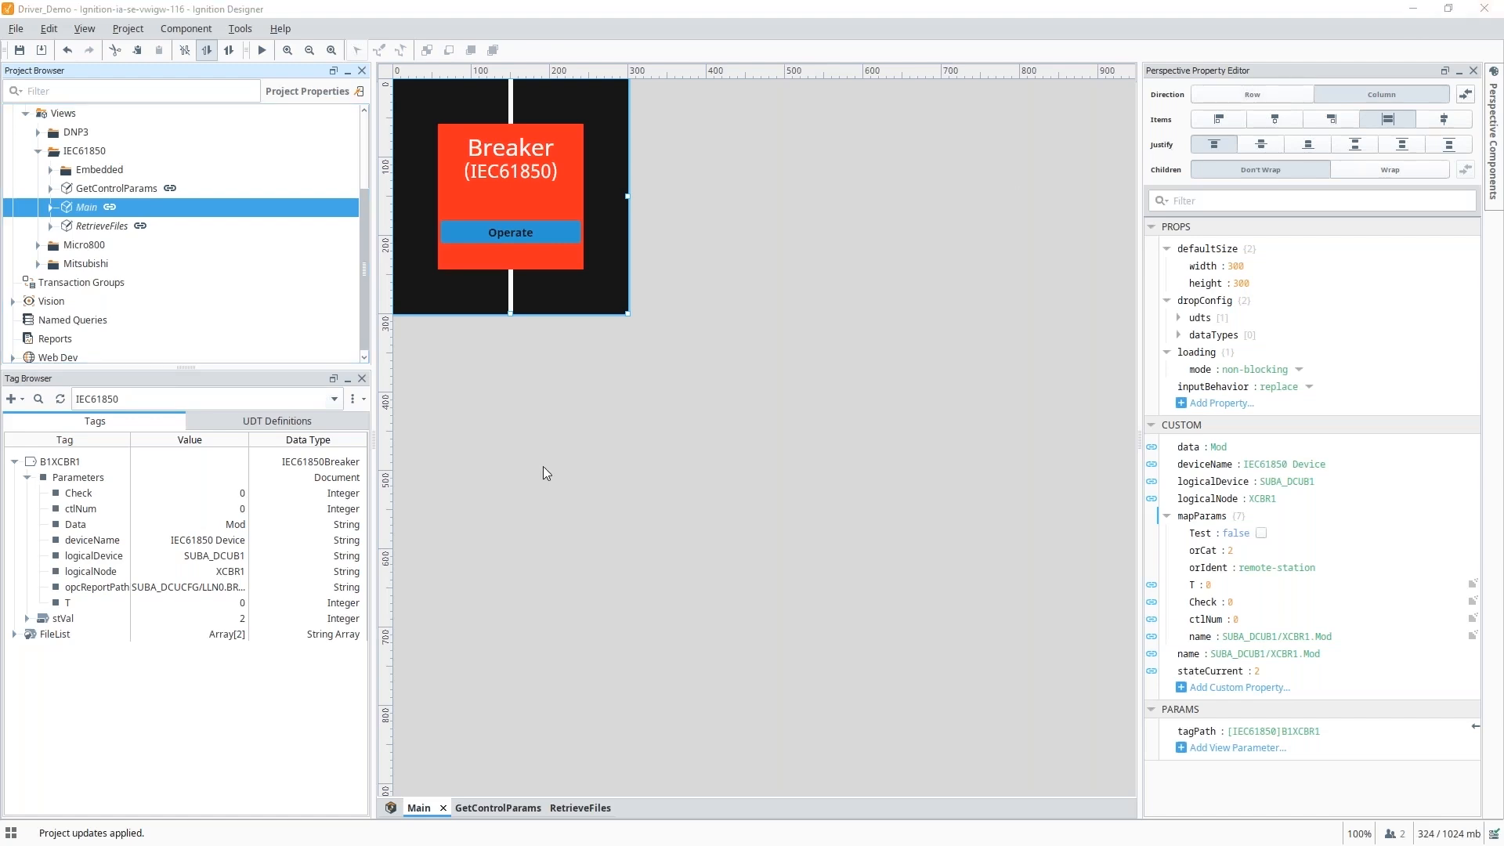
# In the Gateway, start a new device using the Allen-Bradley Micro800 Driver.
pyautogui.hotkey('alt', 'Tab')
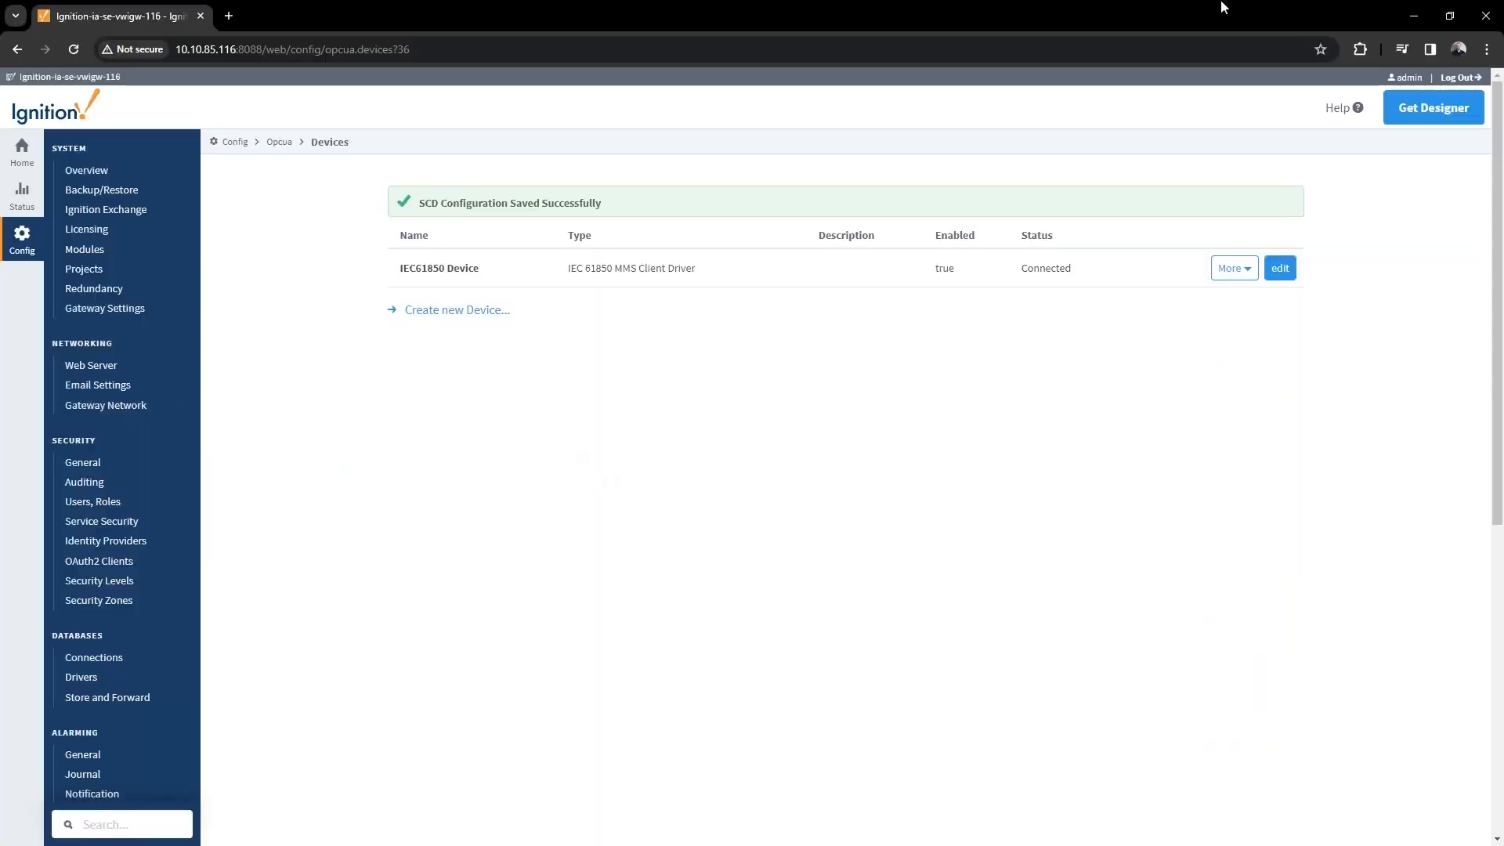
pyautogui.click(453, 312)
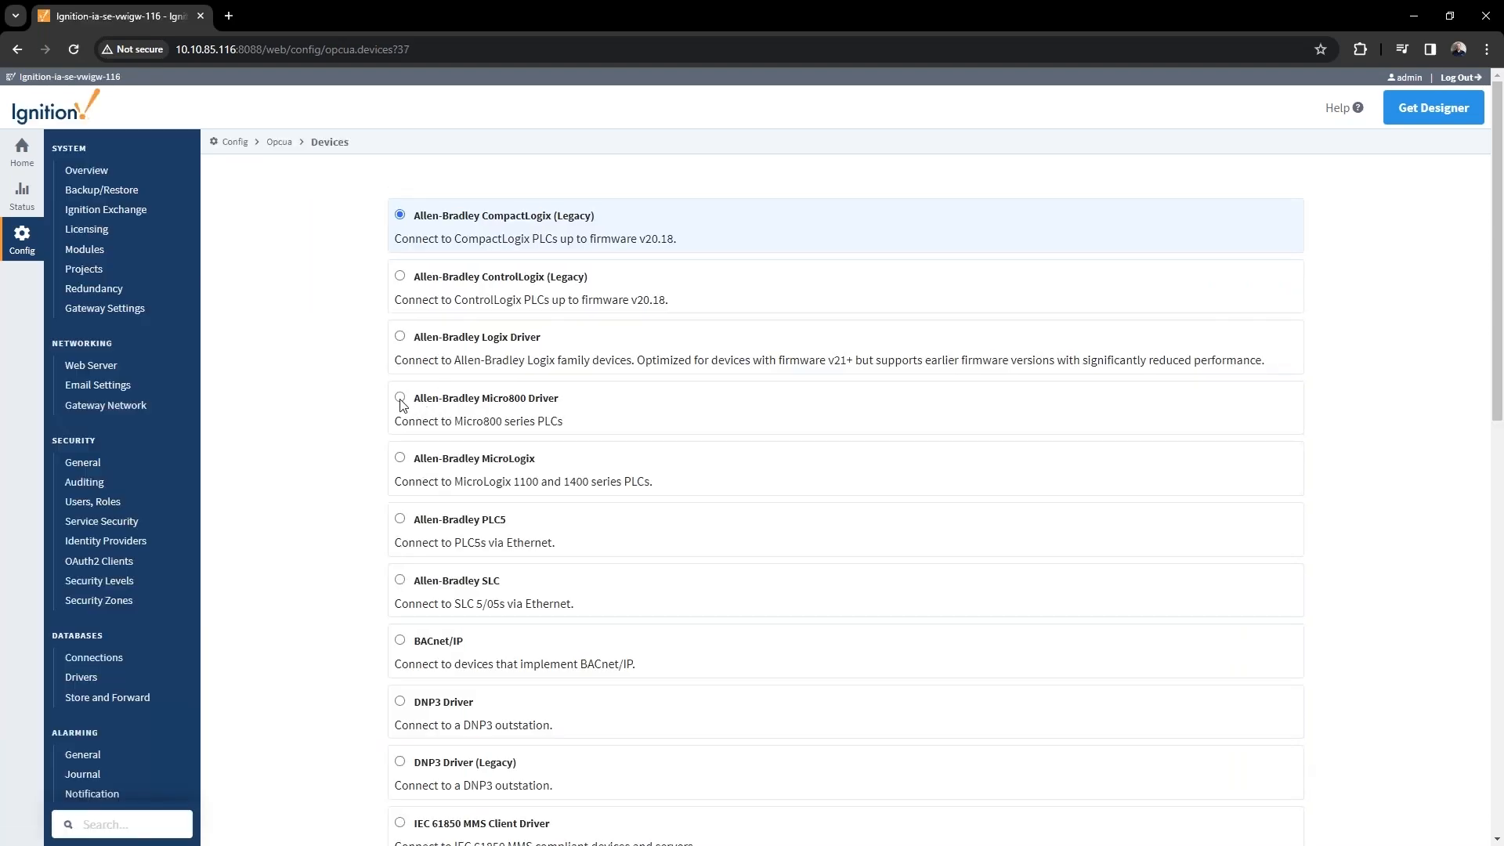
pyautogui.click(401, 398)
pyautogui.scroll(-12, 702, 352)
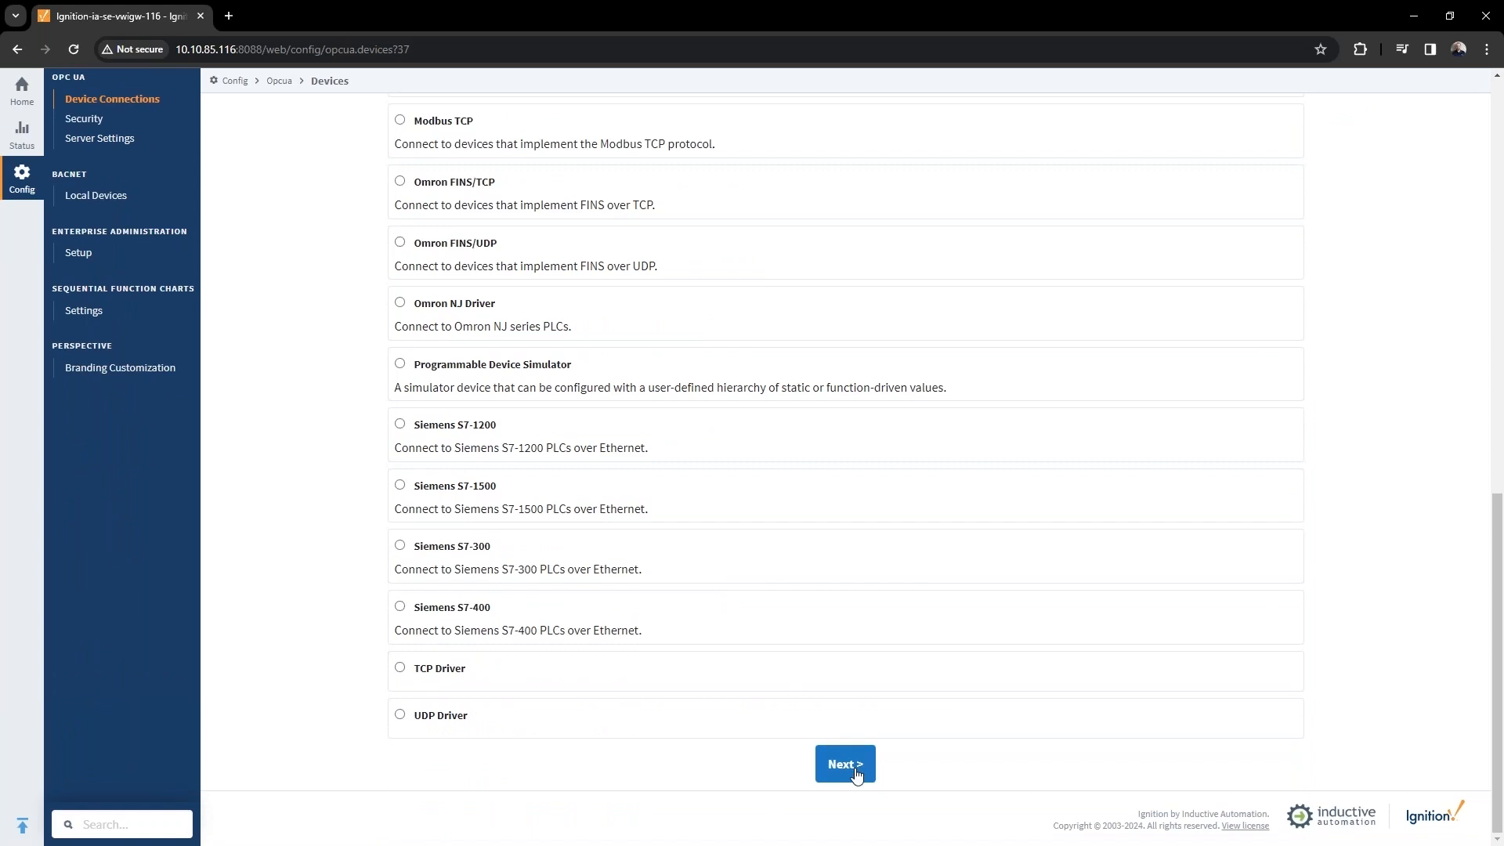
pyautogui.click(845, 764)
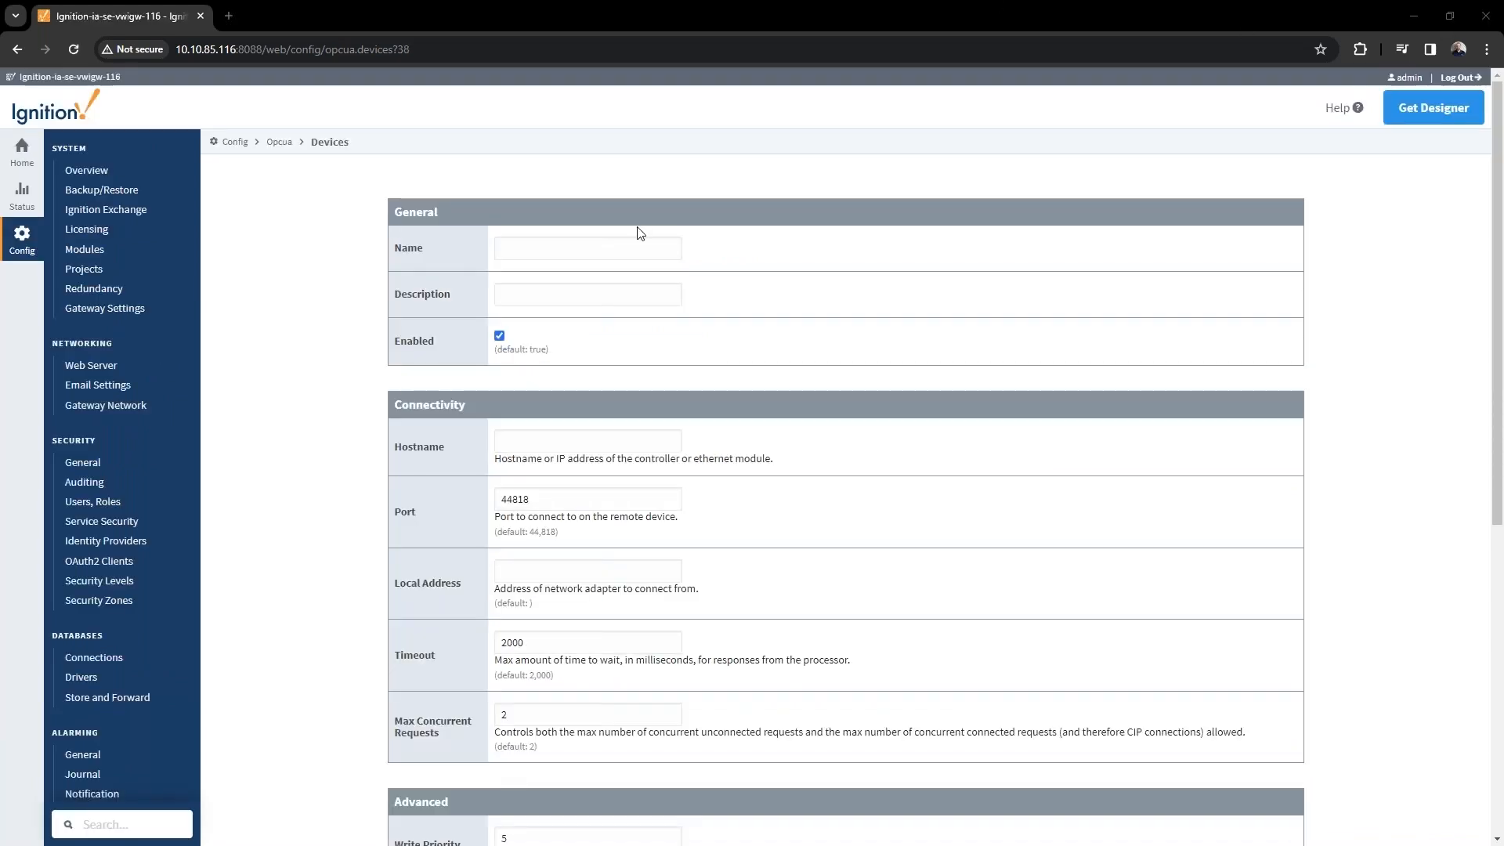
# Name the device Micro820 with hostname 10.20.4.31 and create it.
pyautogui.click(600, 248)
pyautogui.write('Micro820')
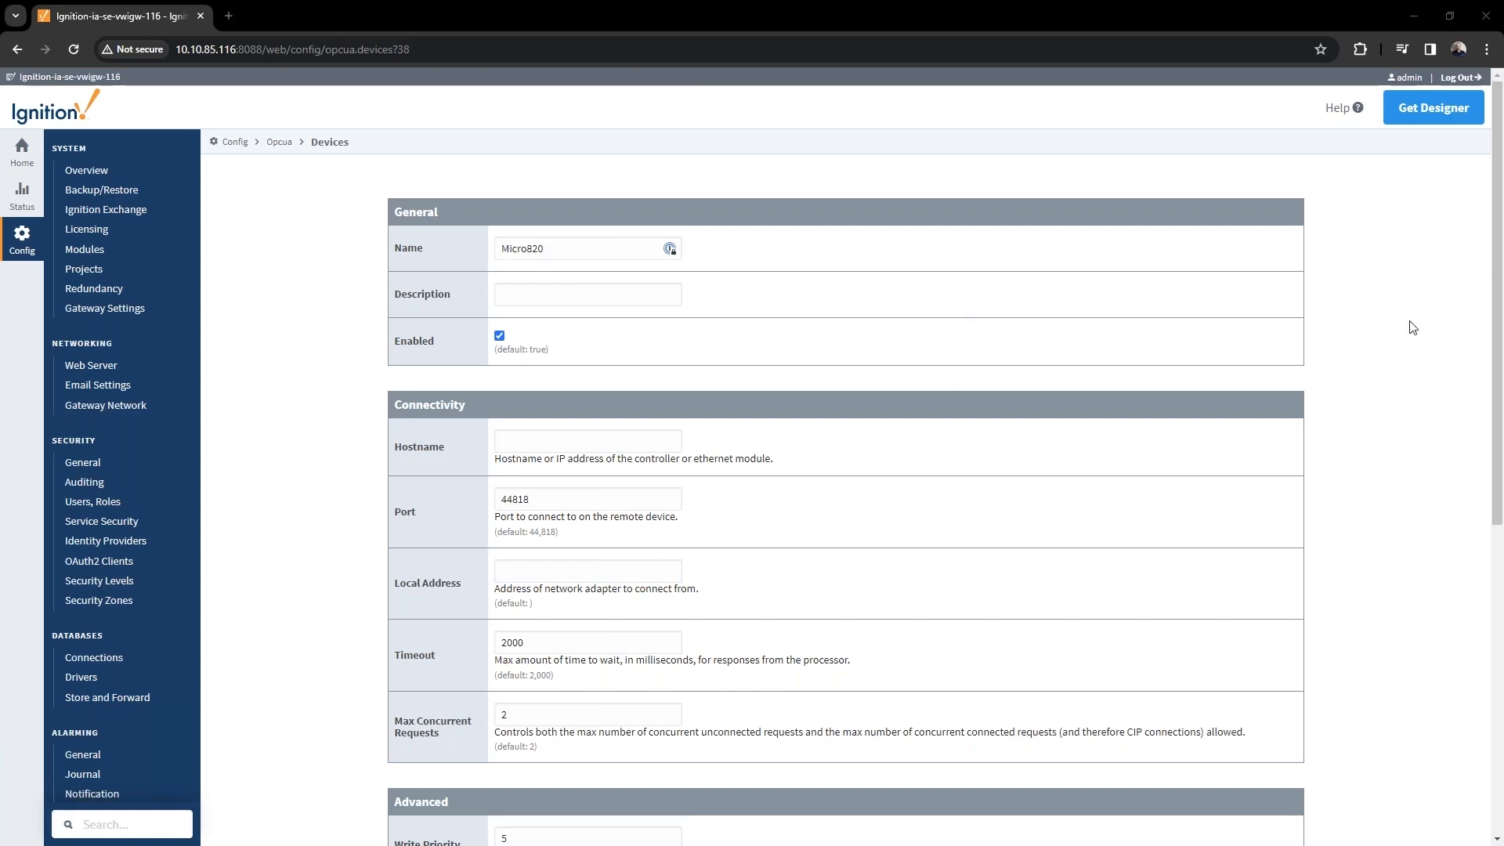
pyautogui.click(555, 444)
pyautogui.hotkey('ctrl', 'v')
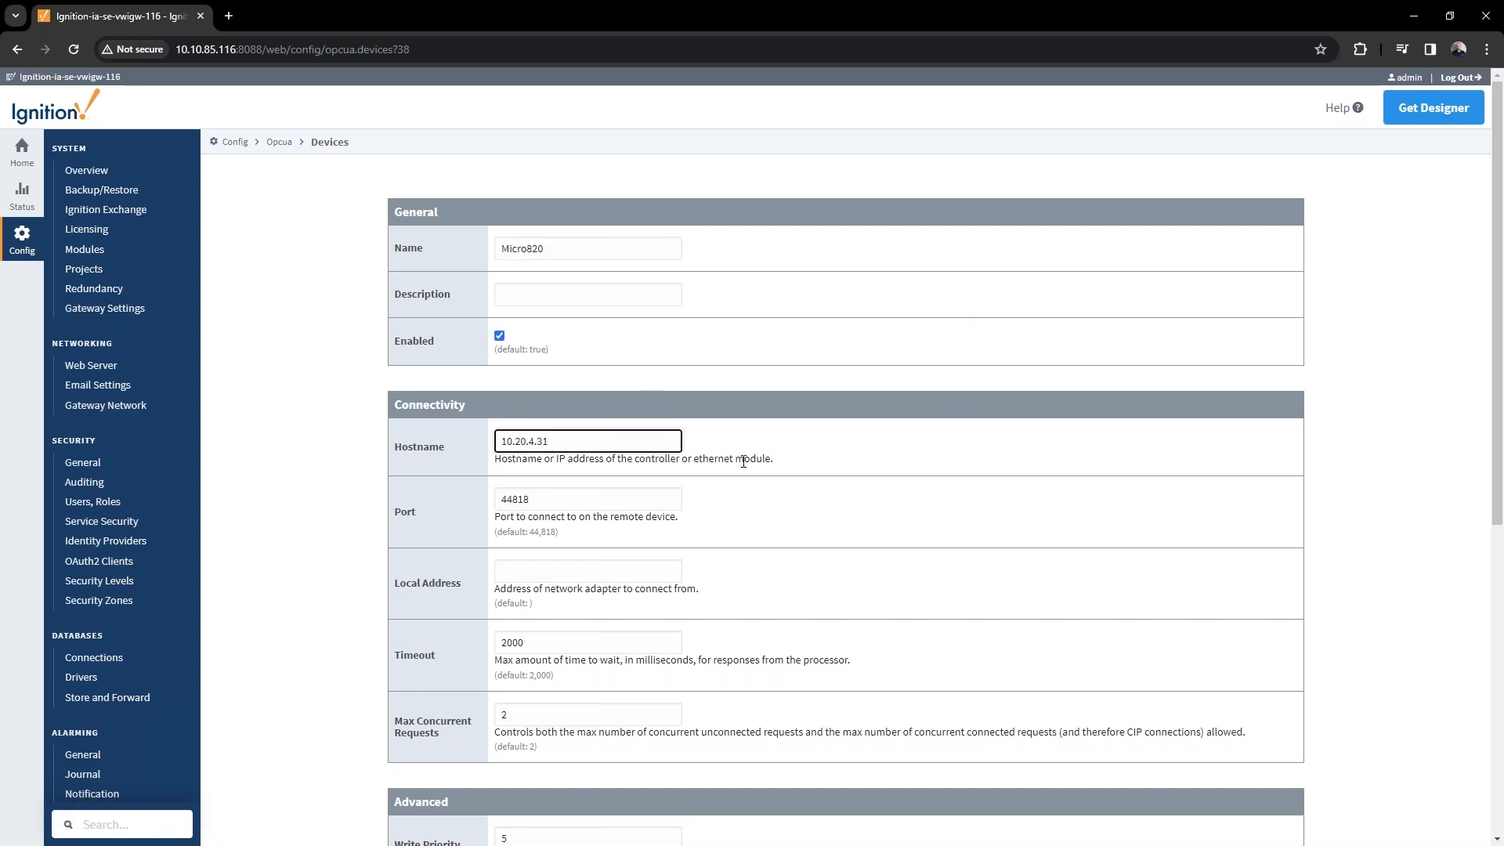
pyautogui.scroll(-5, 737, 447)
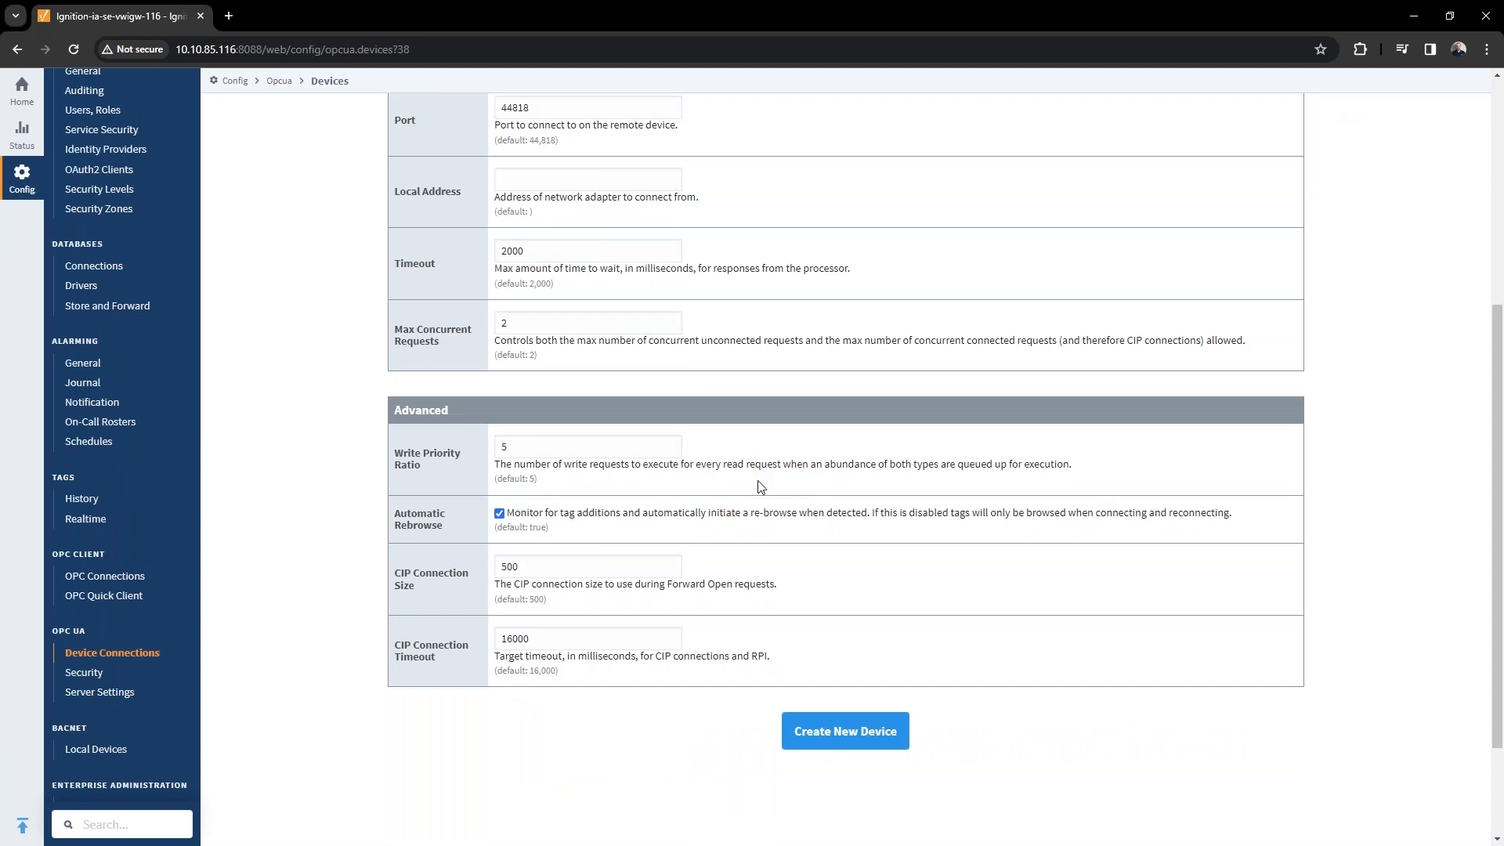
pyautogui.click(826, 743)
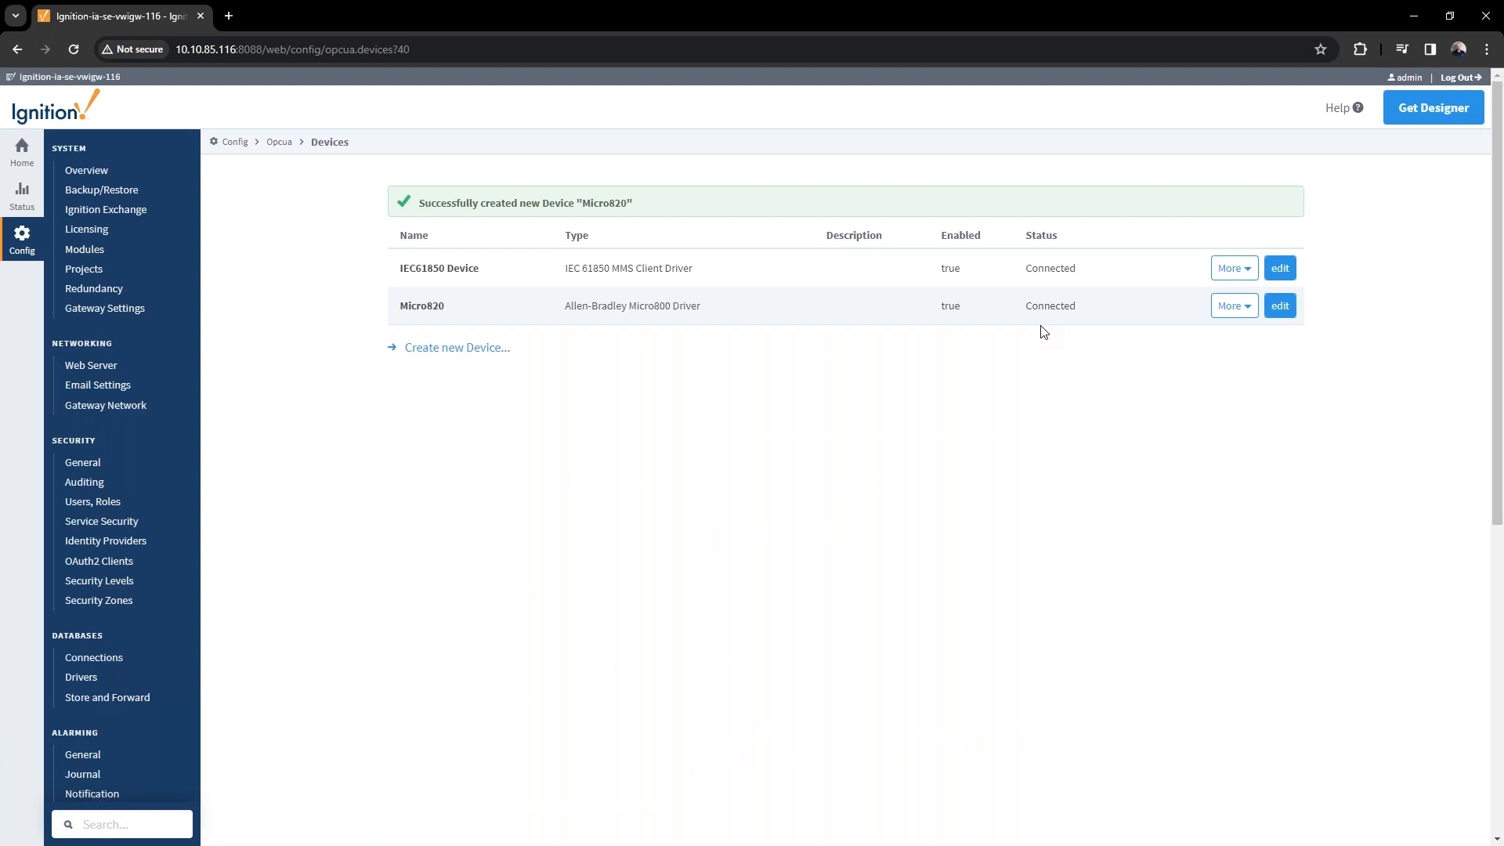
pyautogui.click(1233, 306)
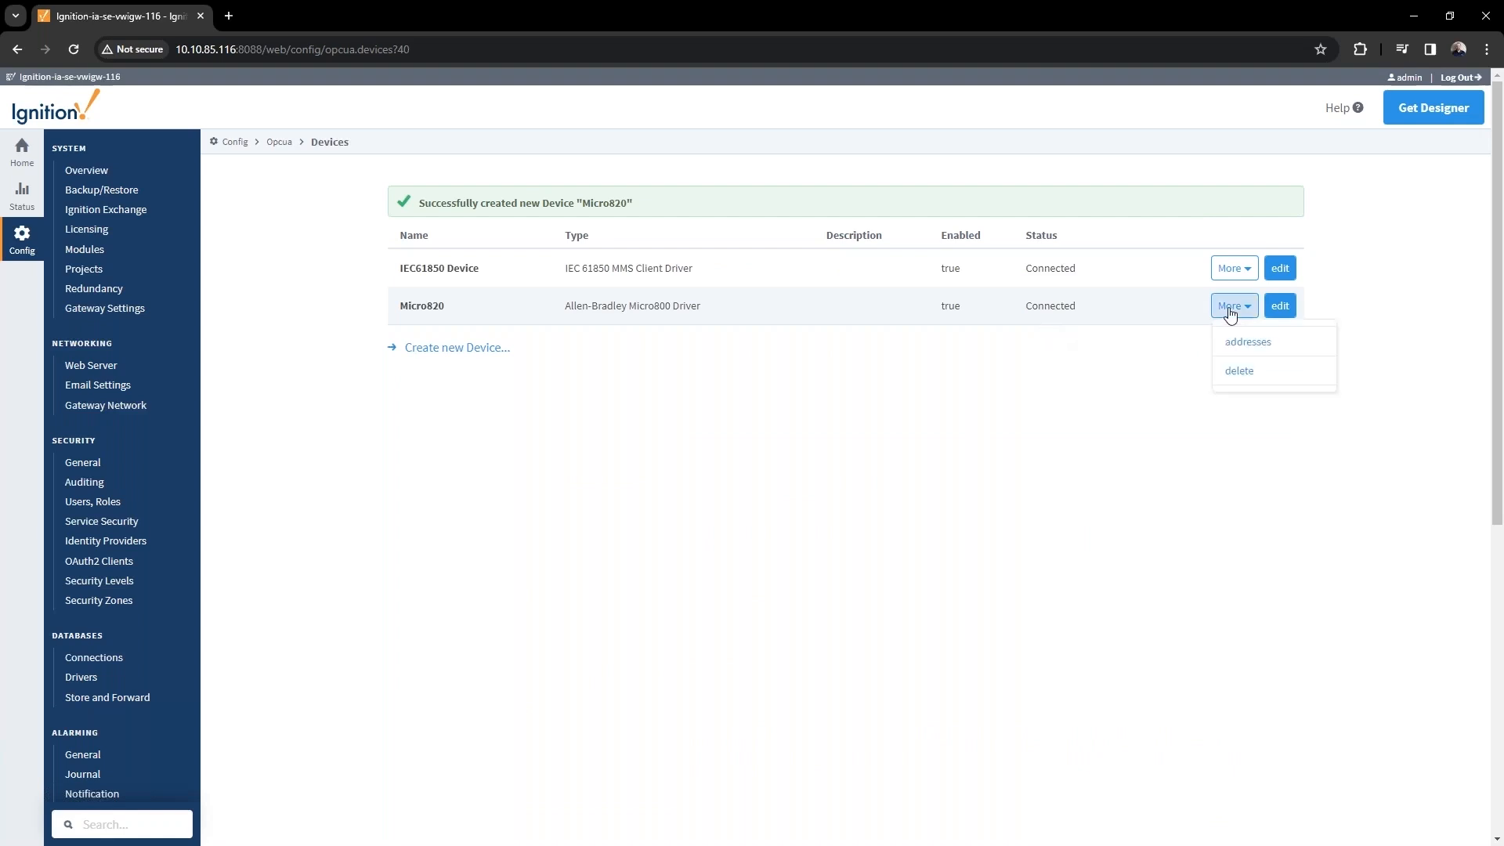
pyautogui.click(841, 397)
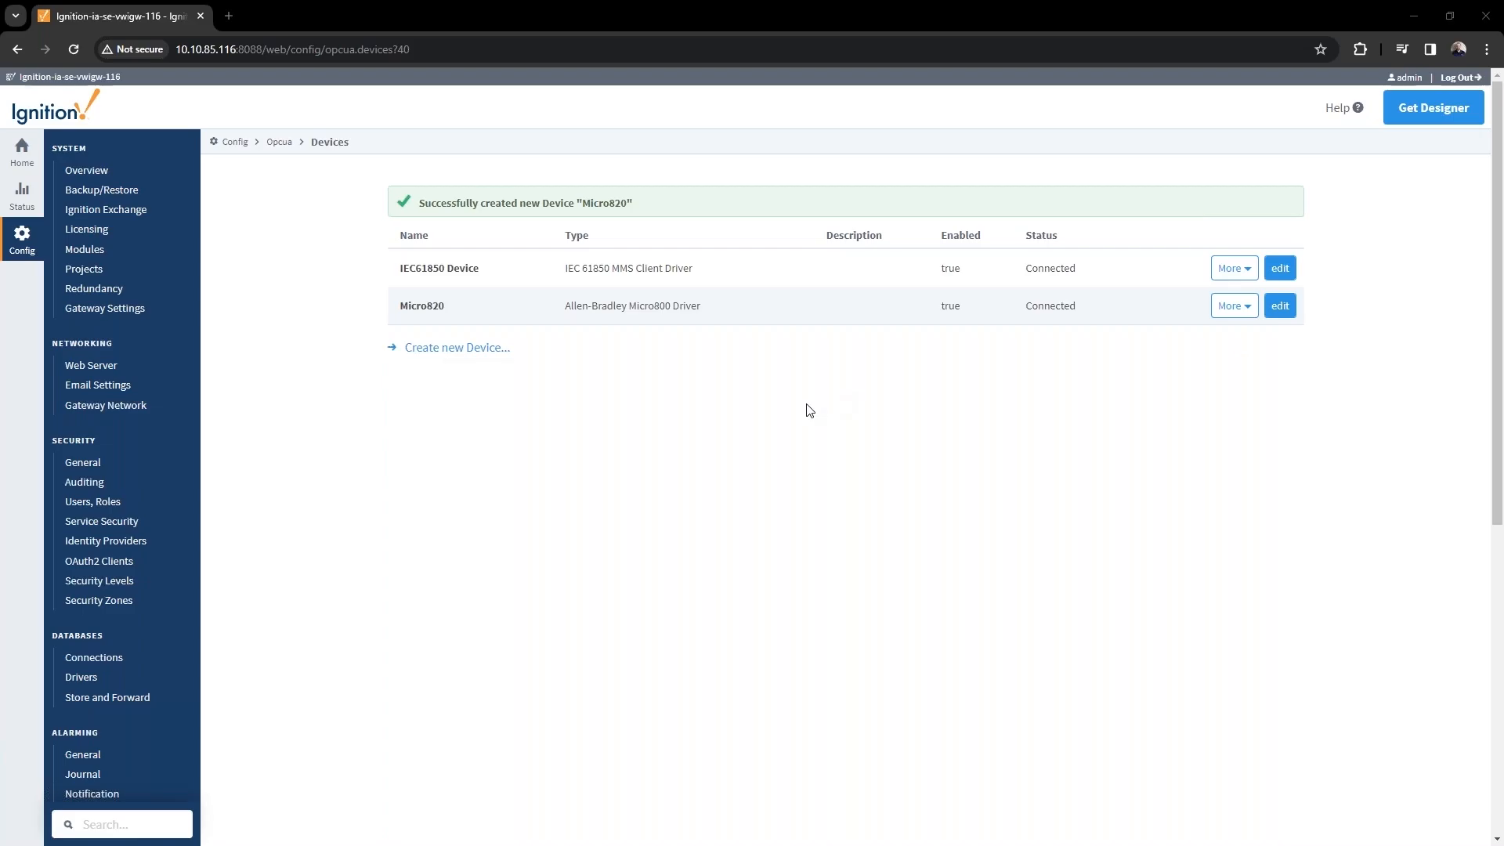
pyautogui.hotkey('alt', 'Tab')
# Browse connected devices and expand Devices > [Micro820] > Controller:Global.
pyautogui.click(14, 398)
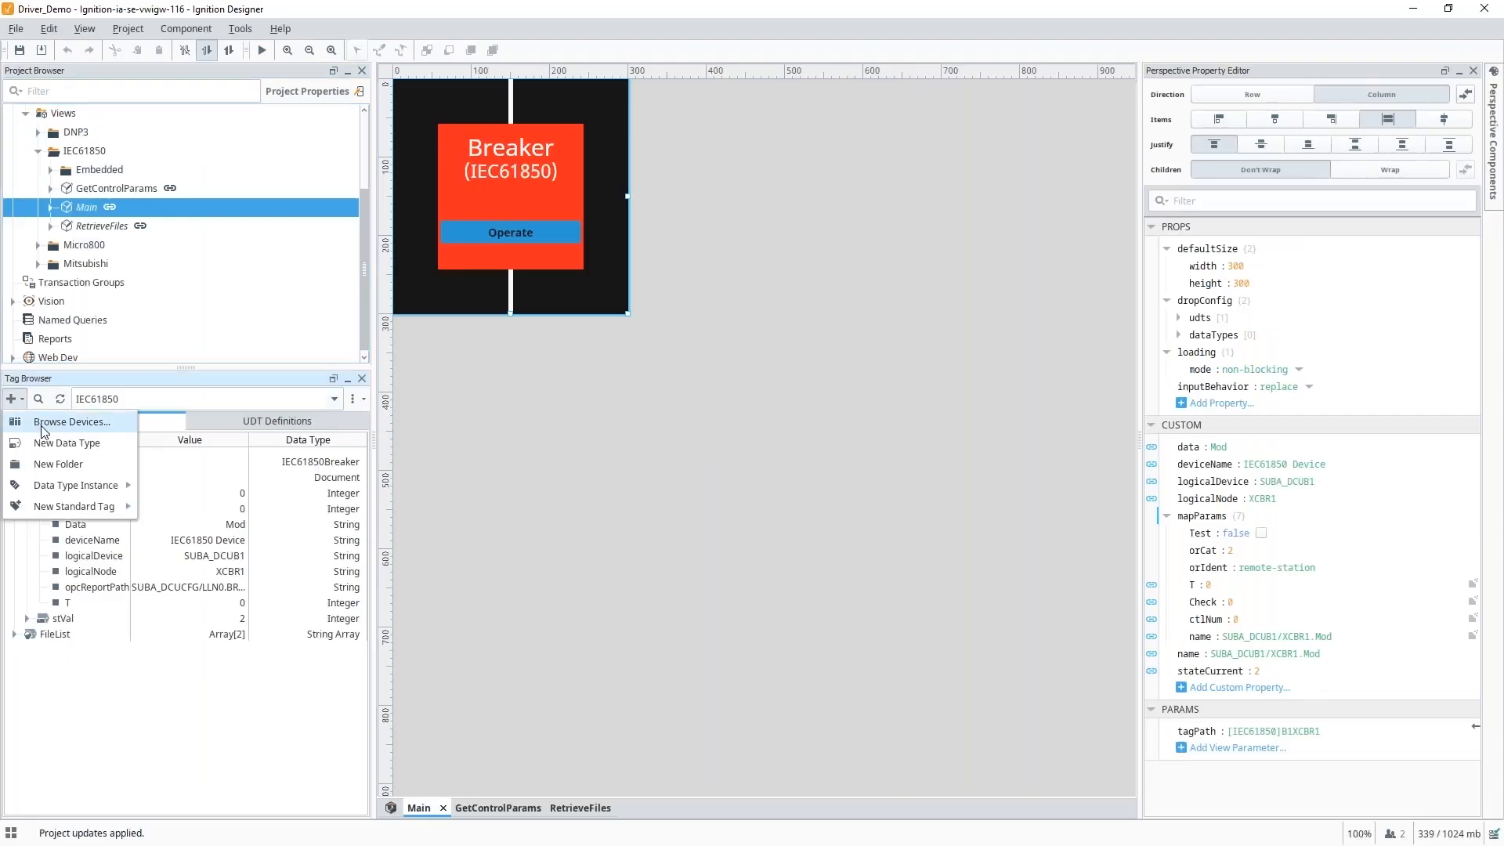
pyautogui.click(44, 423)
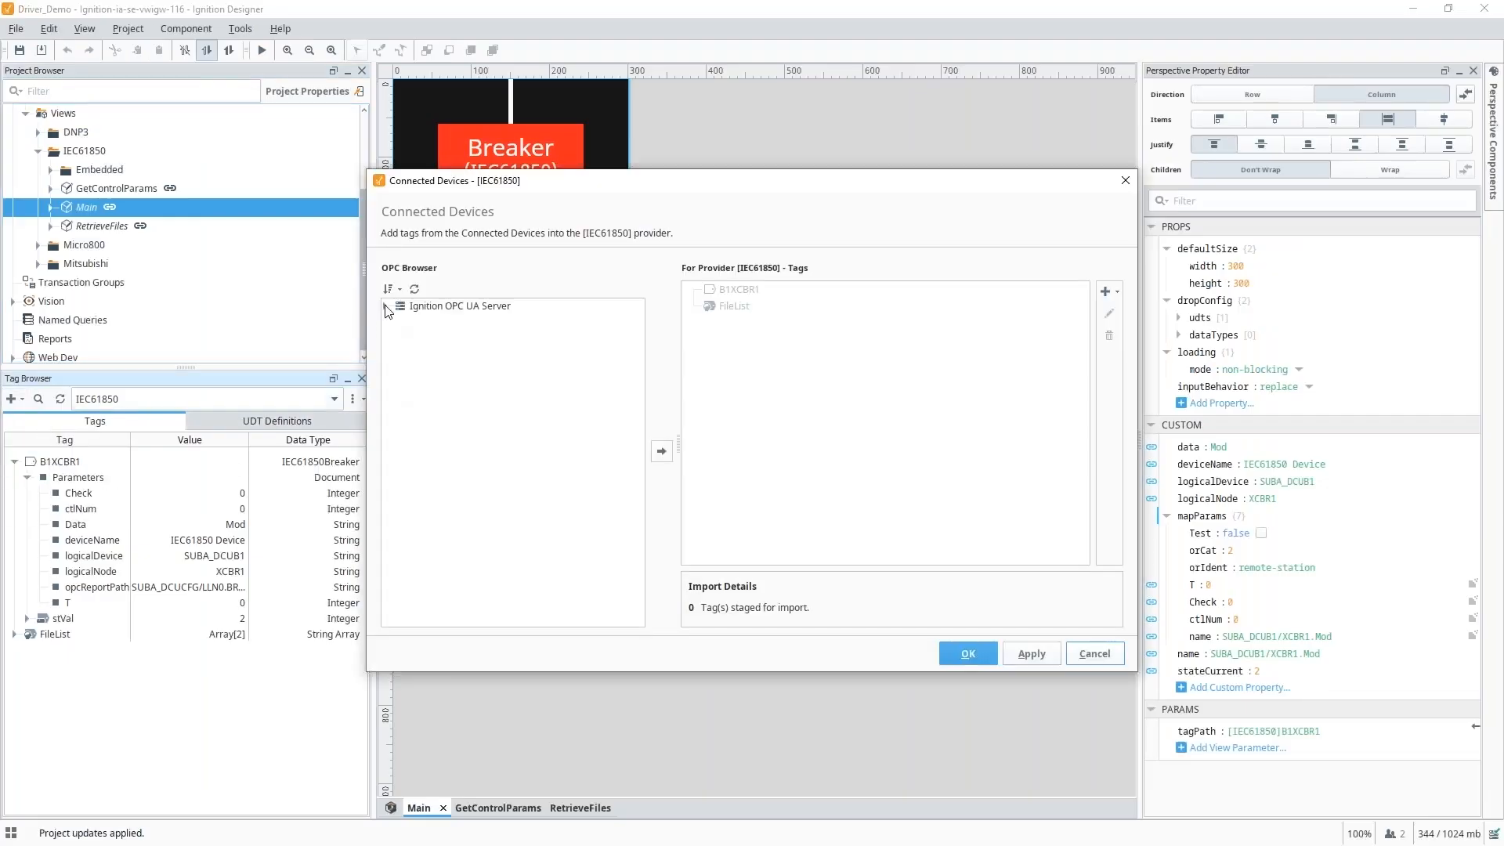
pyautogui.click(398, 320)
pyautogui.click(411, 348)
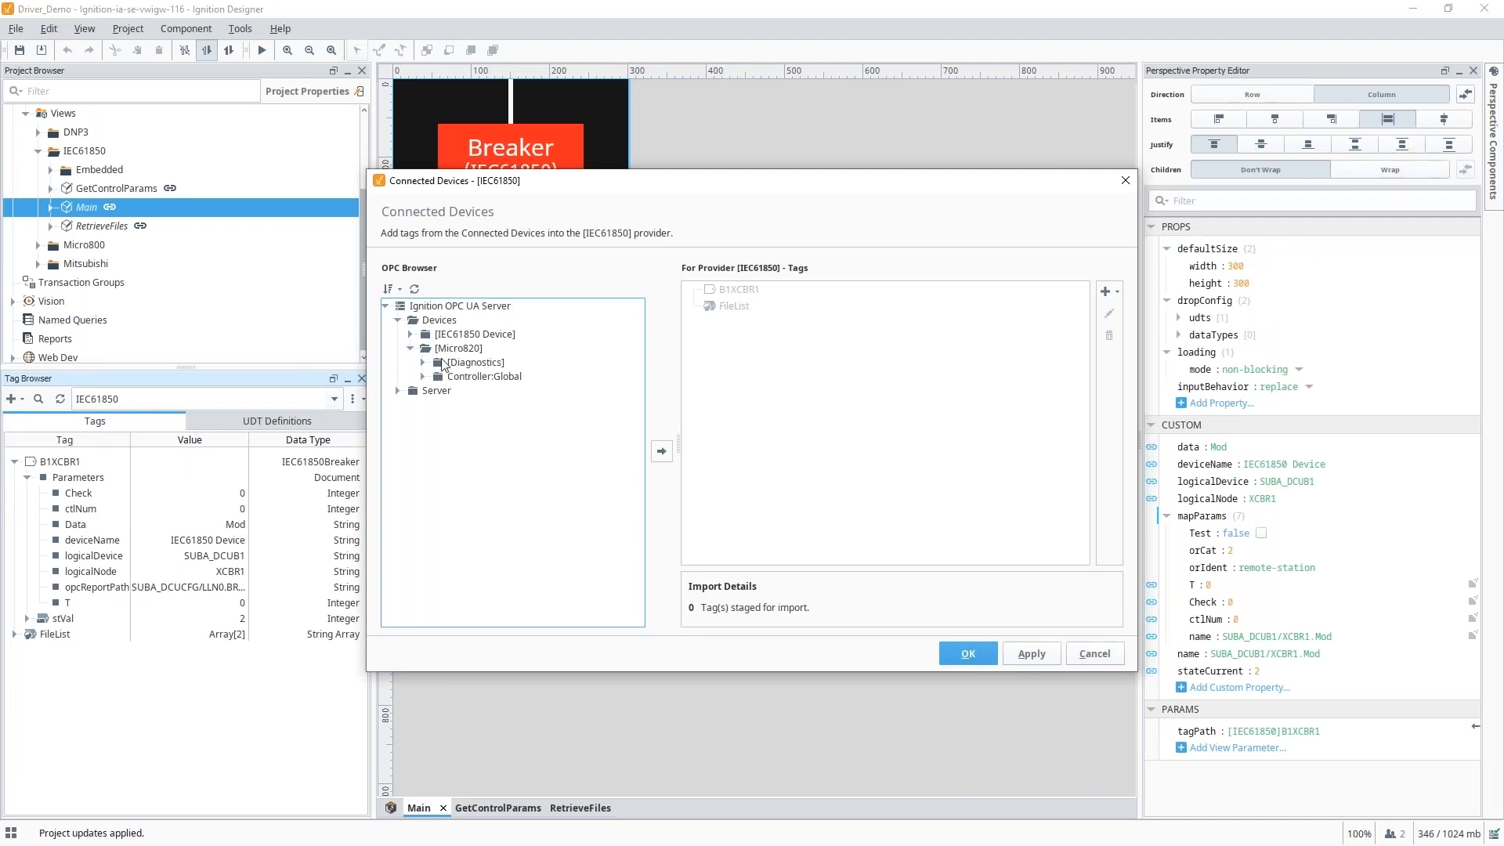
pyautogui.click(423, 376)
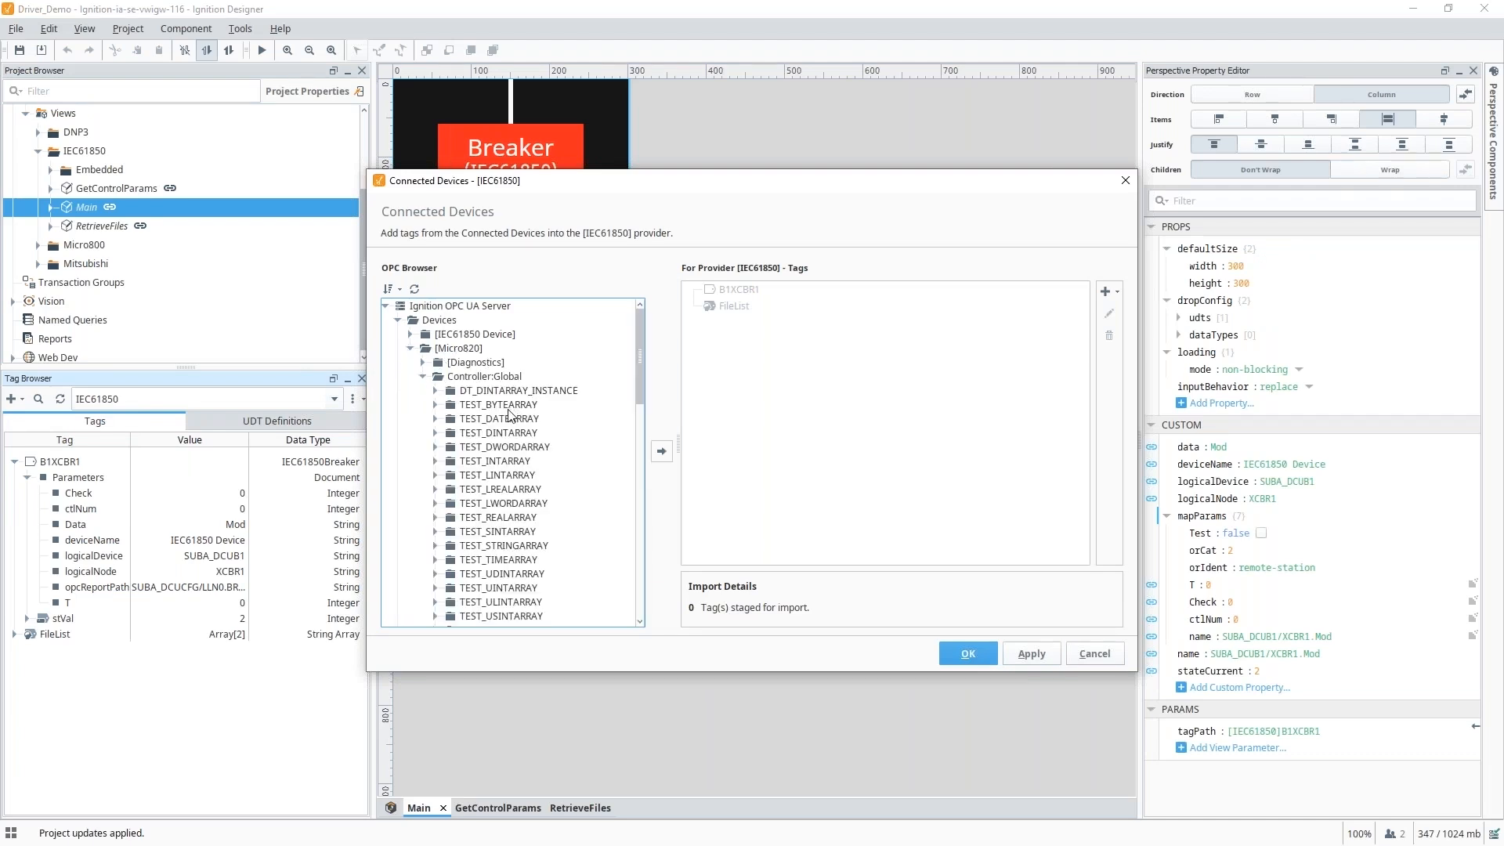
pyautogui.scroll(-6, 503, 515)
pyautogui.scroll(6, 503, 515)
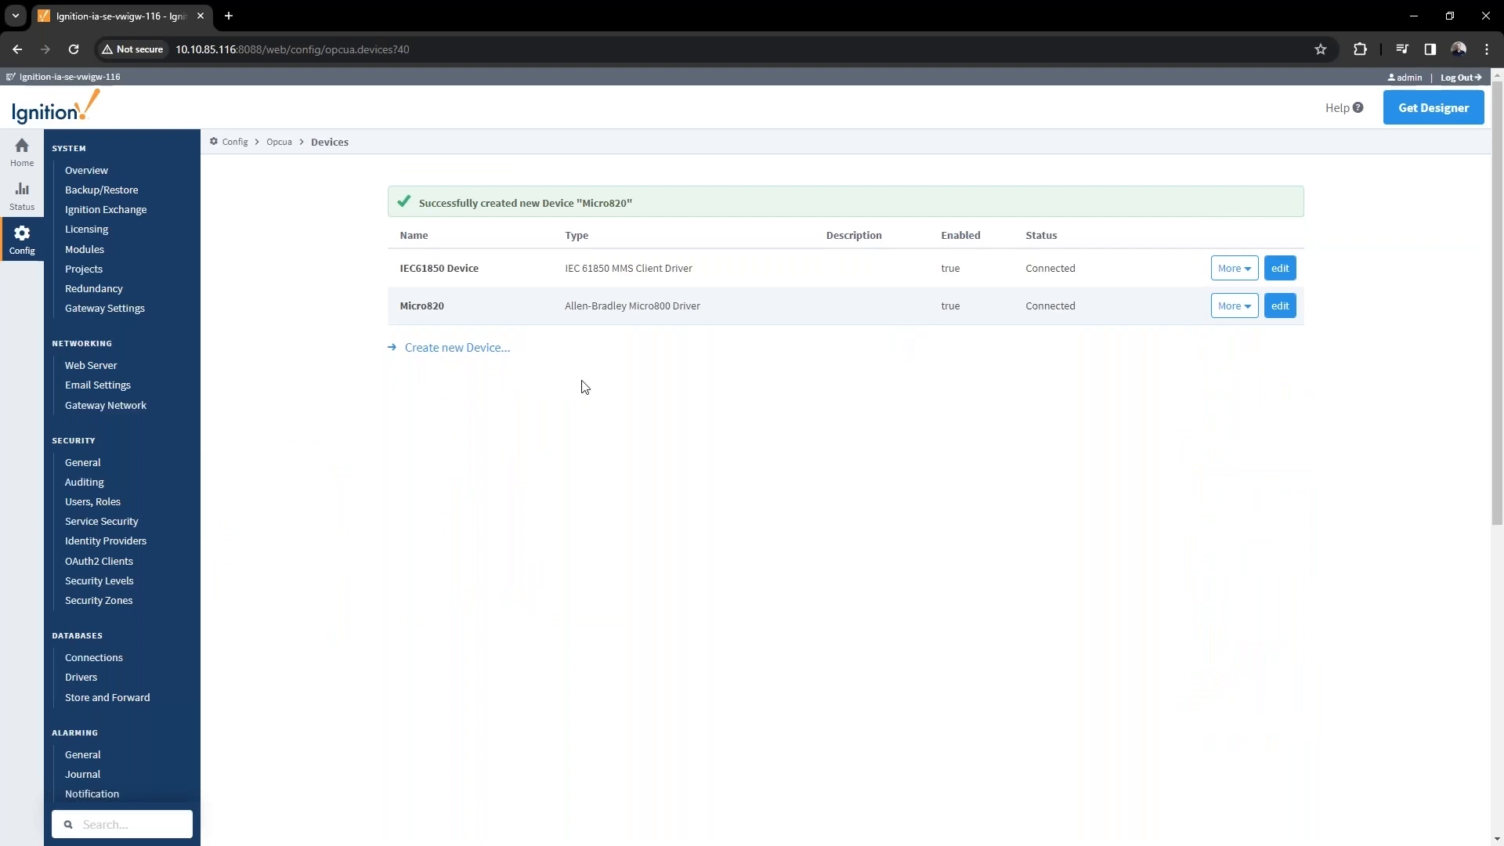
# Load Micro820's addresses from micro820.csv and save the address configuration.
pyautogui.click(1235, 306)
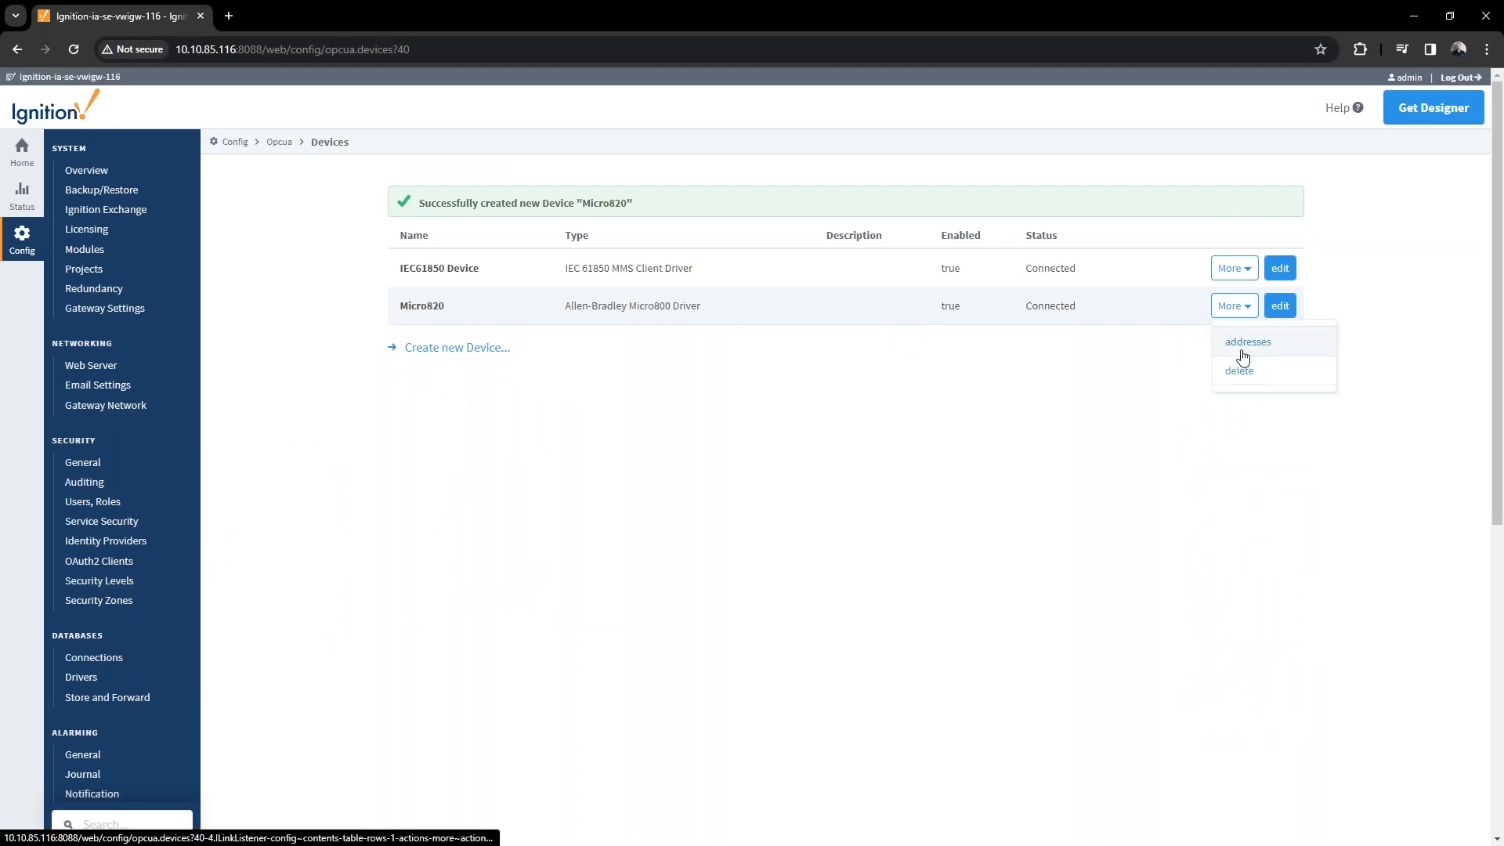
pyautogui.click(1243, 352)
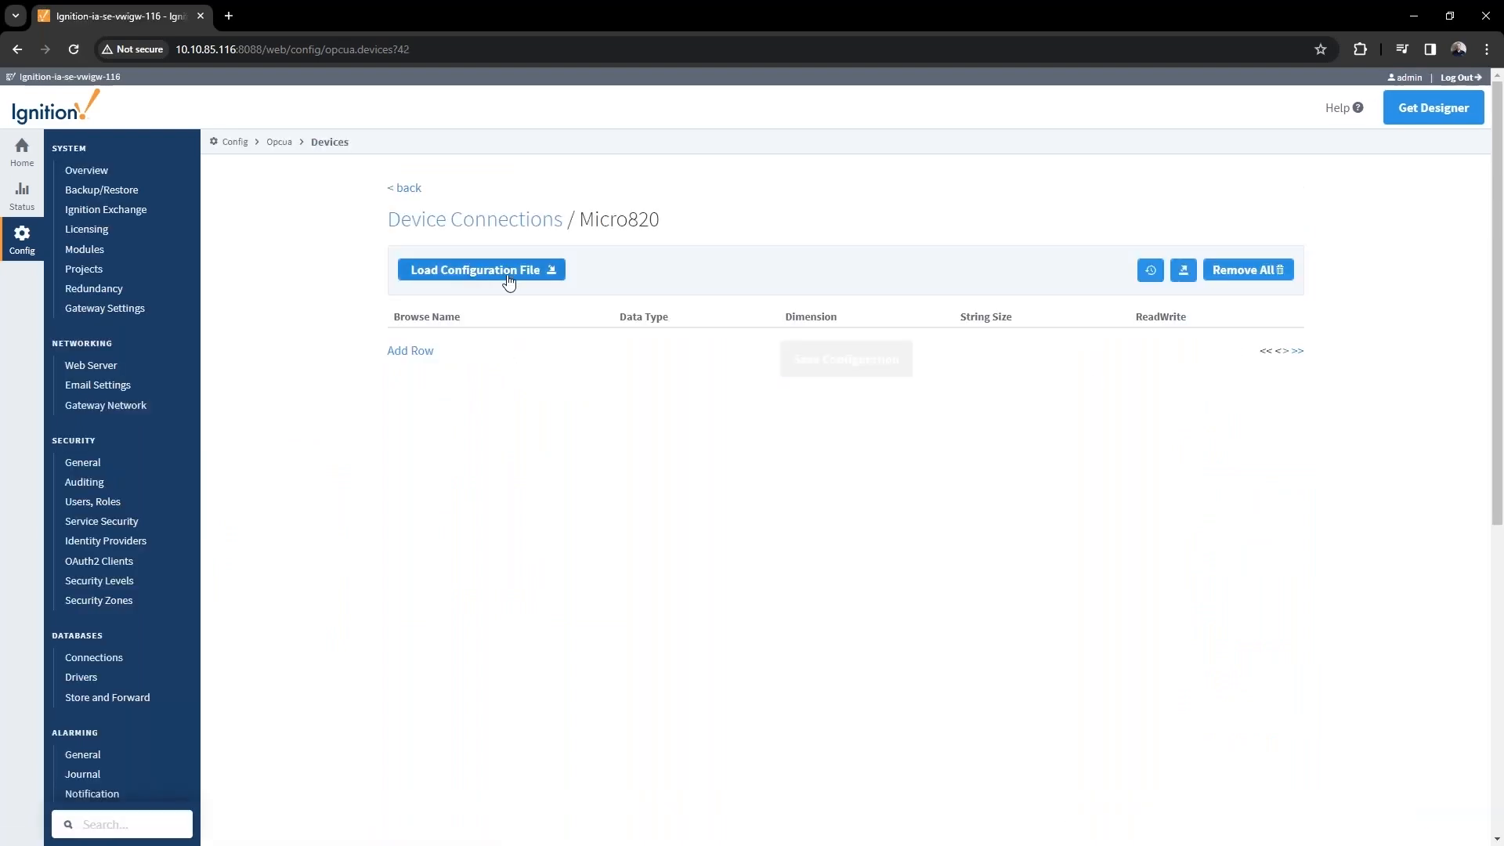
pyautogui.click(510, 280)
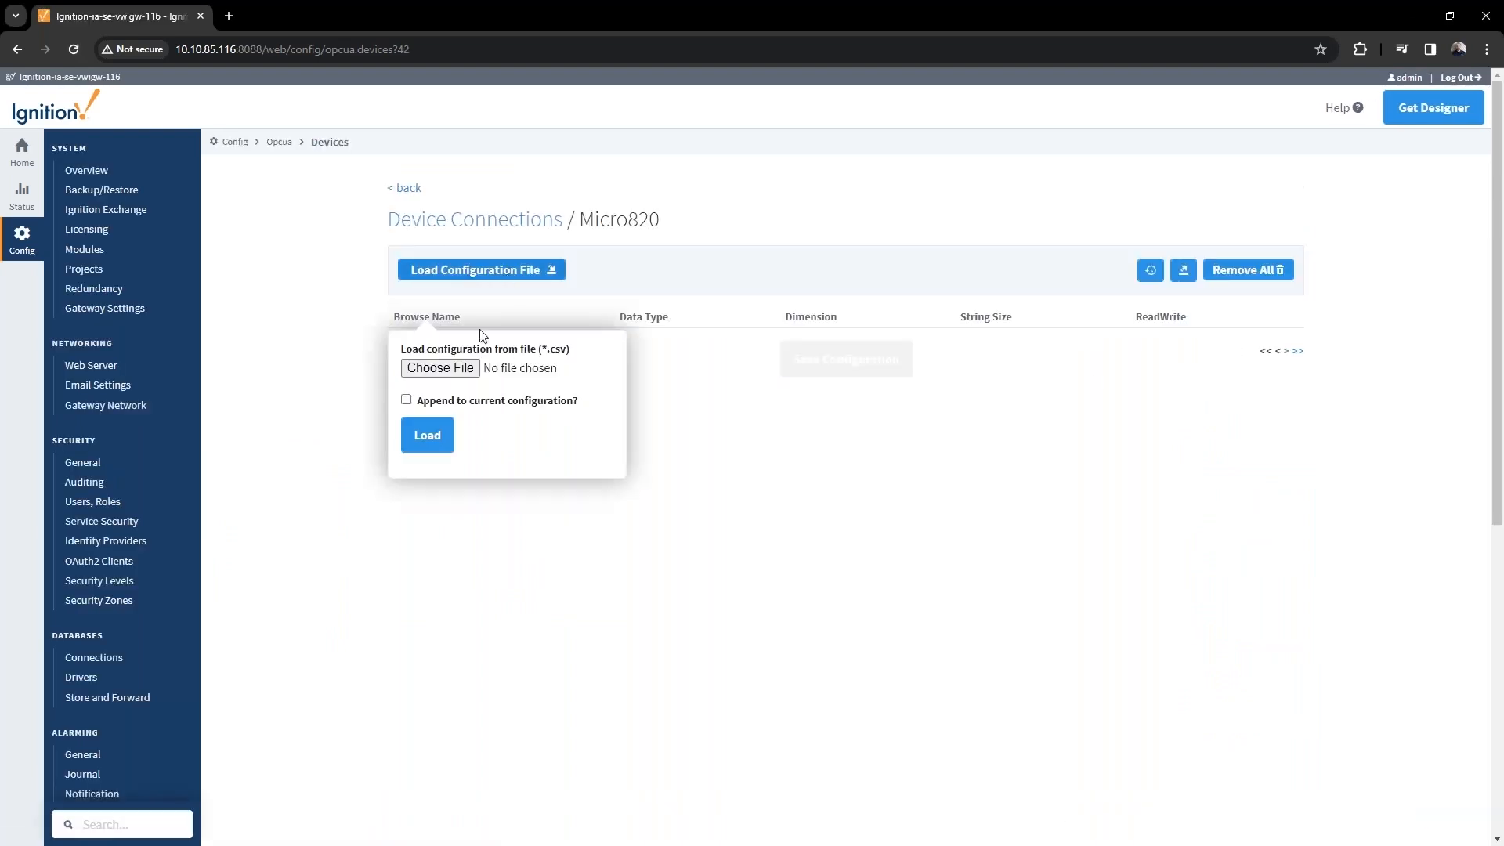
pyautogui.click(448, 374)
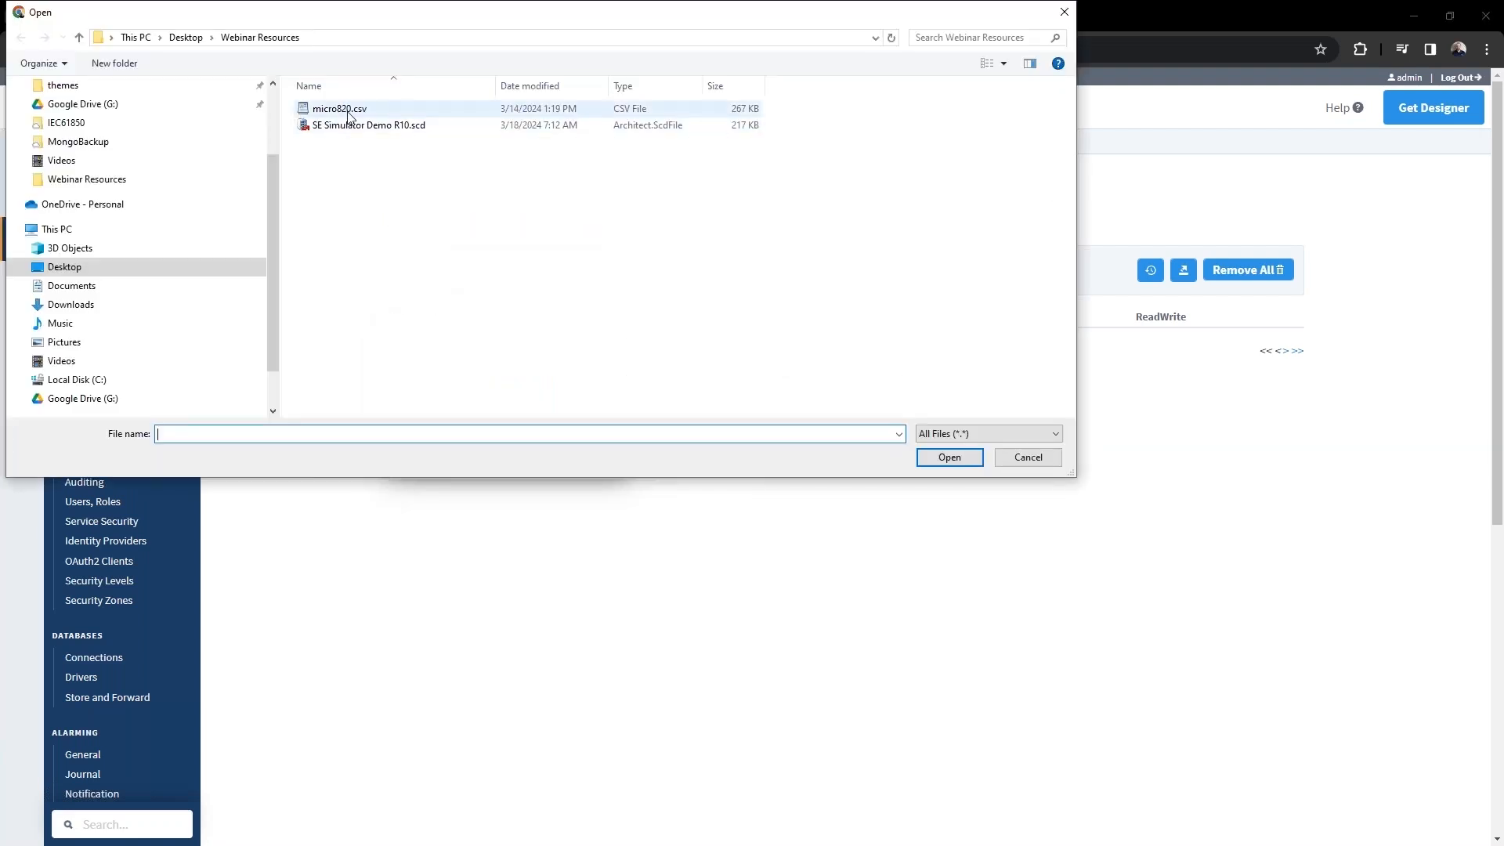
pyautogui.click(339, 110)
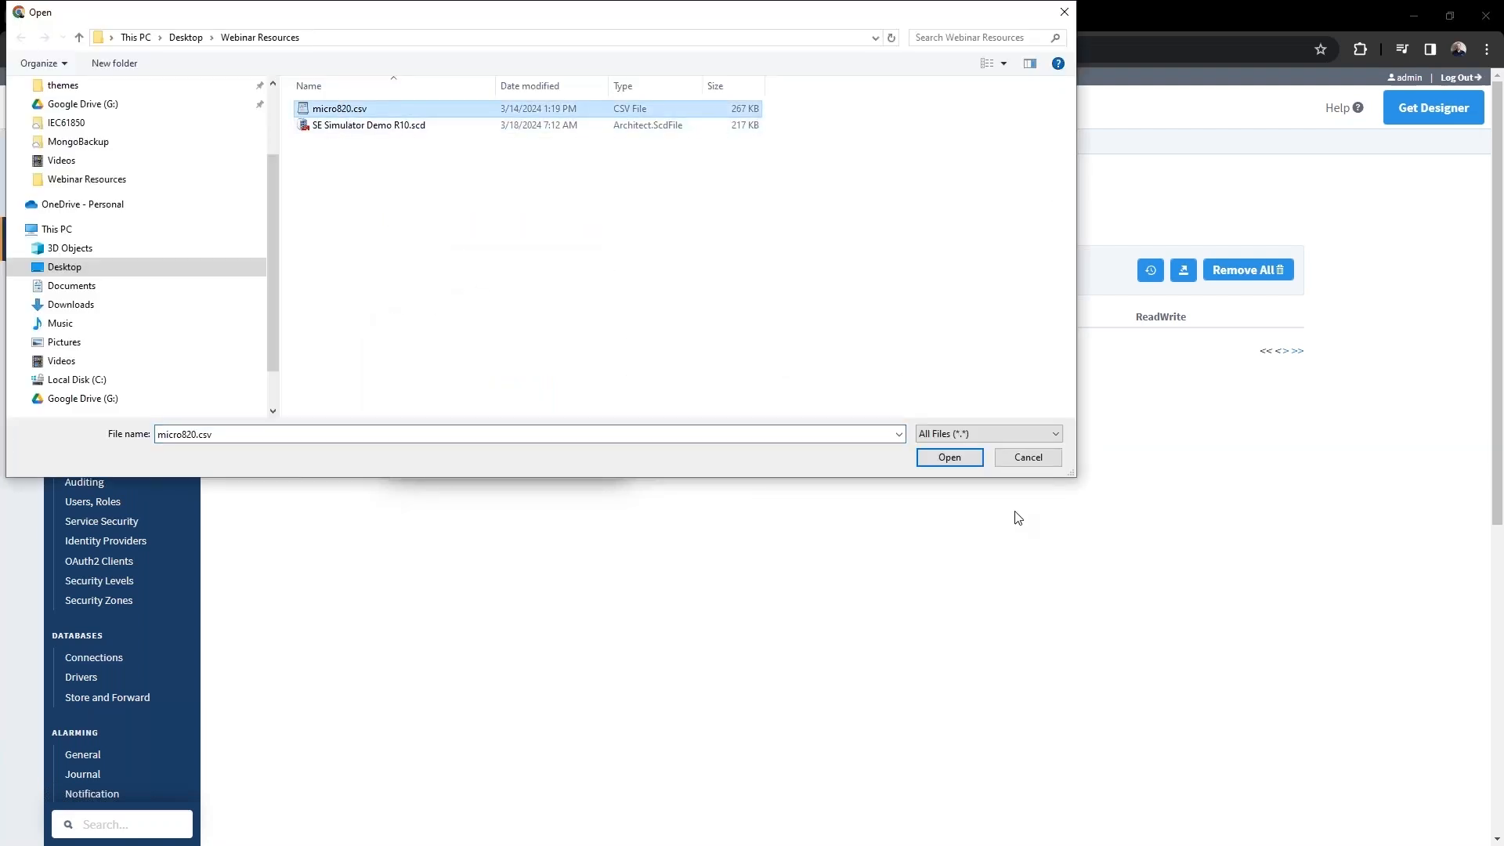
pyautogui.click(953, 464)
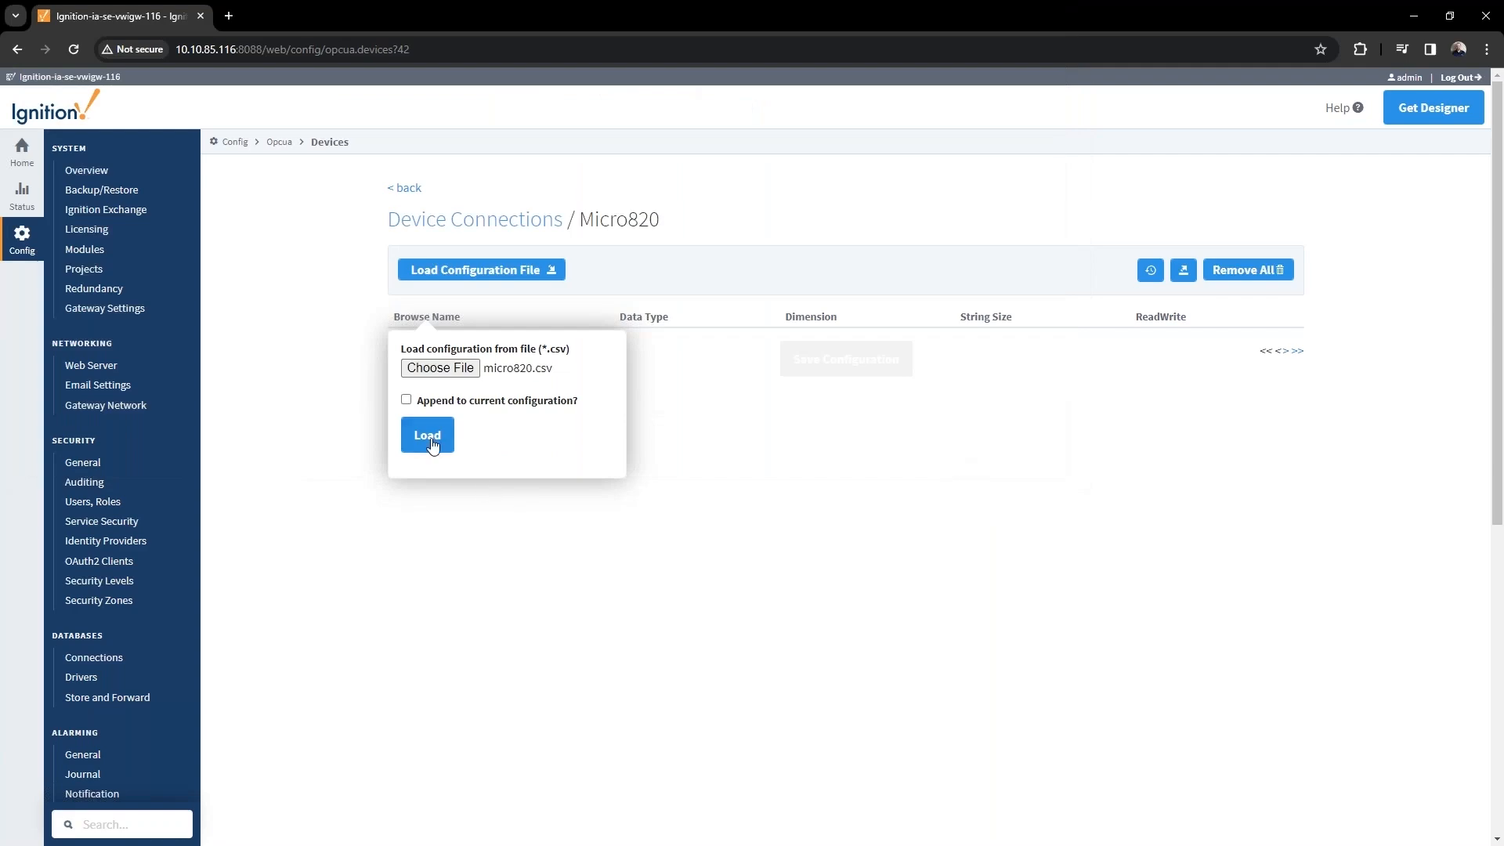
pyautogui.click(420, 436)
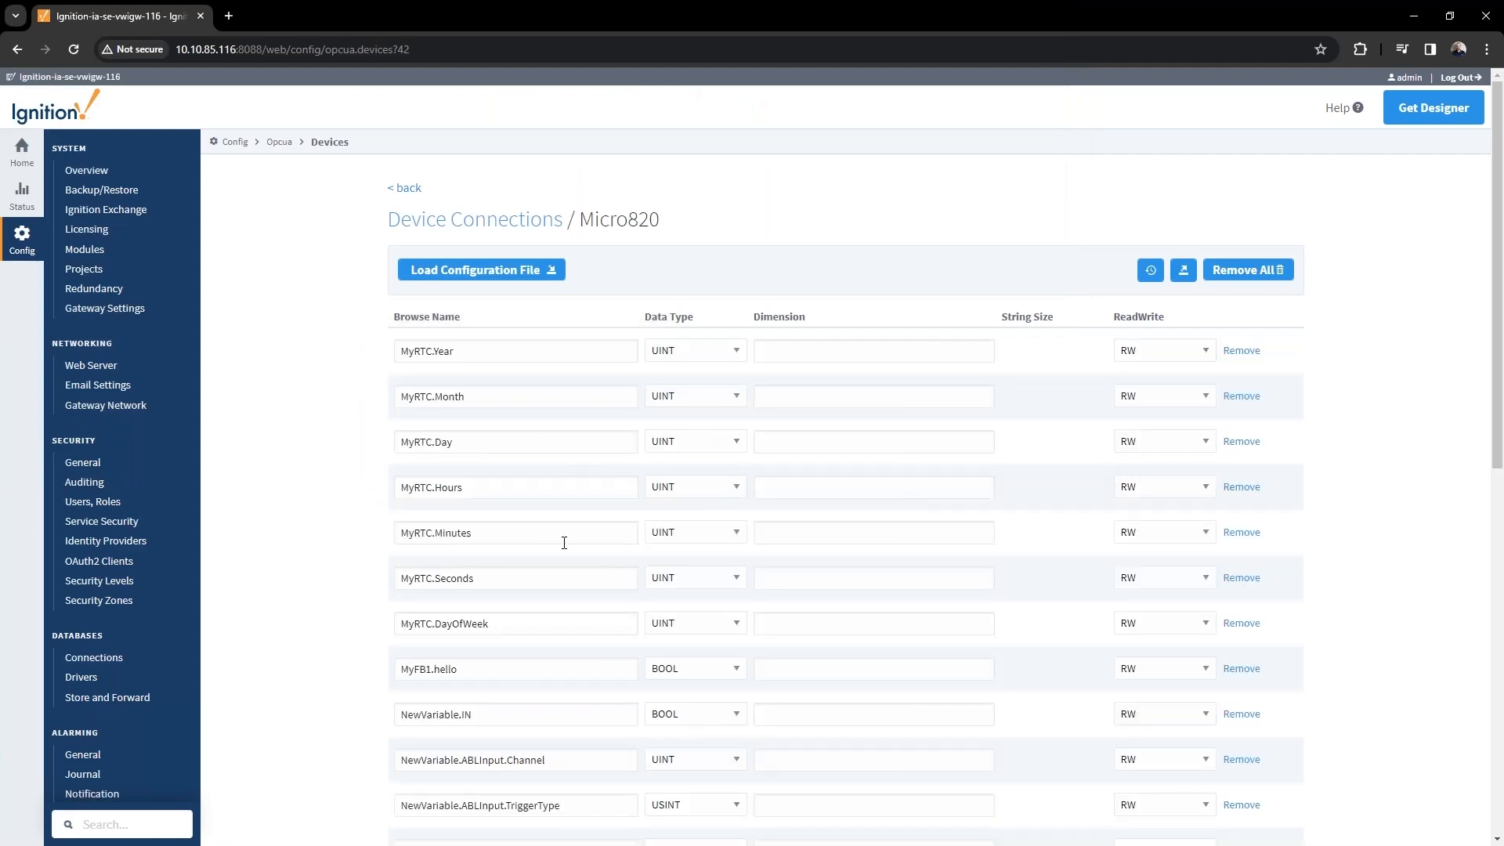
pyautogui.scroll(-10, 564, 543)
pyautogui.scroll(6, 560, 533)
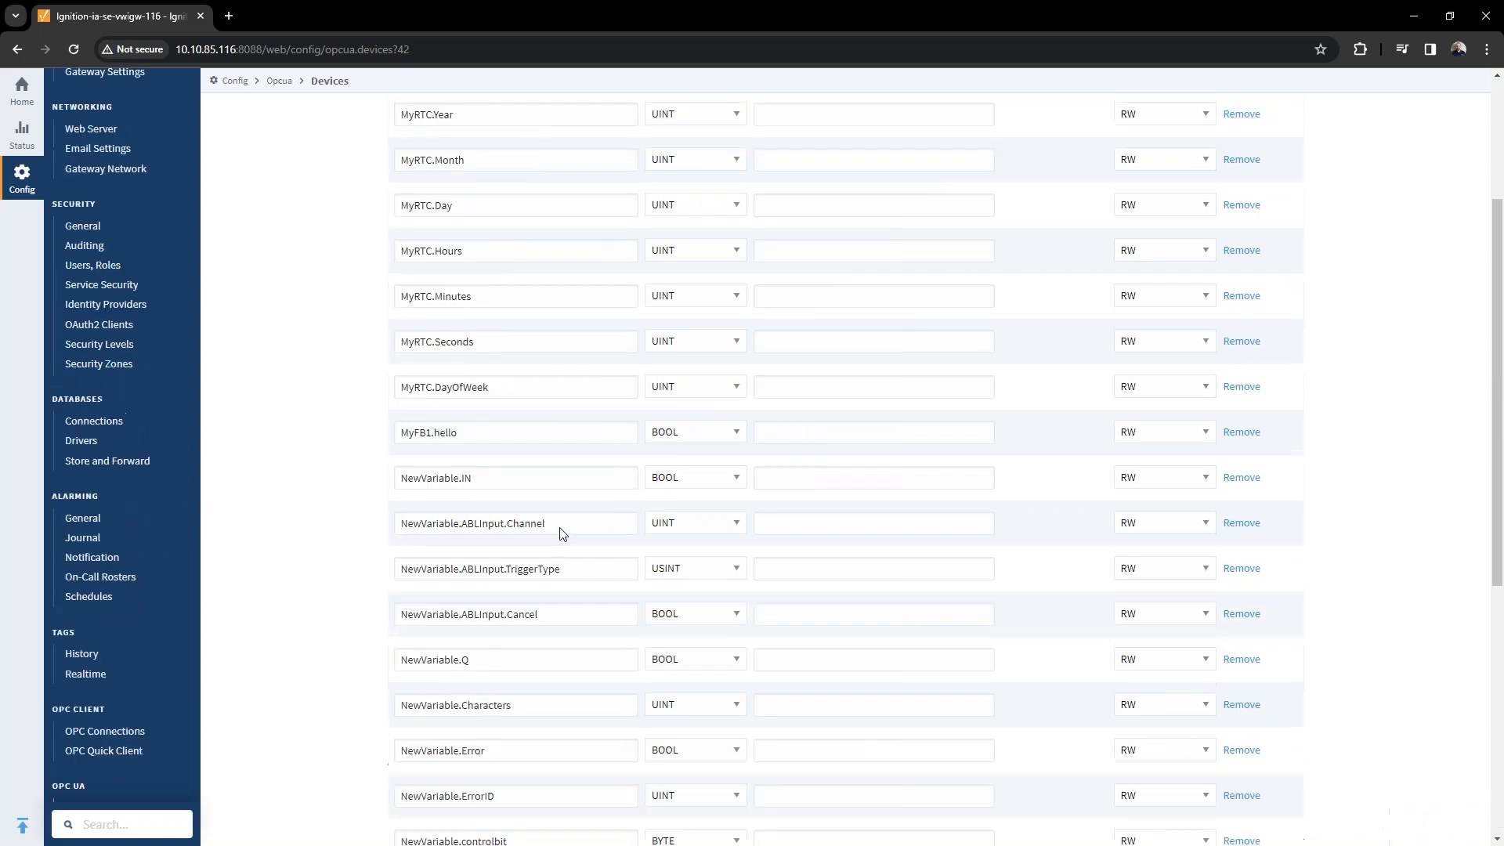
pyautogui.scroll(3, 561, 533)
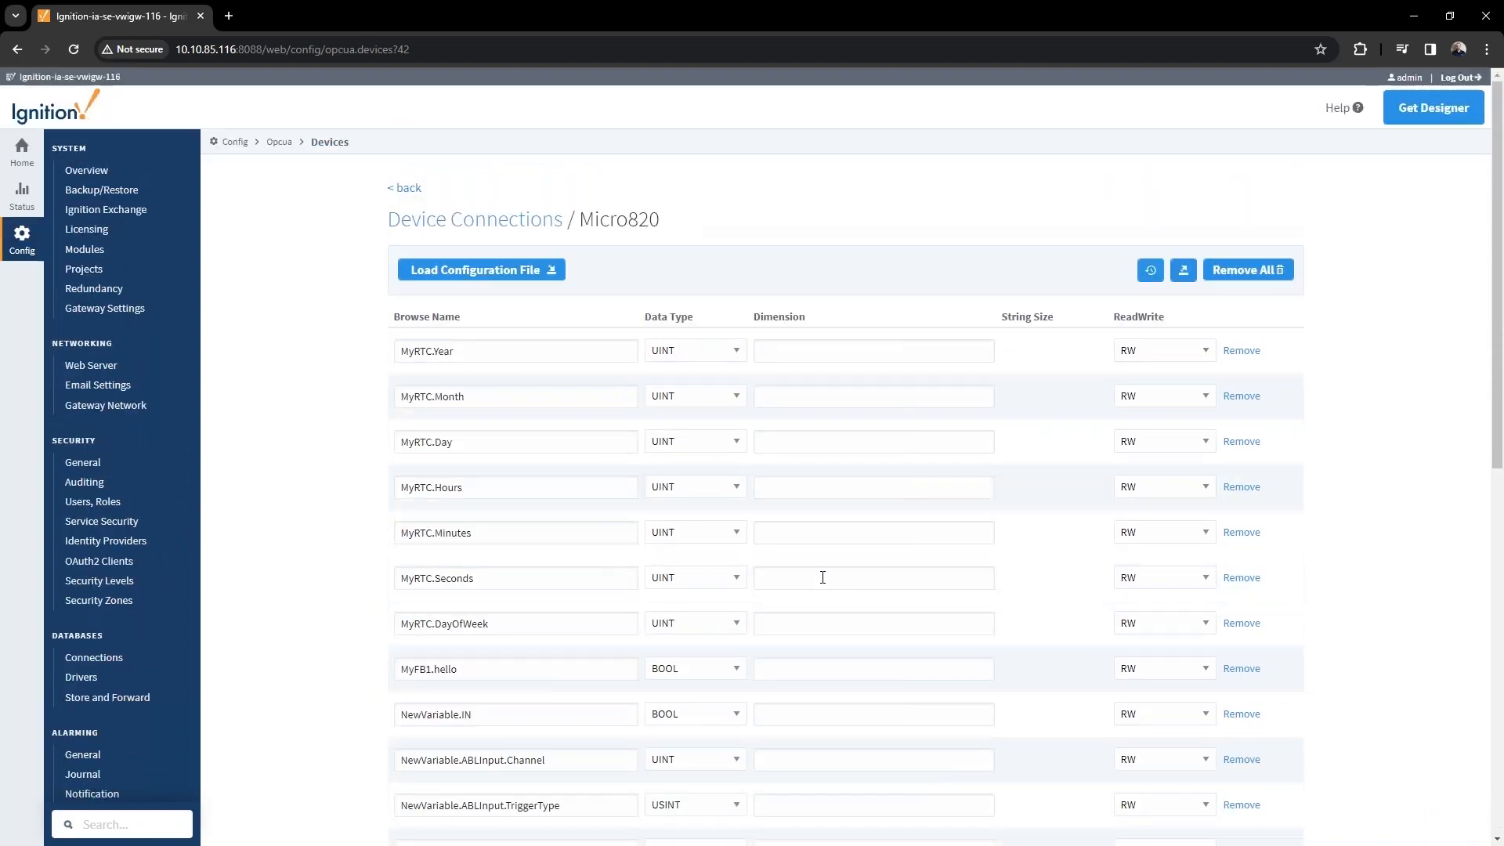
pyautogui.scroll(-10, 816, 520)
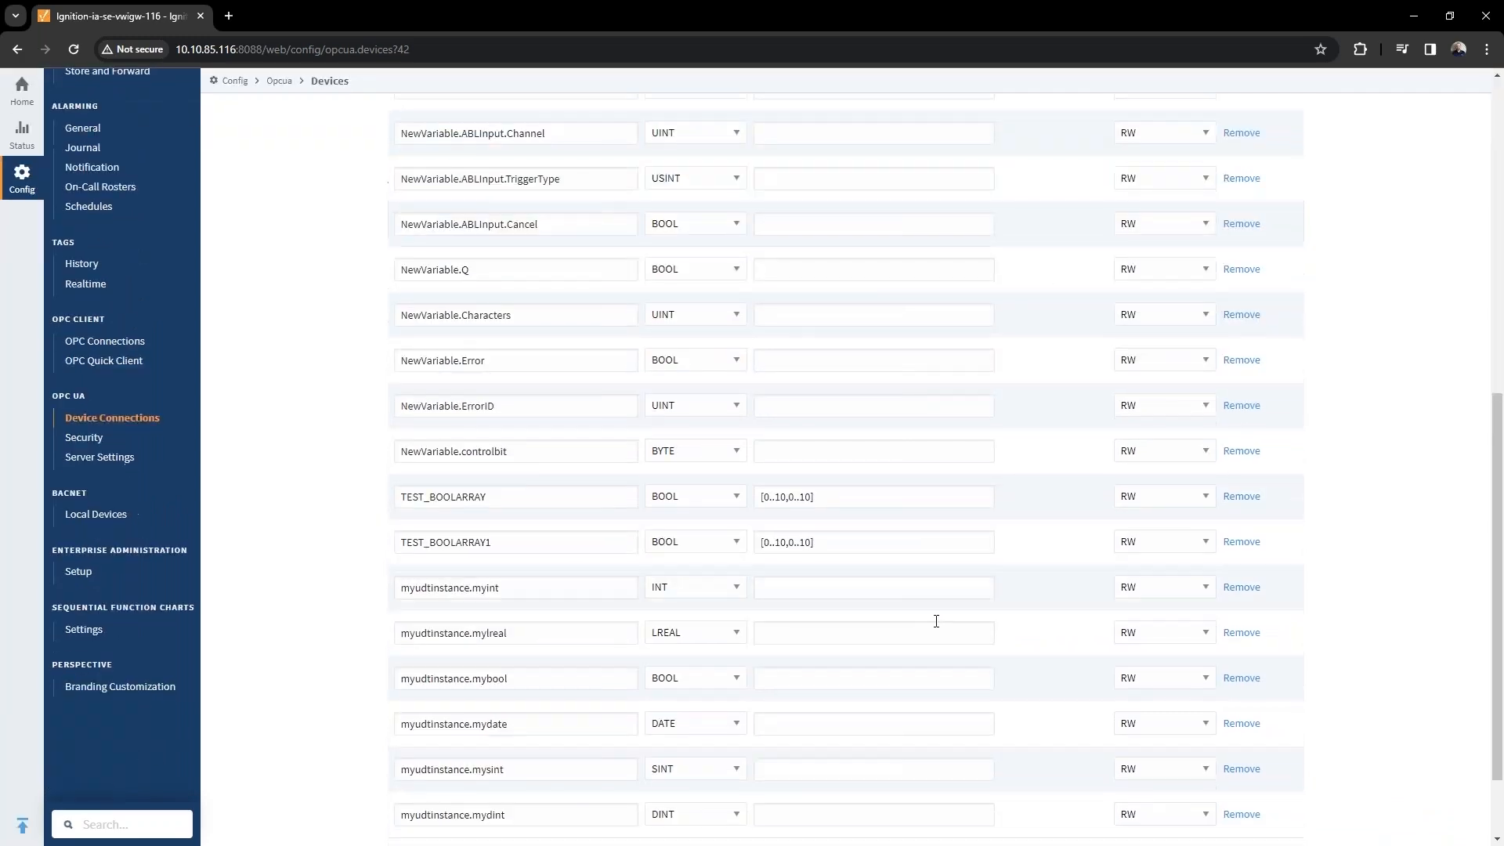
pyautogui.click(774, 772)
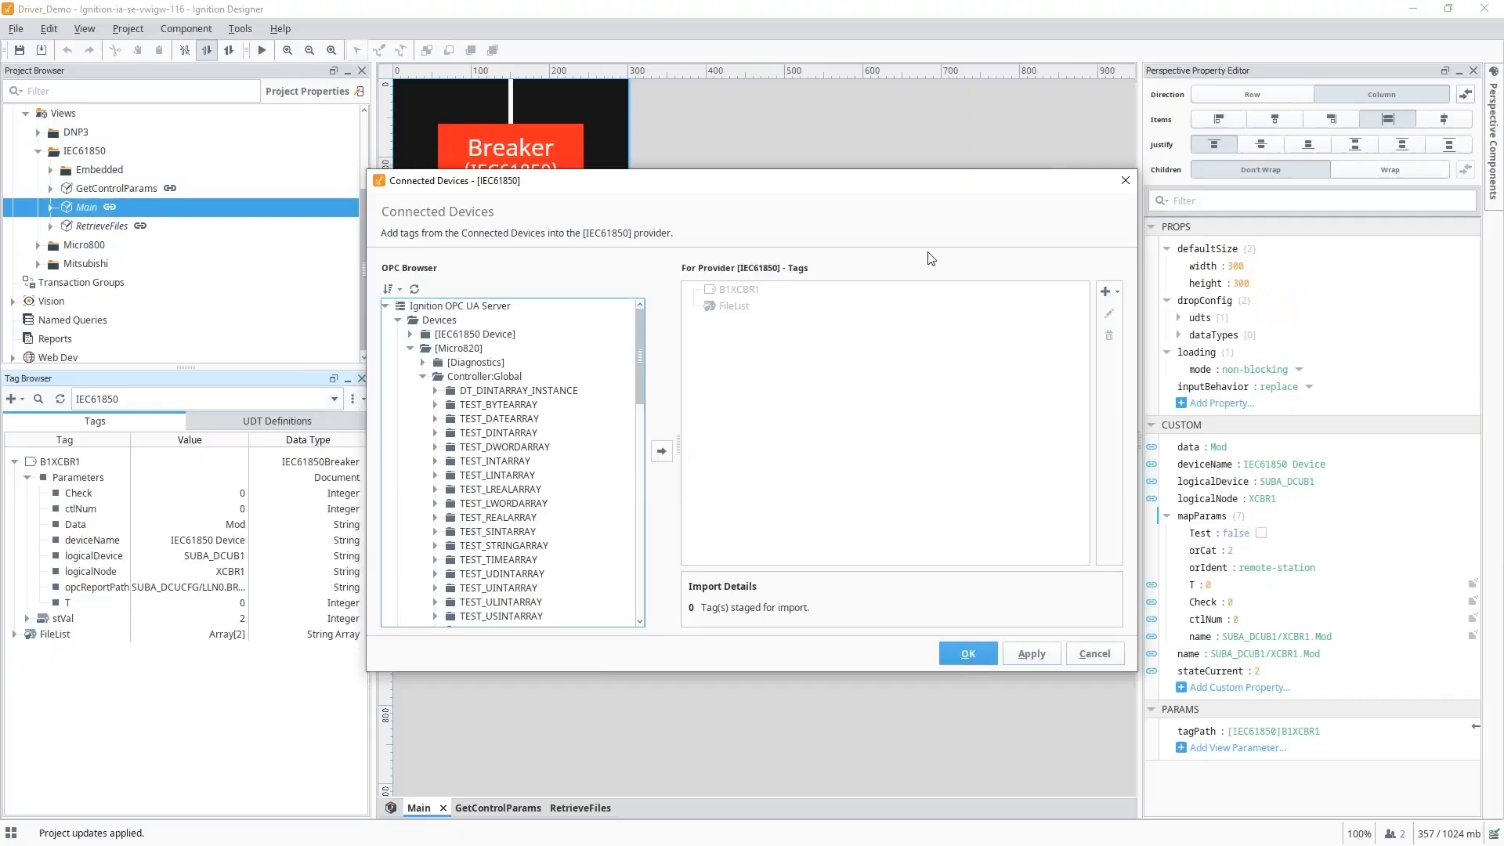
# Close the Connected Devices browser and switch the Tag Browser to the Micro800 provider.
pyautogui.click(1125, 182)
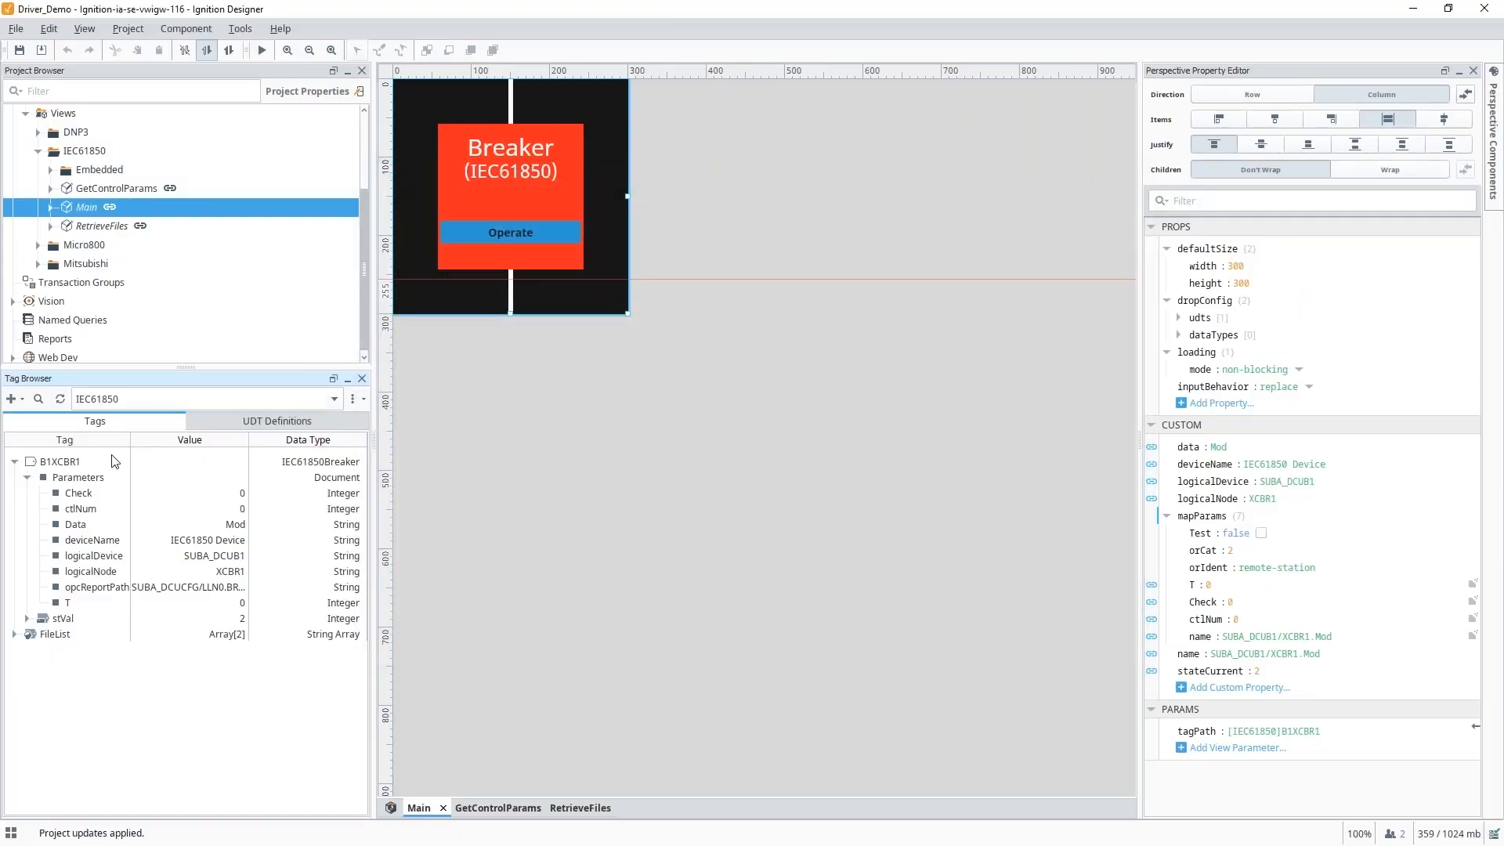
pyautogui.click(120, 403)
pyautogui.click(115, 438)
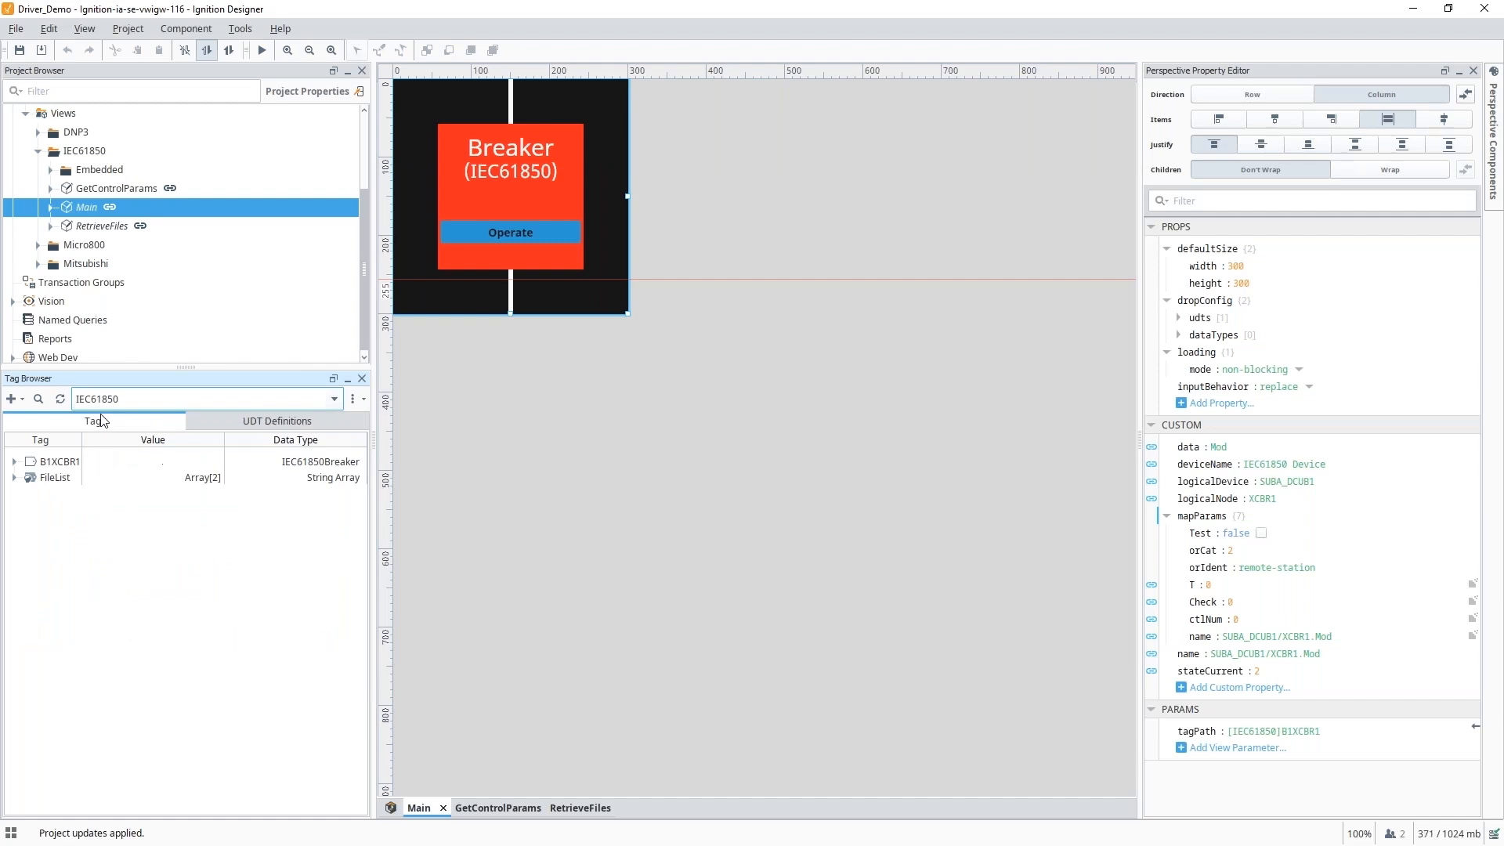
pyautogui.click(109, 403)
pyautogui.click(113, 451)
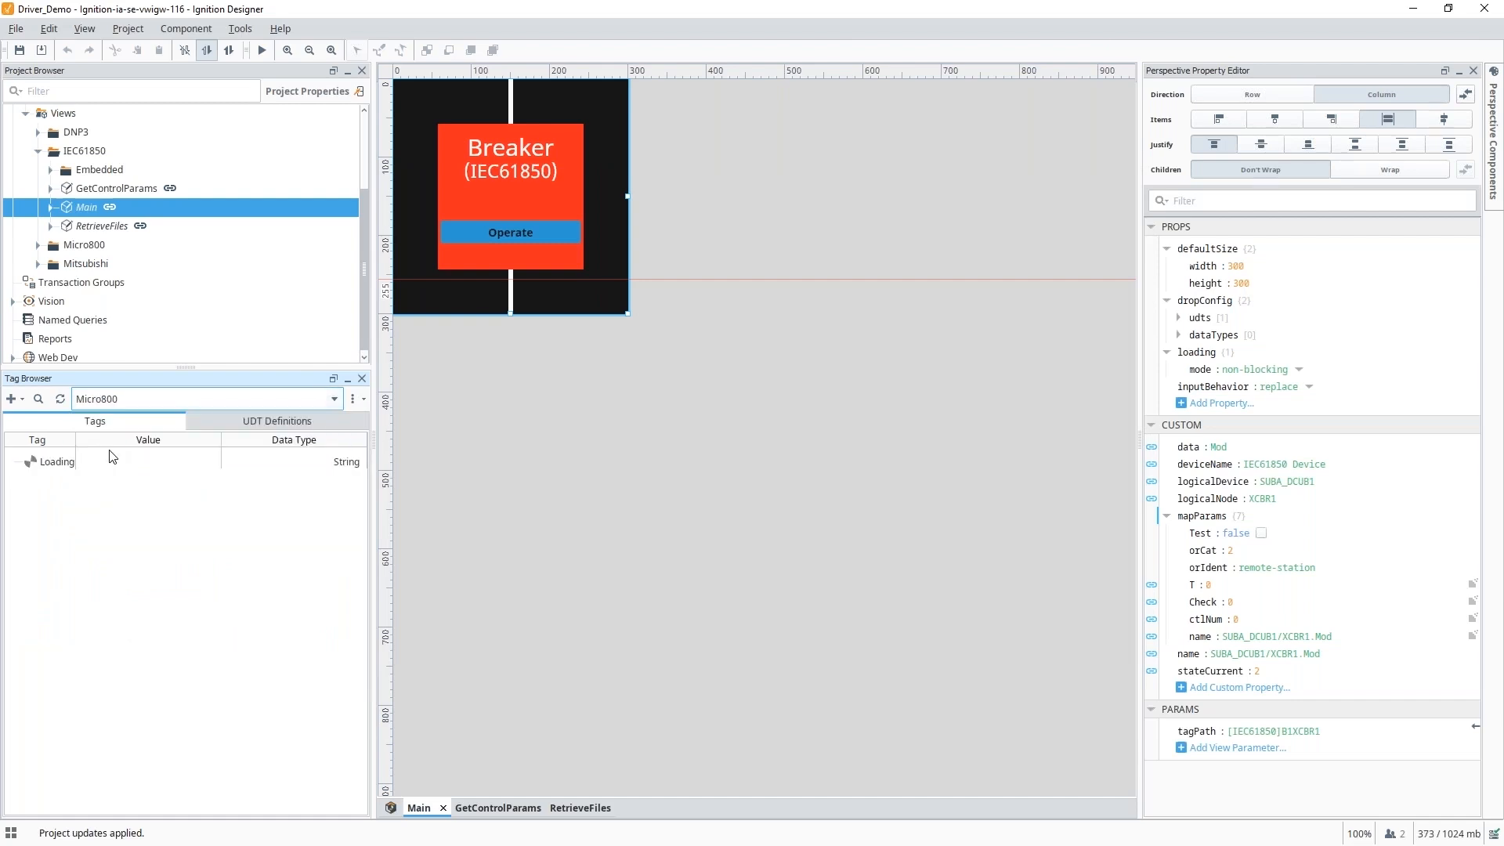
# Inspect the Heat Exchanger UDT definition's members, including FaultTime, then return to Tags.
pyautogui.click(255, 422)
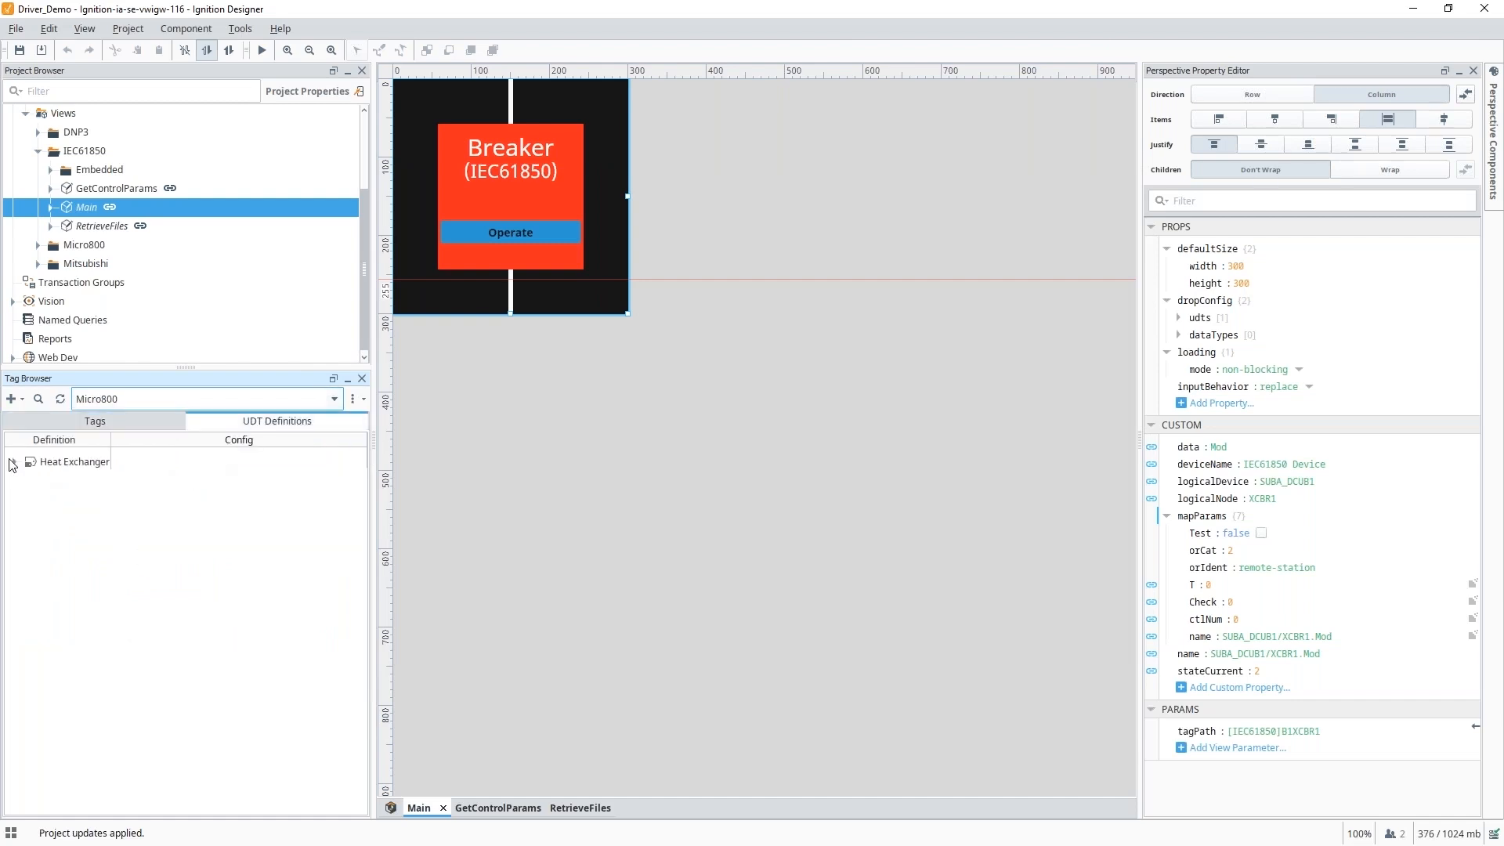
pyautogui.click(15, 463)
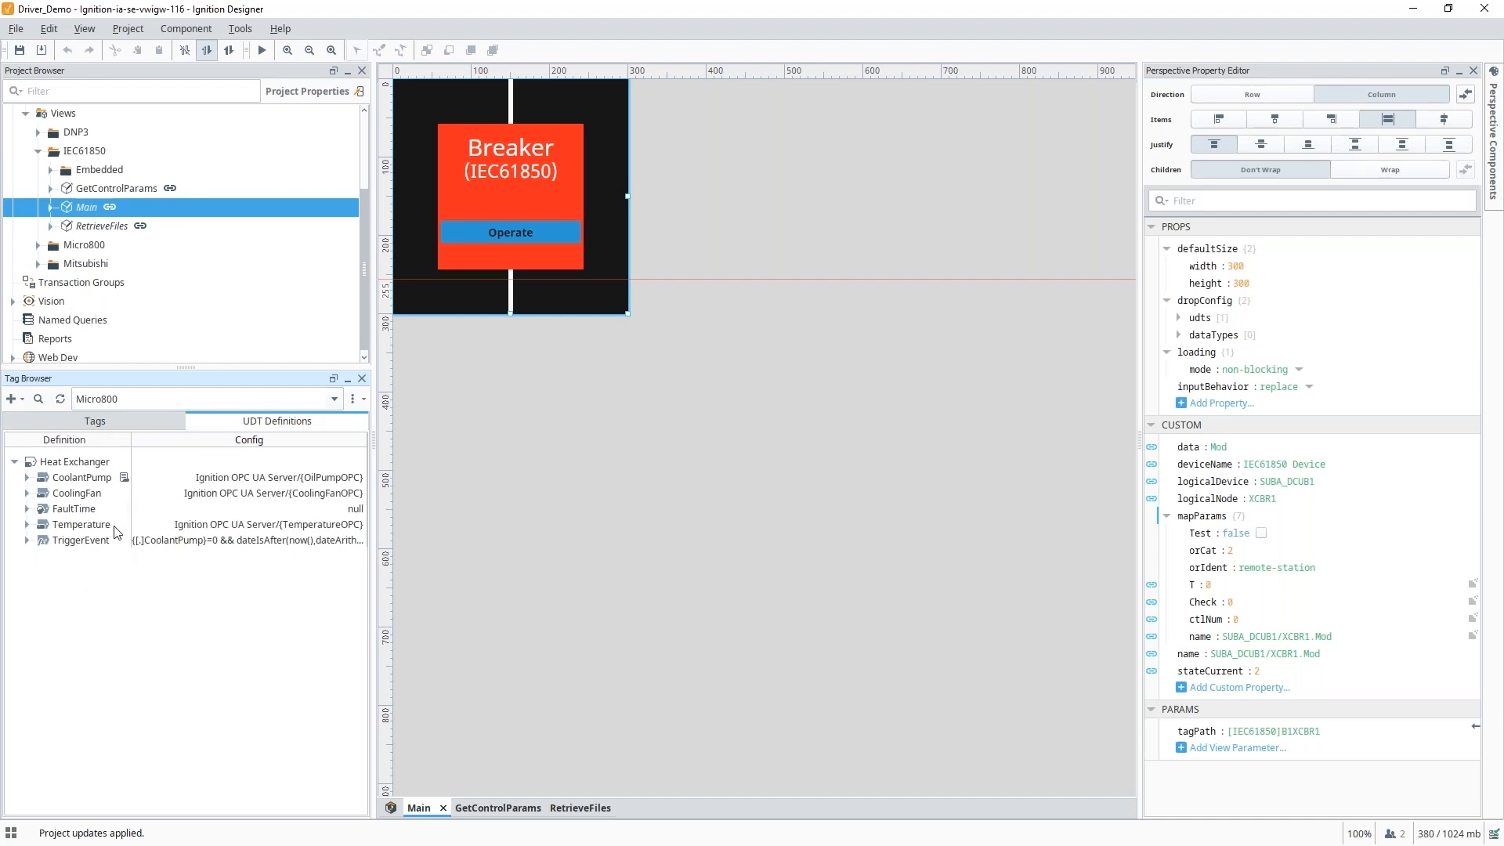
pyautogui.click(90, 512)
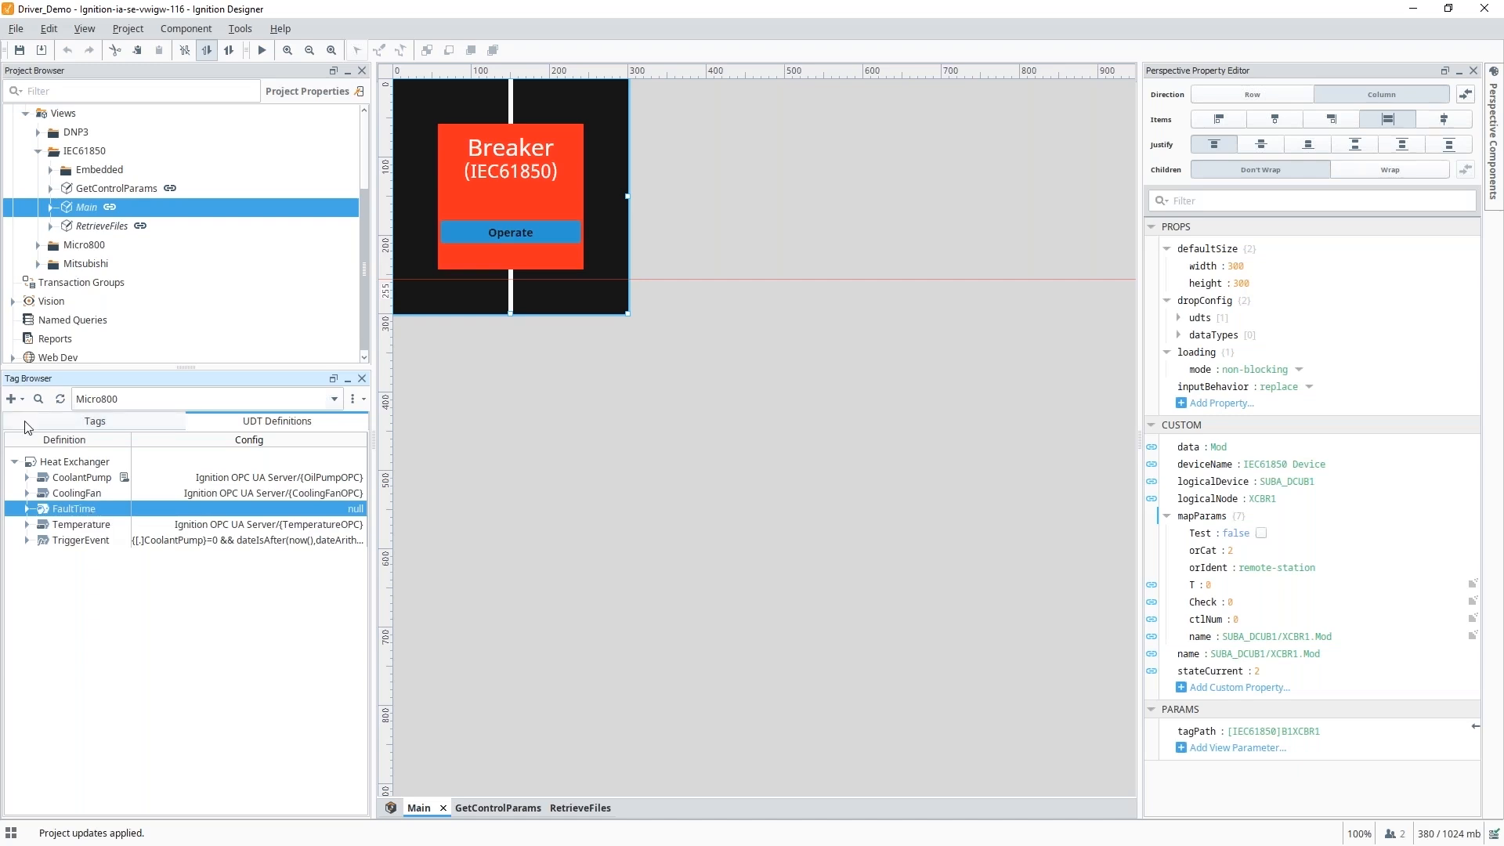
pyautogui.click(15, 462)
pyautogui.click(49, 427)
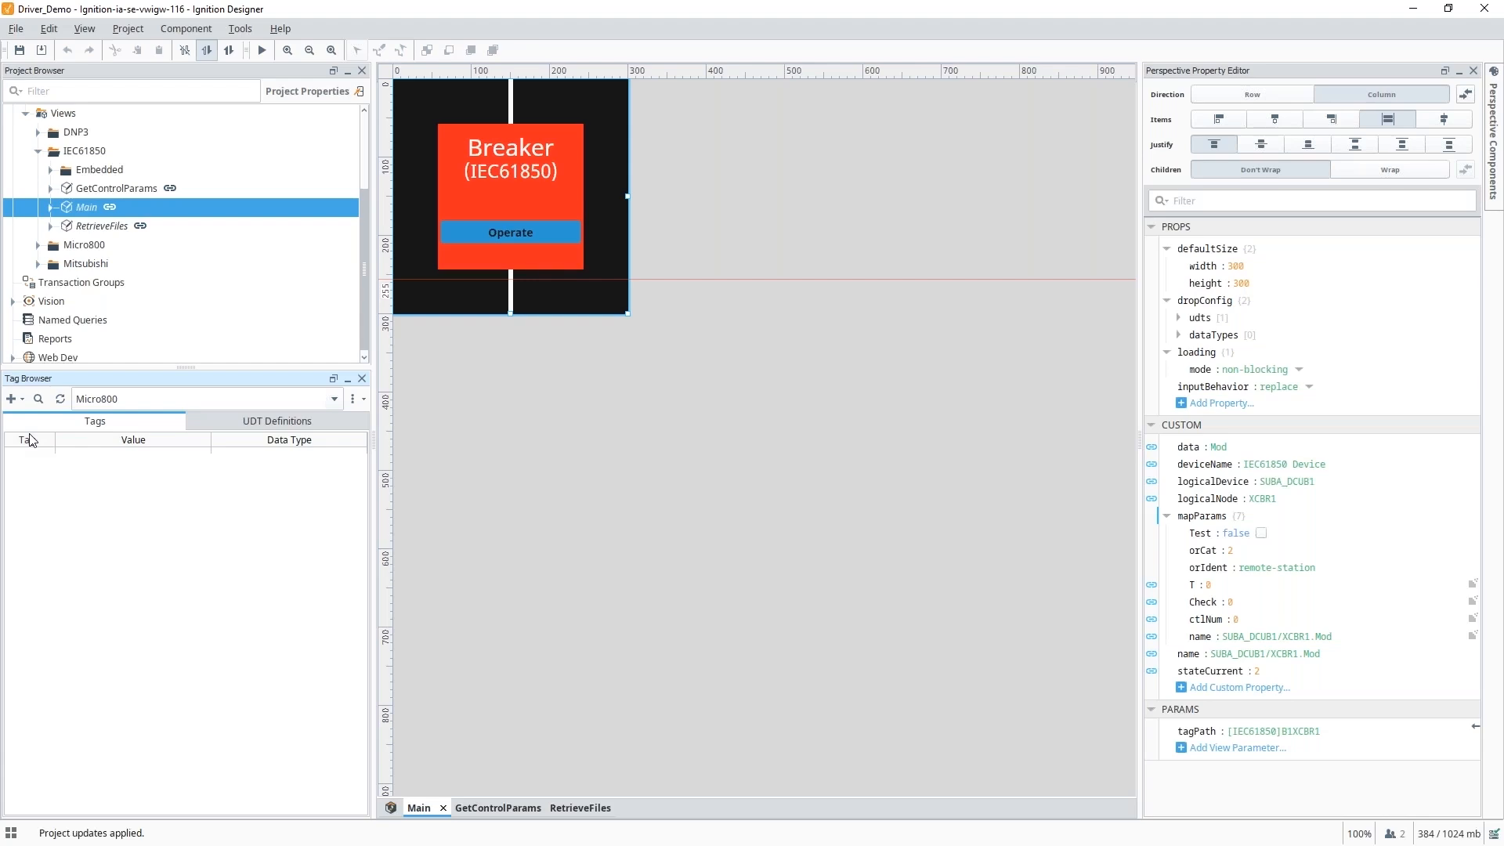
# Create a Heat Exchanger UDT instance named HeatExchanger in Micro800 and expand its members.
pyautogui.click(13, 399)
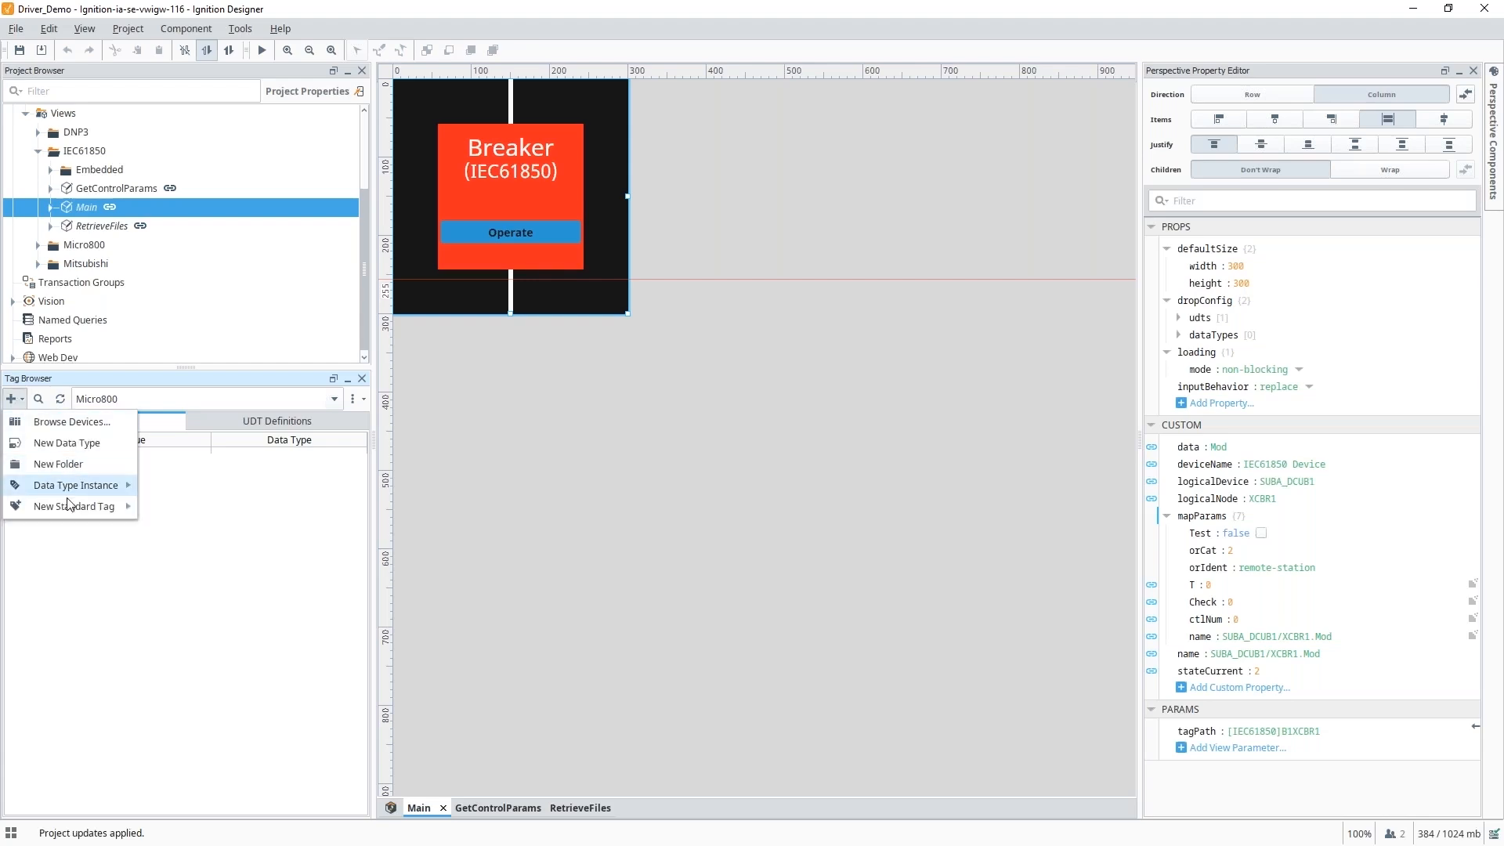
pyautogui.moveTo(76, 492)
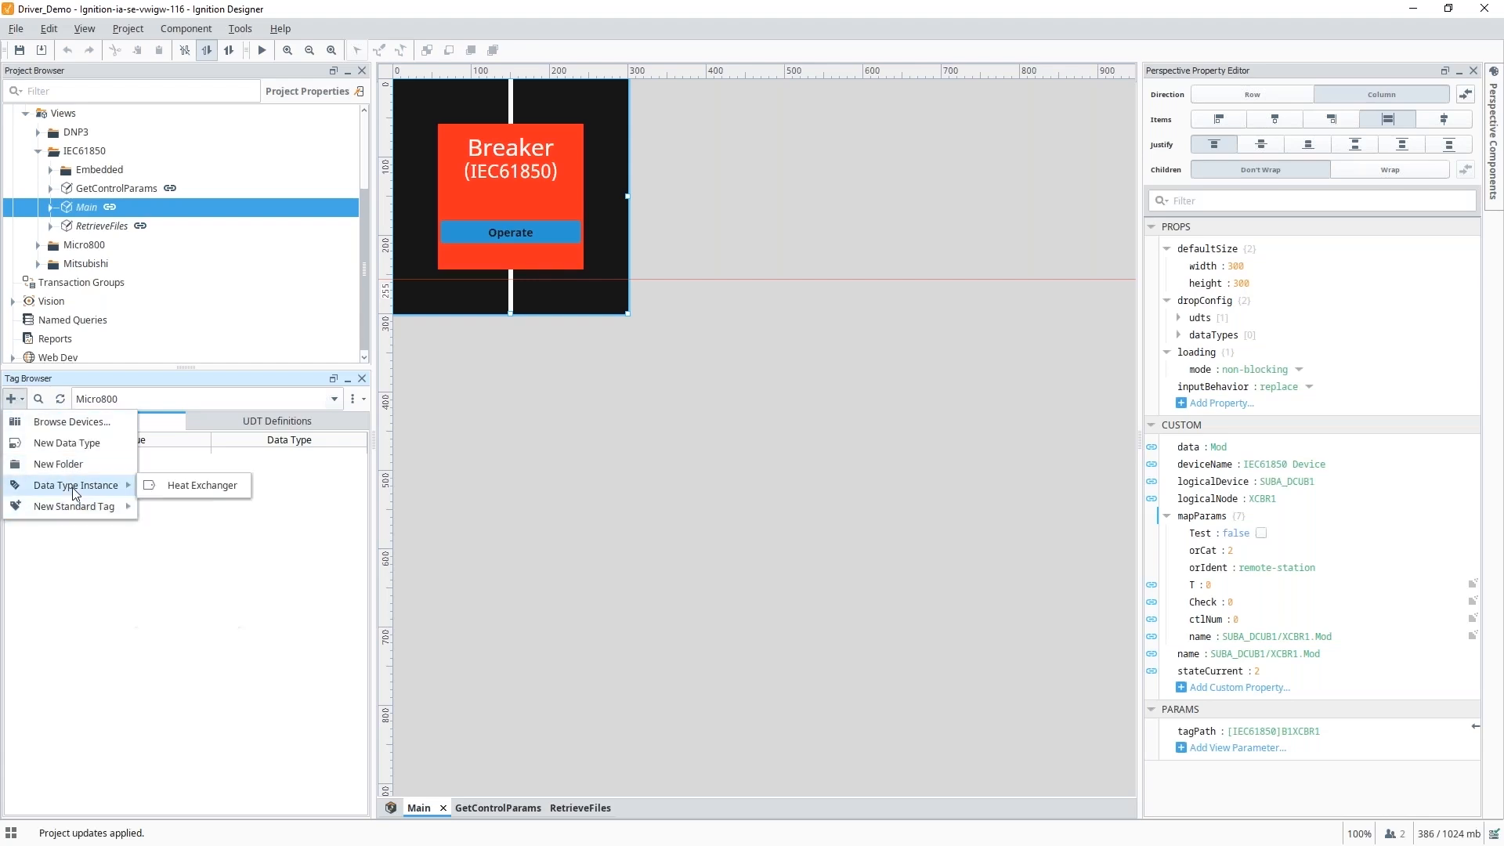
pyautogui.click(182, 487)
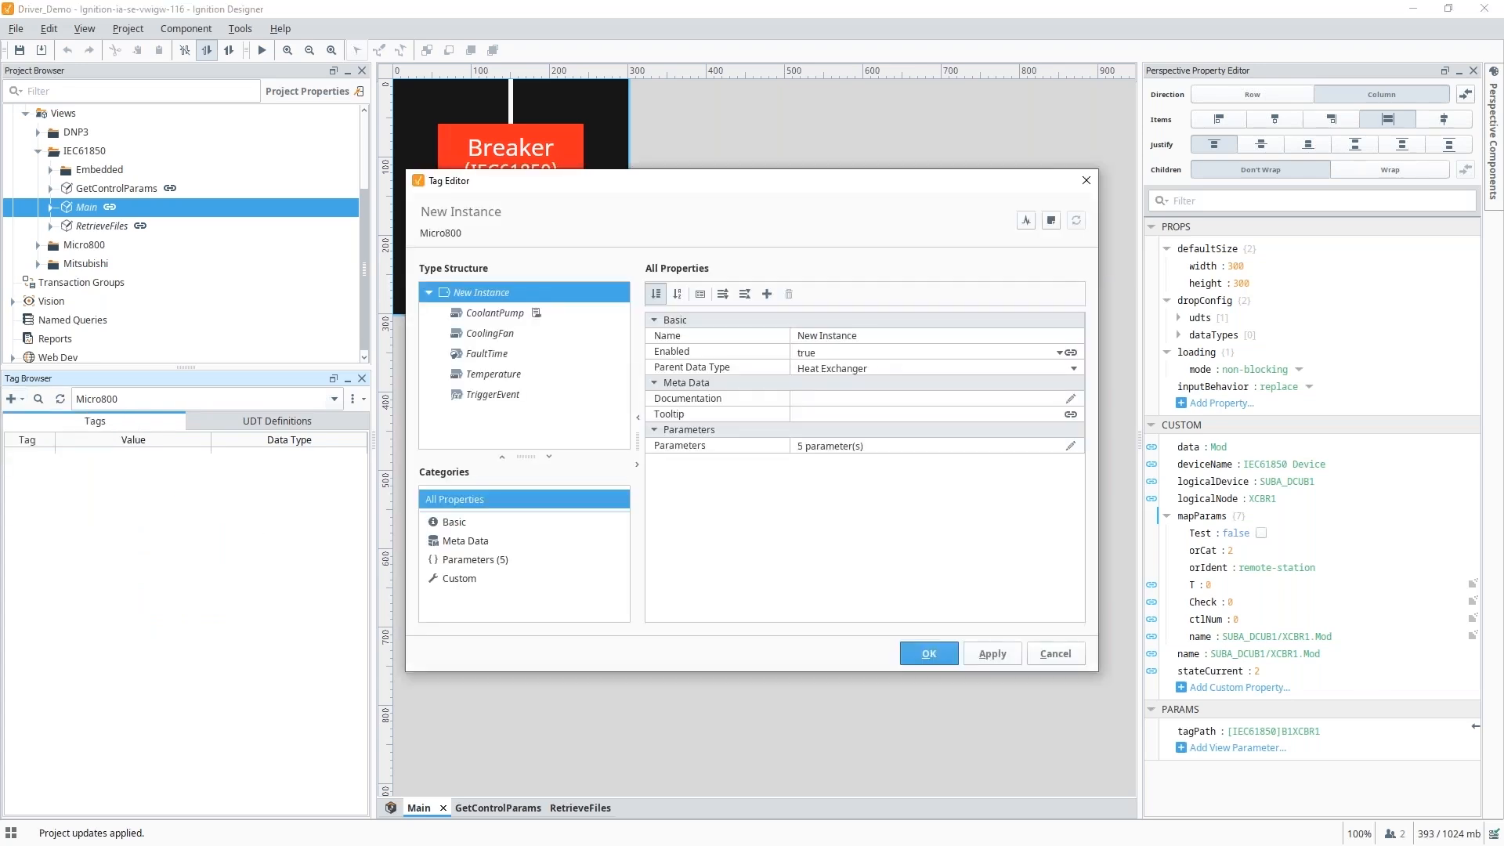
pyautogui.click(889, 335)
pyautogui.write('HeatExchanger')
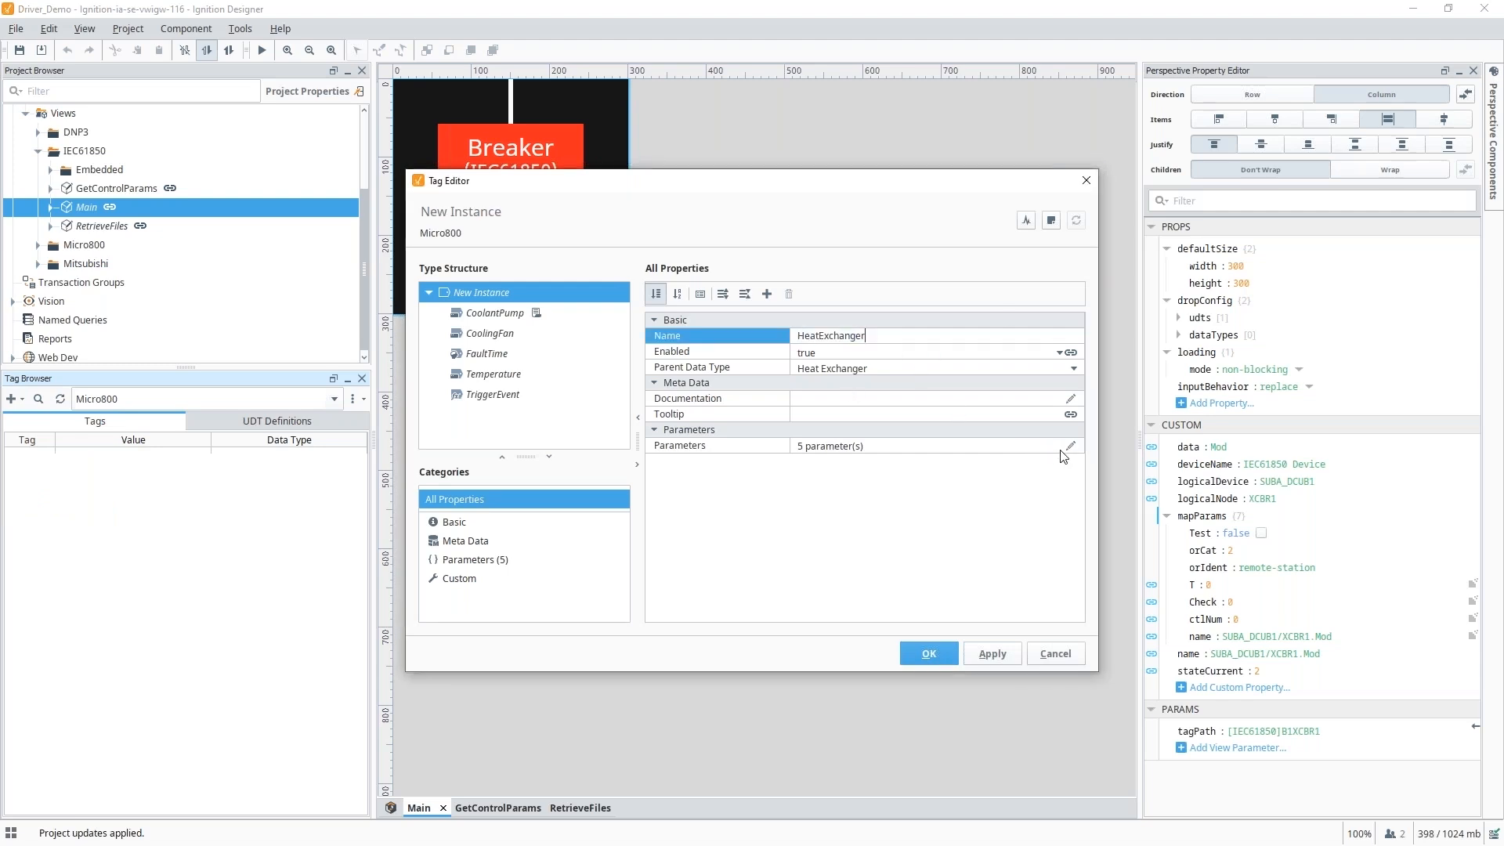
pyautogui.click(1071, 446)
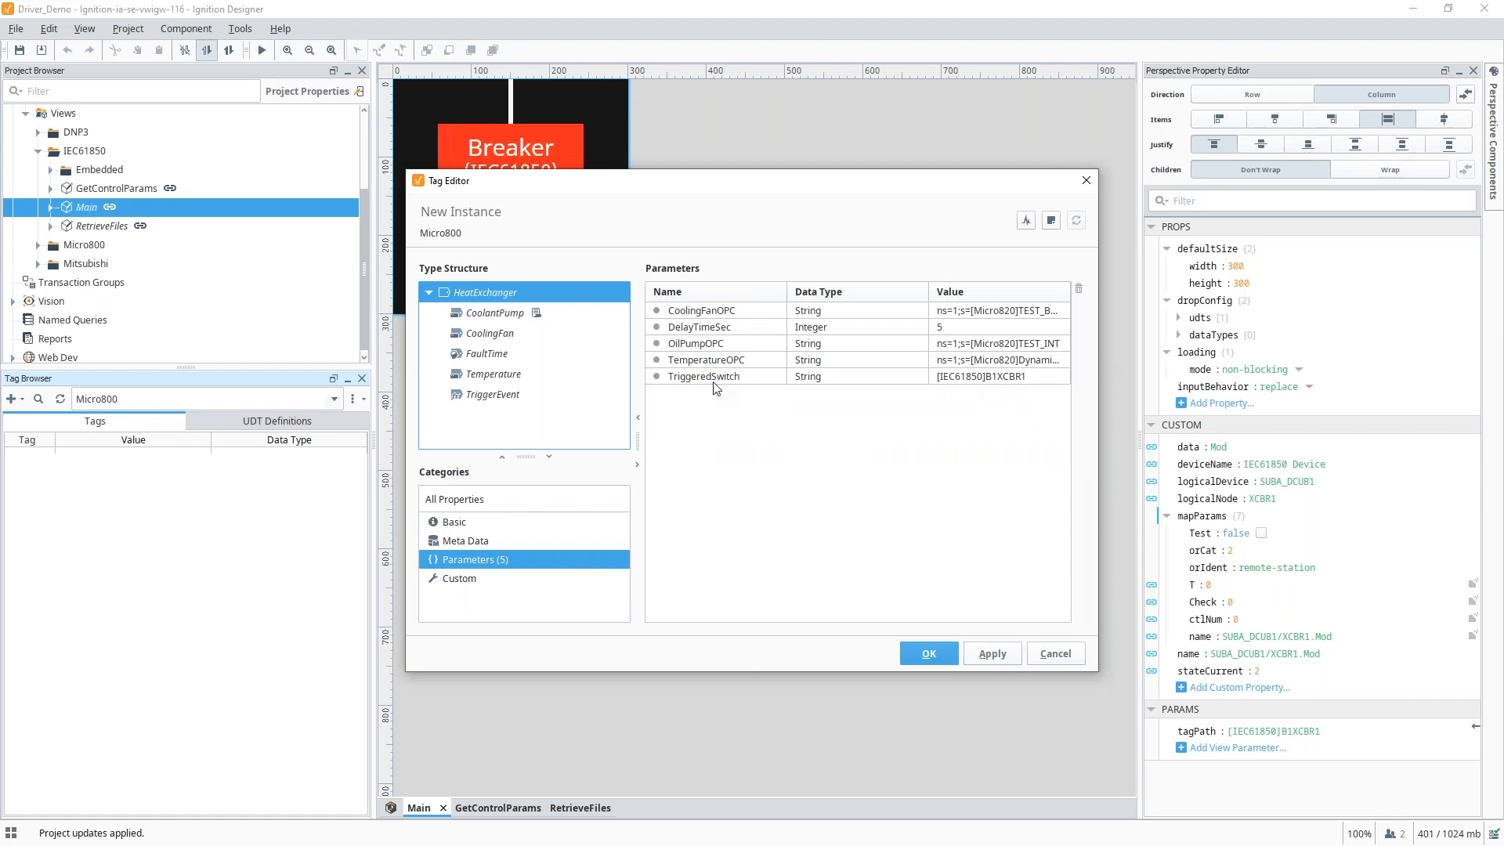
pyautogui.click(1009, 379)
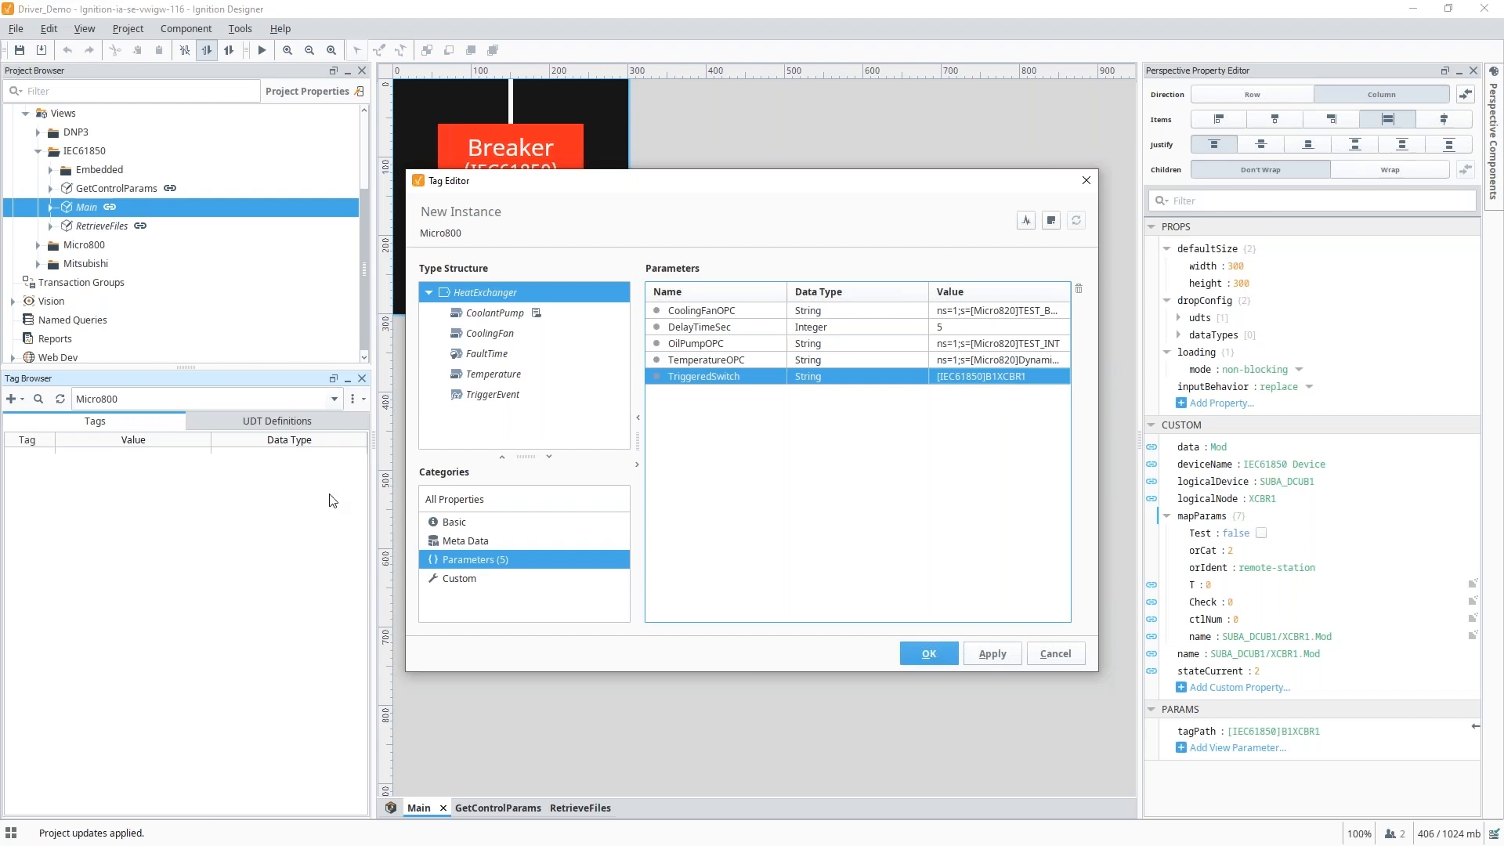
pyautogui.click(1003, 654)
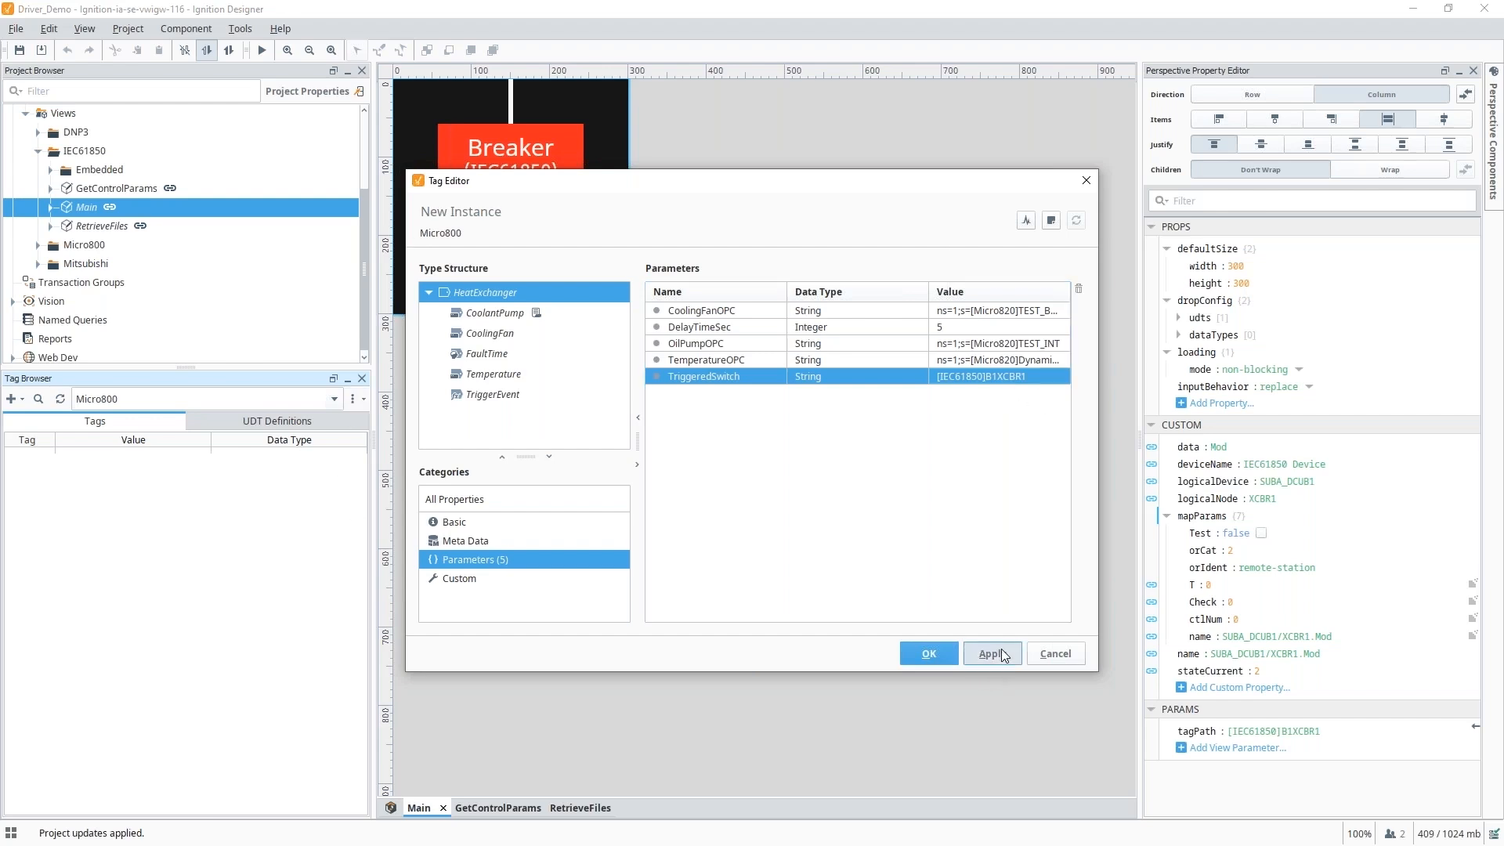
pyautogui.click(934, 656)
pyautogui.click(13, 463)
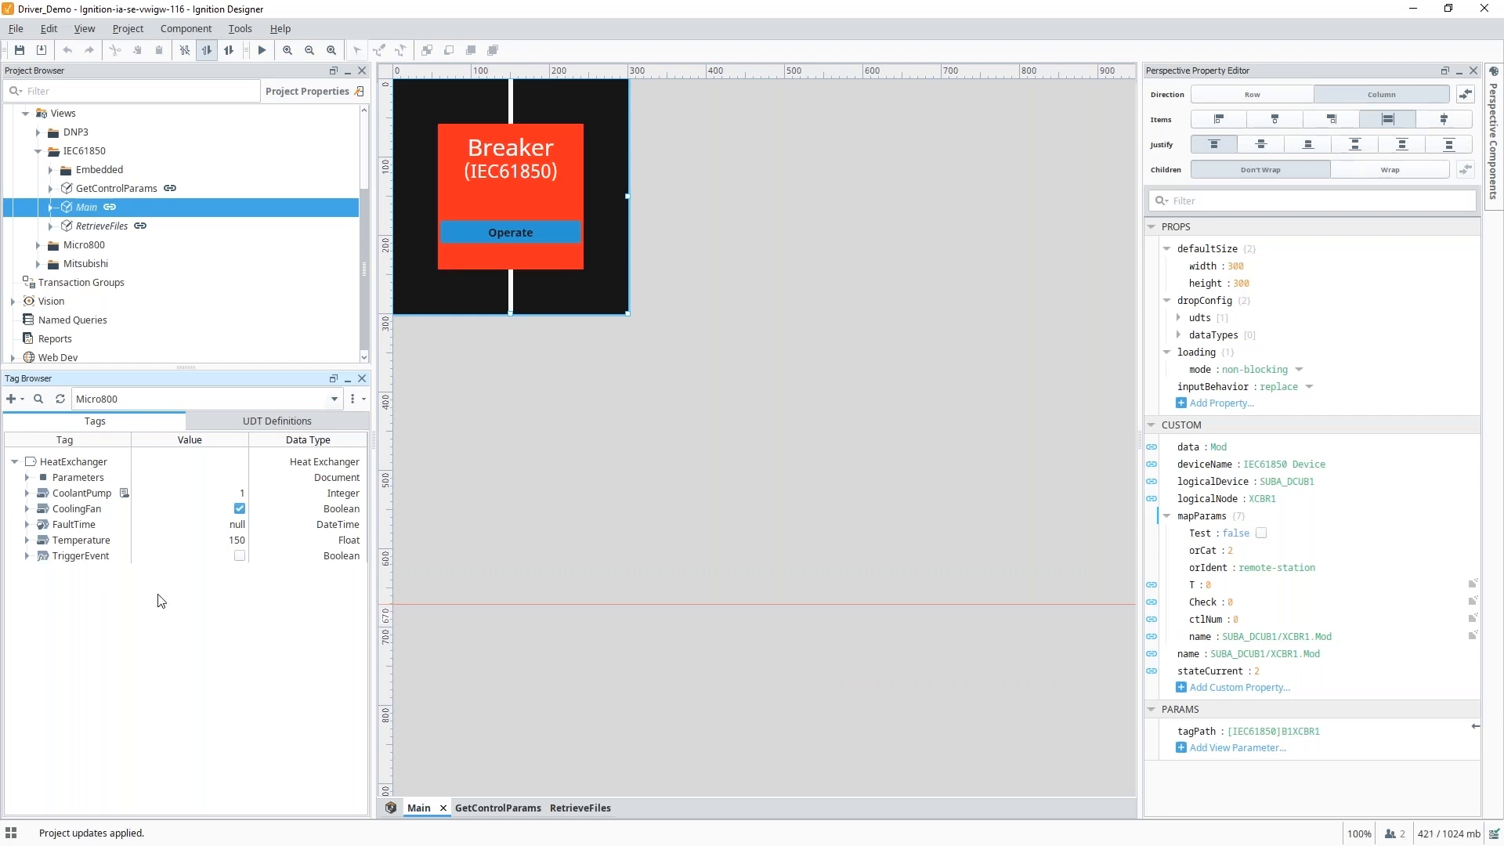
# Collapse IEC61850 and open the Micro800 HeatExchanger view.
pyautogui.scroll(3, 50, 255)
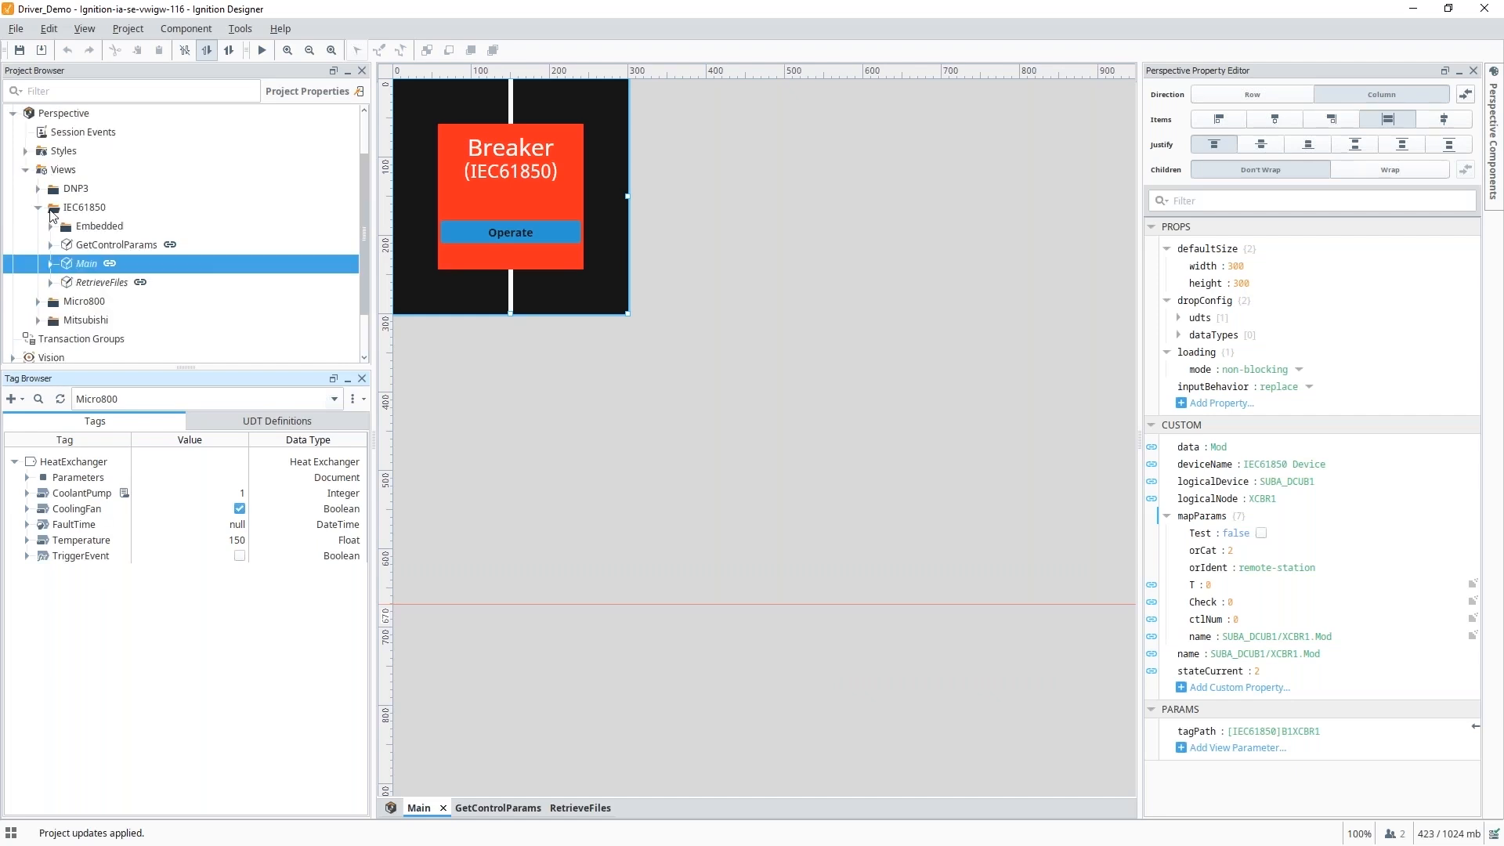
pyautogui.click(38, 208)
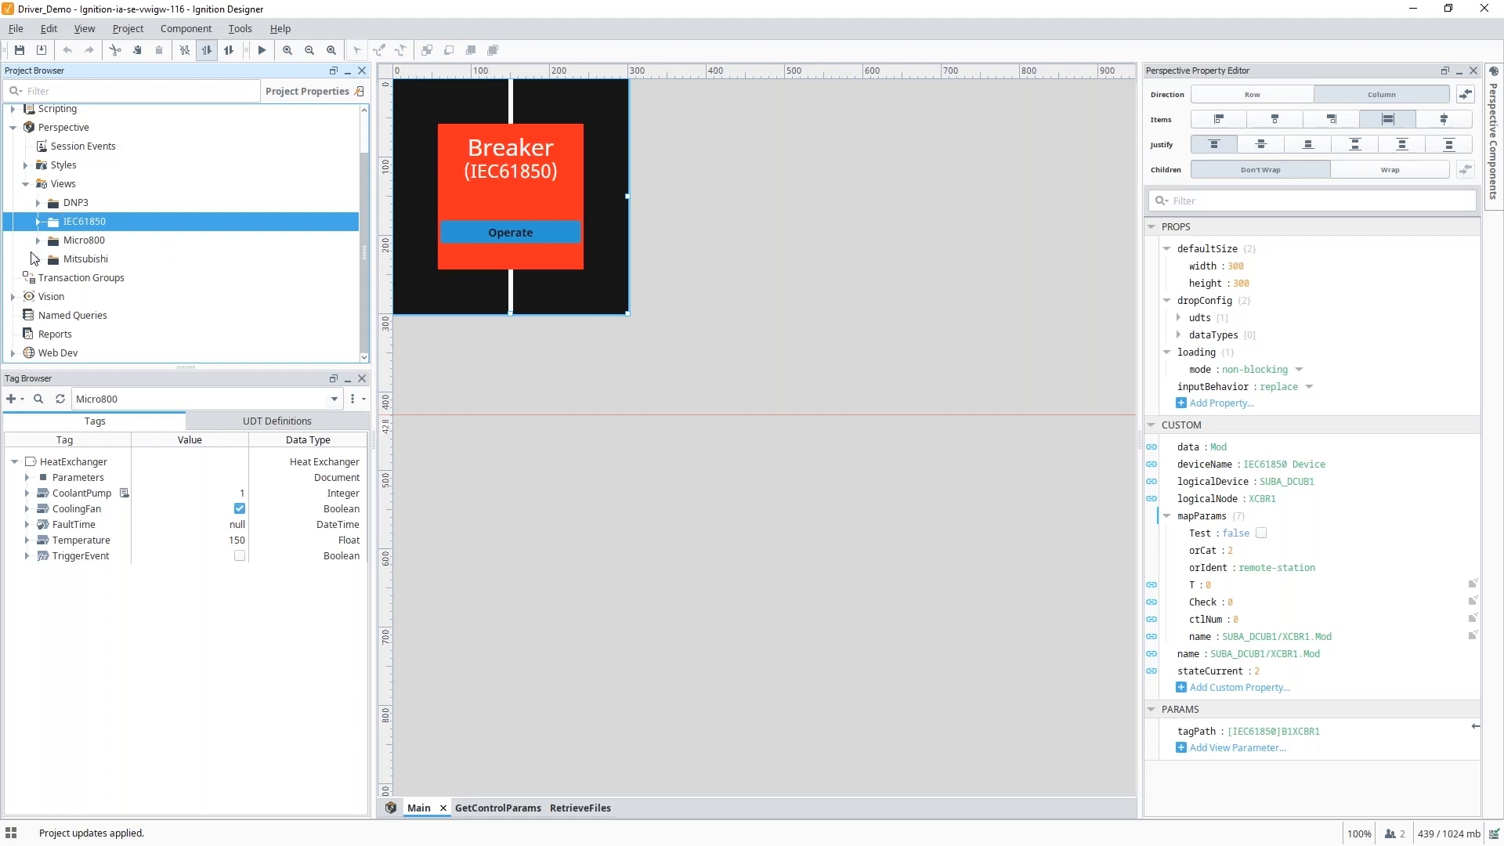
pyautogui.click(38, 240)
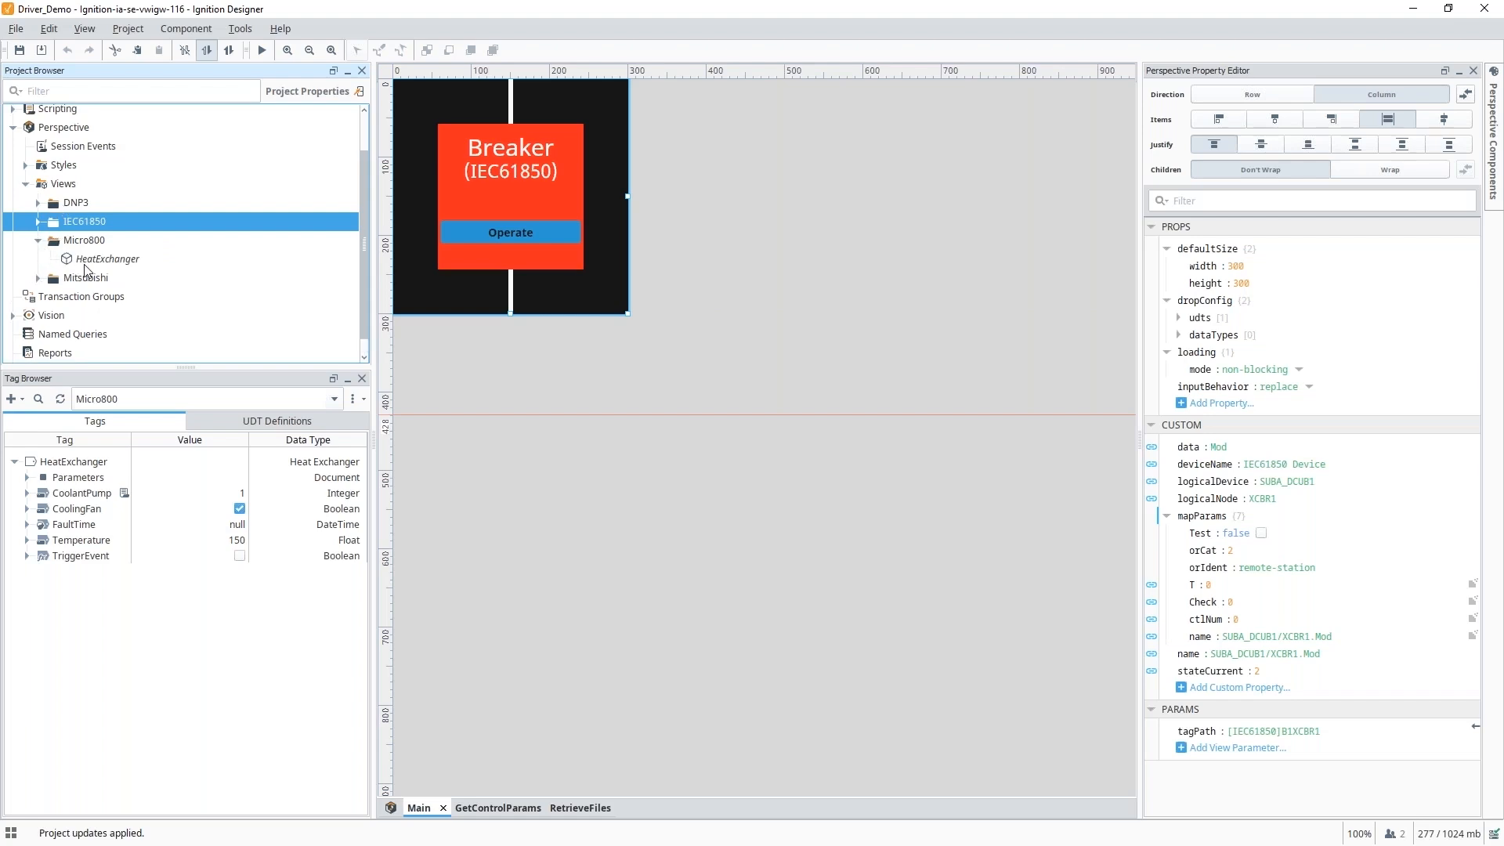
pyautogui.doubleClick(84, 262)
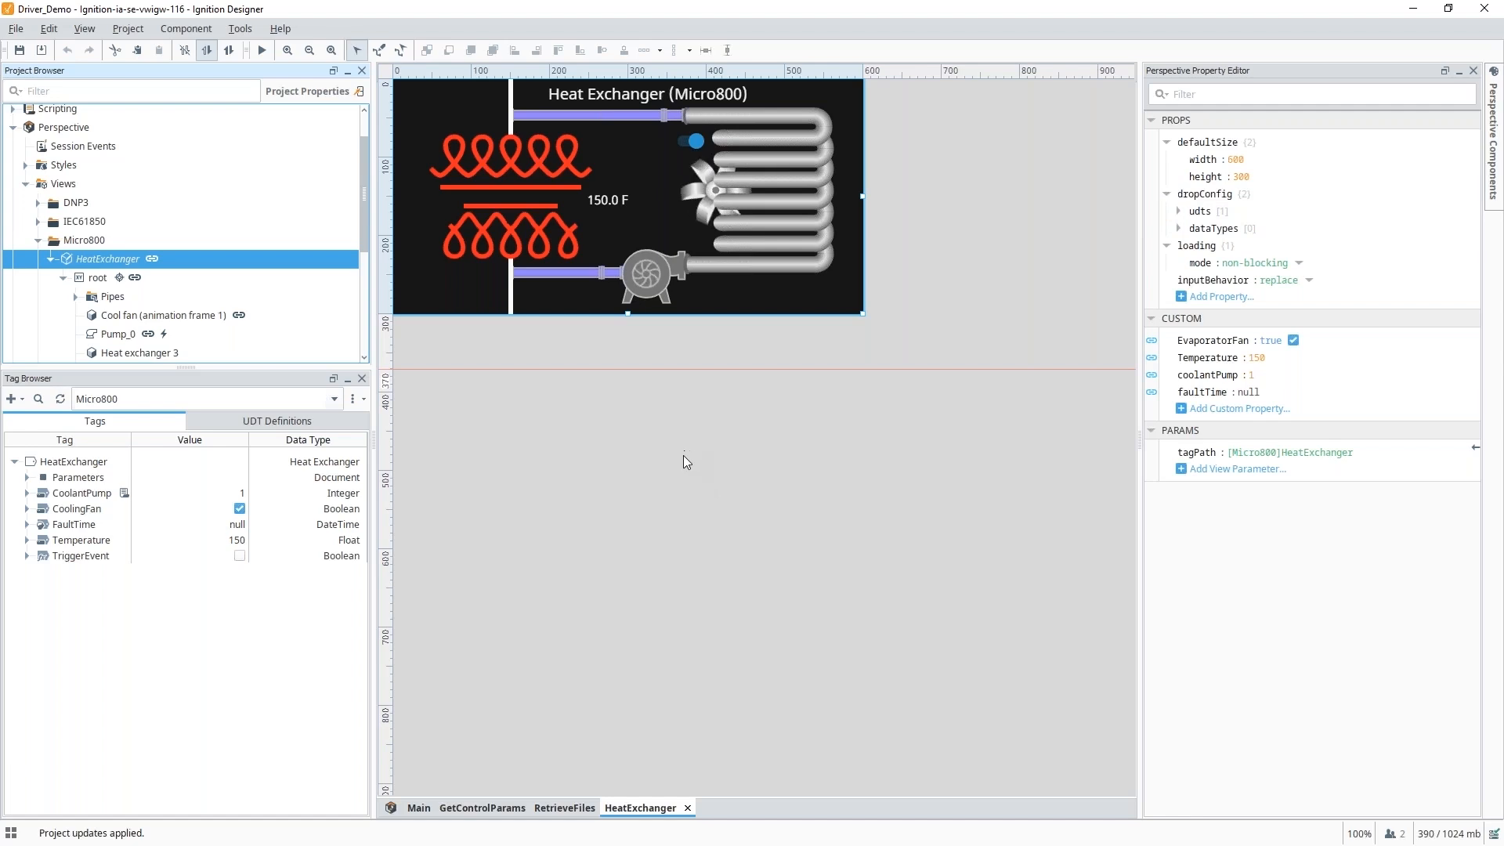
# Test the view in preview mode by toggling the cooling fan off and on.
pyautogui.click(262, 50)
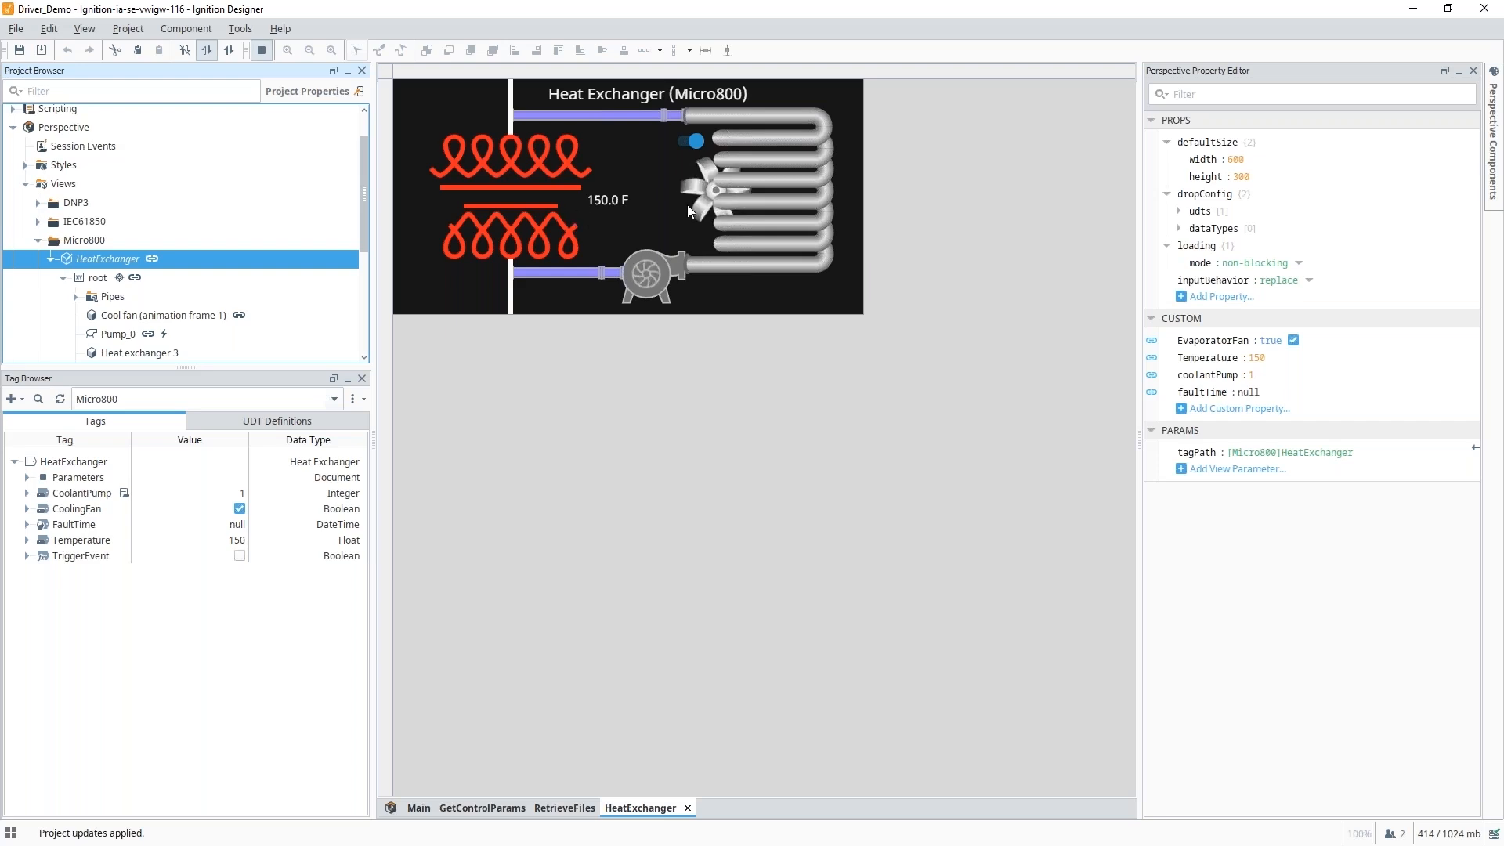
pyautogui.click(695, 141)
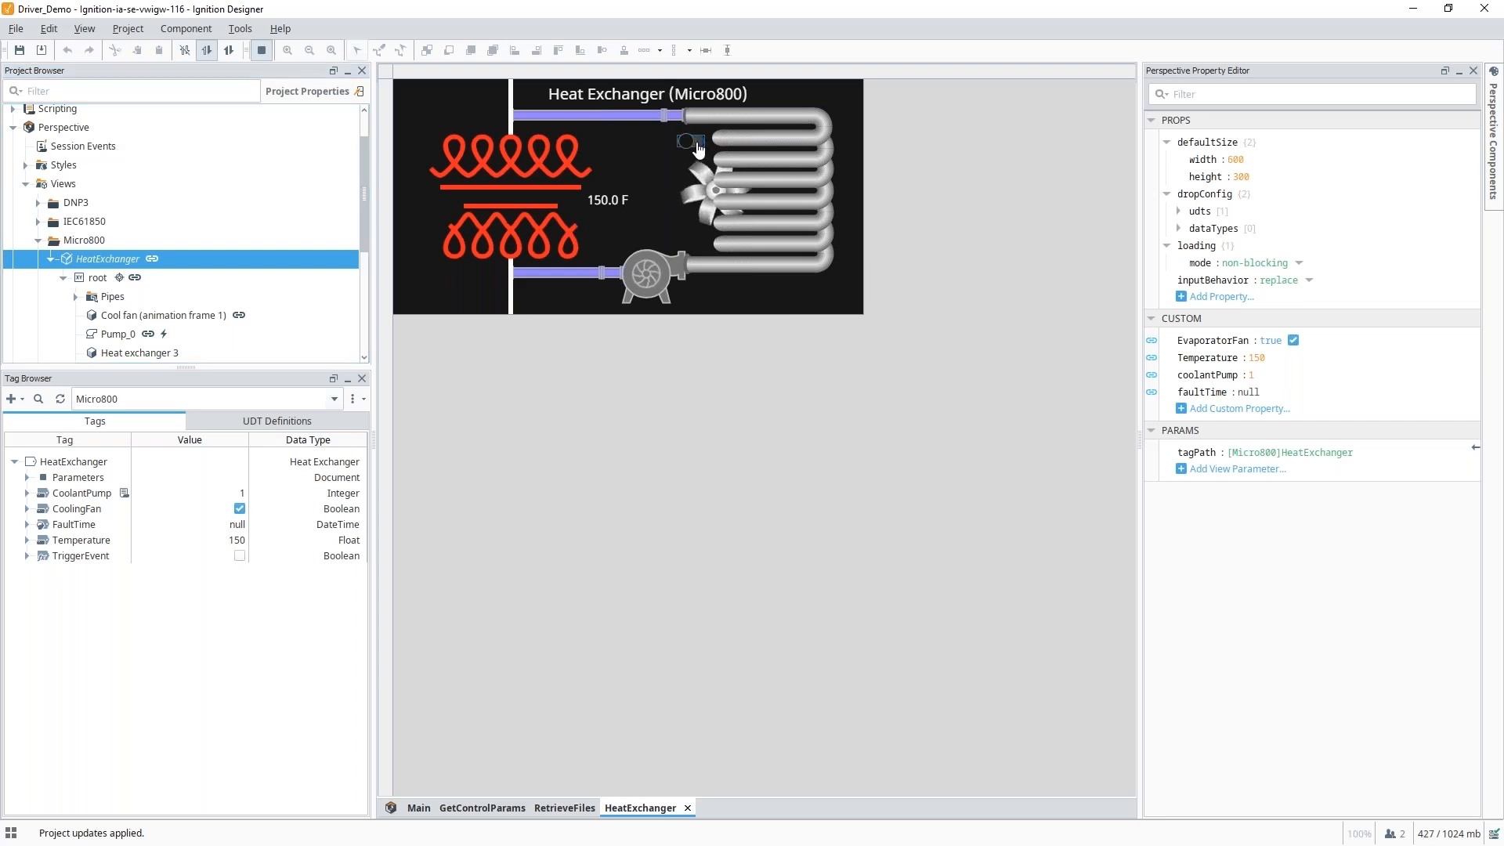
pyautogui.click(228, 50)
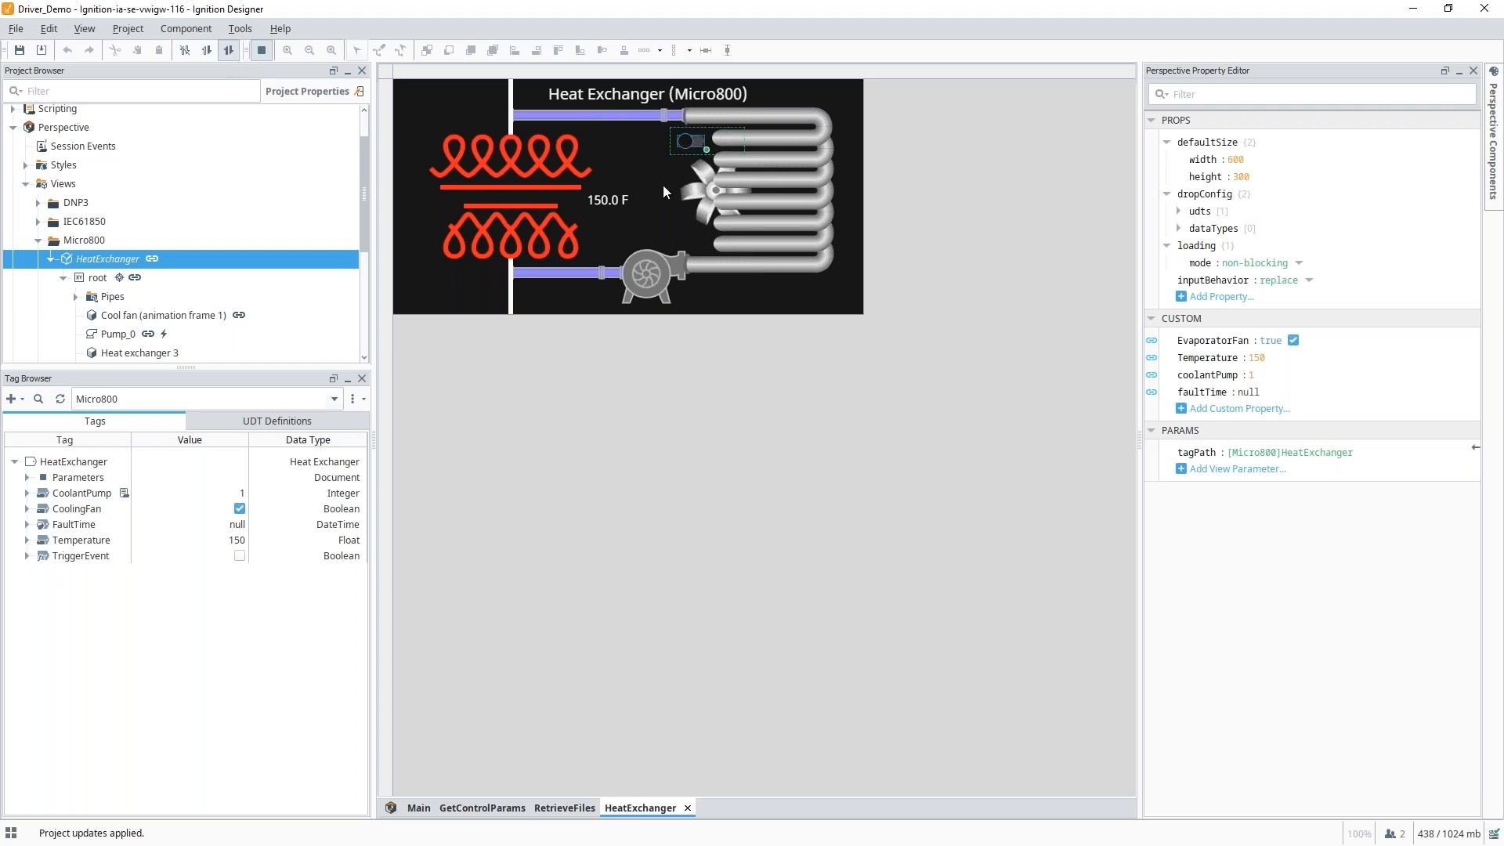
pyautogui.click(691, 146)
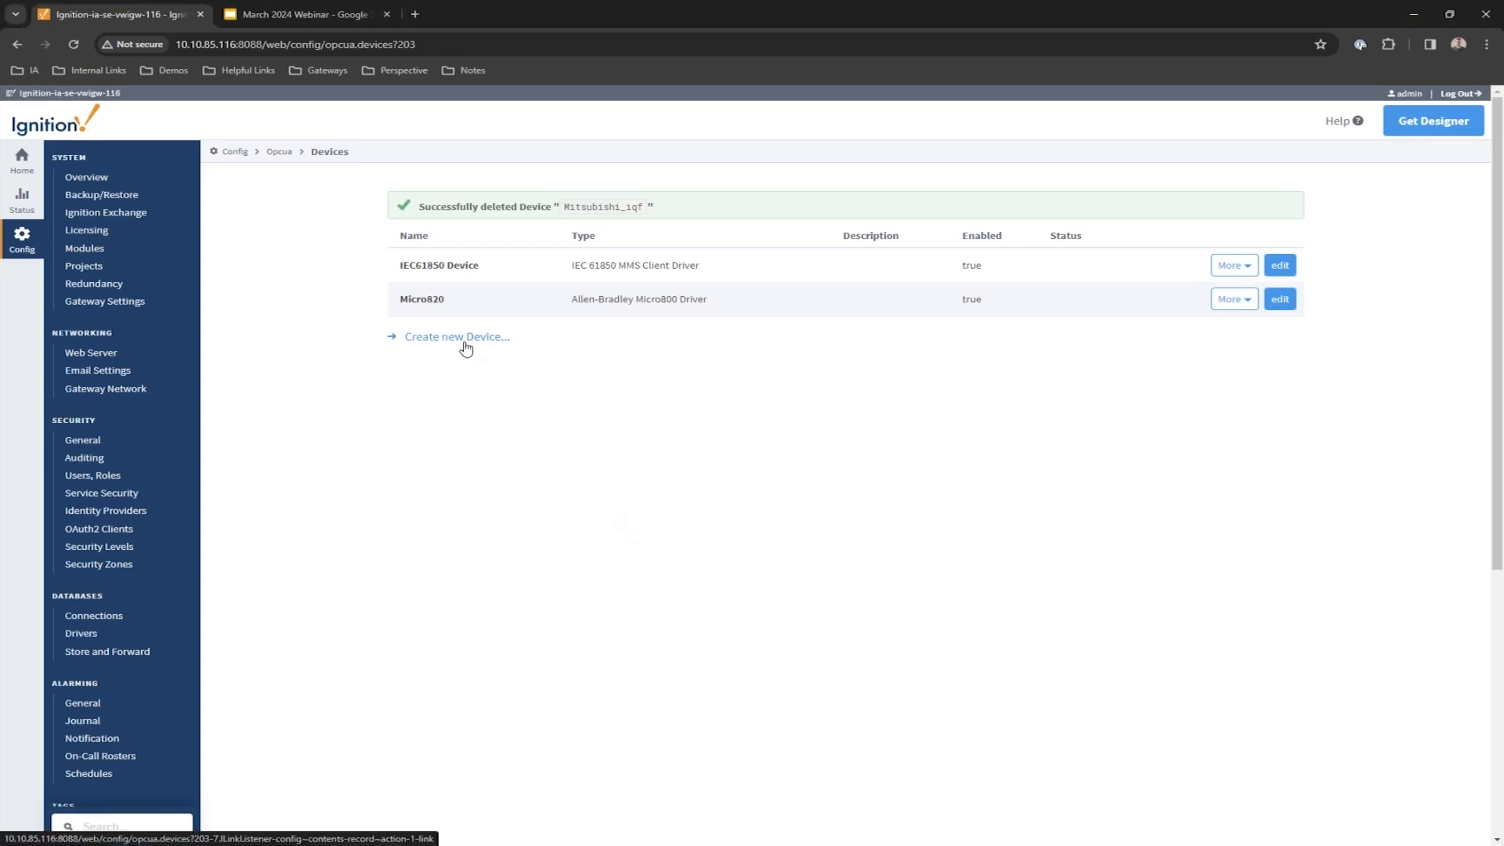
# Begin a new DNP3 Driver device and continue to its settings form.
pyautogui.scroll(-1, 235, 517)
pyautogui.scroll(-3, 236, 512)
pyautogui.click(450, 338)
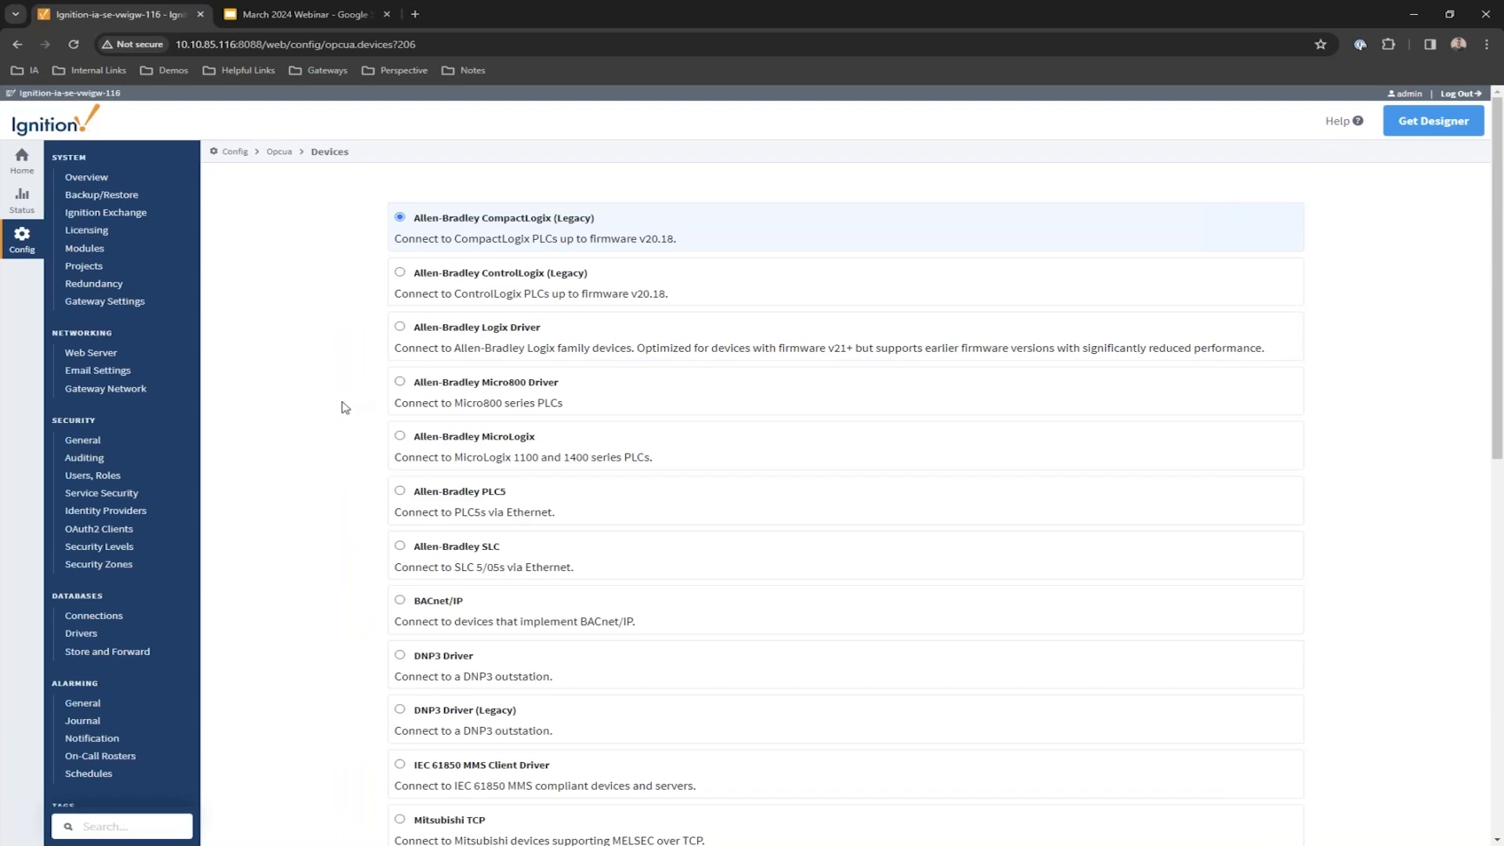
pyautogui.scroll(-1, 344, 407)
pyautogui.scroll(-3, 344, 407)
pyautogui.click(442, 384)
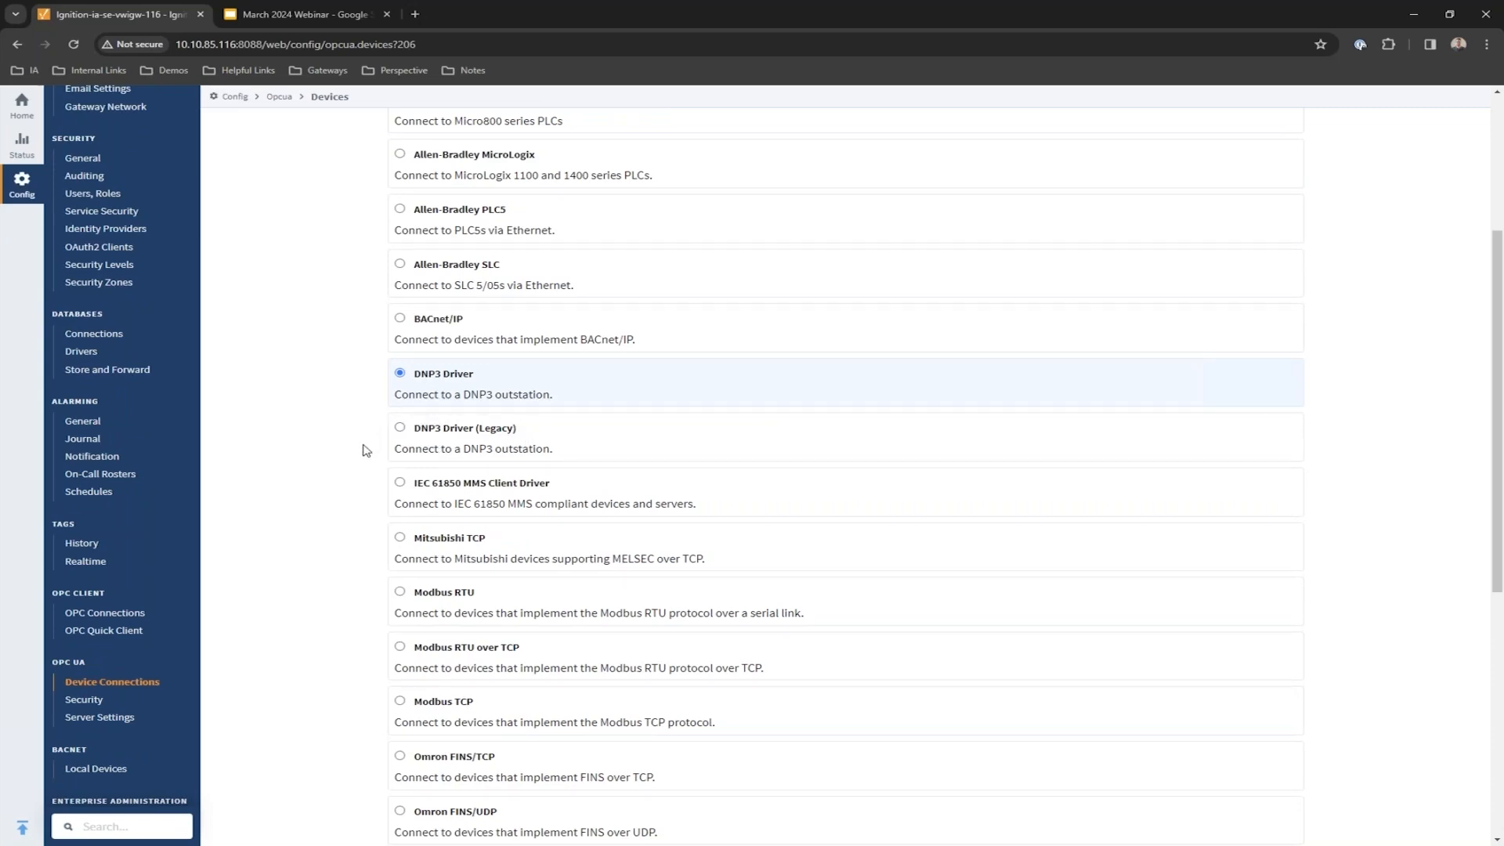
pyautogui.scroll(-6, 364, 449)
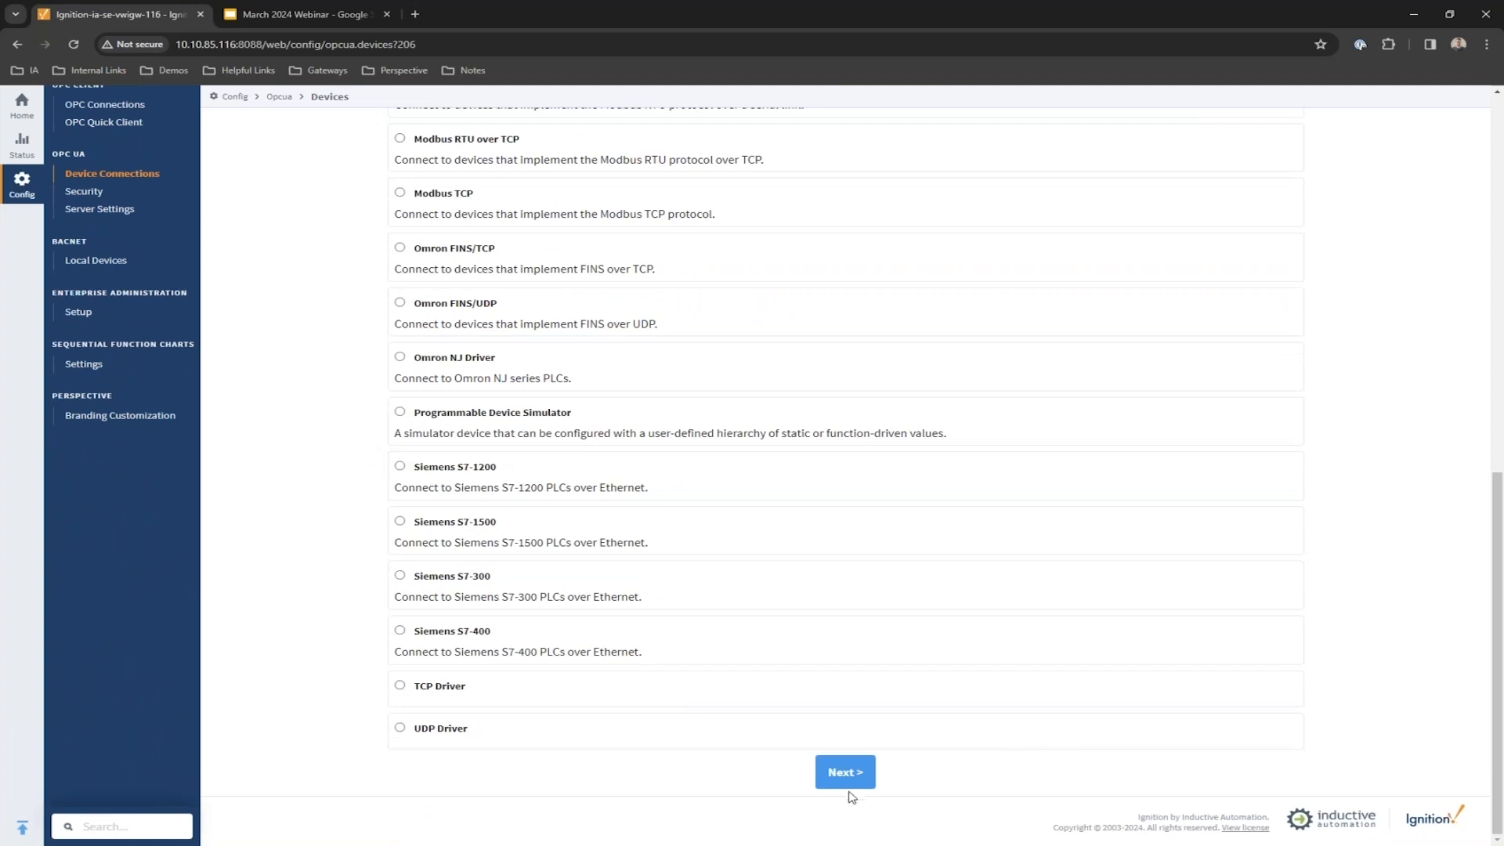
pyautogui.click(848, 786)
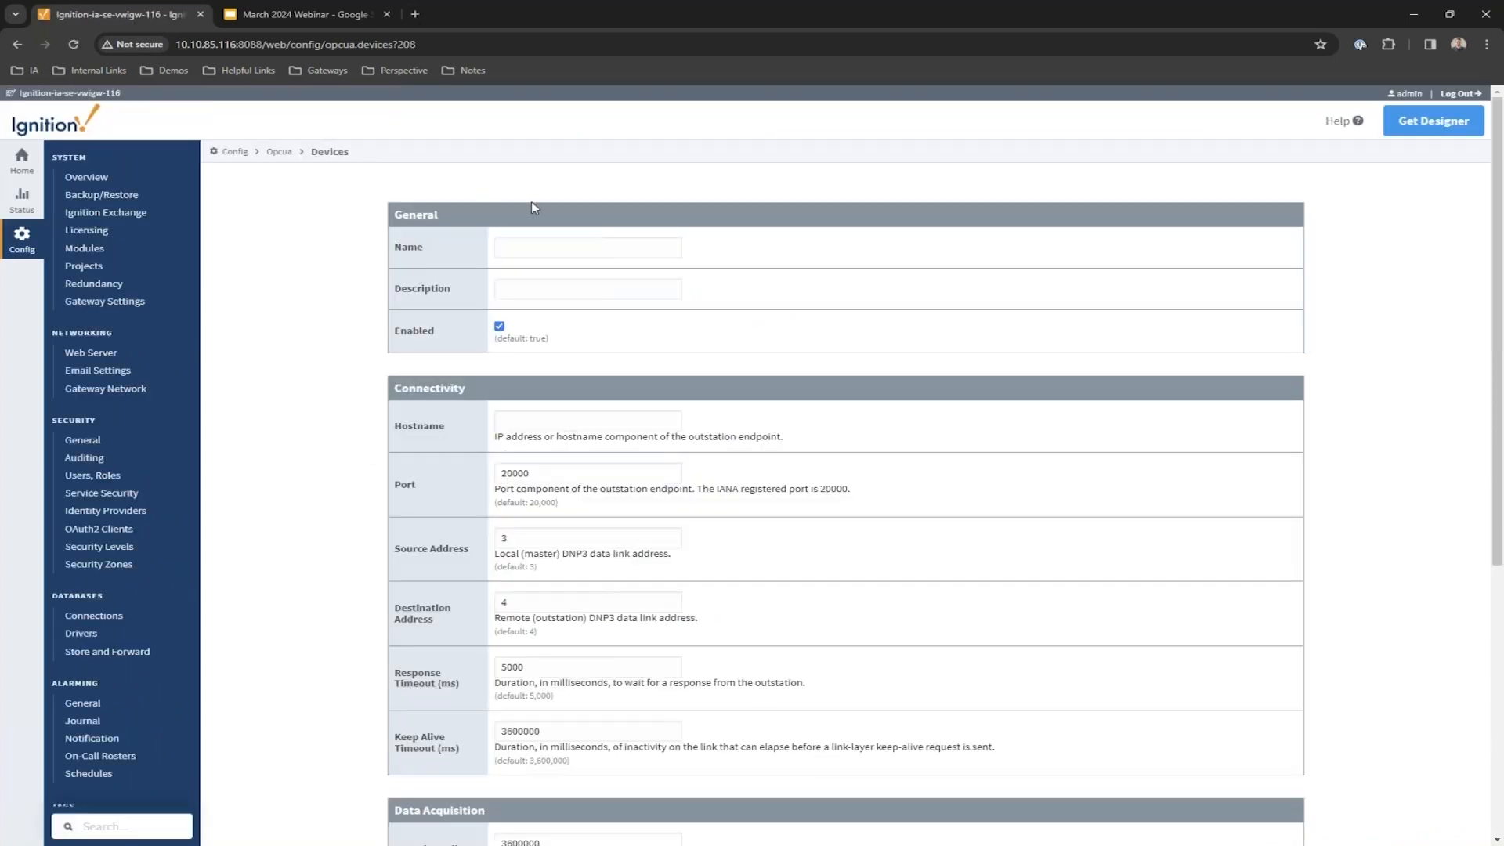
# Enter name DNP3, hostname 10.20.4.103, source address 30000 and destination address 0.
pyautogui.click(545, 247)
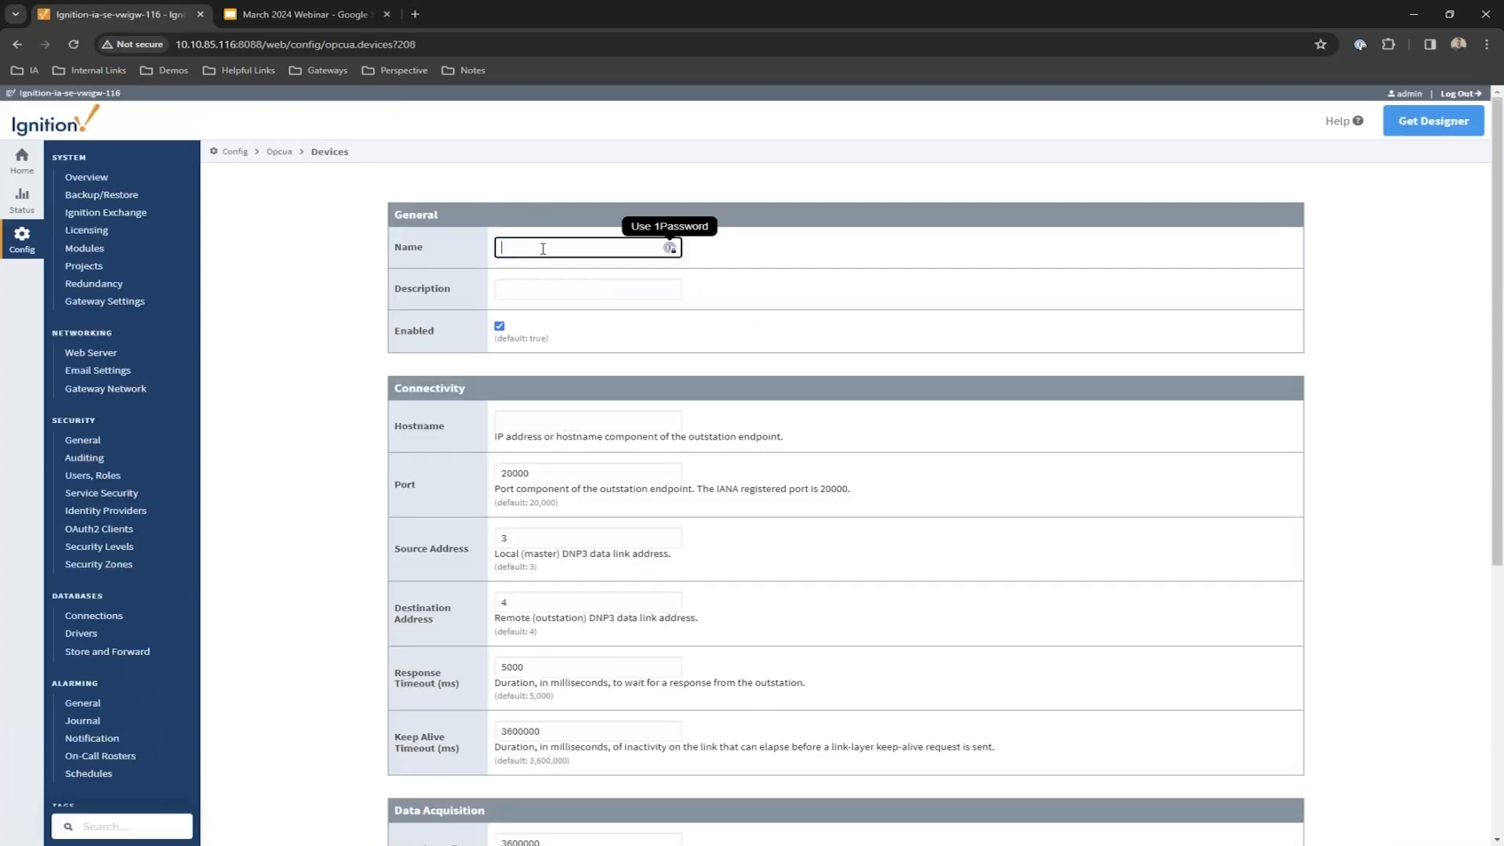
pyautogui.write('DNP3')
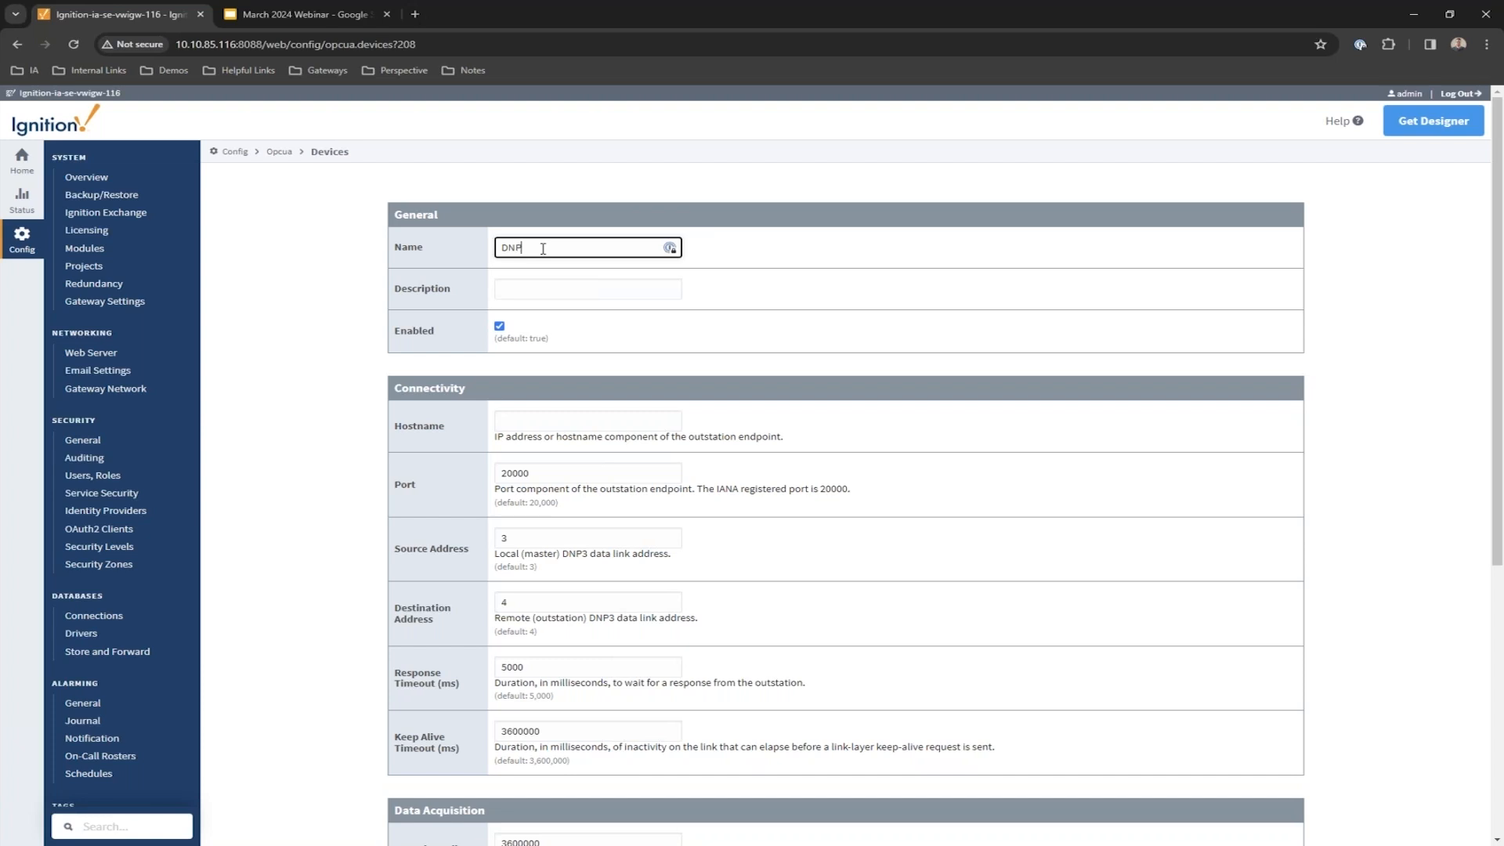
pyautogui.press('Tab')
pyautogui.press('Tab')
pyautogui.press('Tab')
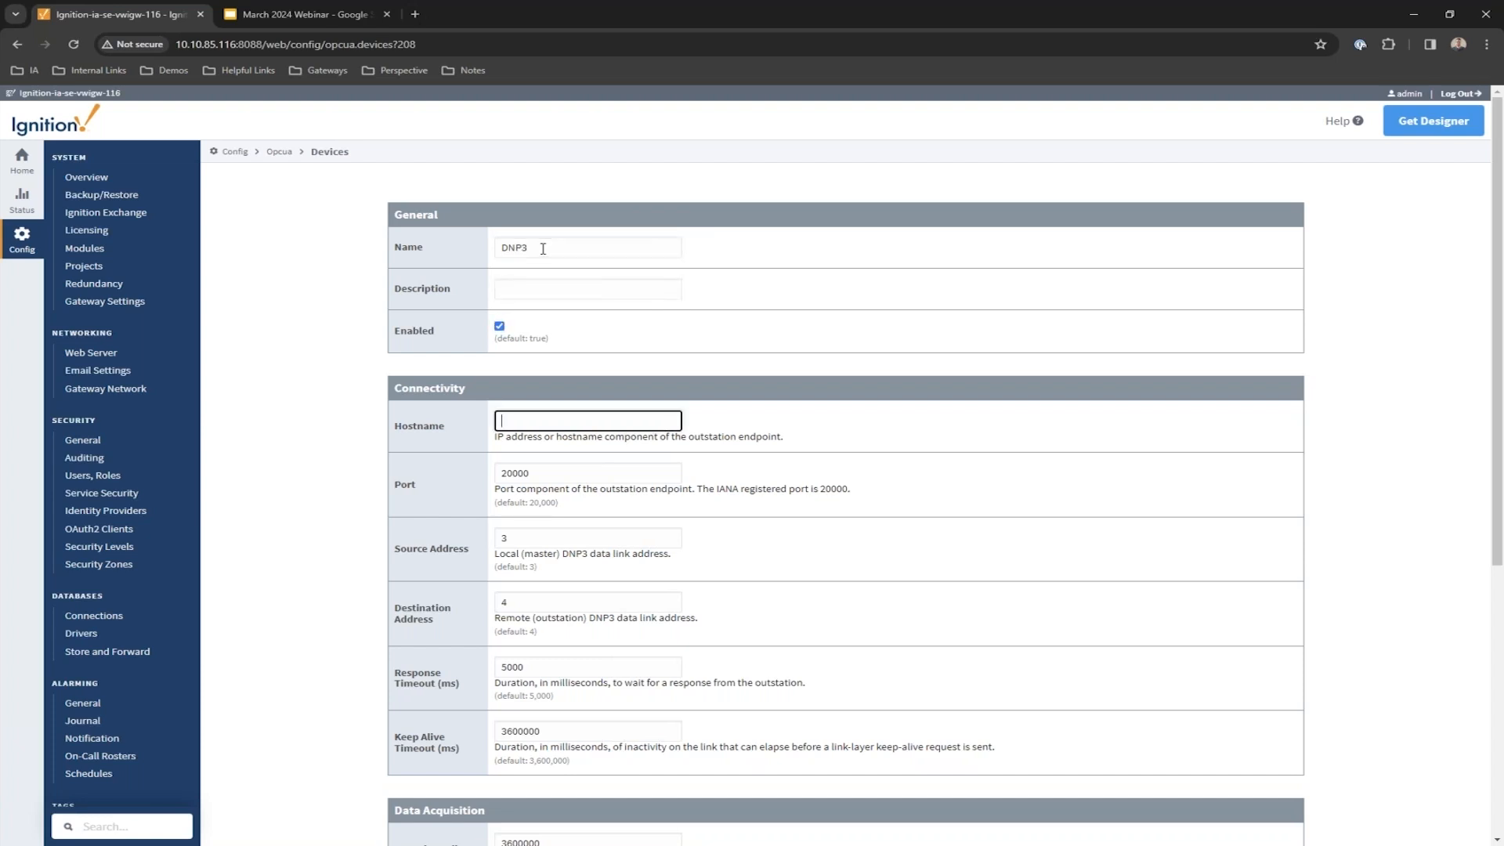
pyautogui.write('10.20.4.103')
pyautogui.press('Tab')
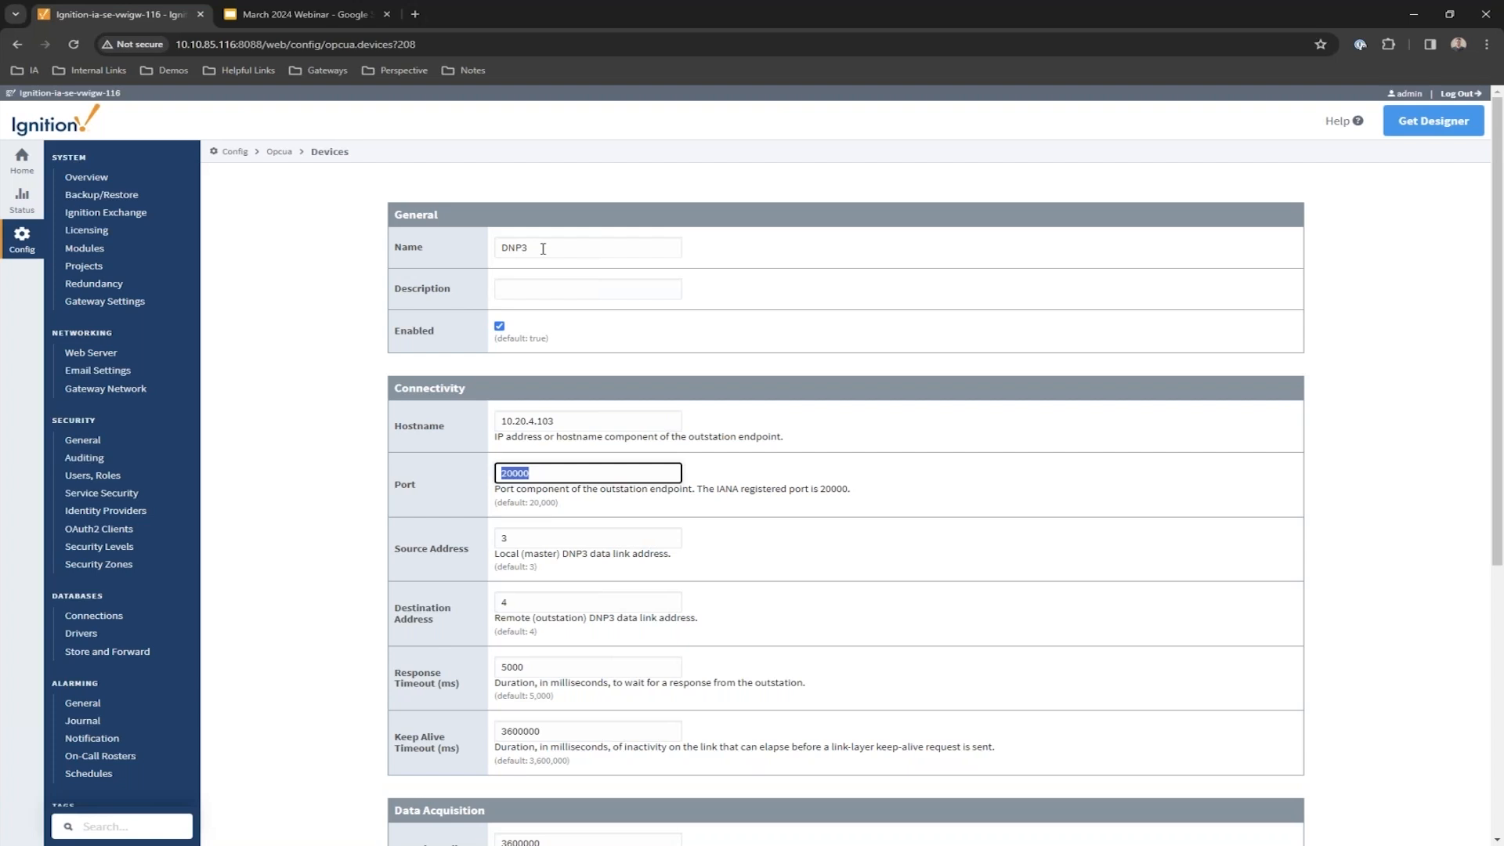
pyautogui.press('Tab')
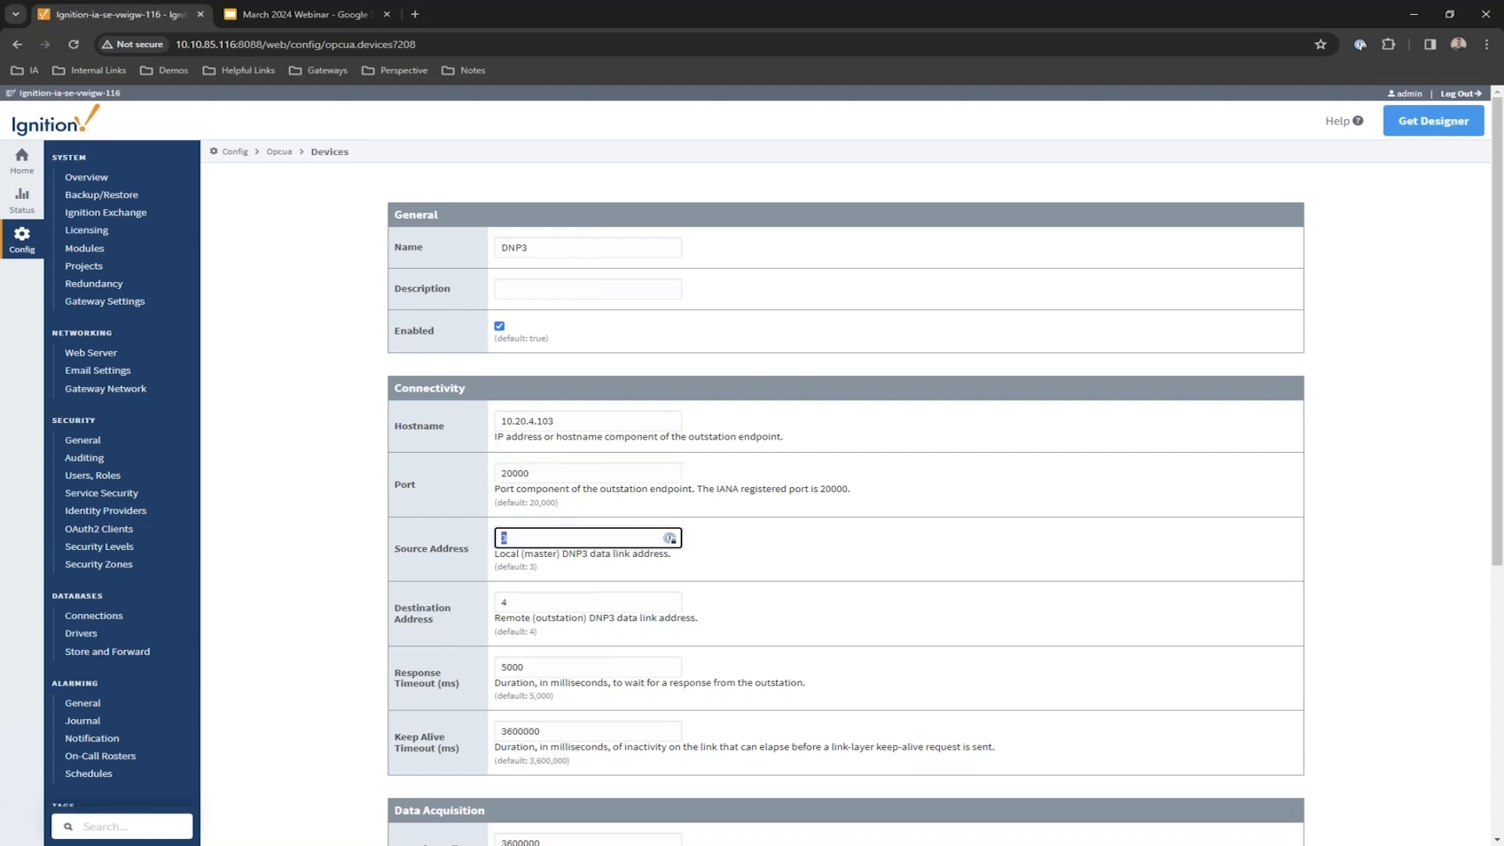
pyautogui.write('30000')
pyautogui.press('Tab')
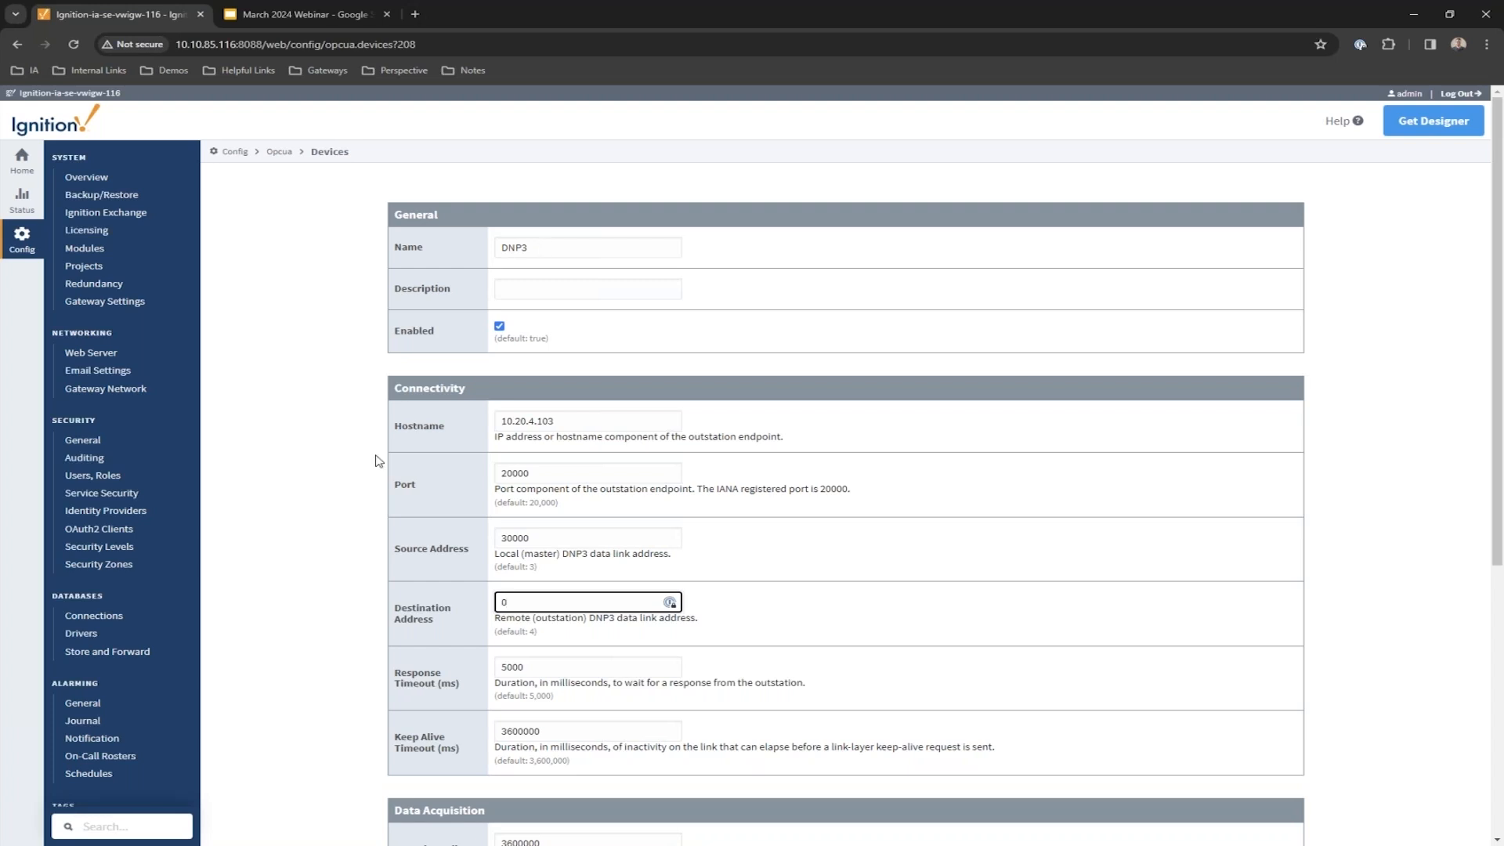
pyautogui.scroll(-3, 375, 461)
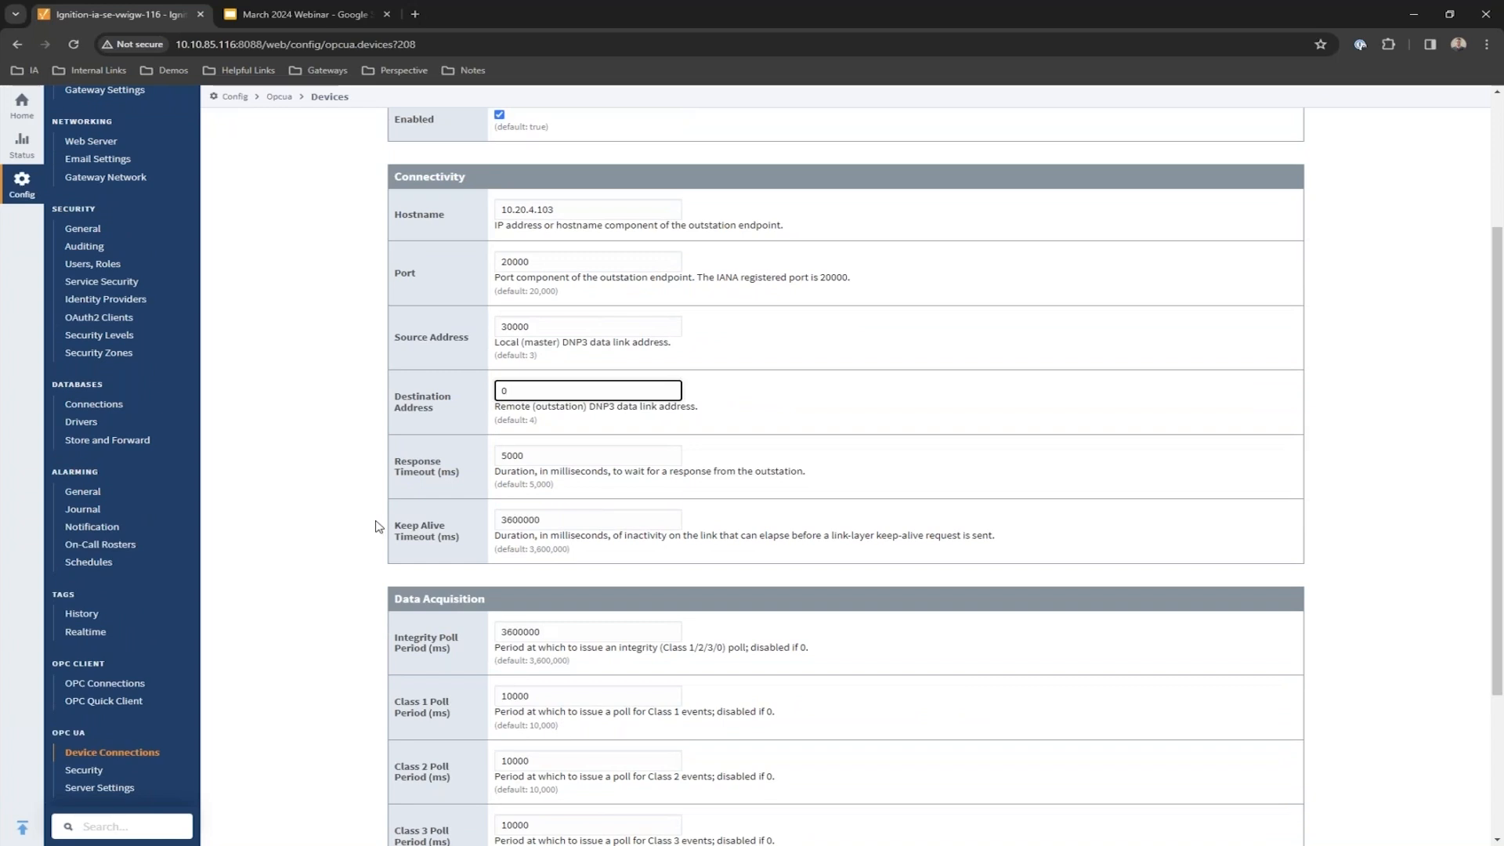
pyautogui.scroll(-1, 376, 526)
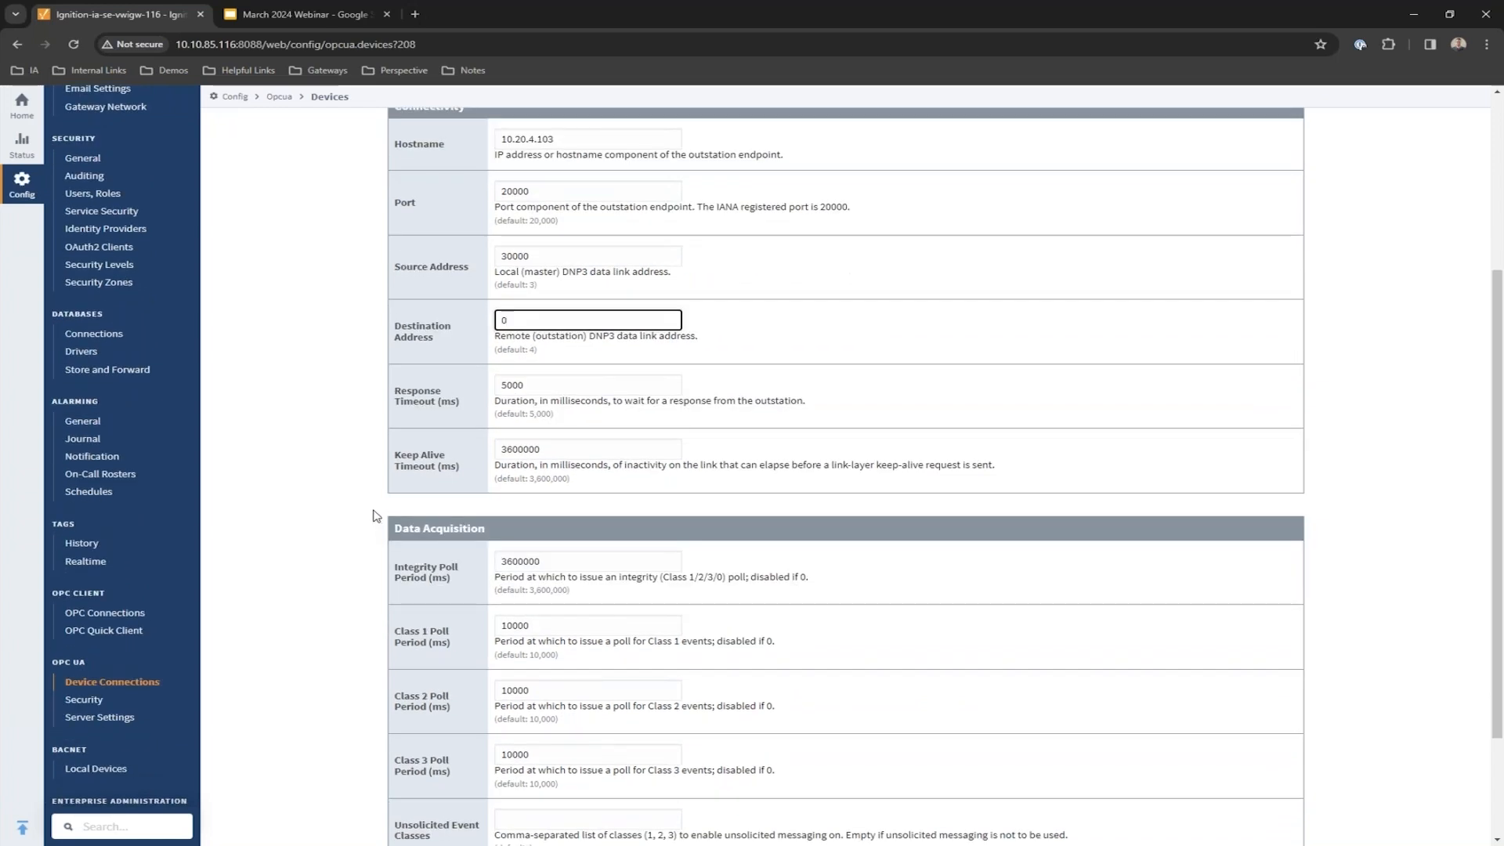
pyautogui.scroll(-1, 376, 517)
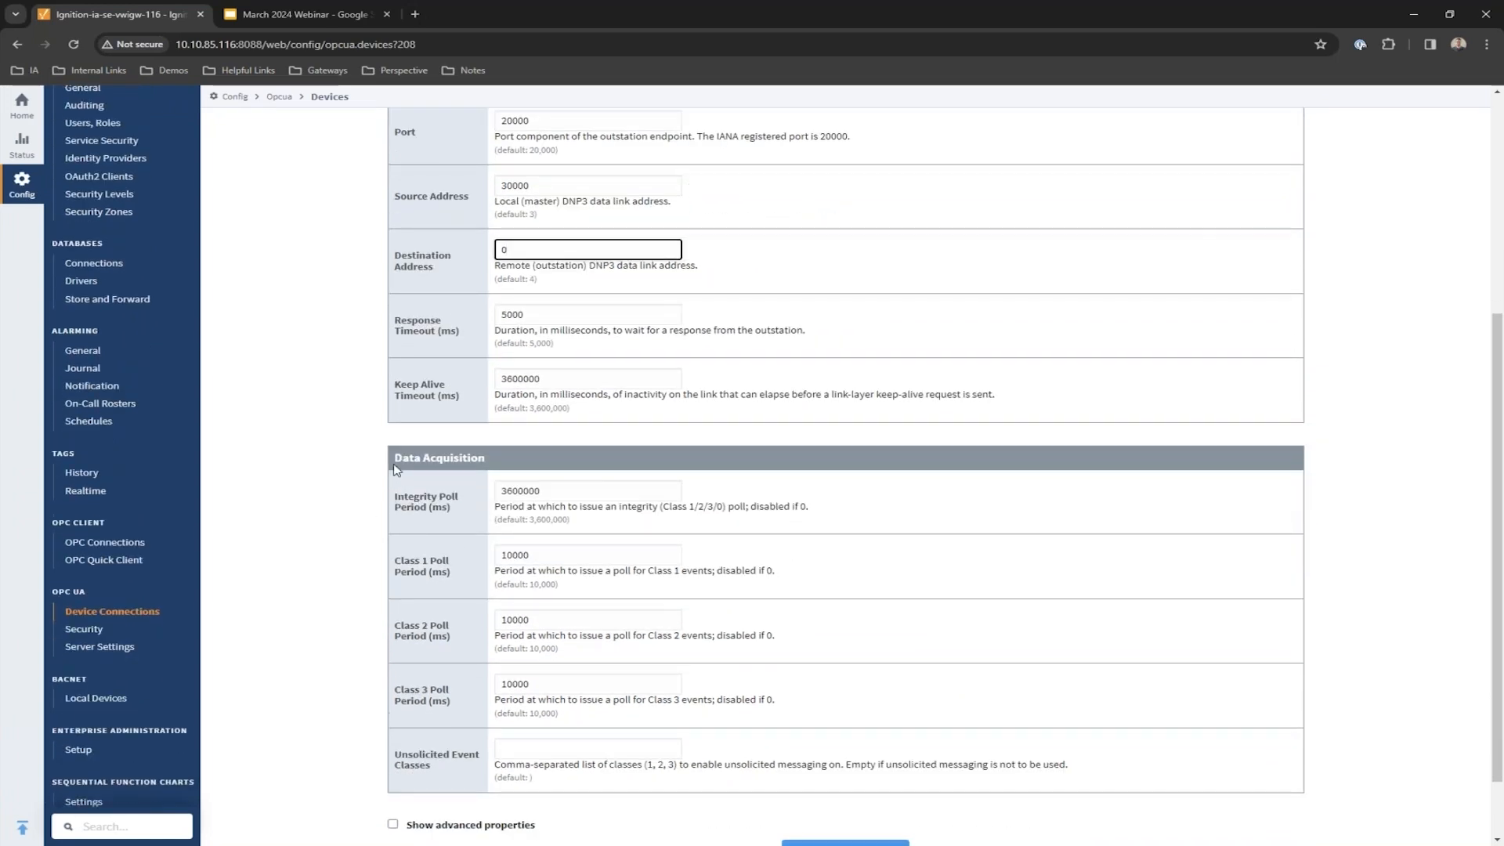
# Highlight the Data Acquisition integrity and Class 1–3 poll period settings.
pyautogui.moveTo(394, 458); pyautogui.dragTo(486, 458)
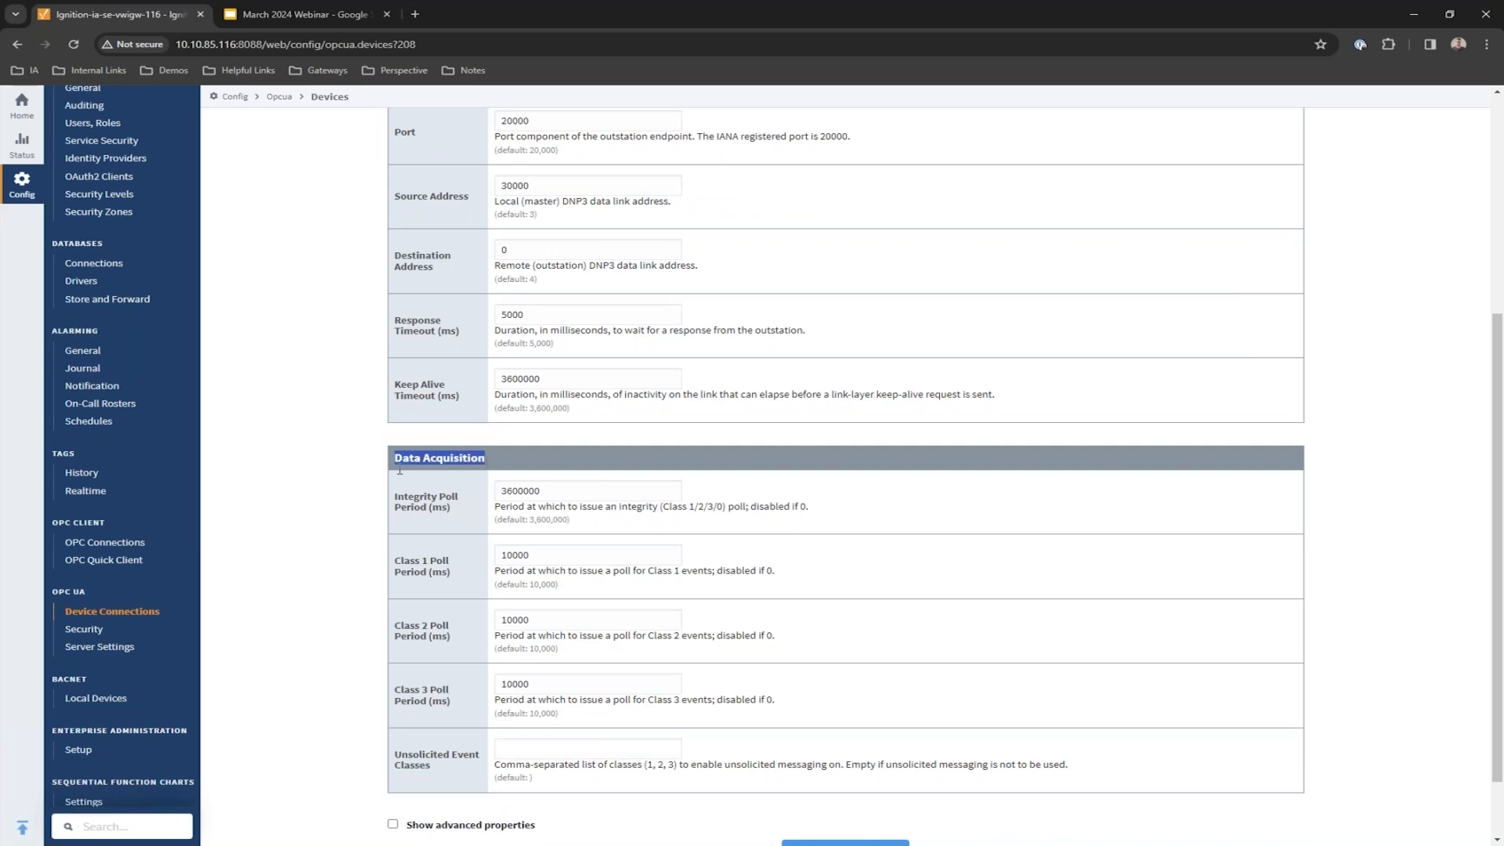
pyautogui.click(334, 495)
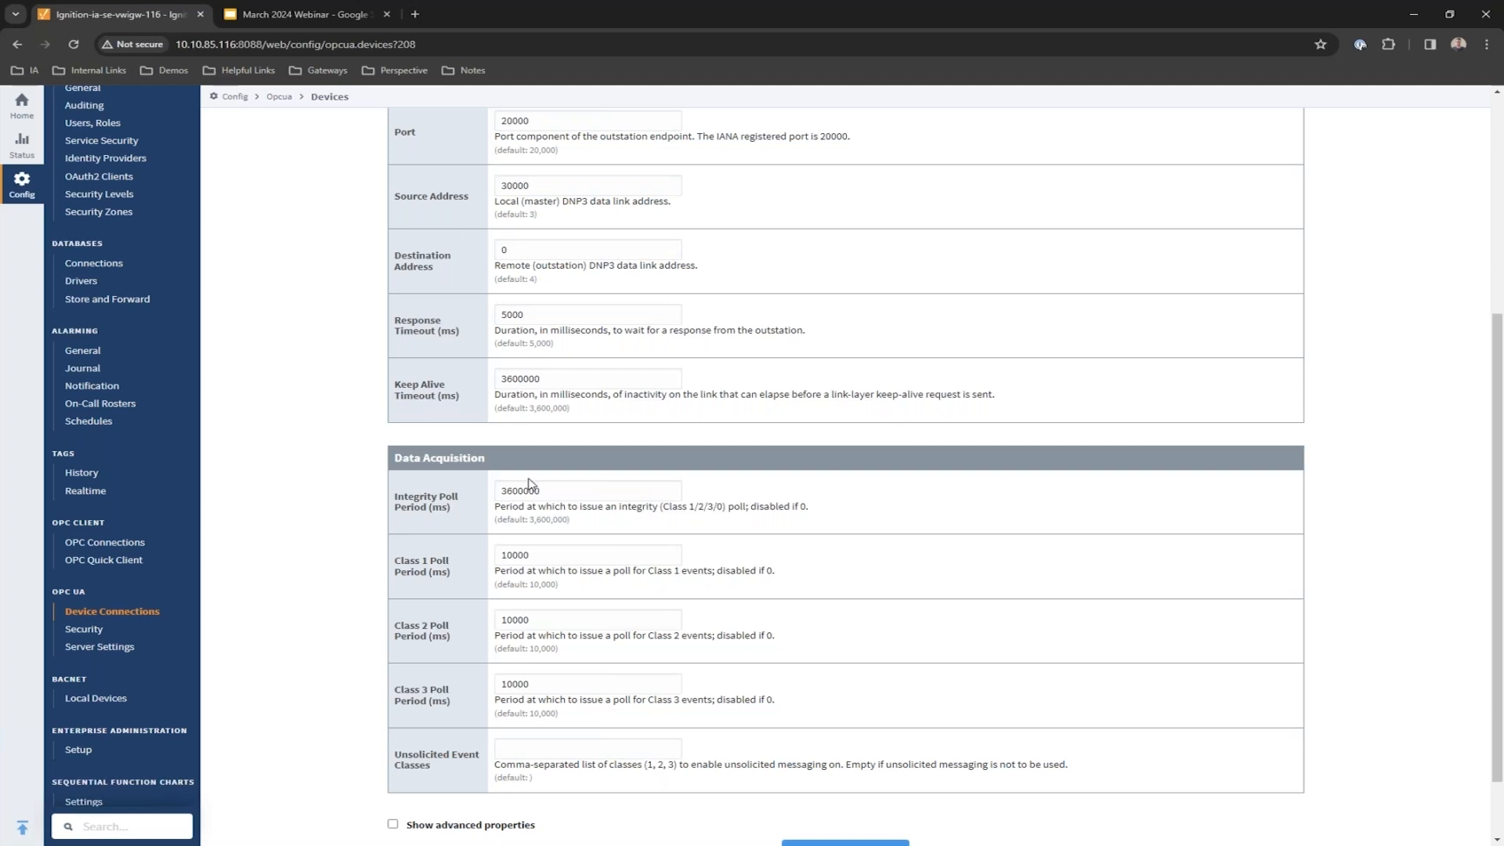
pyautogui.moveTo(400, 497); pyautogui.dragTo(447, 512)
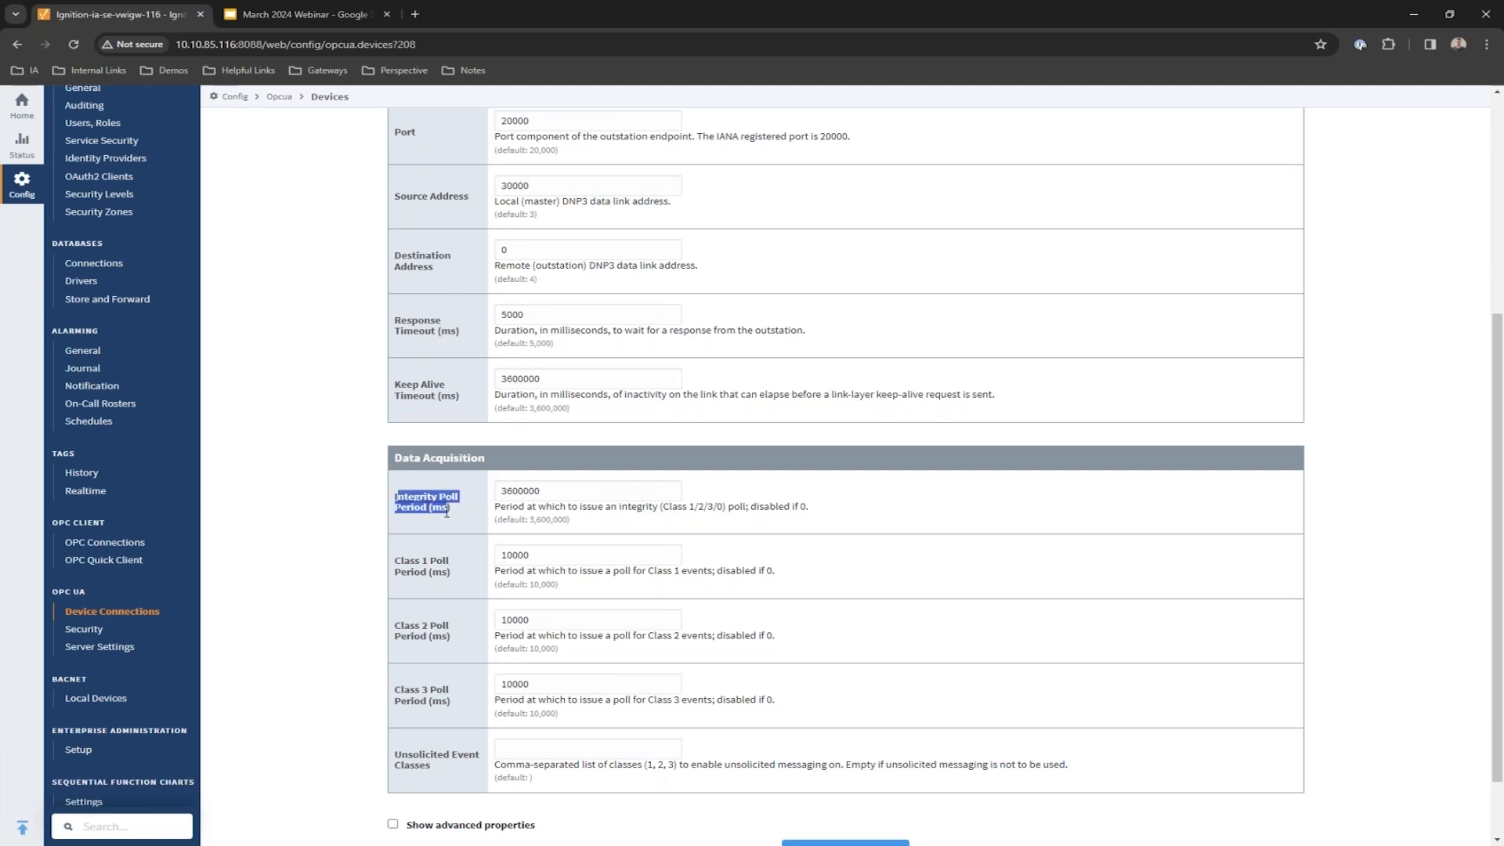
pyautogui.click(407, 561)
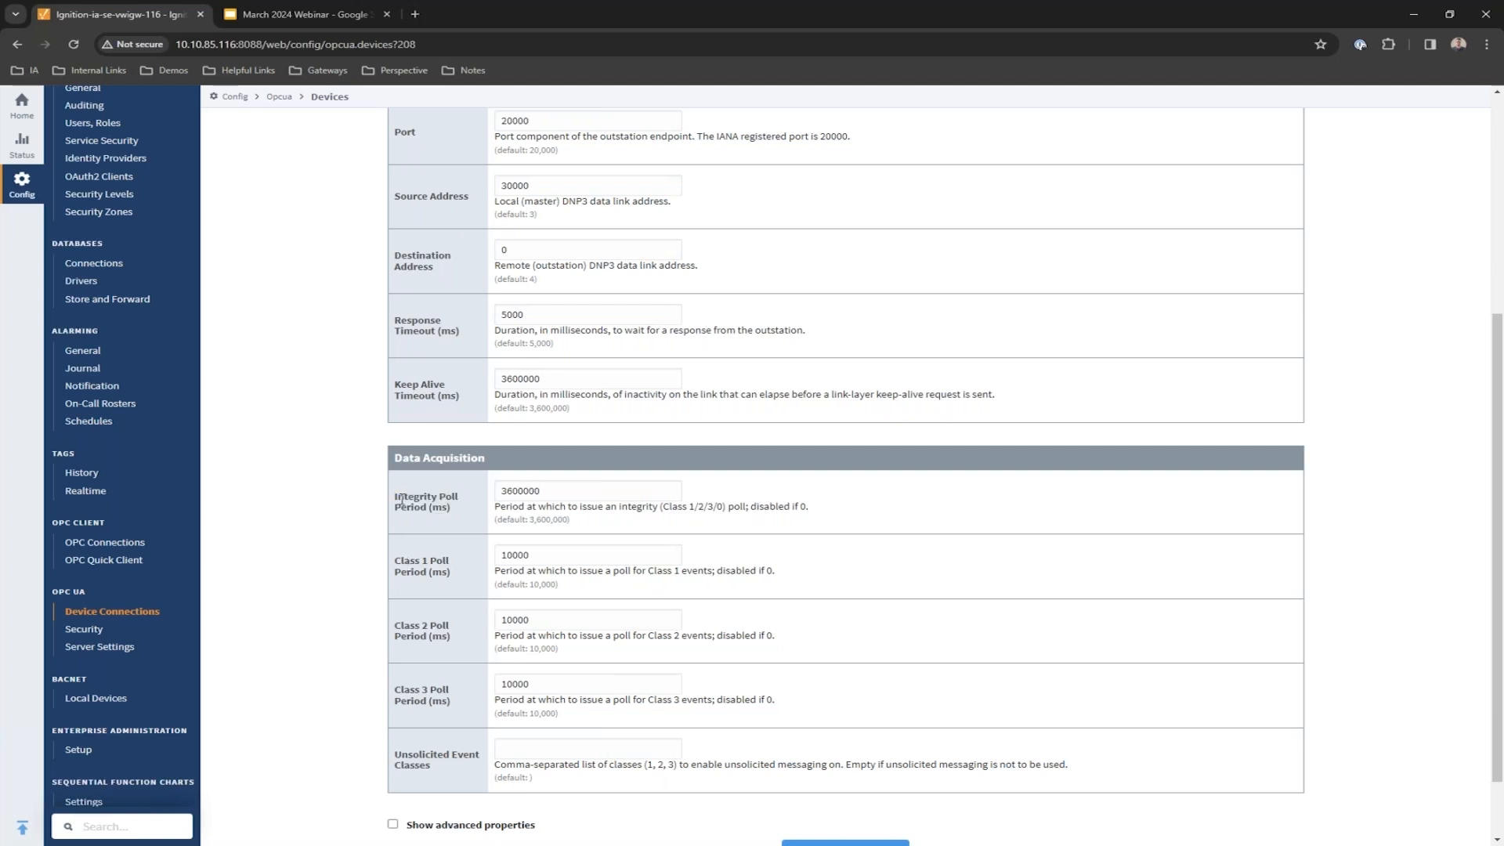
pyautogui.moveTo(415, 561); pyautogui.dragTo(430, 561)
pyautogui.moveTo(410, 625); pyautogui.dragTo(430, 626)
pyautogui.moveTo(422, 689); pyautogui.dragTo(429, 689)
# Set the Class 1 poll period to 1000 ms and Class 2 to 5000 ms.
pyautogui.click(587, 560)
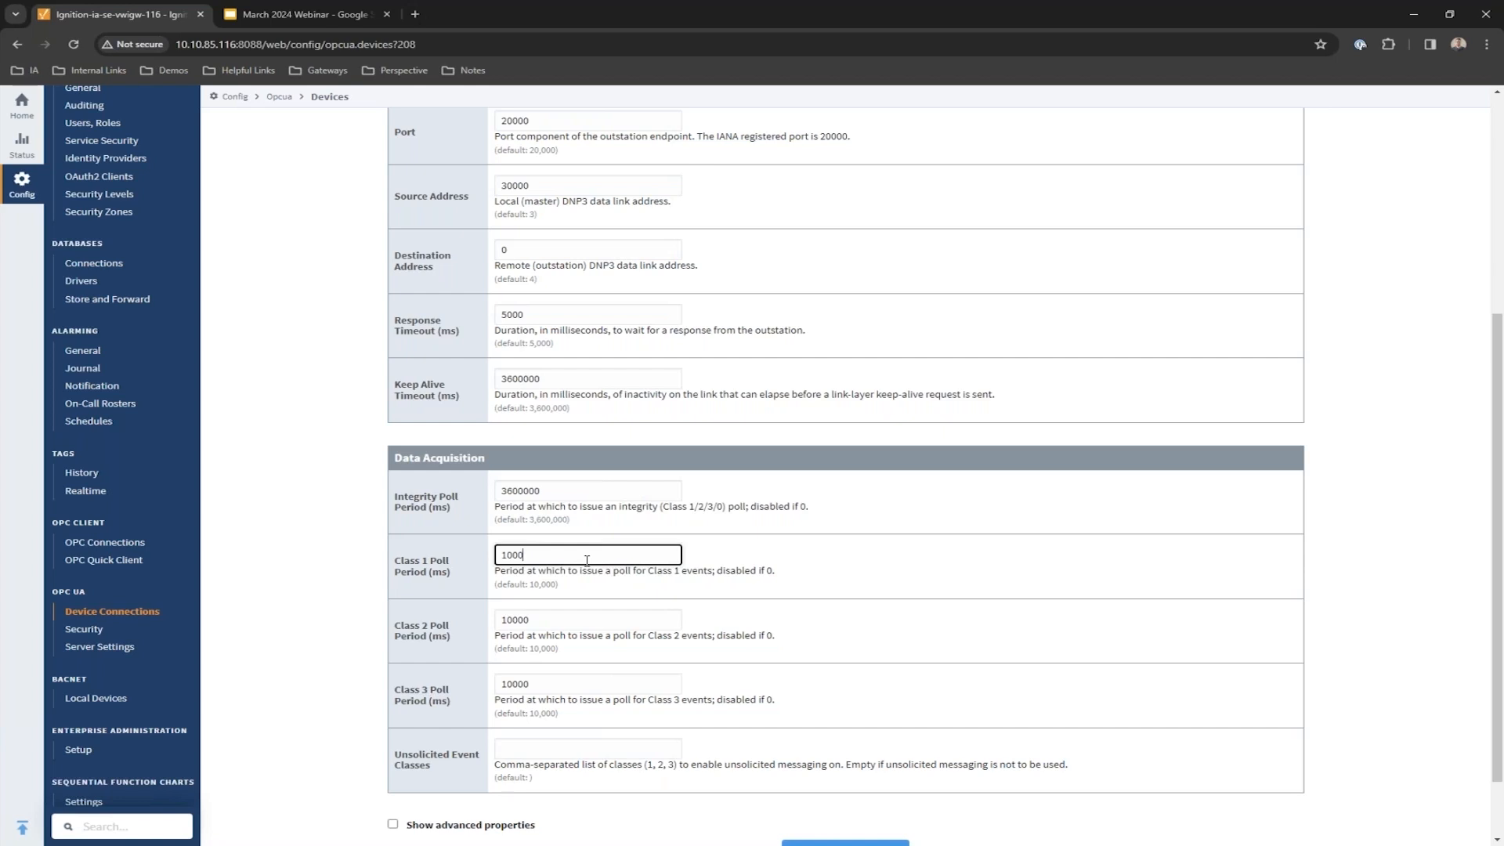
pyautogui.click(560, 621)
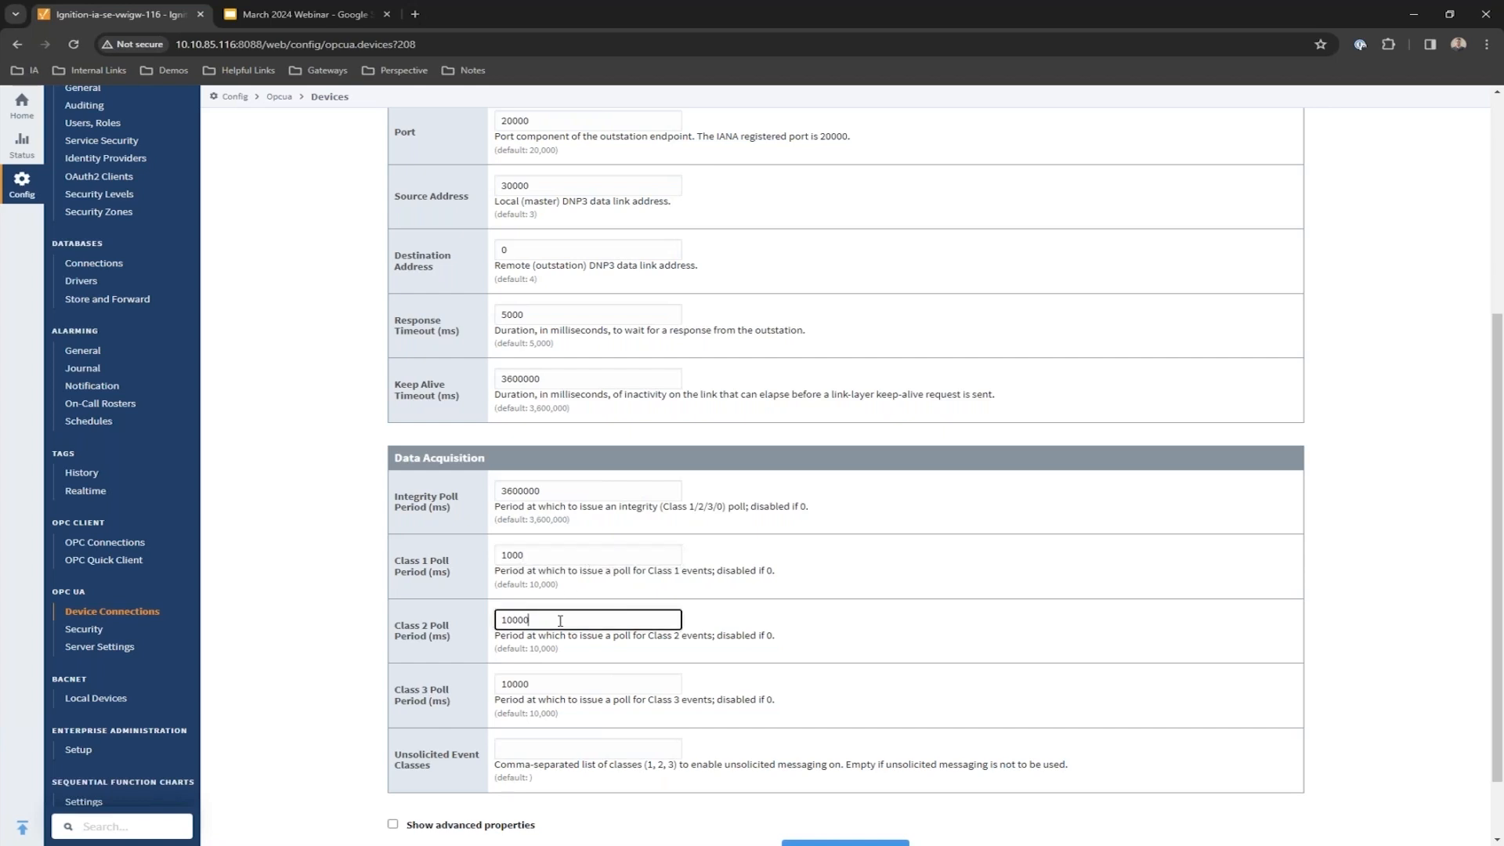
pyautogui.doubleClick(560, 621)
pyautogui.write('5000')
pyautogui.scroll(-2, 337, 618)
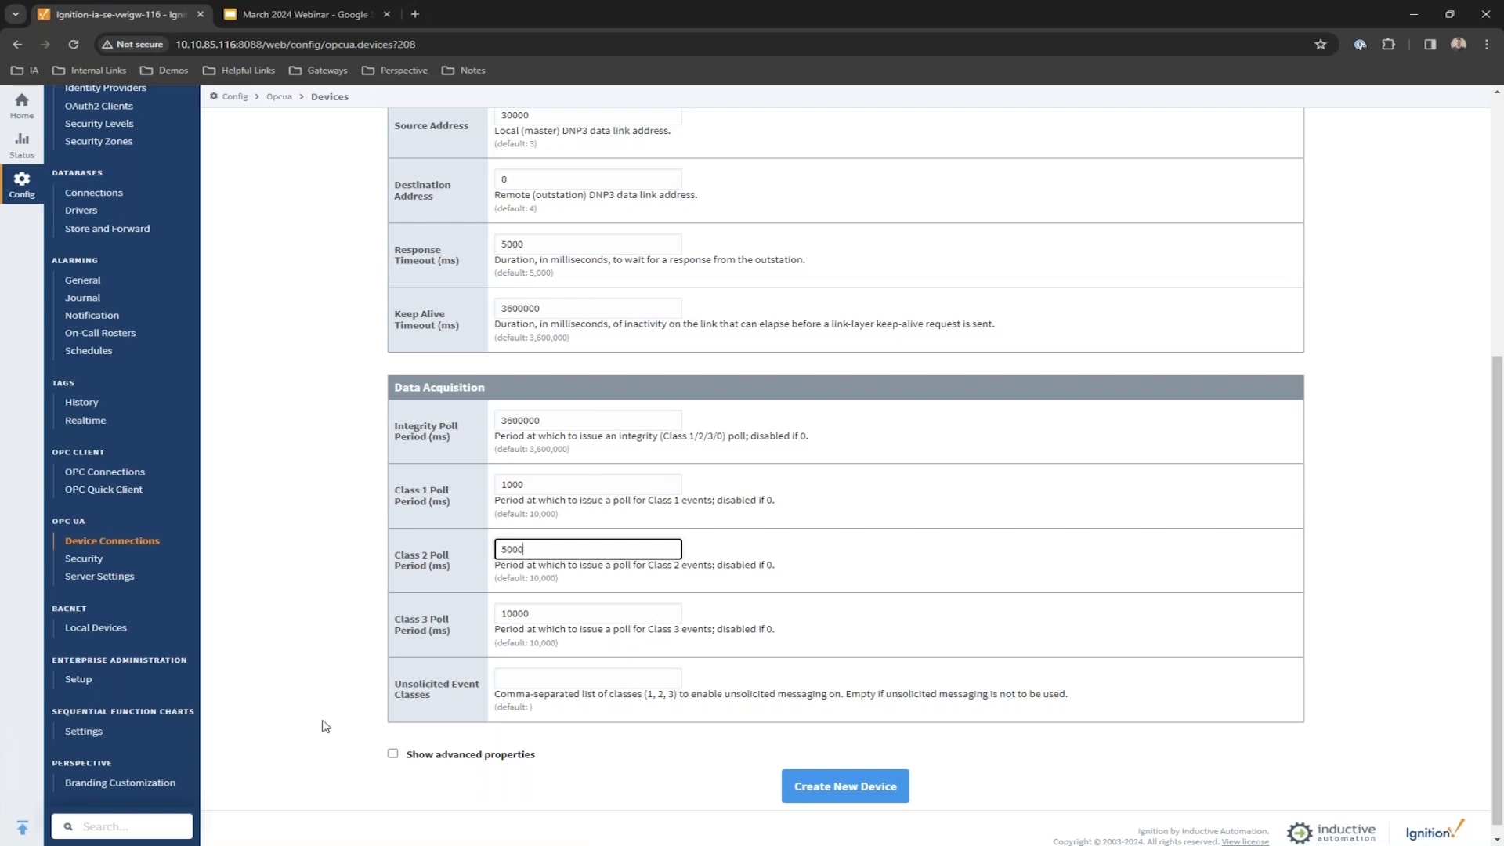
pyautogui.click(413, 756)
pyautogui.scroll(-5, 311, 677)
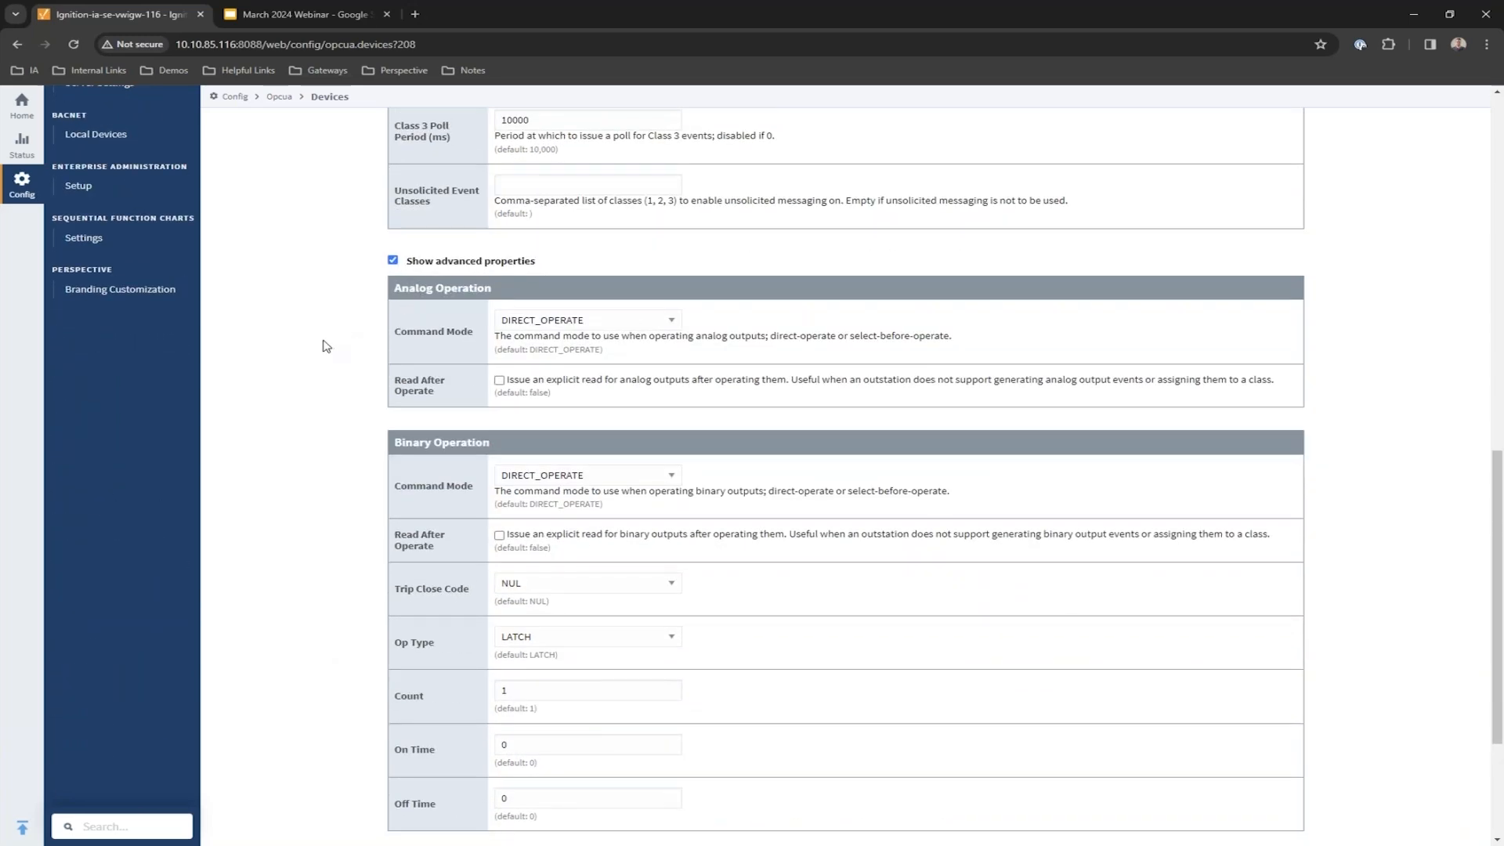
pyautogui.scroll(-3, 331, 335)
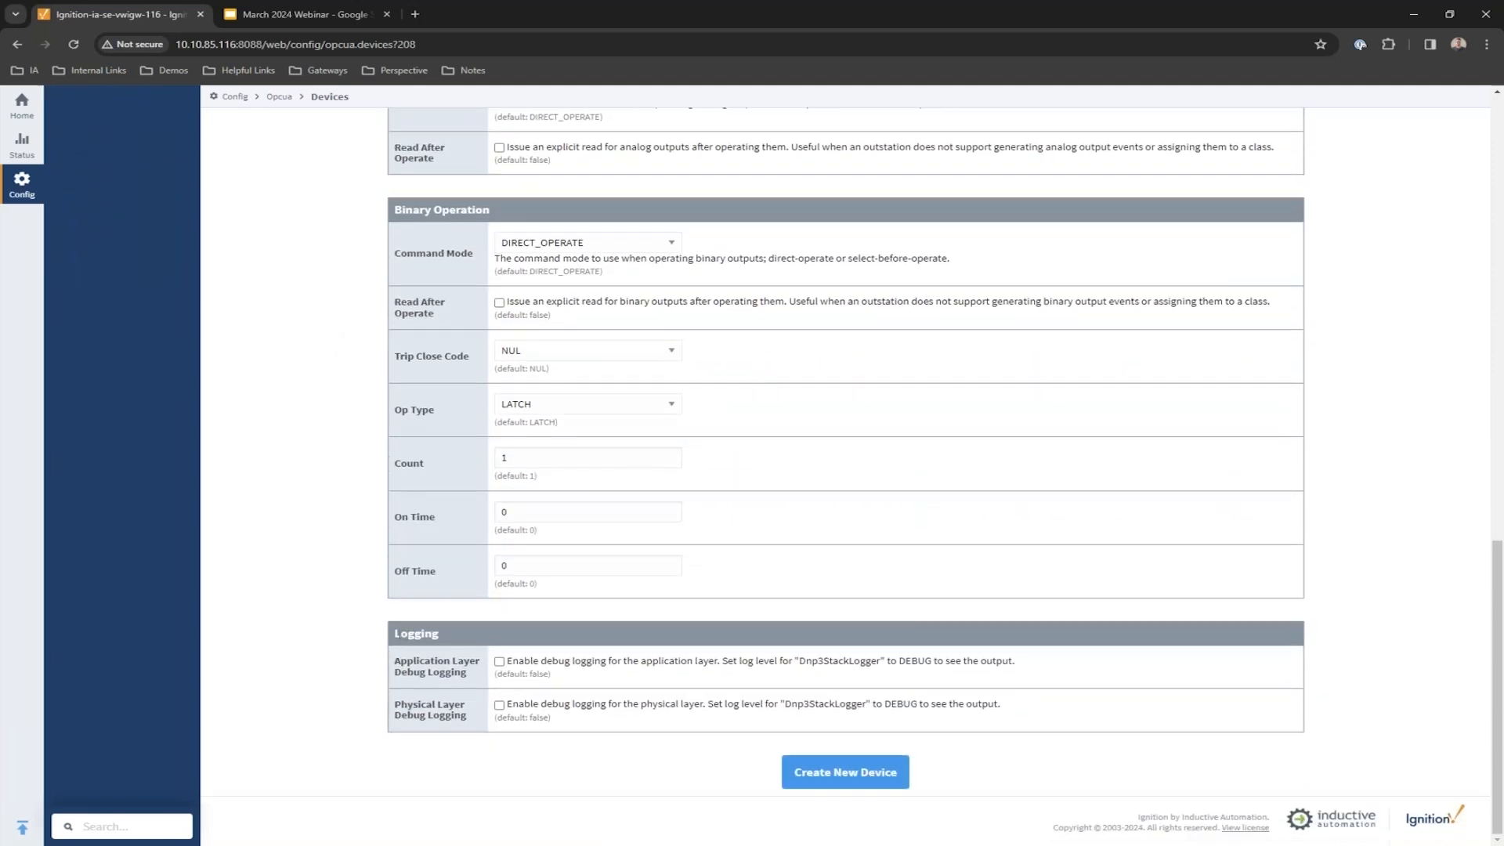
pyautogui.doubleClick(416, 633)
pyautogui.moveTo(400, 660); pyautogui.dragTo(464, 662)
pyautogui.moveTo(401, 703); pyautogui.dragTo(458, 702)
pyautogui.click(365, 700)
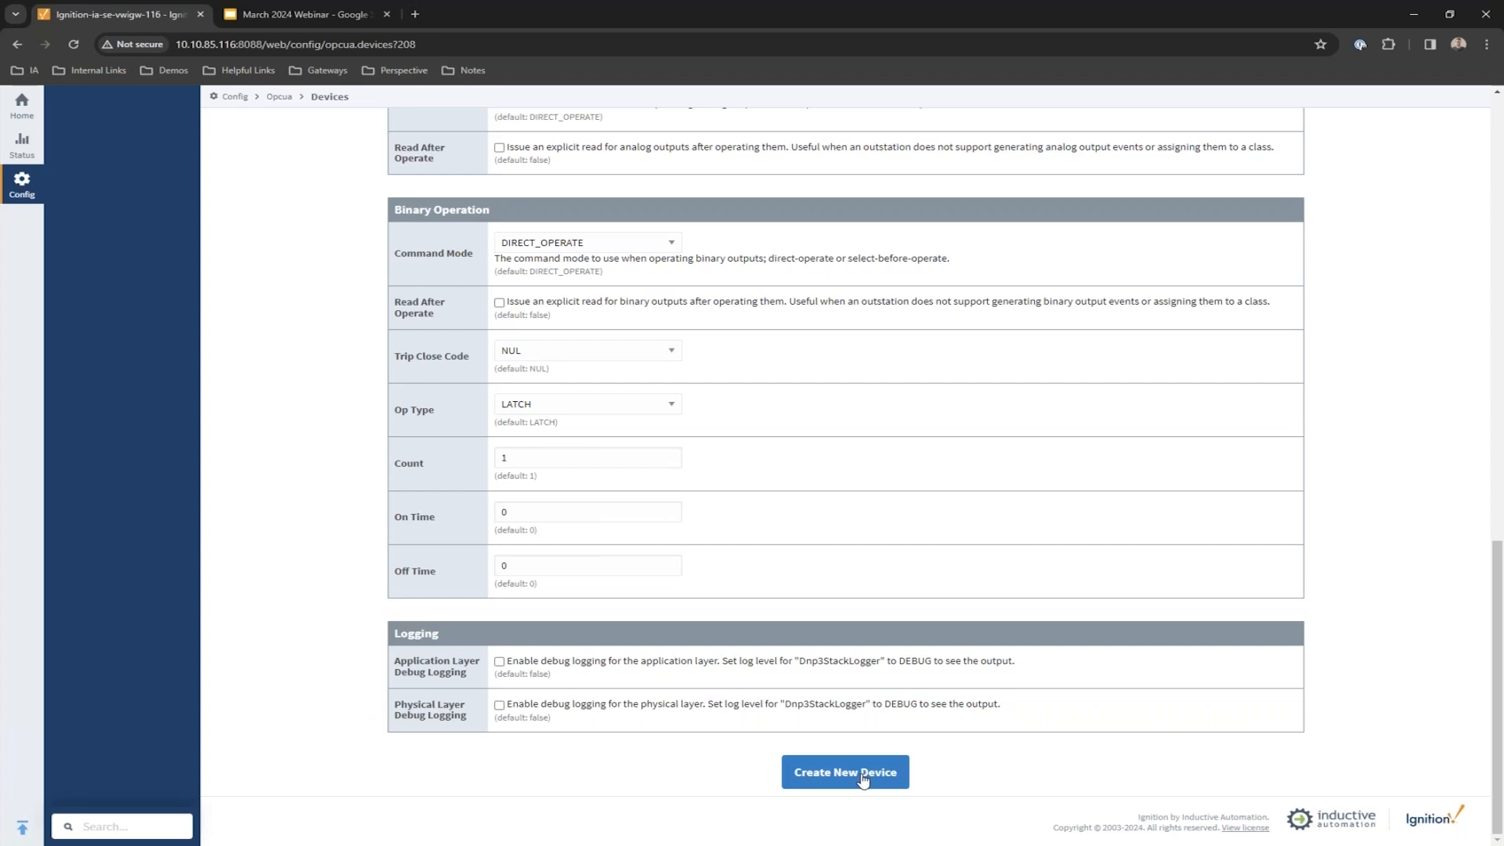
pyautogui.click(863, 778)
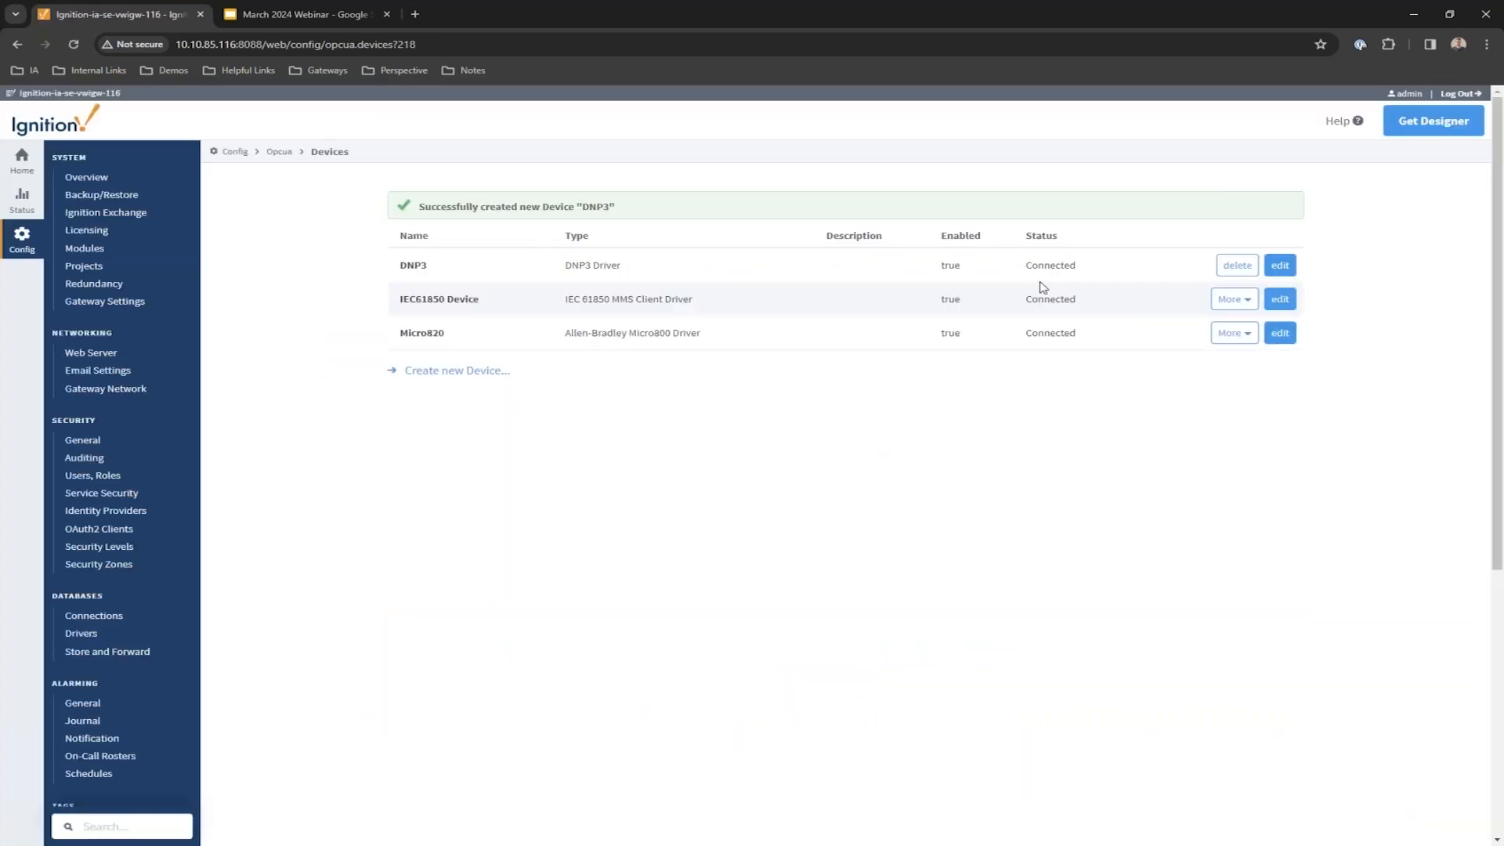
pyautogui.doubleClick(1051, 264)
pyautogui.click(977, 468)
# Back in Designer, choose the DNP3 tag provider in the Tag Browser and start browsing devices for tags.
pyautogui.hotkey('alt', 'Tab')
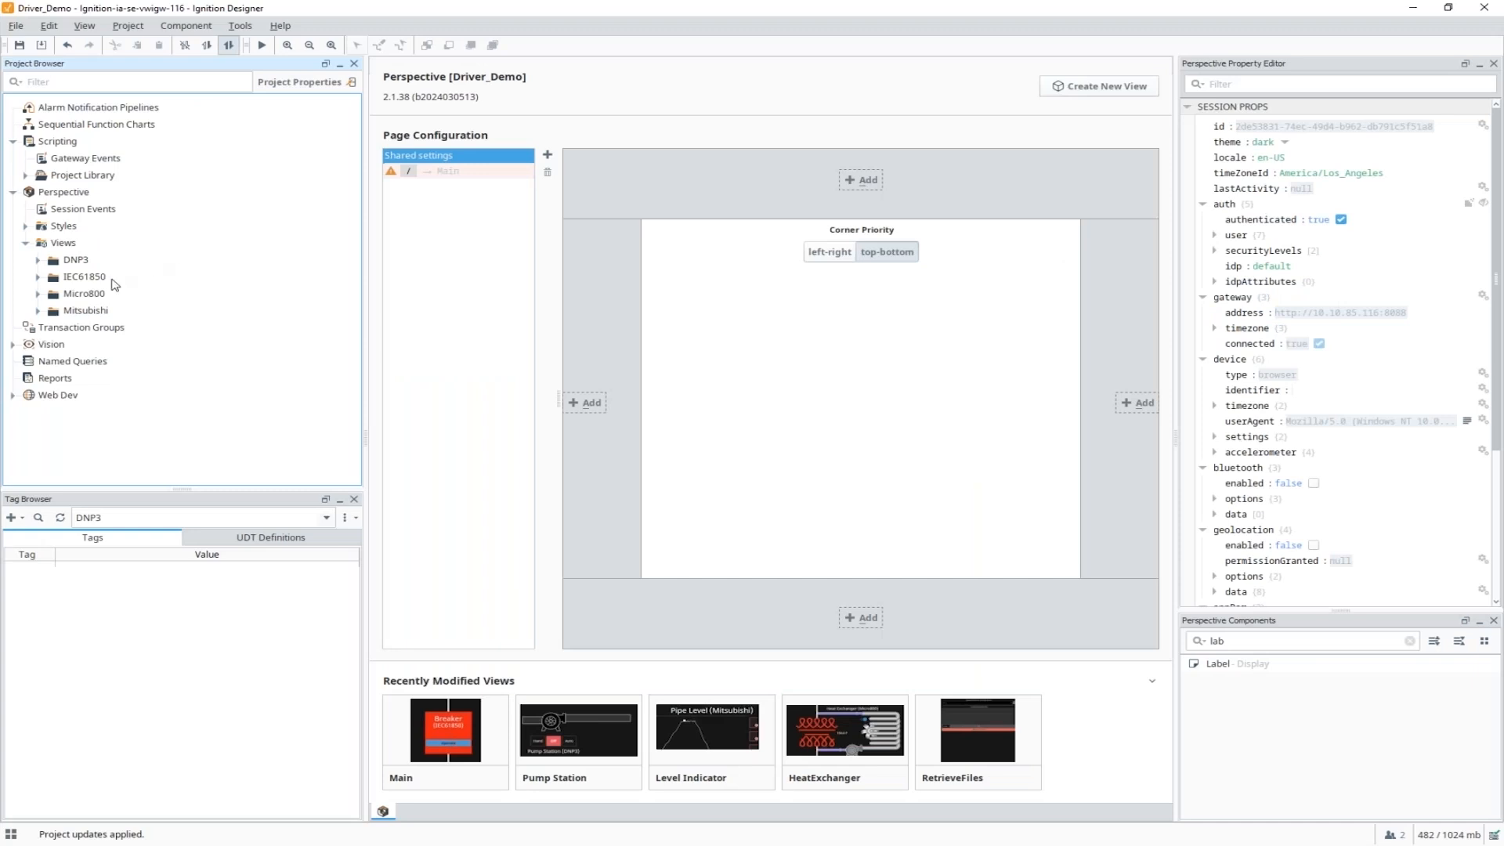
pyautogui.click(75, 327)
pyautogui.click(86, 310)
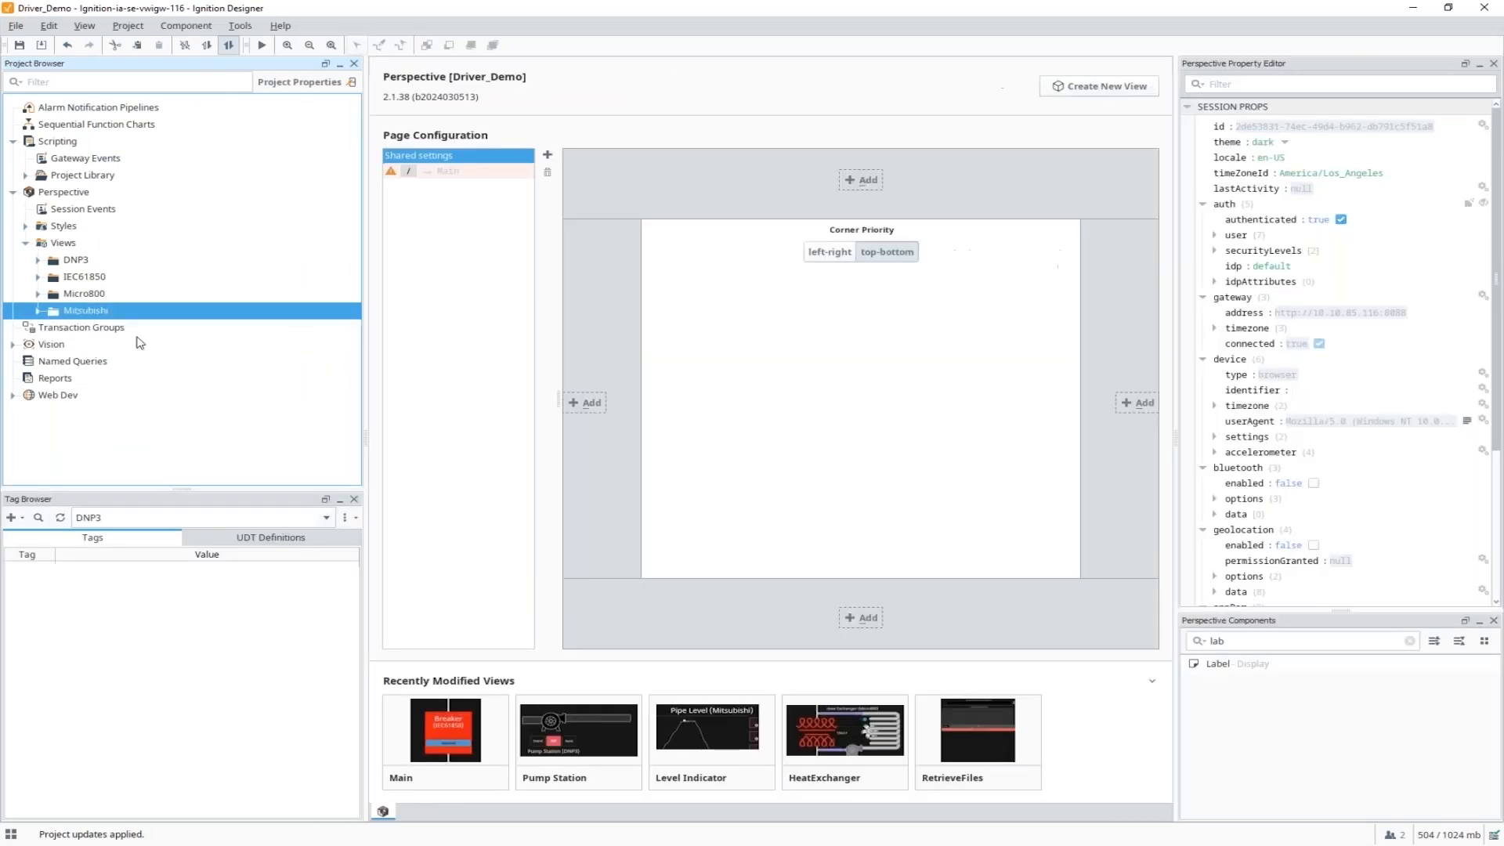
pyautogui.moveTo(153, 489); pyautogui.dragTo(154, 398)
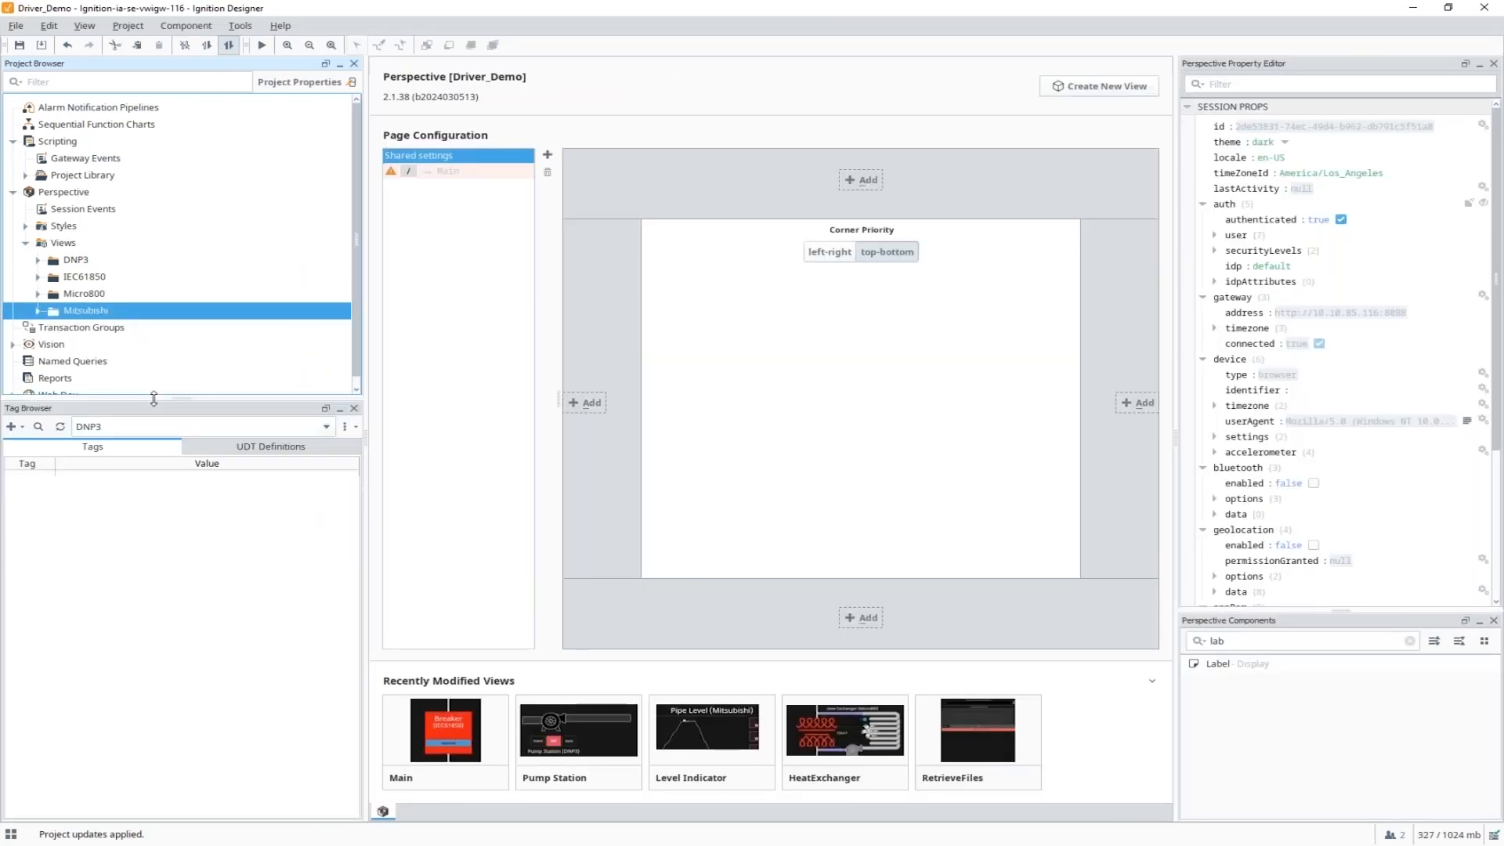
pyautogui.click(136, 429)
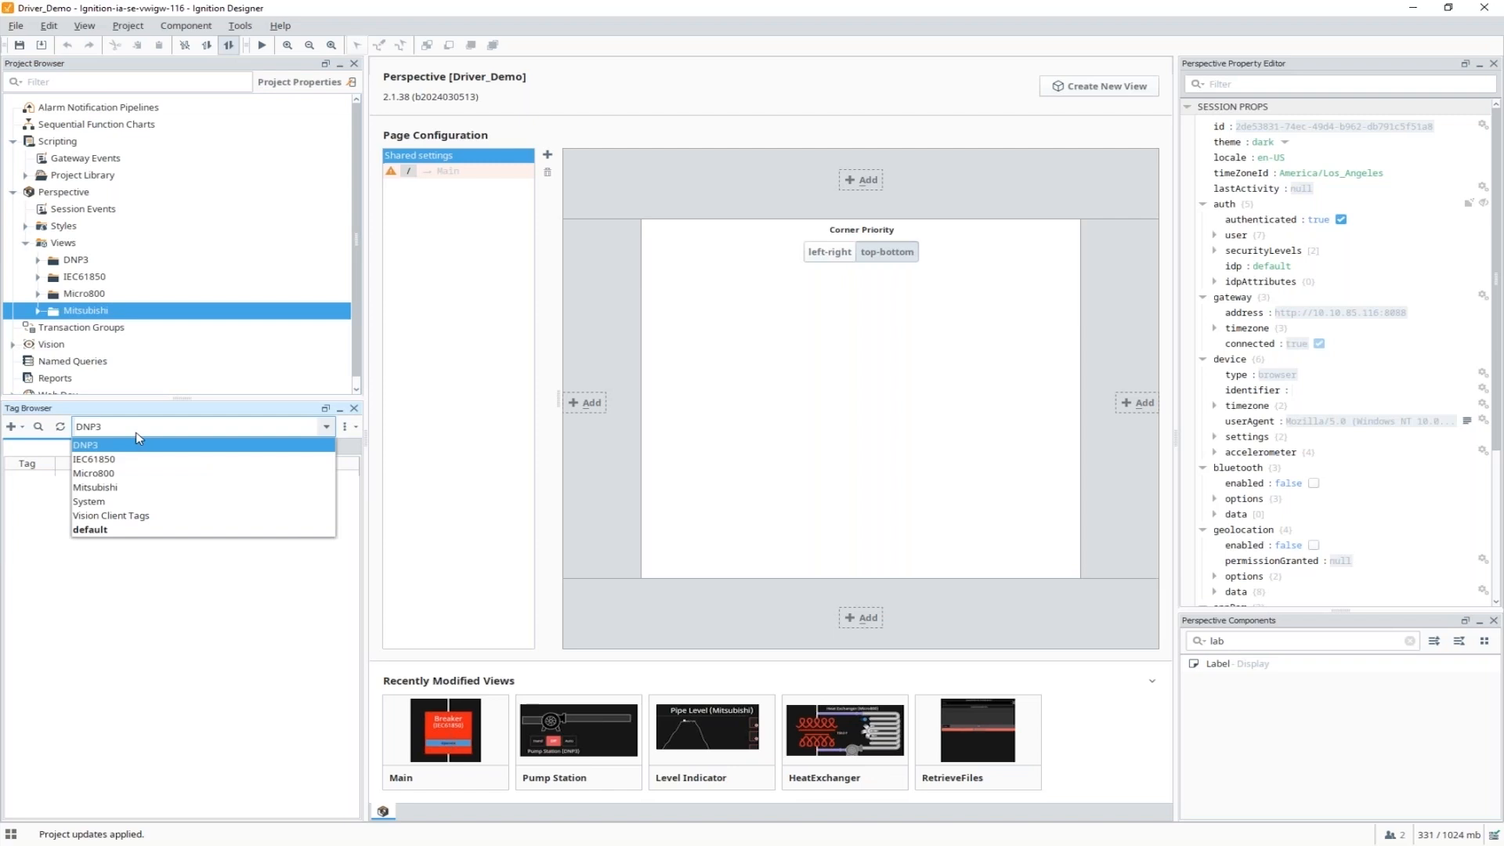
pyautogui.click(136, 441)
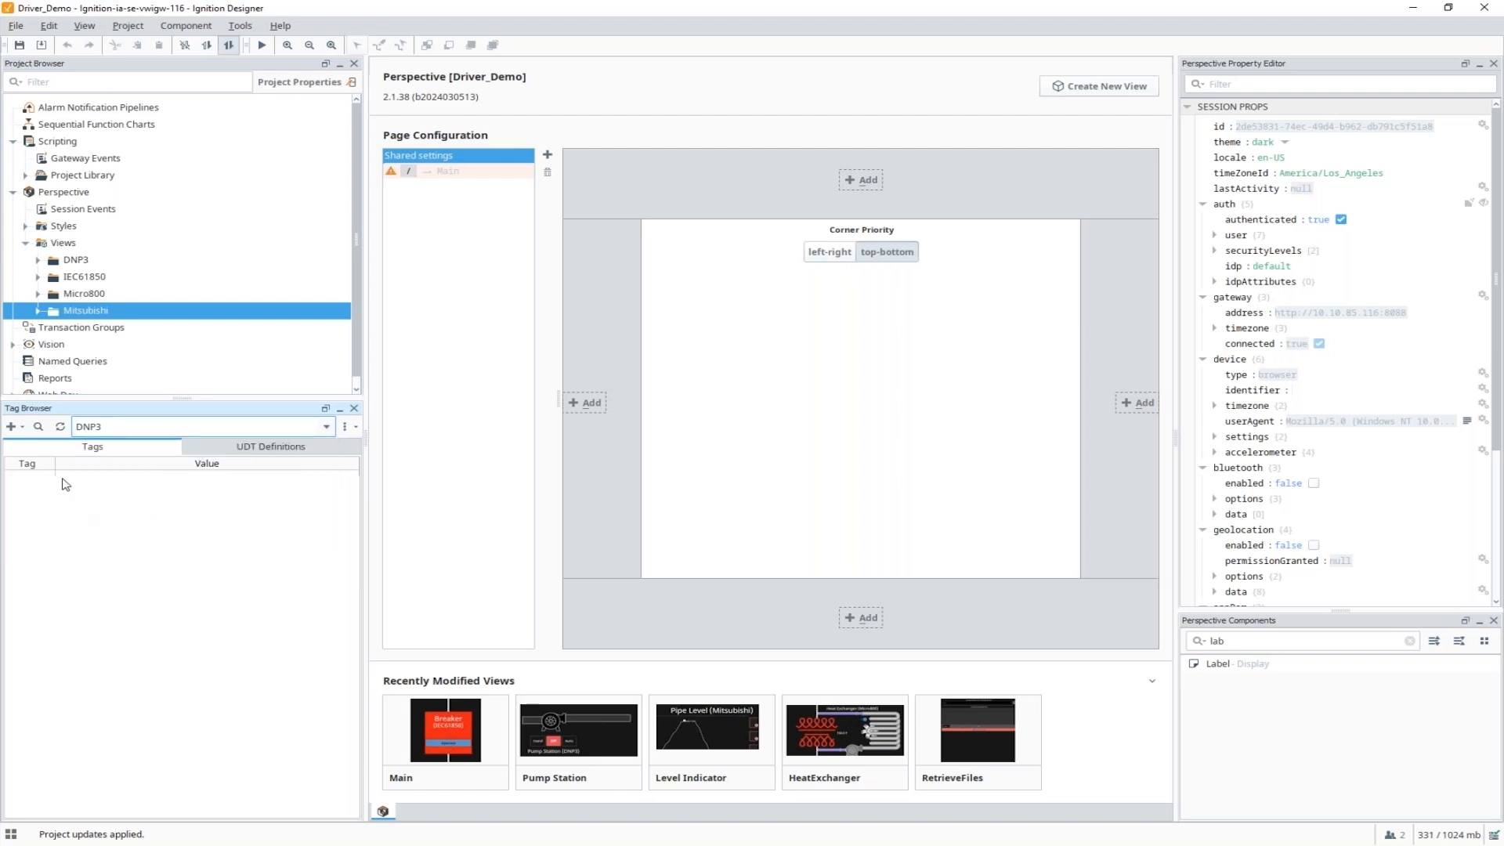
pyautogui.click(13, 427)
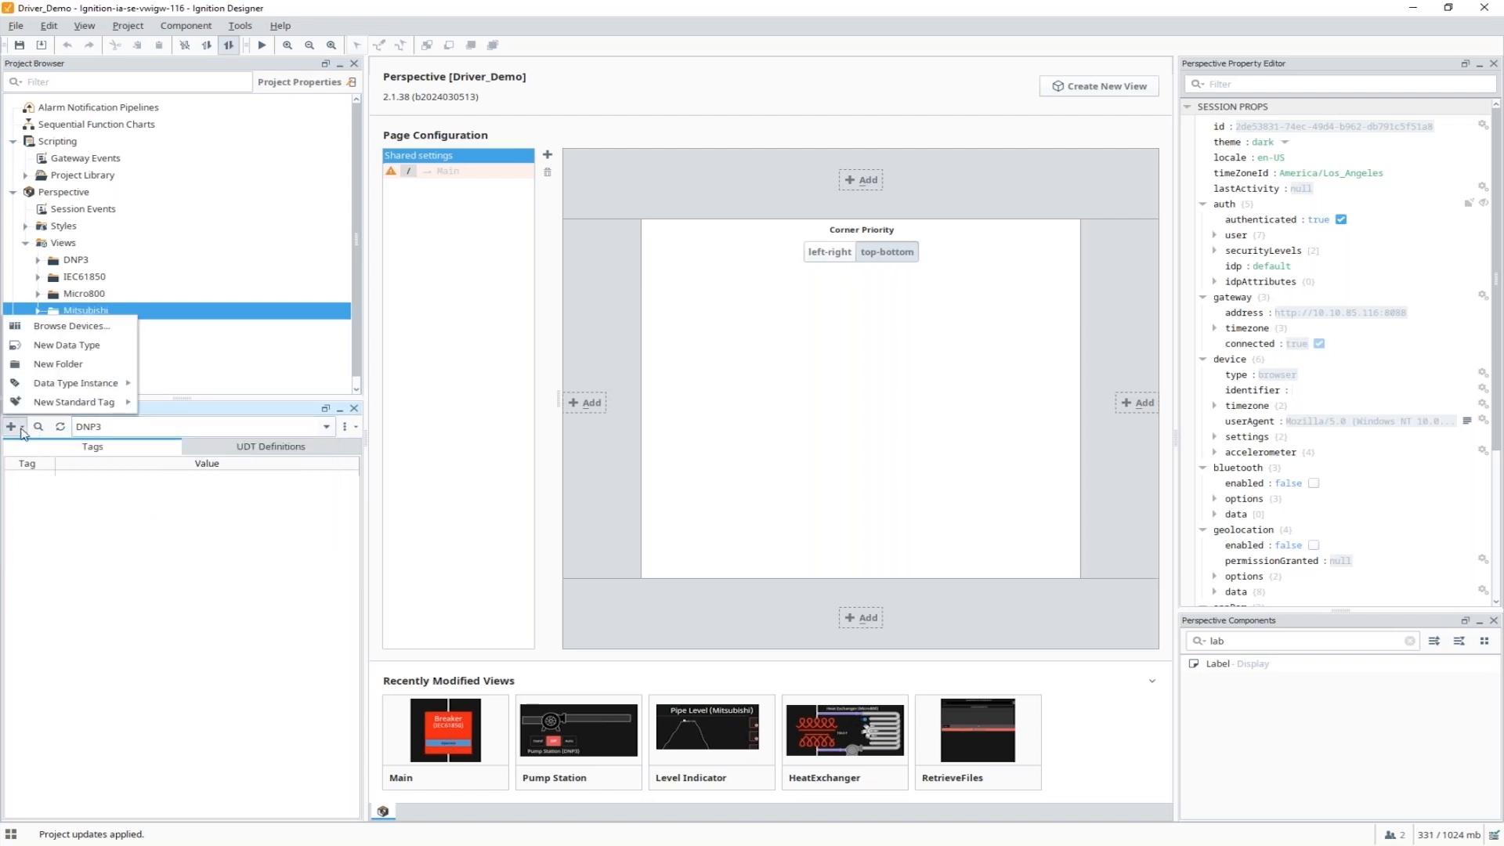
pyautogui.click(110, 331)
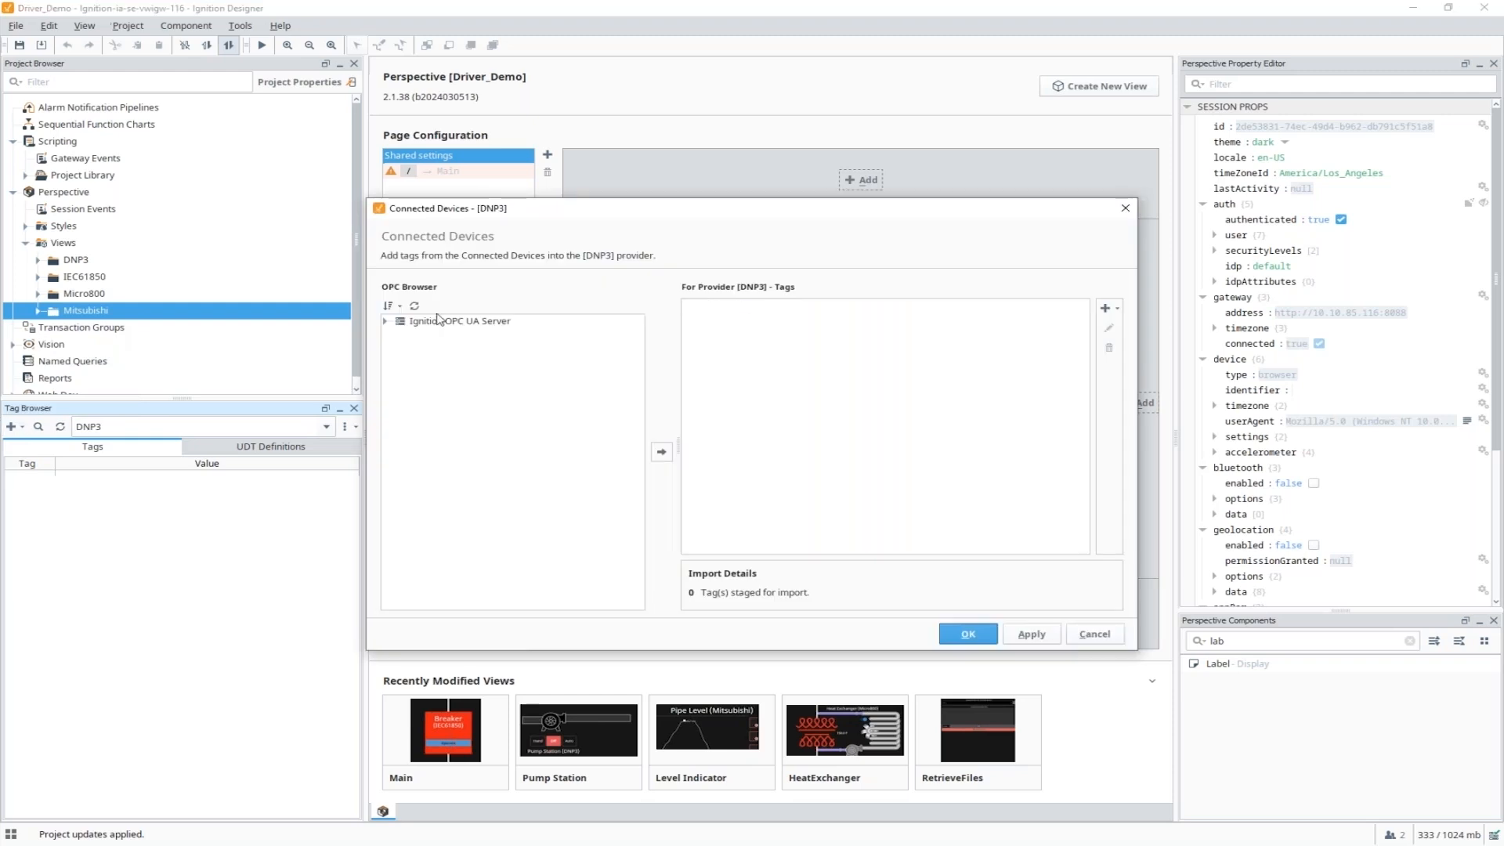
# Import the DNP3 points AnalogInput1, AnalogOutput10 and BinaryInput0 from Devices > [DNP3] > Points.
pyautogui.click(385, 322)
pyautogui.click(398, 335)
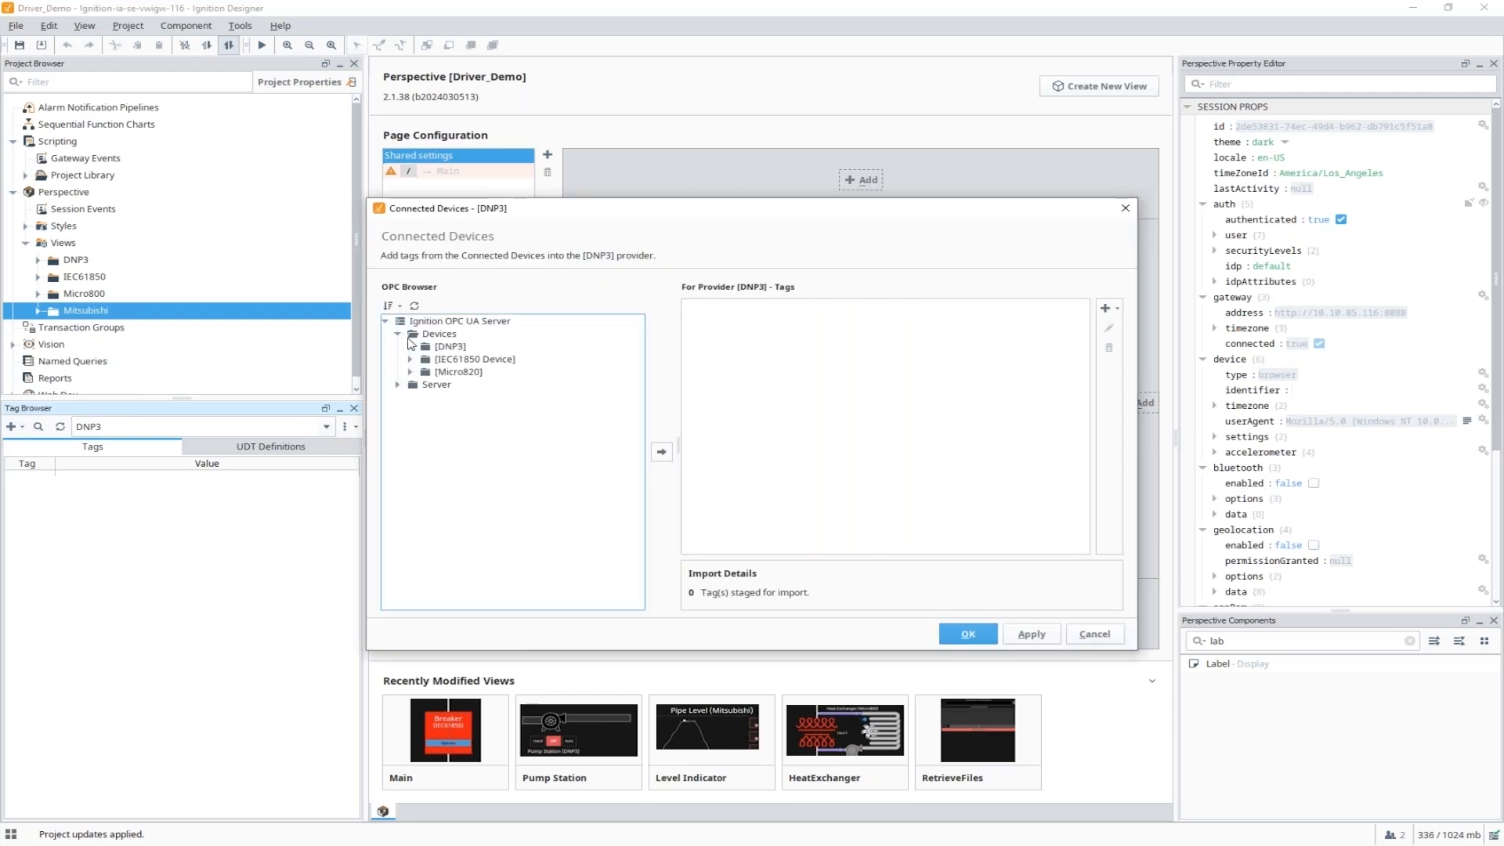
pyautogui.click(411, 347)
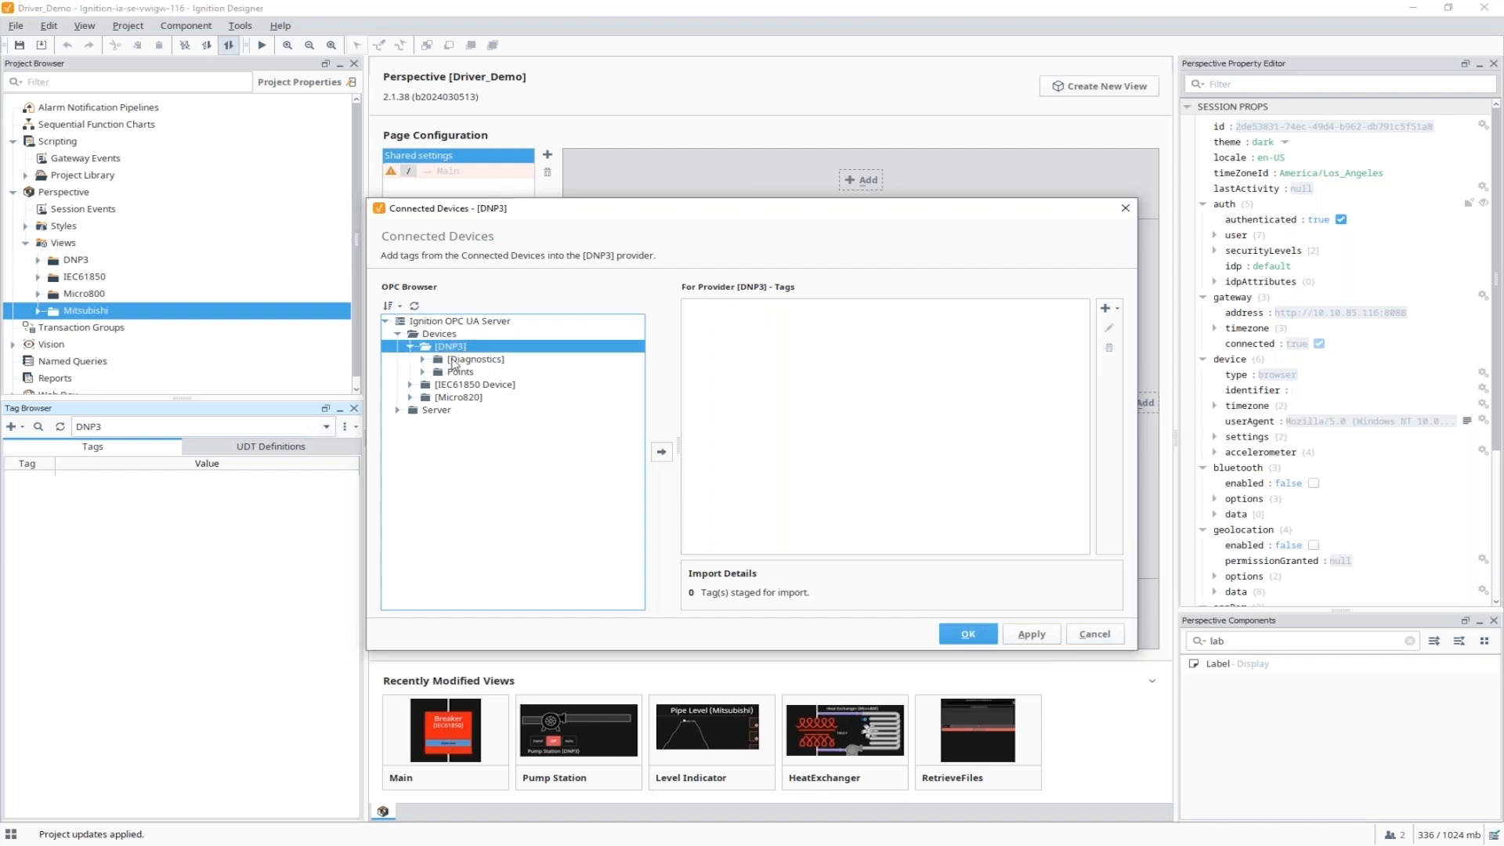
pyautogui.click(424, 373)
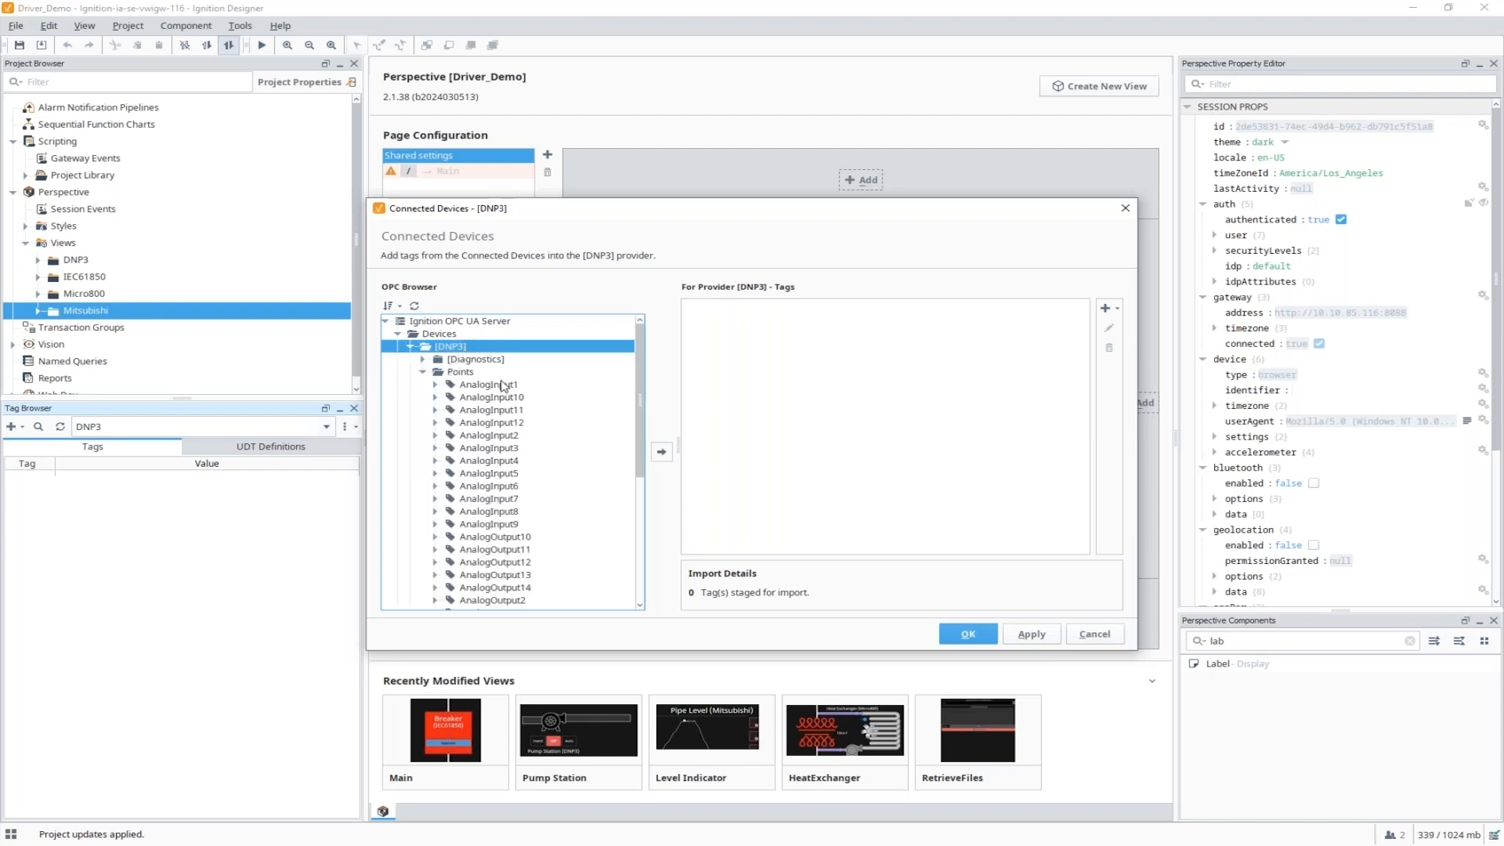
pyautogui.click(500, 387)
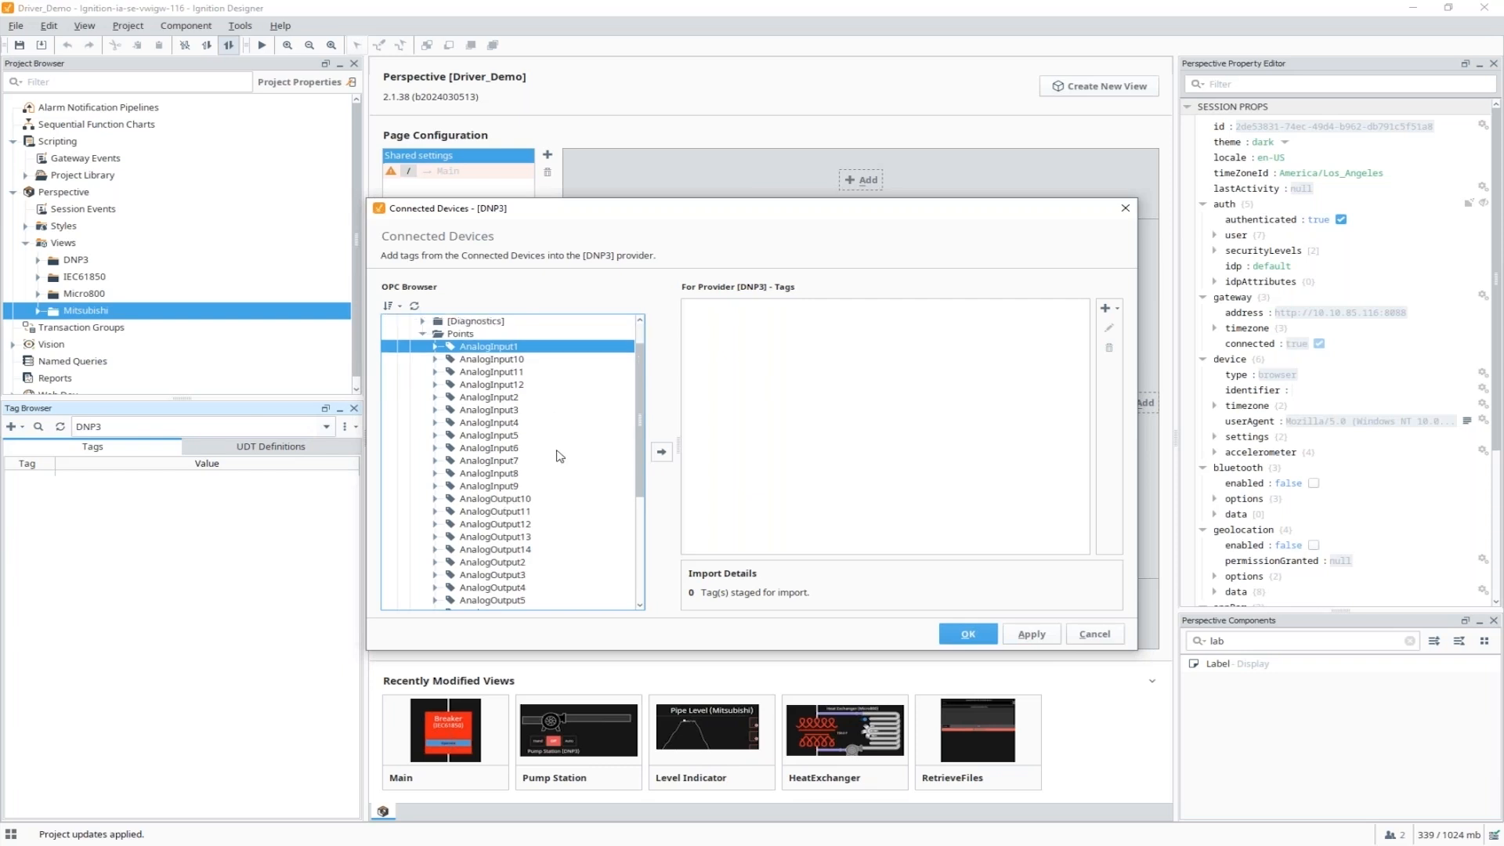
pyautogui.scroll(-1, 555, 455)
pyautogui.click(503, 500)
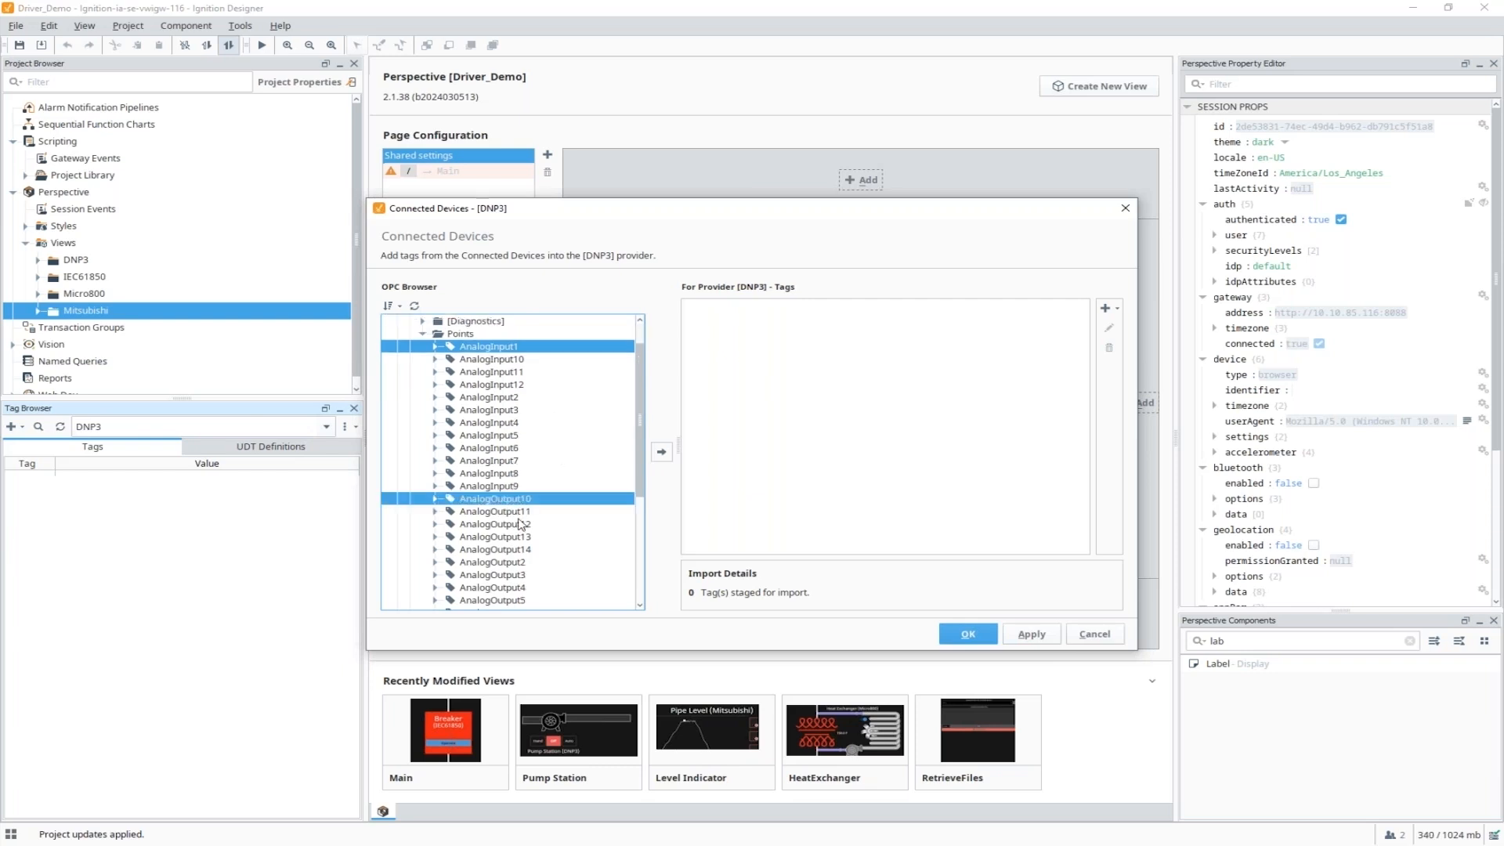
pyautogui.scroll(-2, 529, 526)
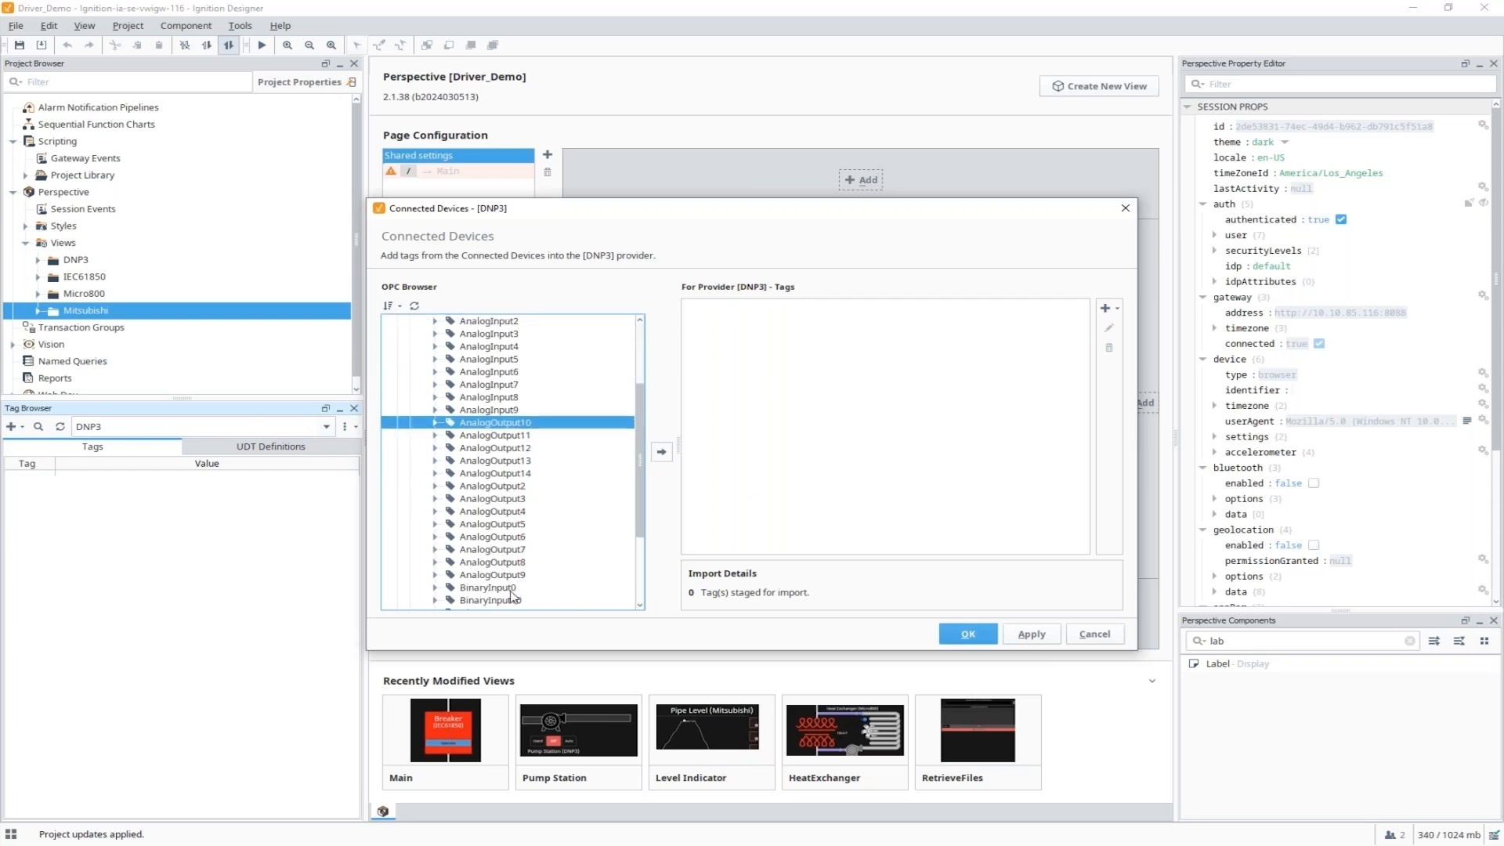
pyautogui.scroll(-1, 517, 552)
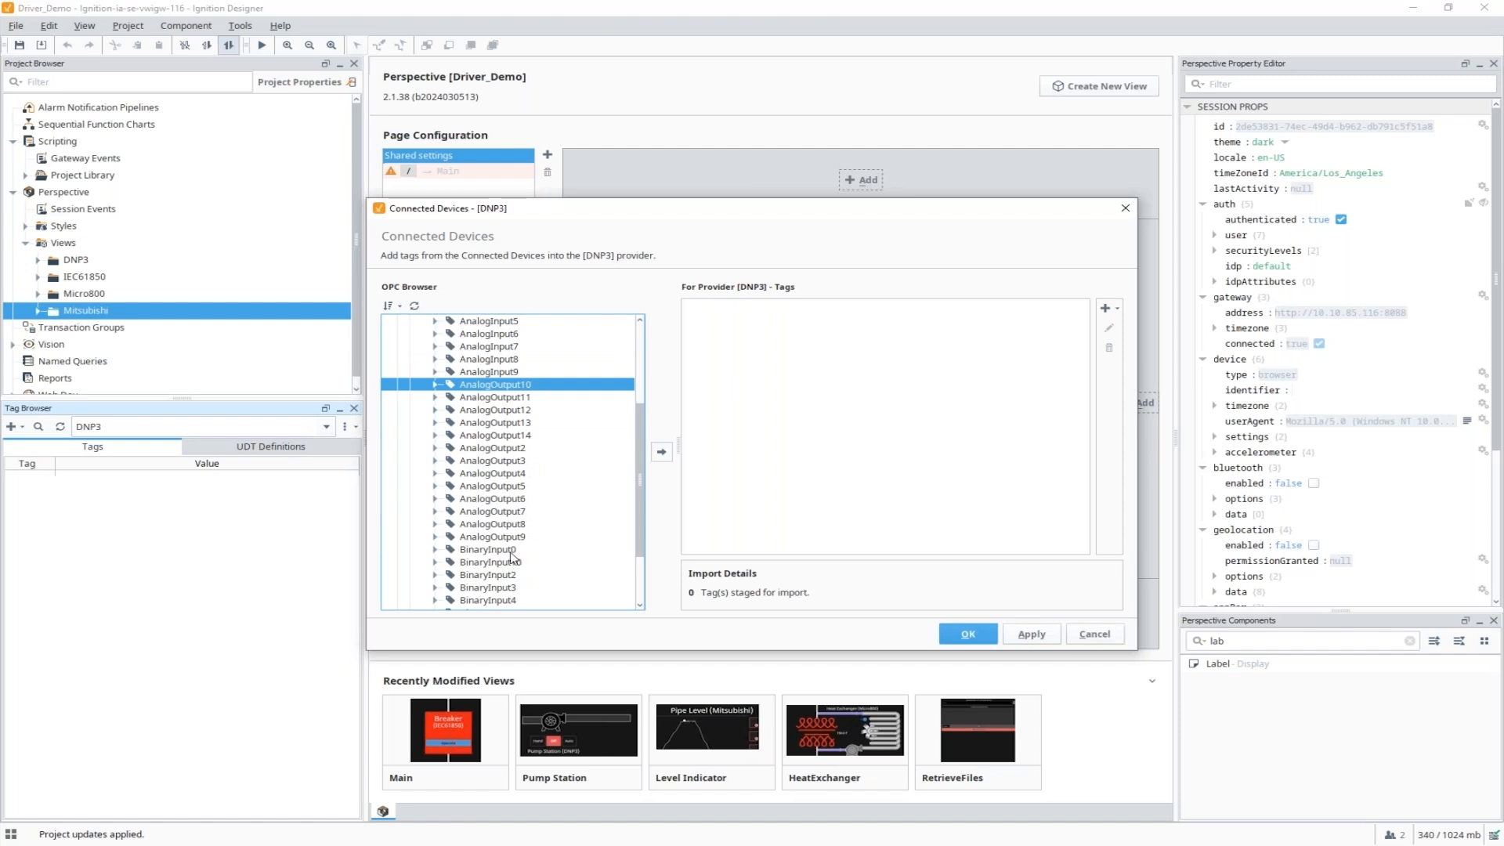
pyautogui.keyDown('ctrl'); pyautogui.click(514, 551); pyautogui.keyUp('ctrl')
pyautogui.click(662, 455)
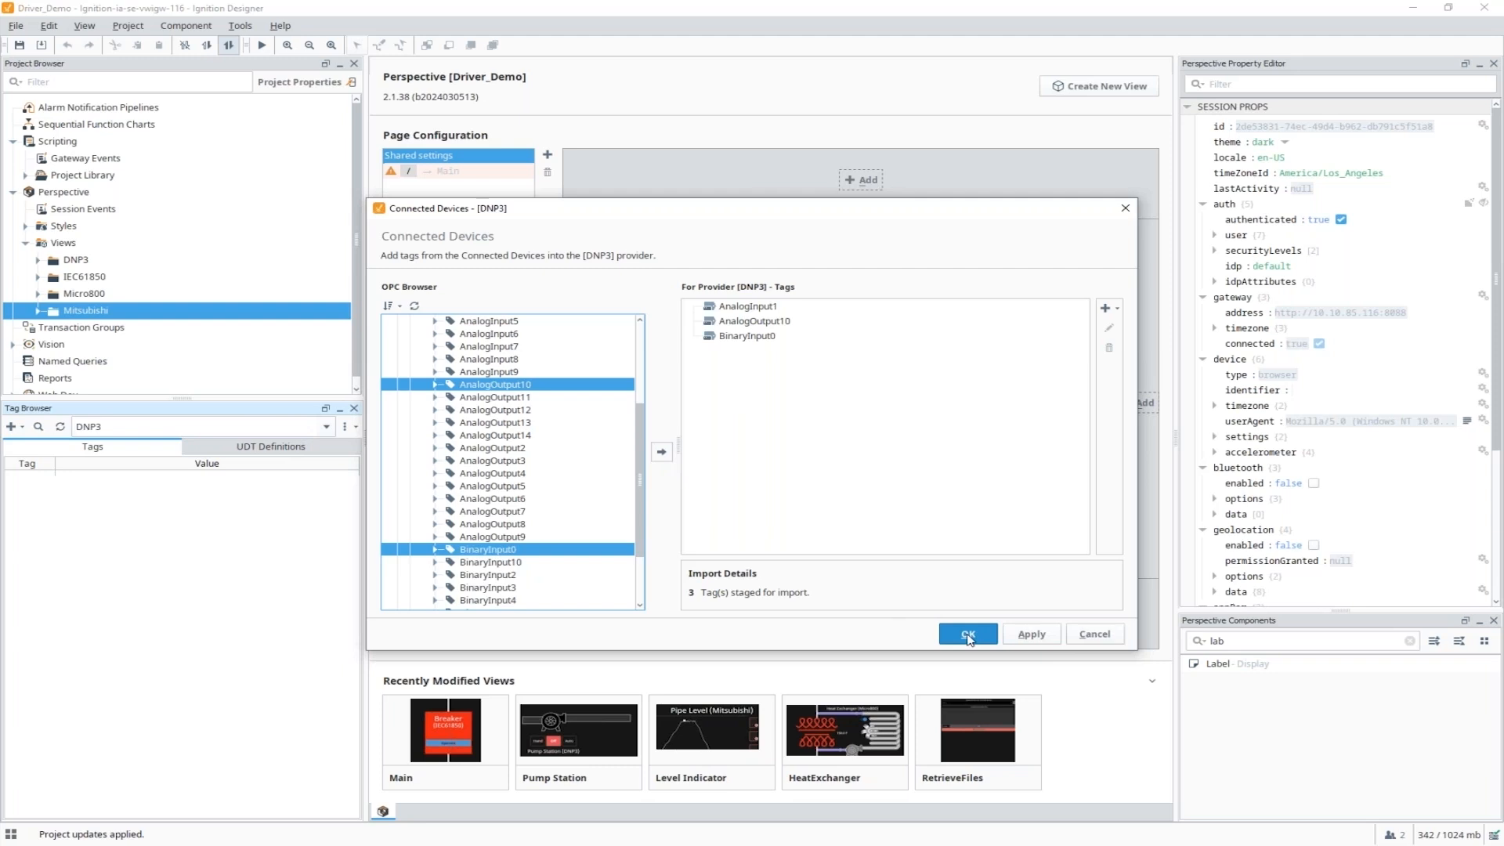
pyautogui.click(968, 636)
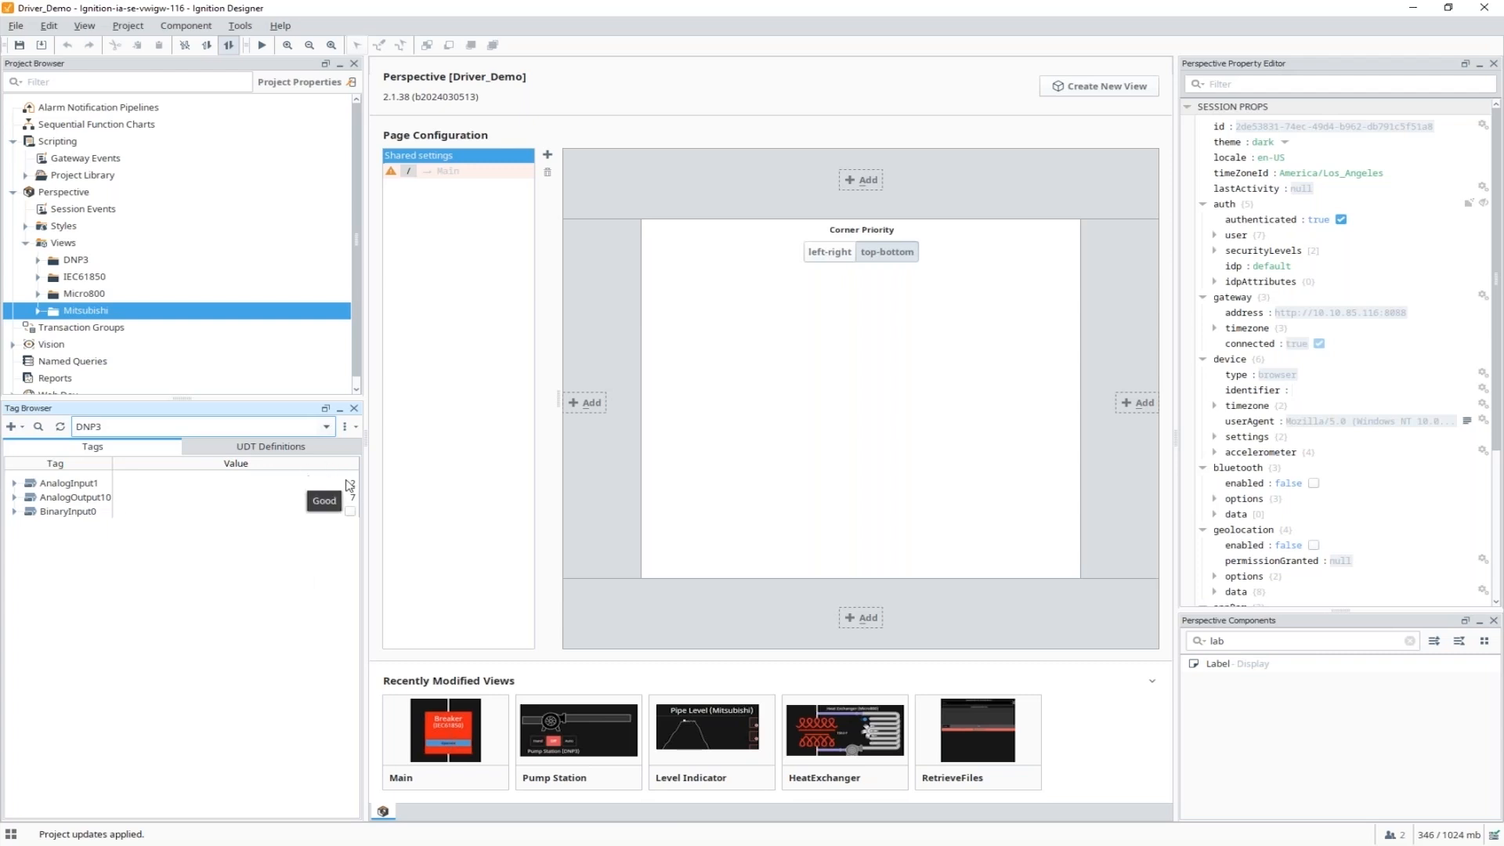
pyautogui.doubleClick(82, 498)
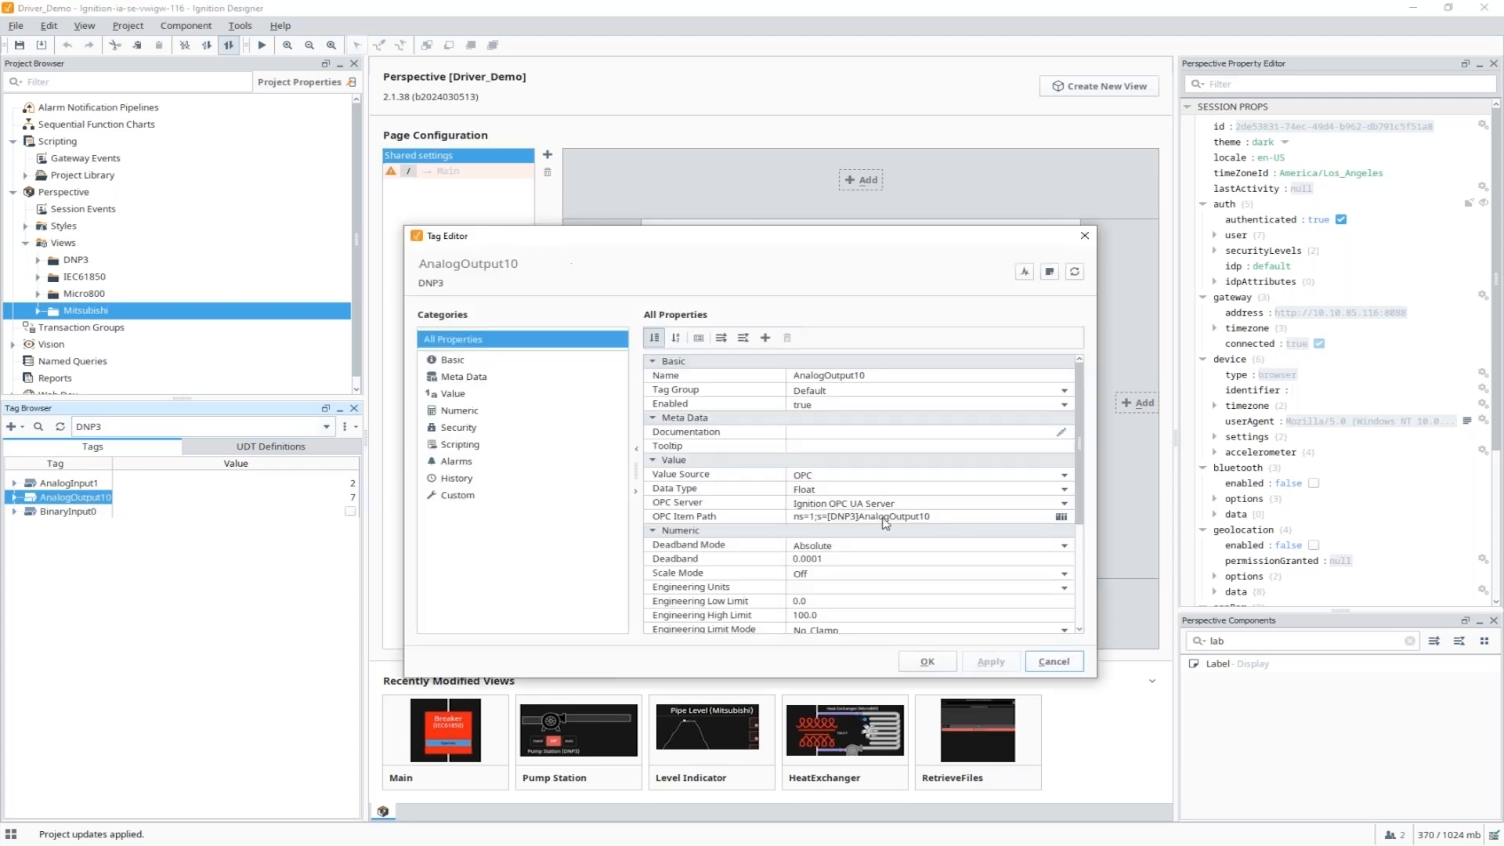
pyautogui.click(968, 518)
pyautogui.moveTo(971, 517); pyautogui.dragTo(790, 517)
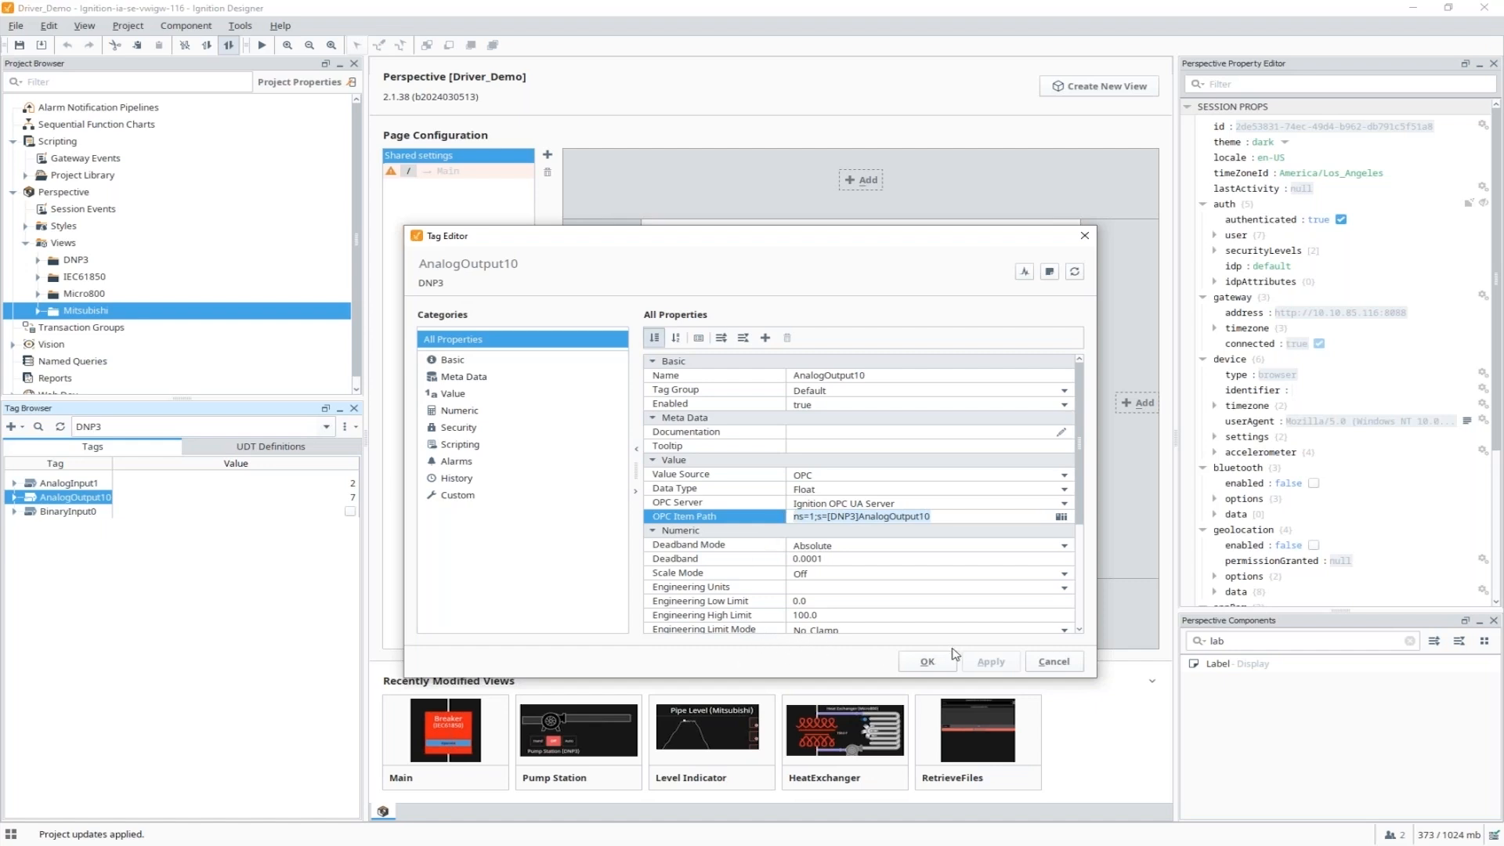
pyautogui.click(1063, 659)
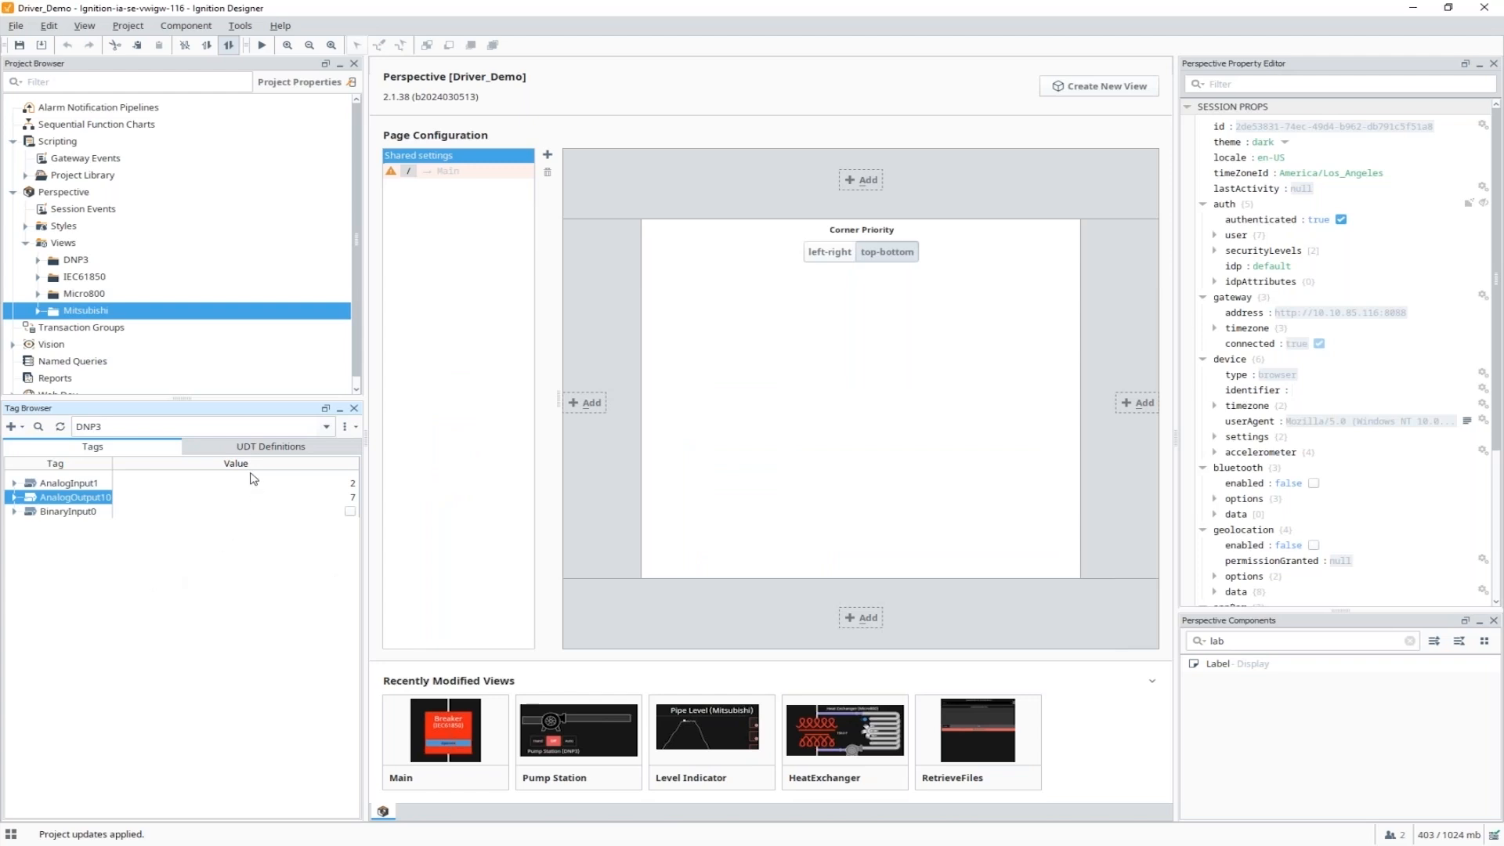
# Open the Pump Station UDT definition and inspect hoa's OPC path ns=1;s=[DNP3]AnalogOutput{StationNum}.
pyautogui.click(255, 449)
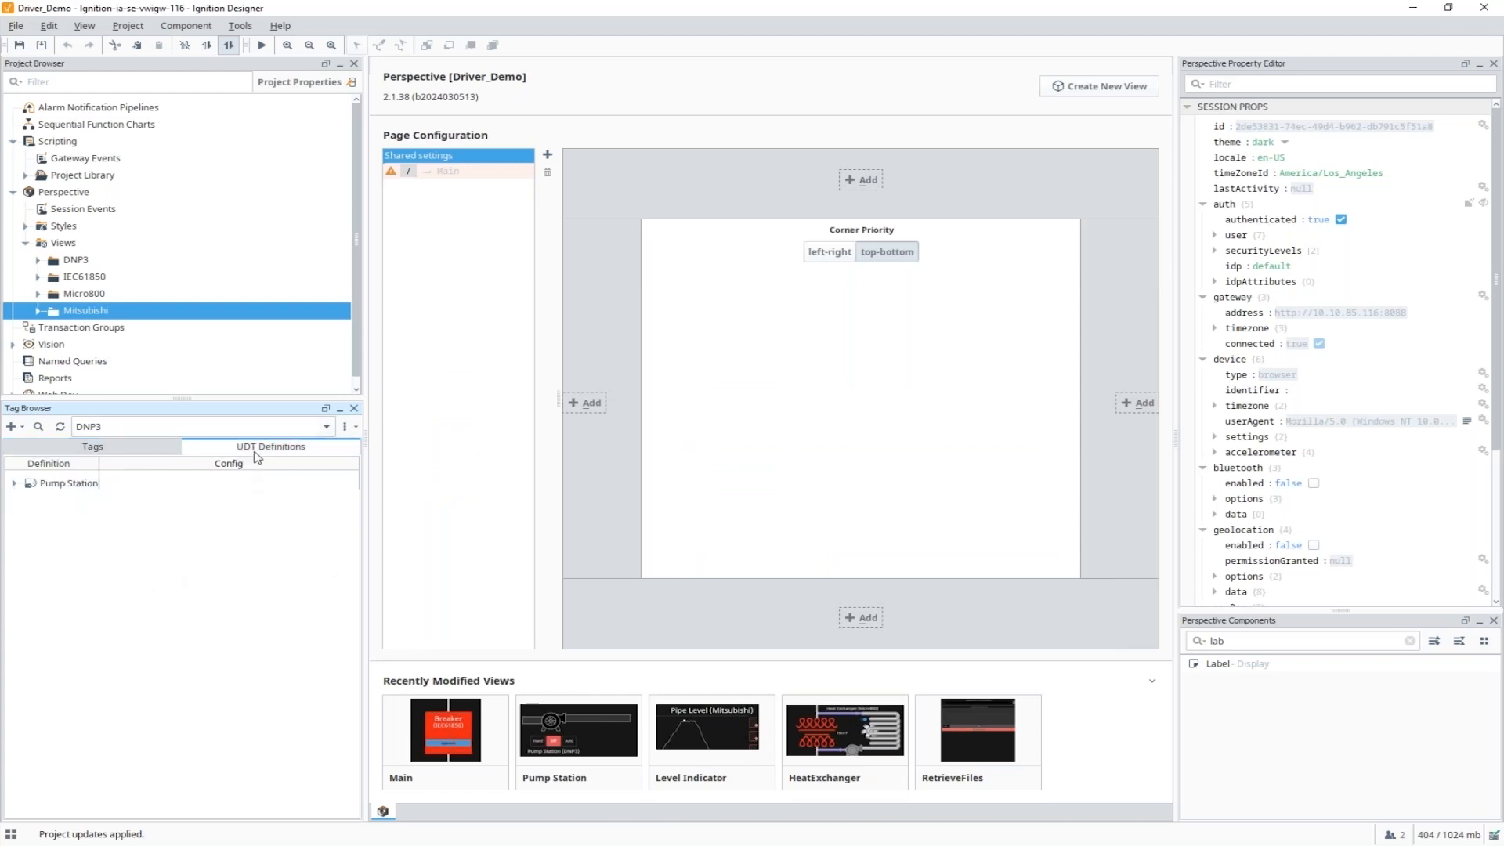
pyautogui.click(70, 484)
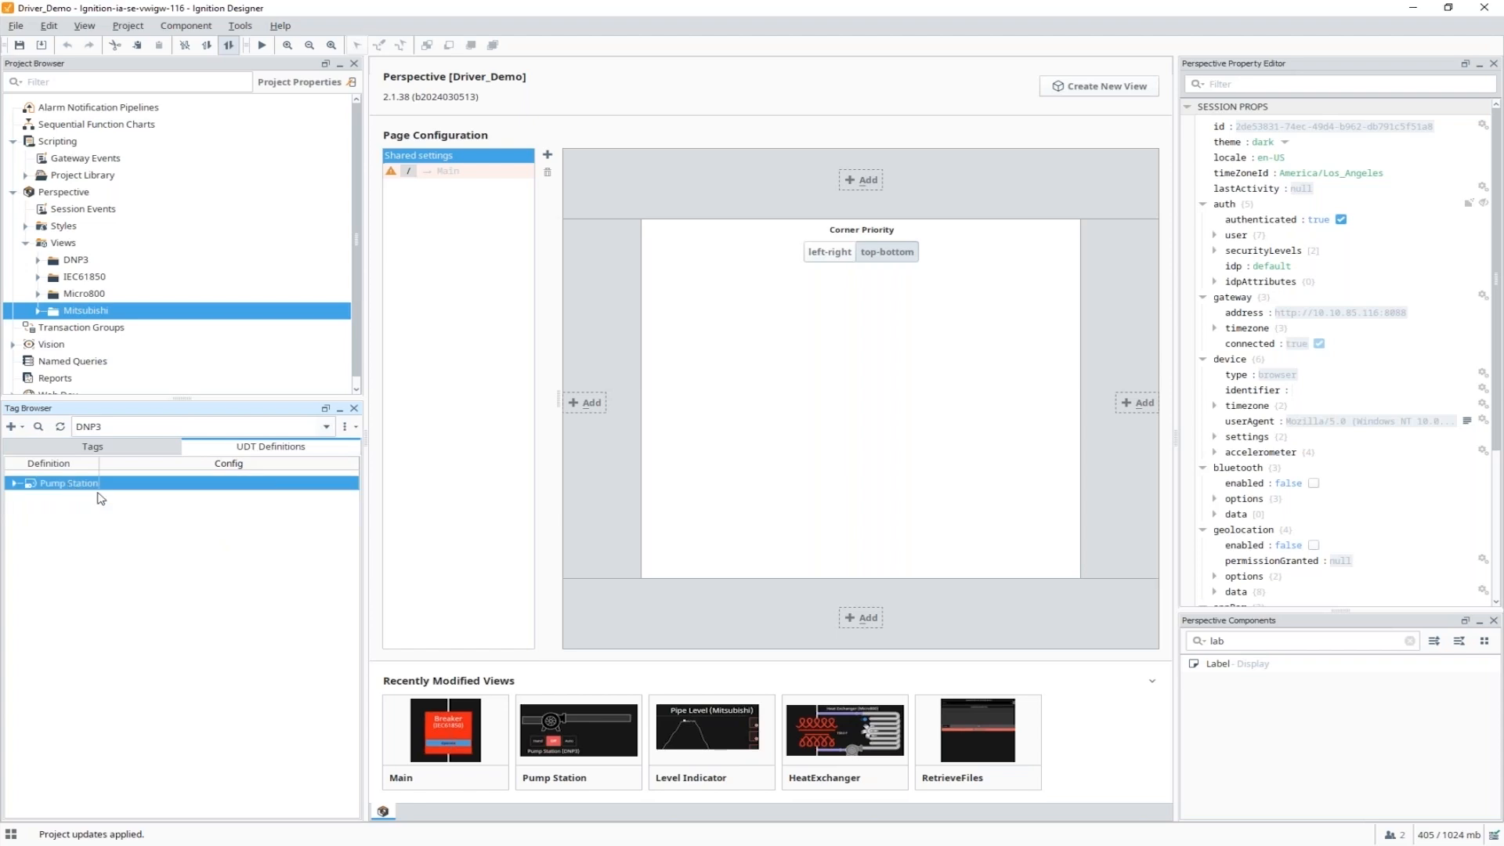
pyautogui.doubleClick(100, 483)
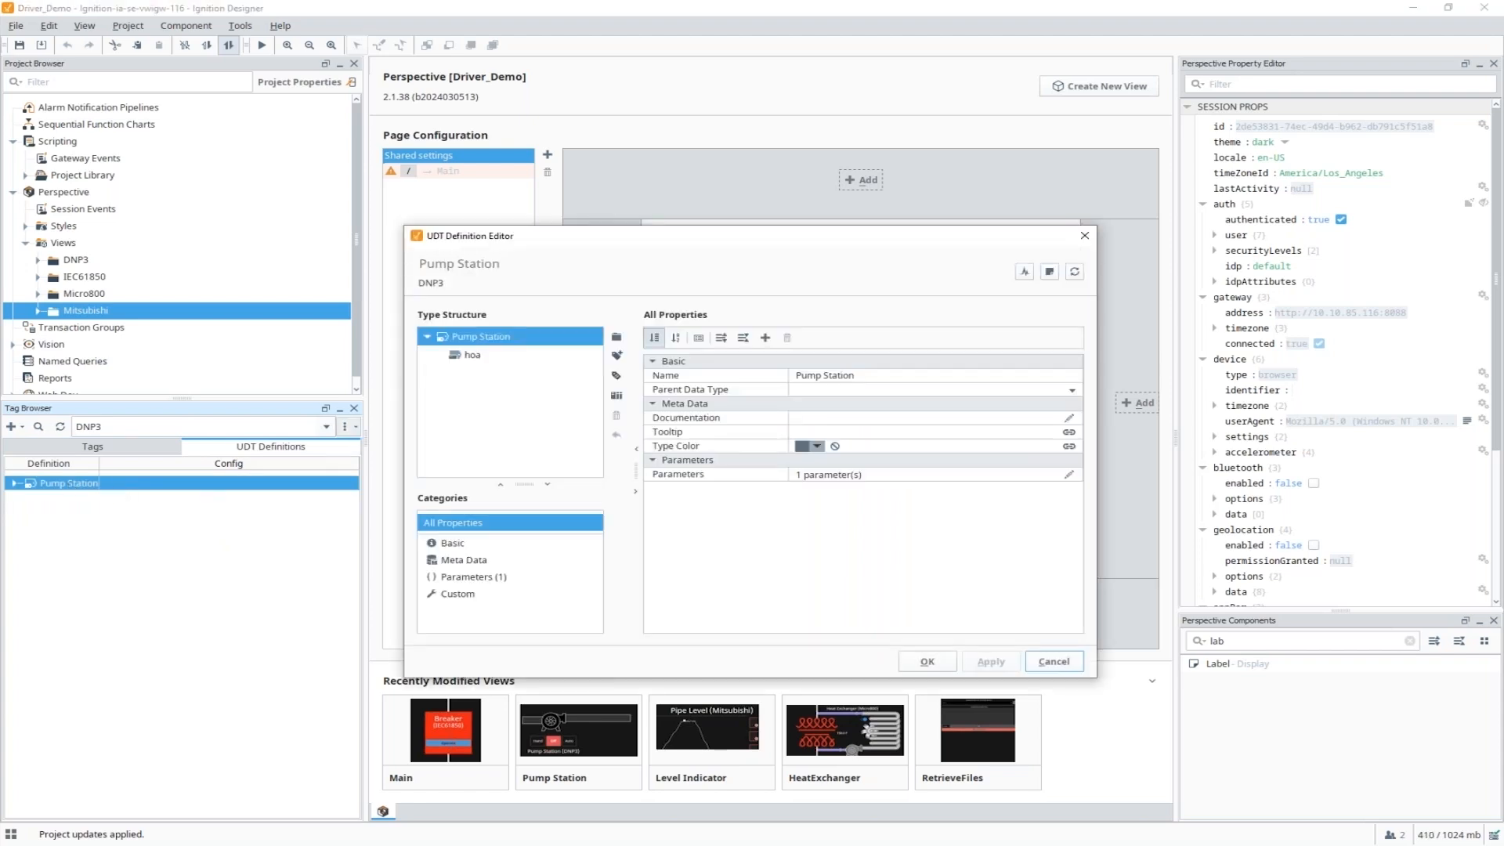
pyautogui.click(470, 355)
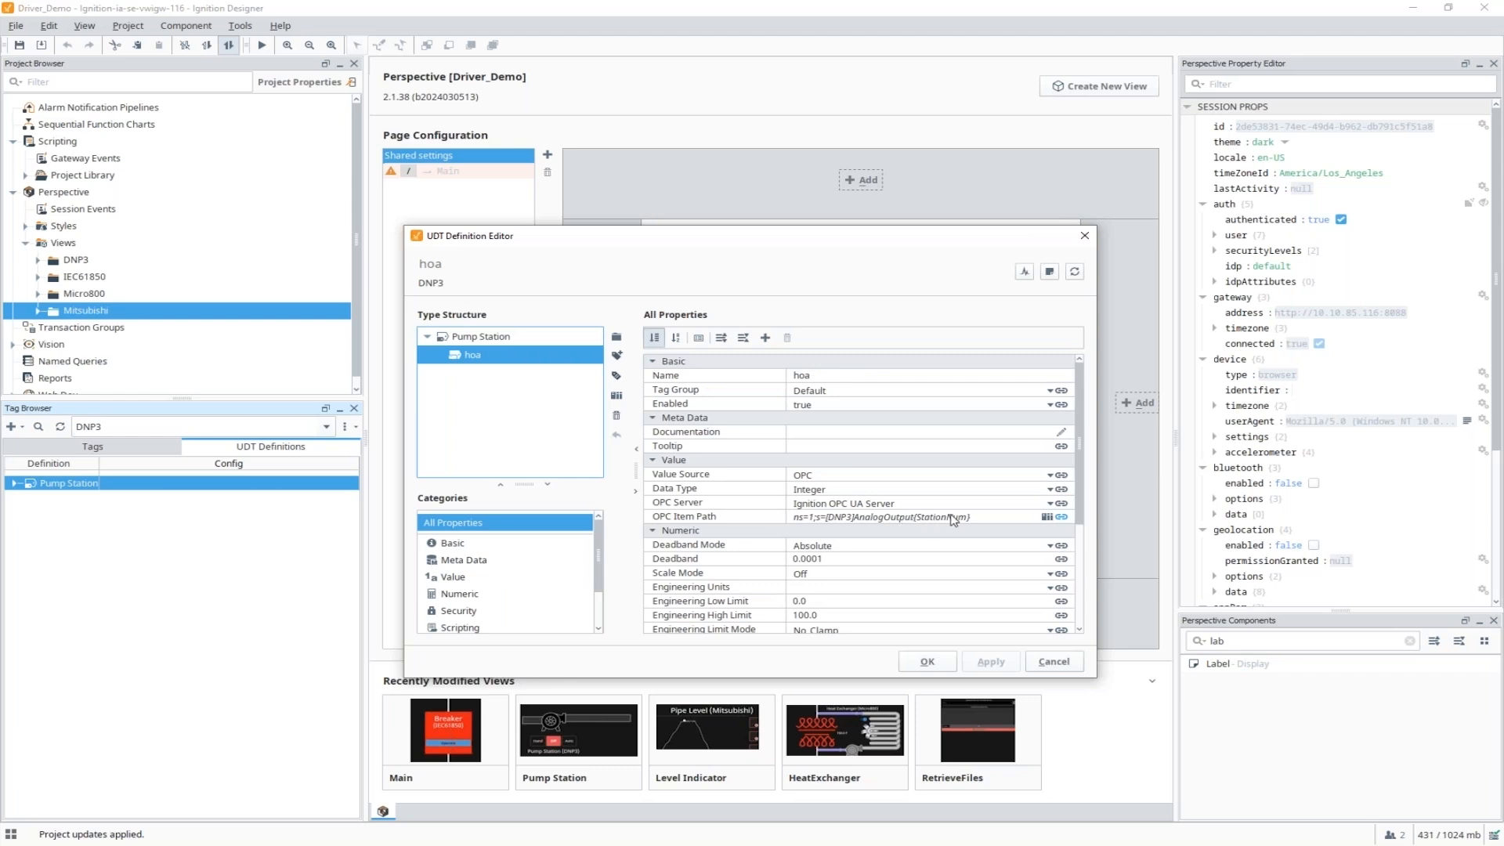
pyautogui.click(985, 518)
pyautogui.moveTo(979, 519); pyautogui.dragTo(859, 517)
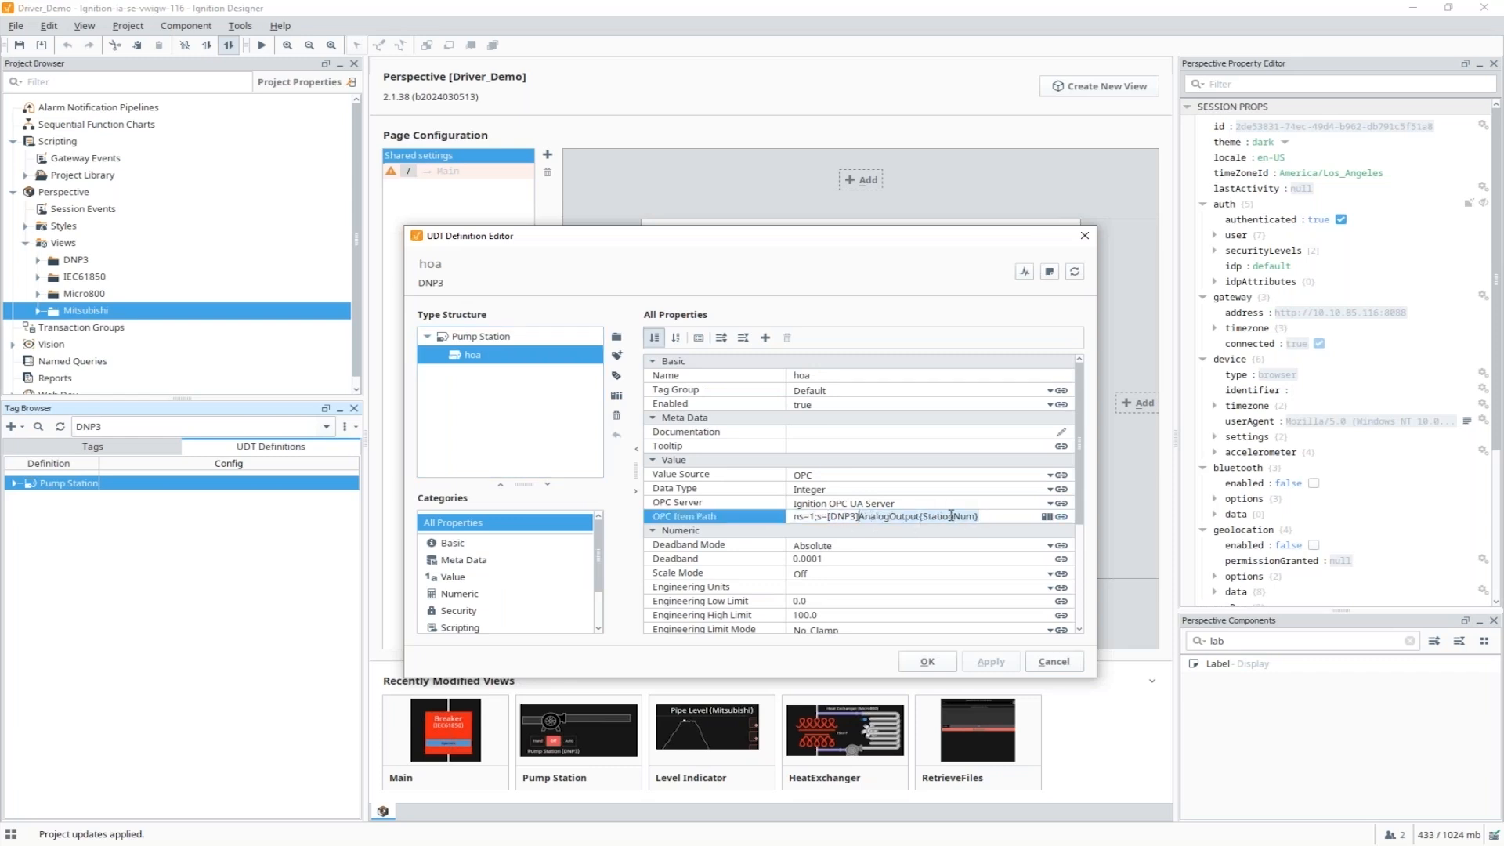
pyautogui.moveTo(951, 516); pyautogui.dragTo(920, 518)
# Check the Pump Station StationNum parameter is 3, then close the editor without changes.
pyautogui.click(492, 334)
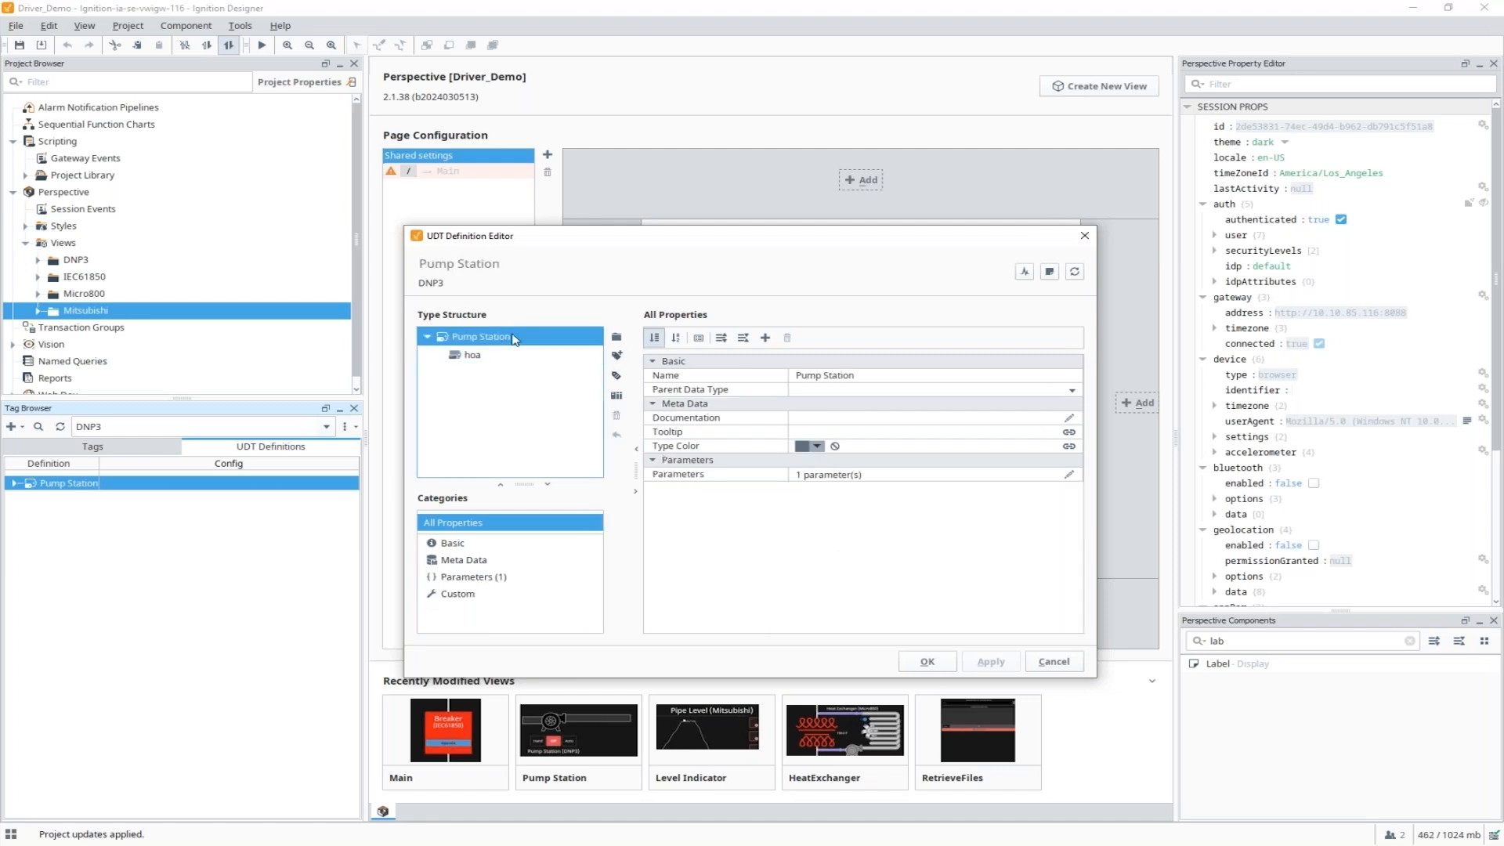
pyautogui.click(1069, 475)
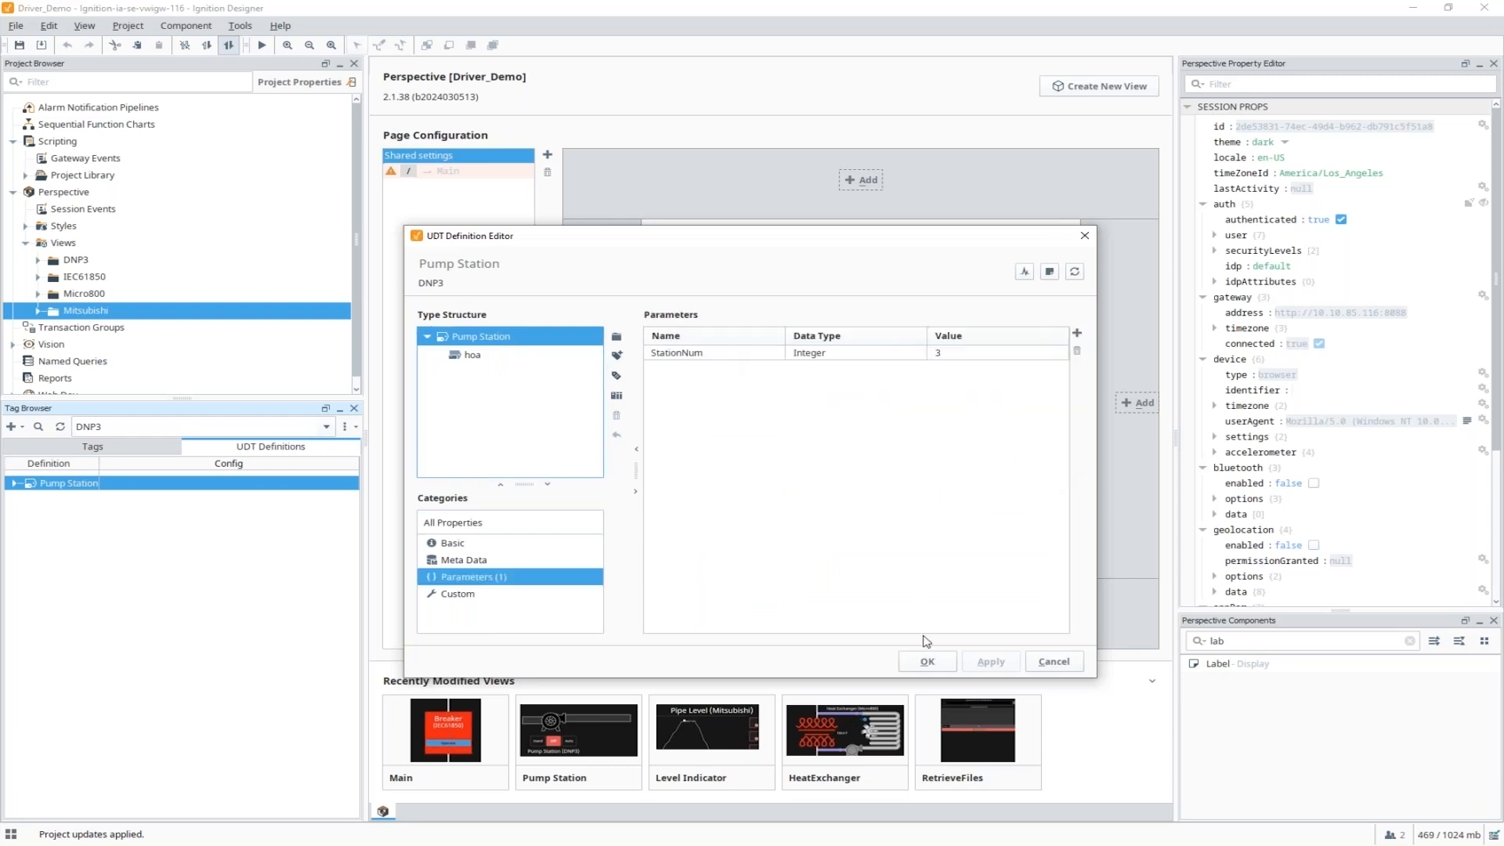
pyautogui.click(1054, 661)
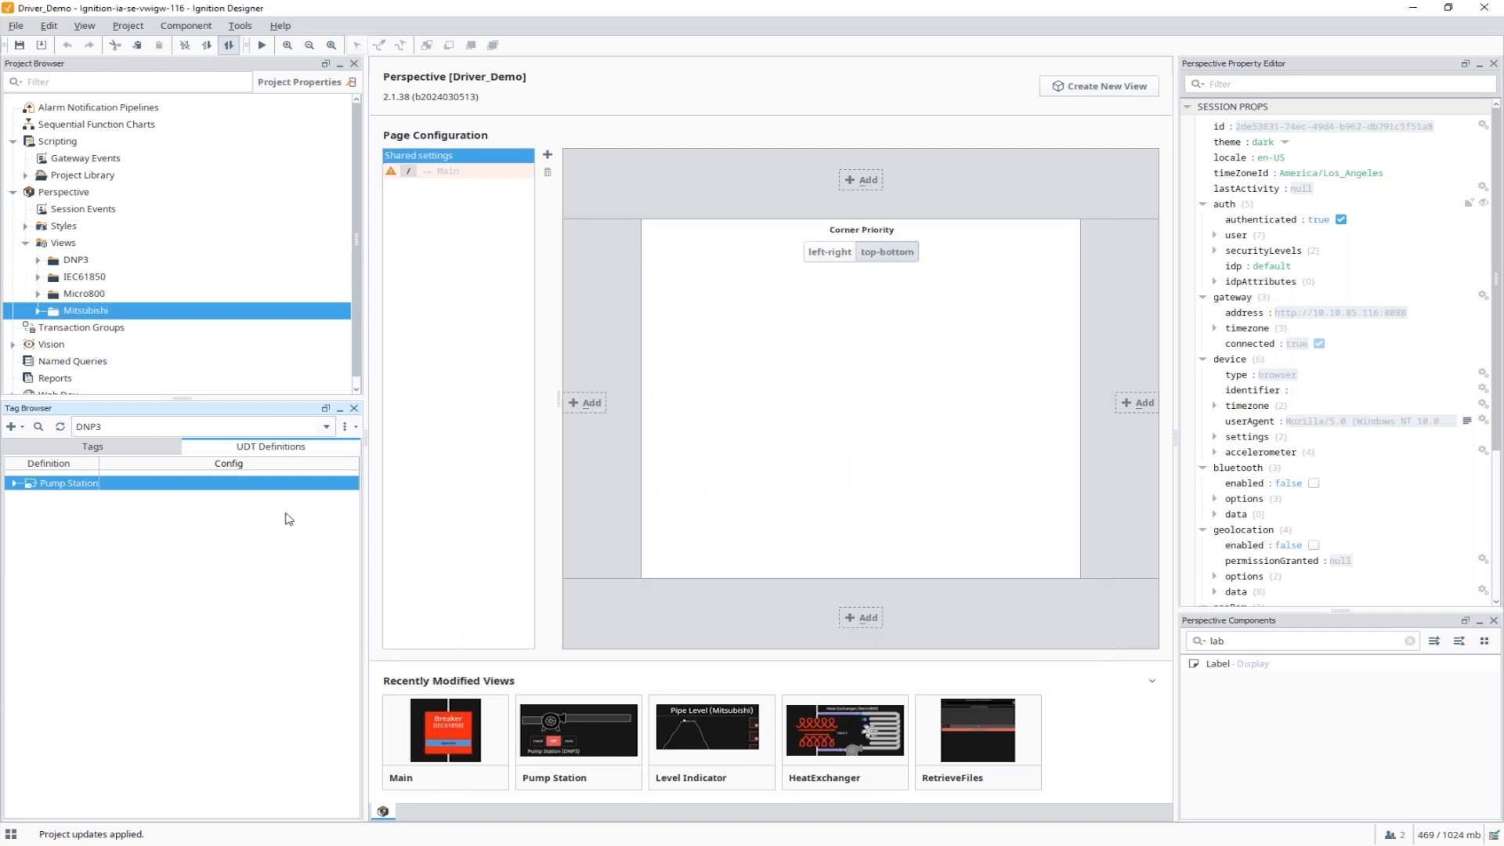
# Create a new Pump Station data type instance in the DNP3 tags.
pyautogui.click(114, 445)
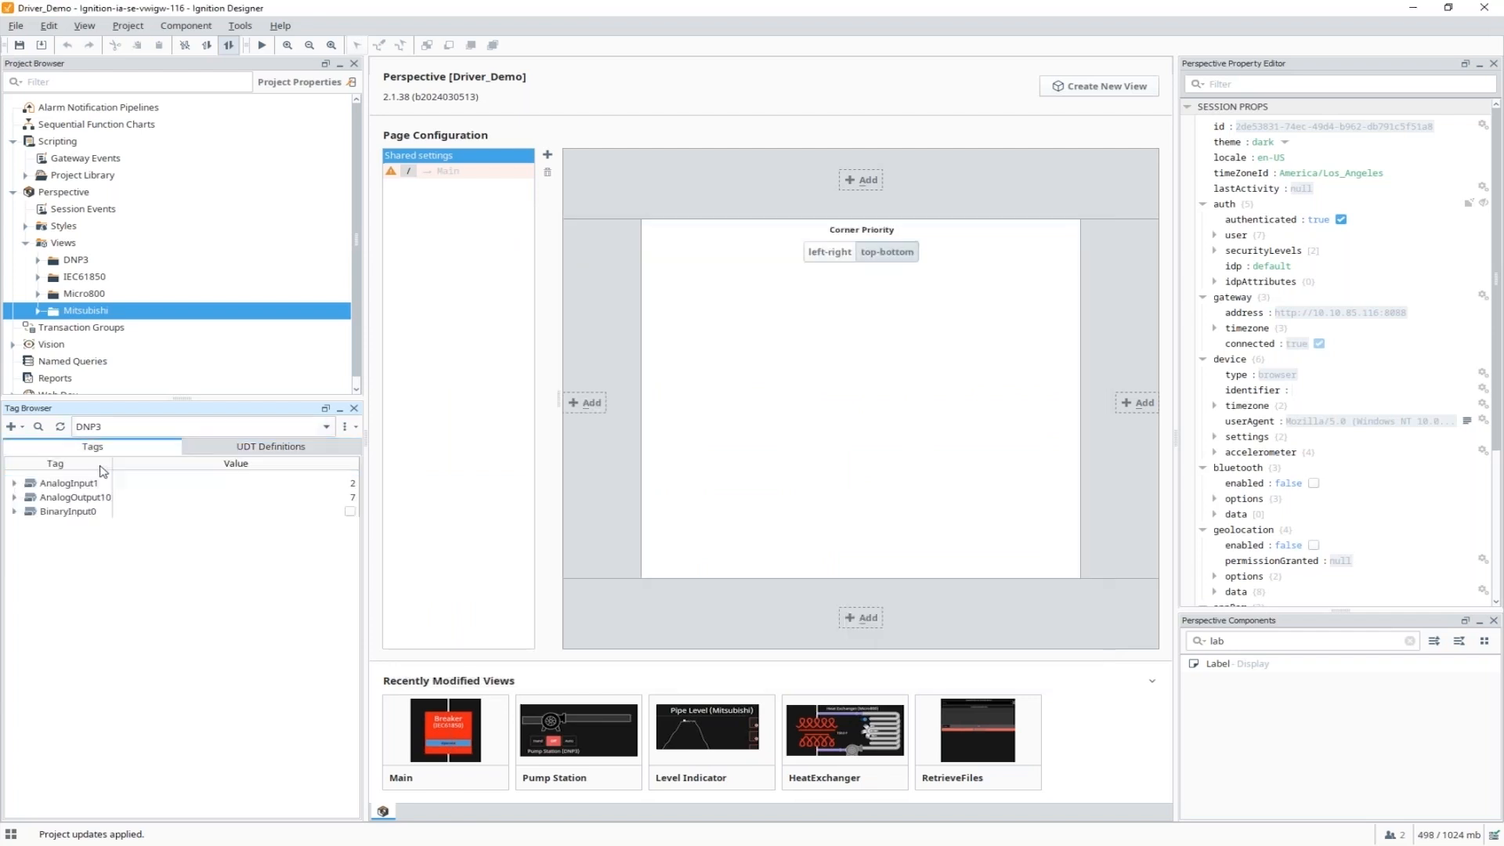
pyautogui.rightClick(55, 537)
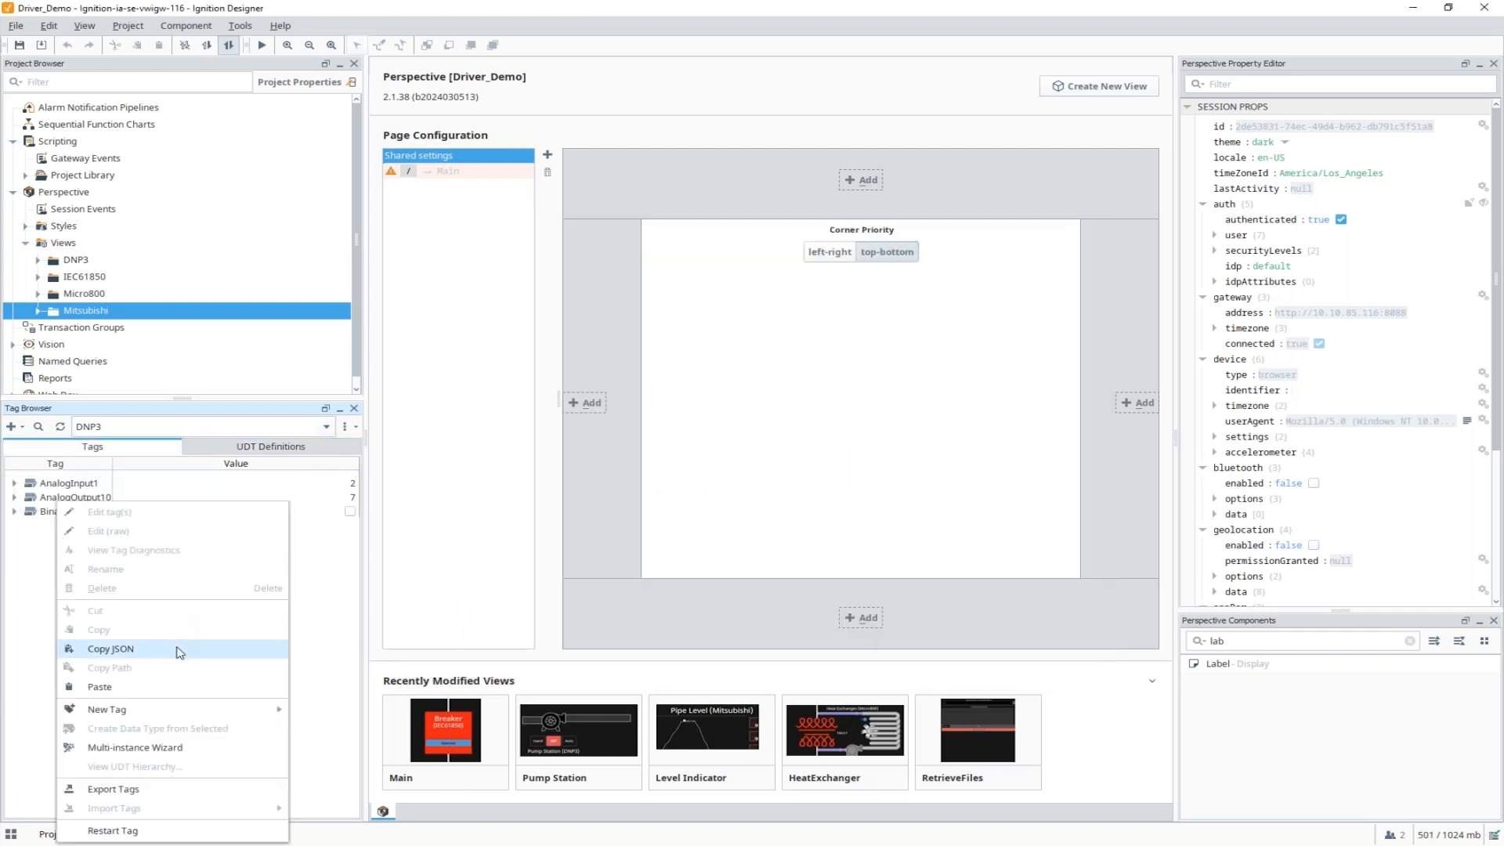
pyautogui.moveTo(195, 711)
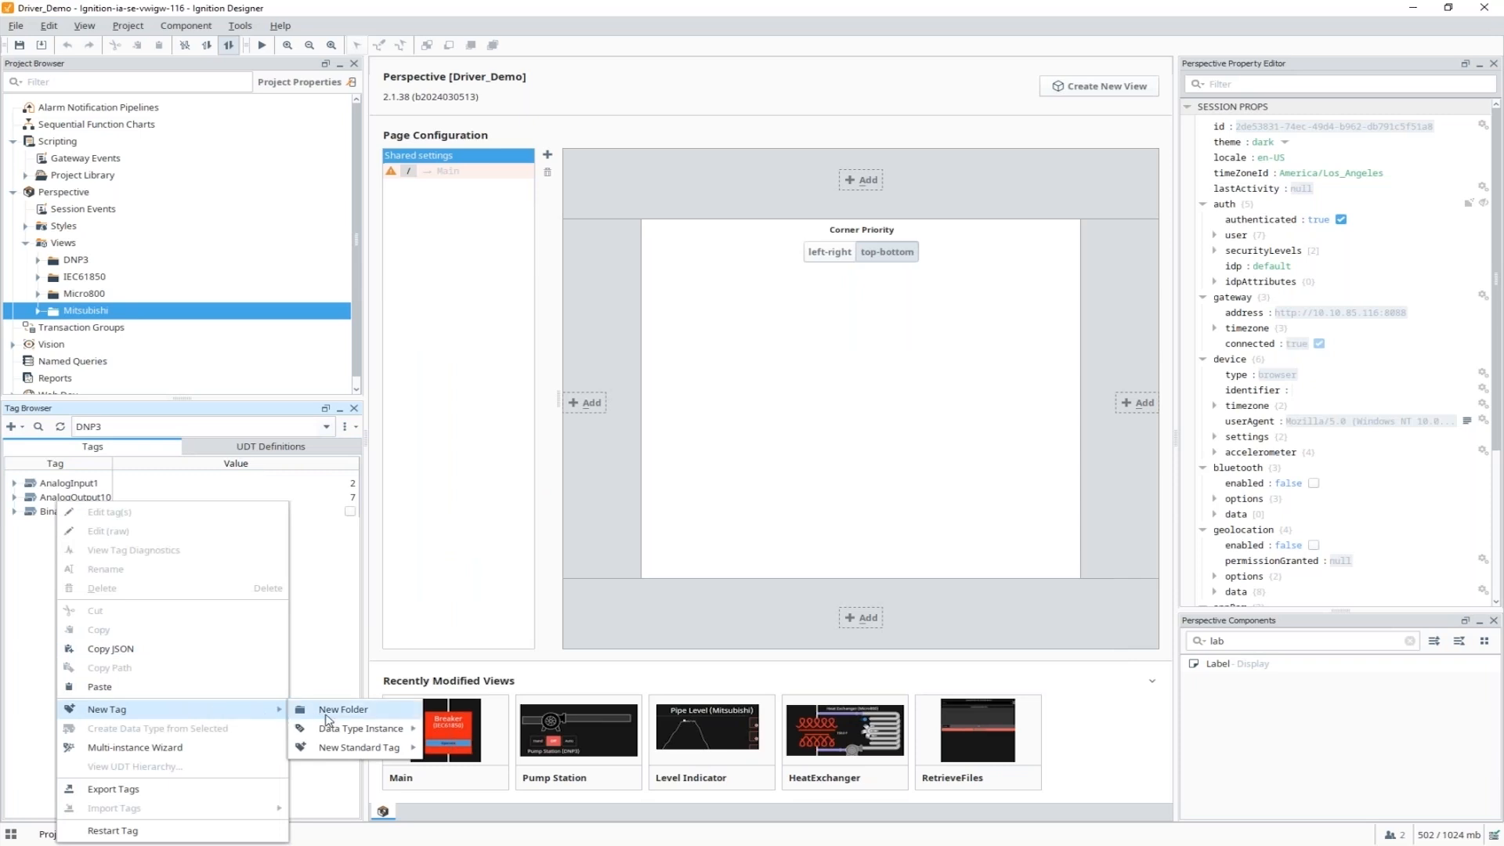
pyautogui.moveTo(364, 732)
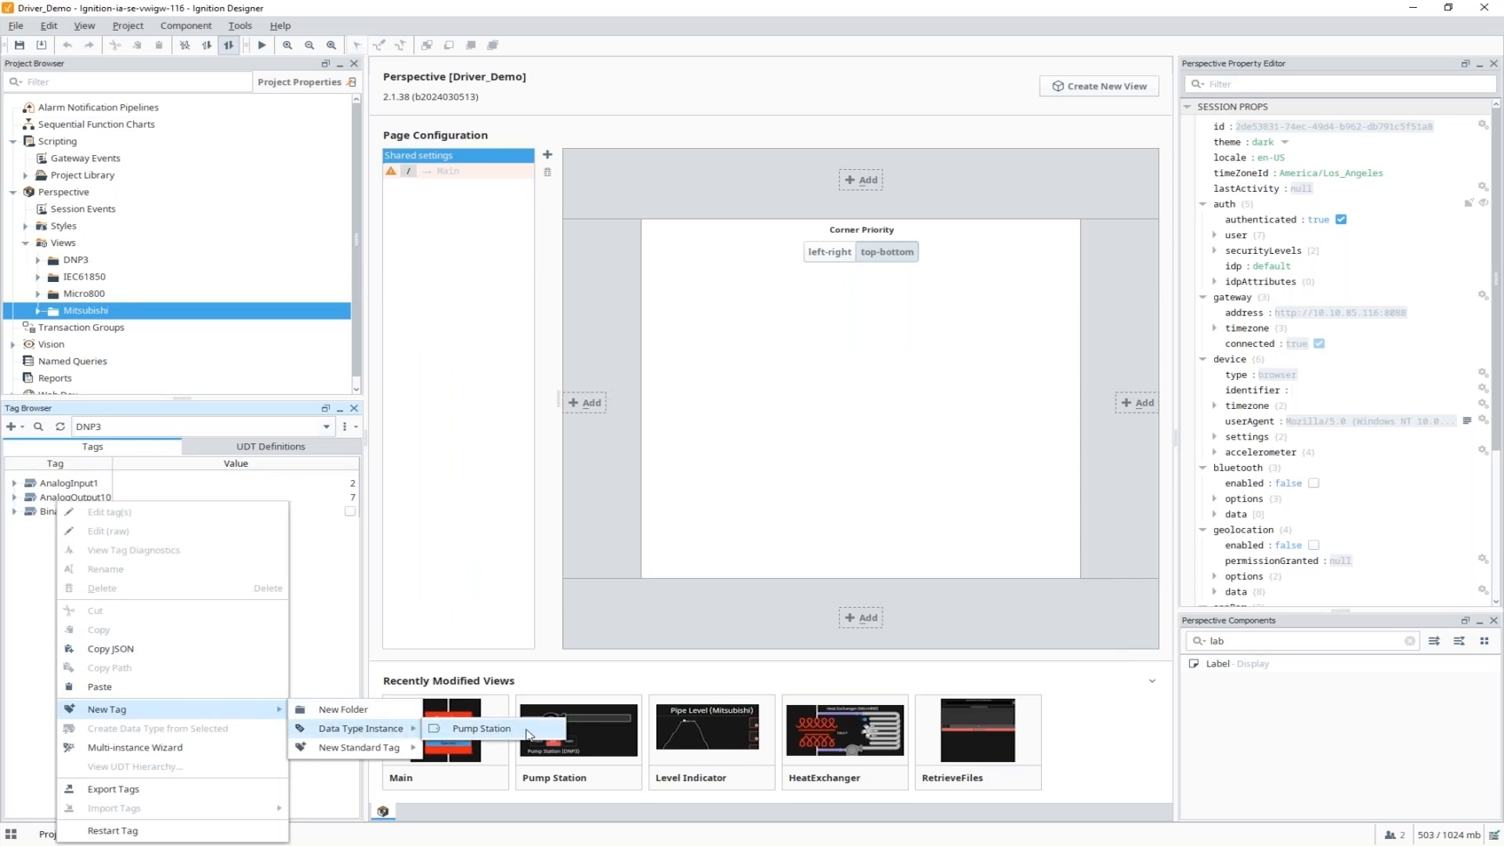
pyautogui.click(530, 734)
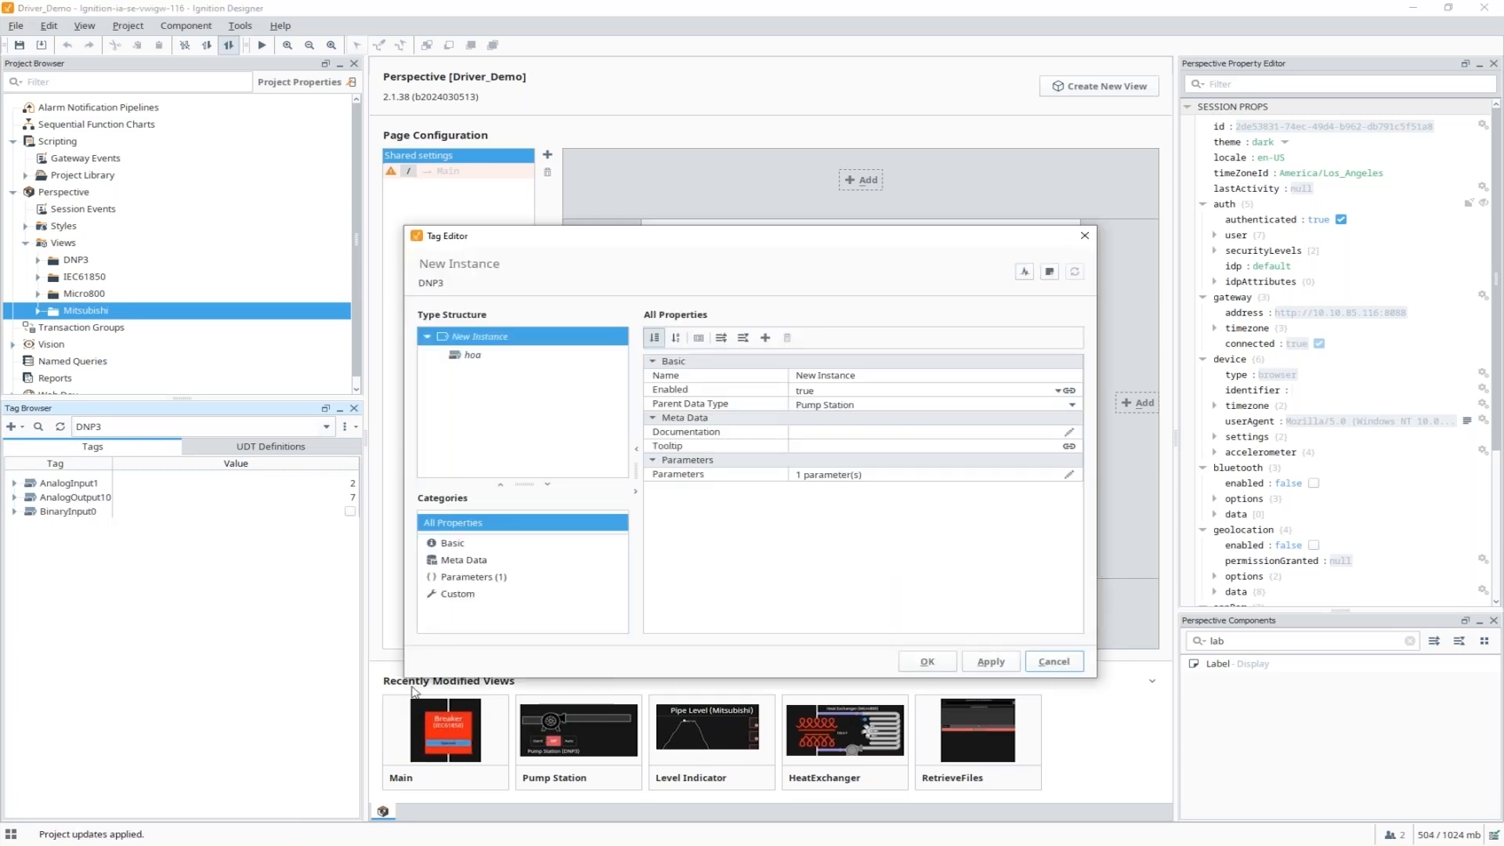
# Name the instance Pump Station 1, confirm it, and expand it to its hoa tag.
pyautogui.click(862, 377)
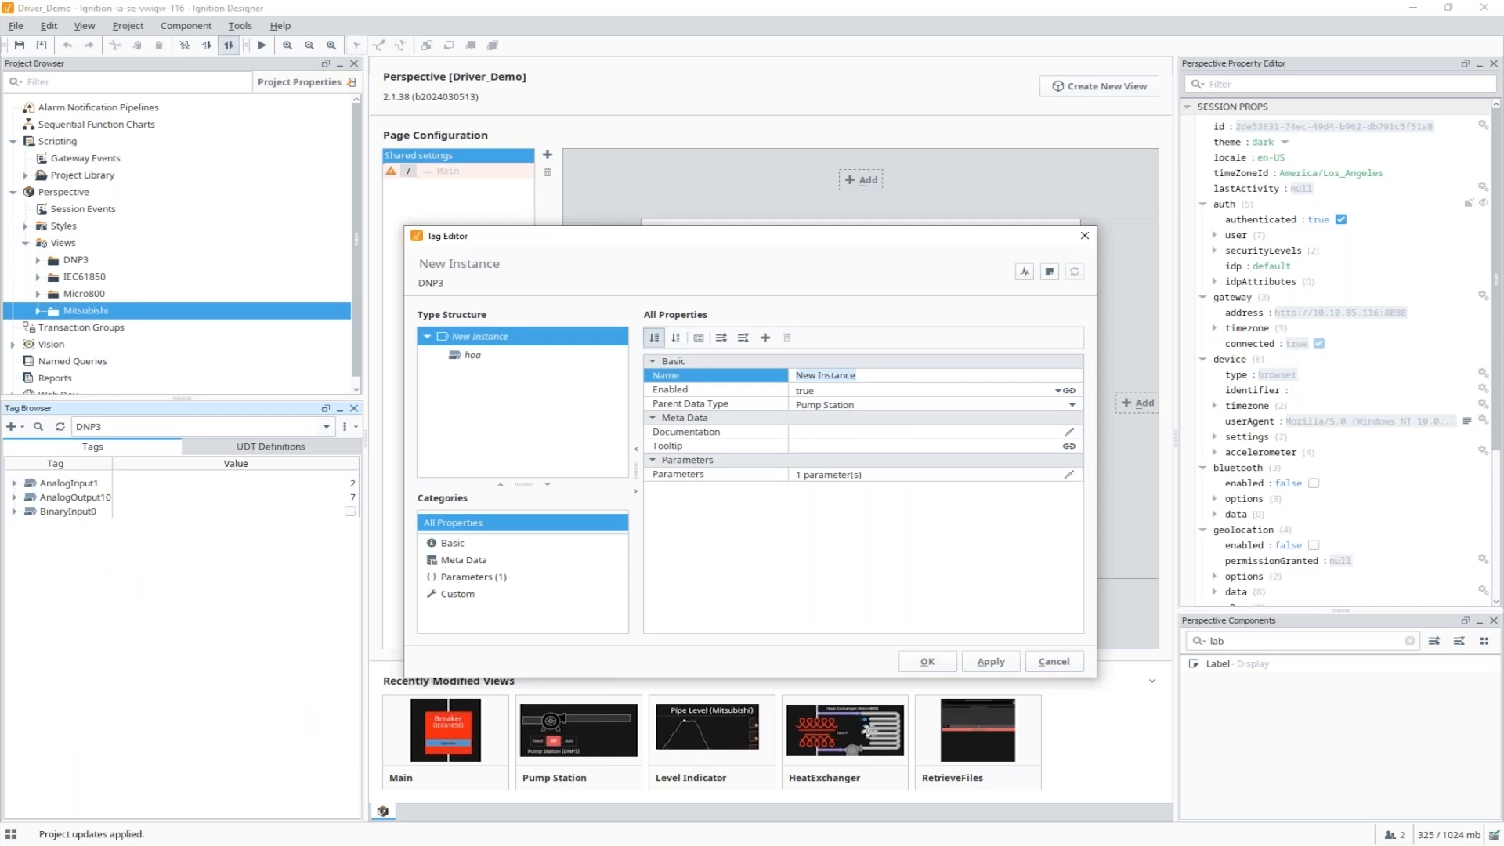
pyautogui.write('Pump Station 1')
pyautogui.click(927, 662)
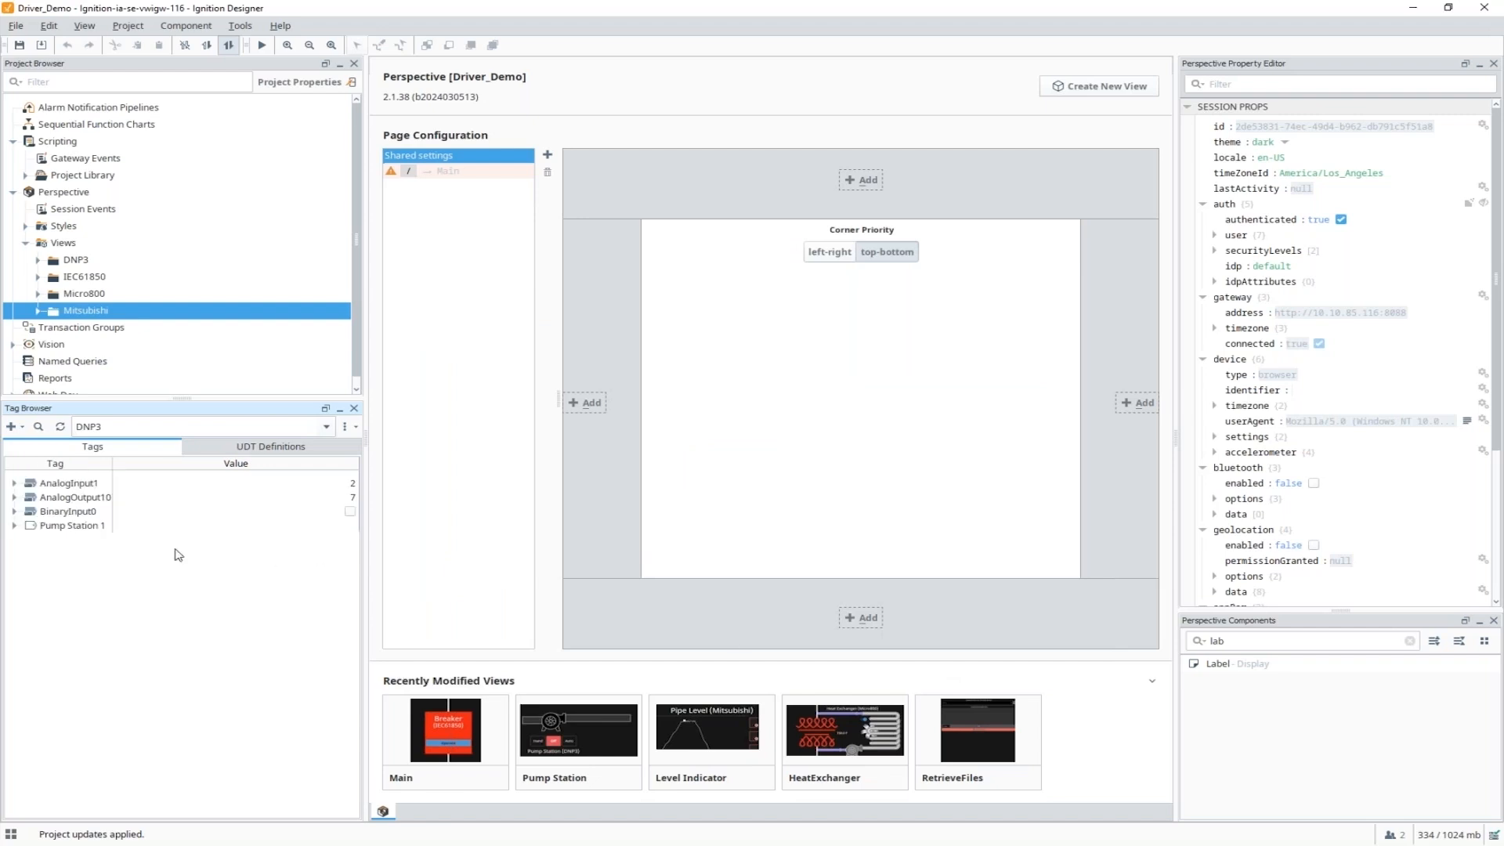
pyautogui.click(14, 526)
pyautogui.click(79, 553)
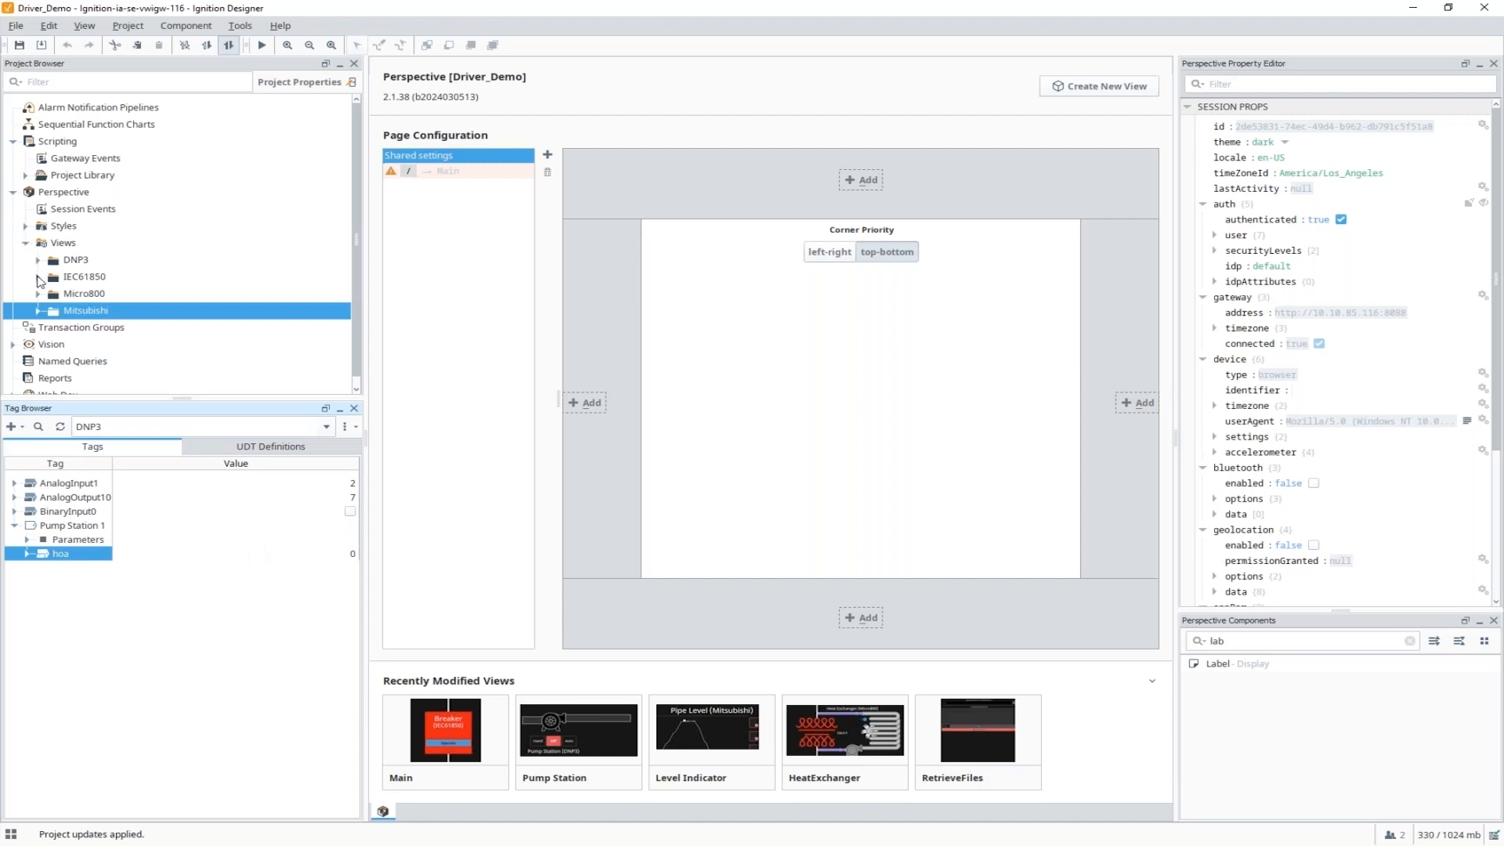
# Preview the DNP3 Pump Station view, switching hoa to Auto and then back to Off.
pyautogui.click(38, 259)
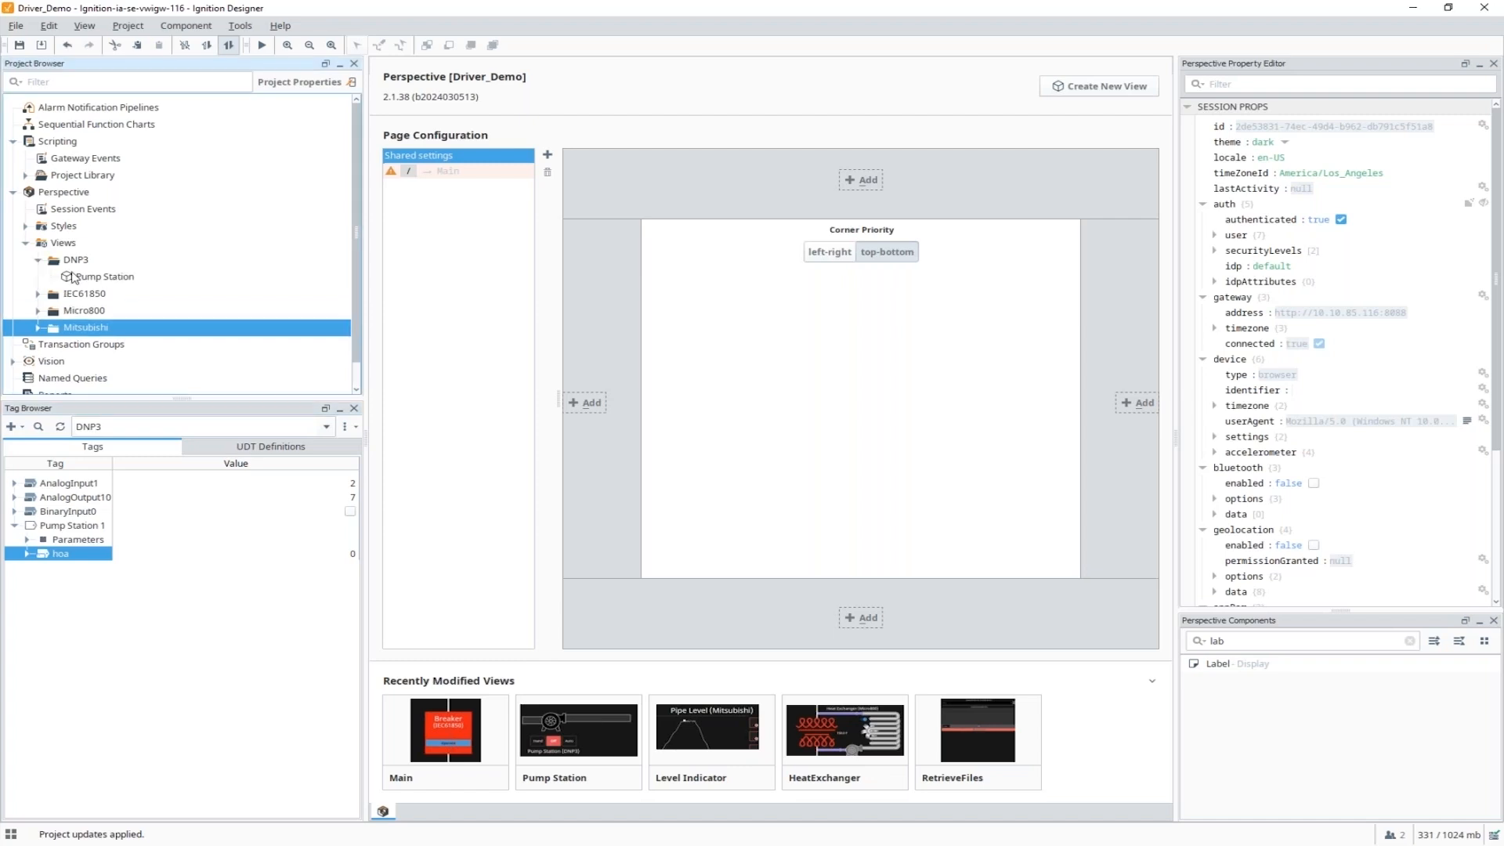
pyautogui.doubleClick(94, 276)
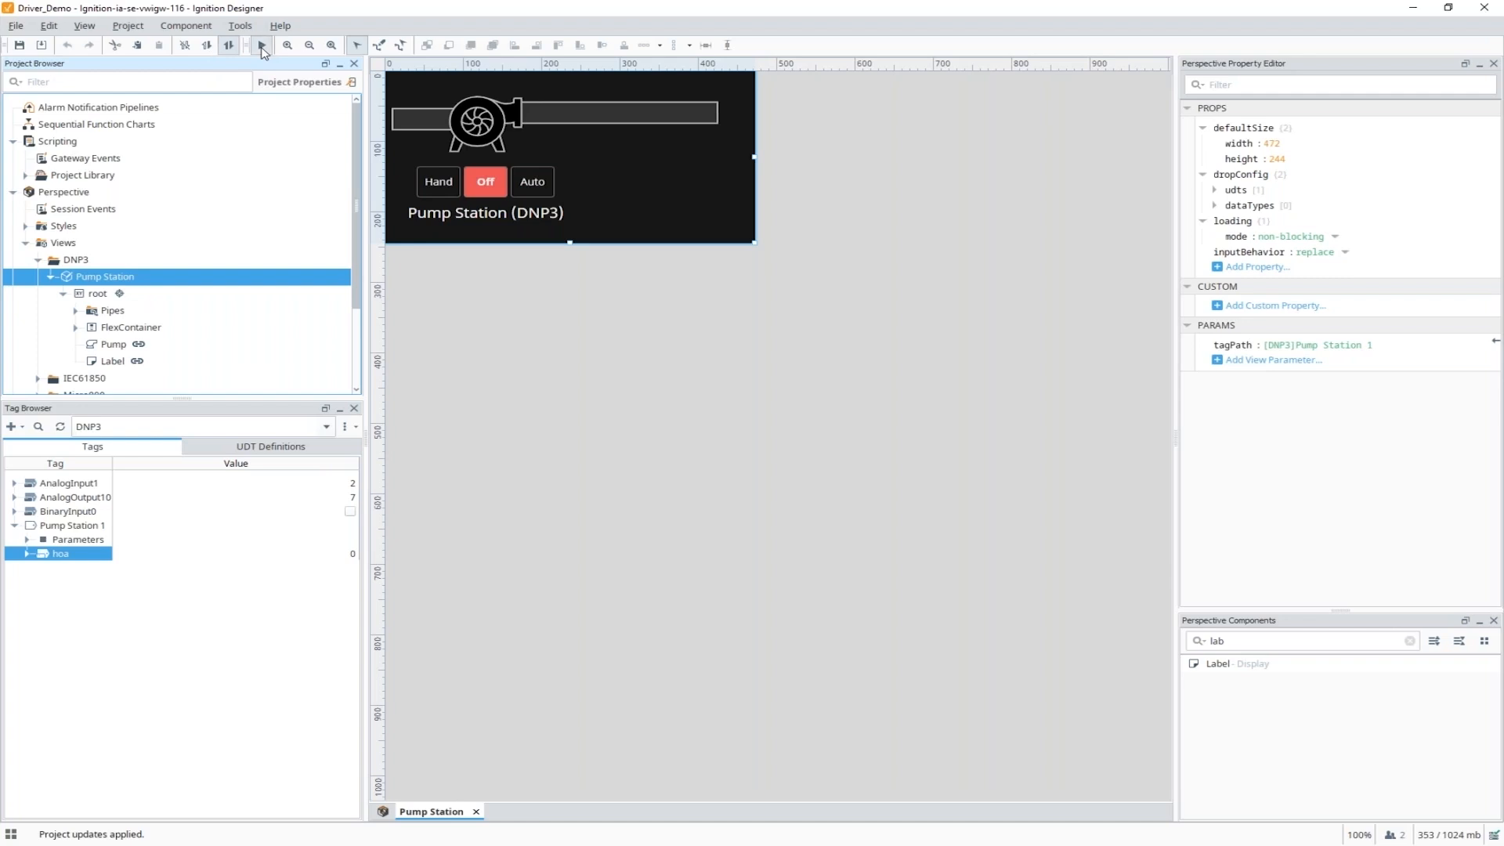
pyautogui.click(262, 44)
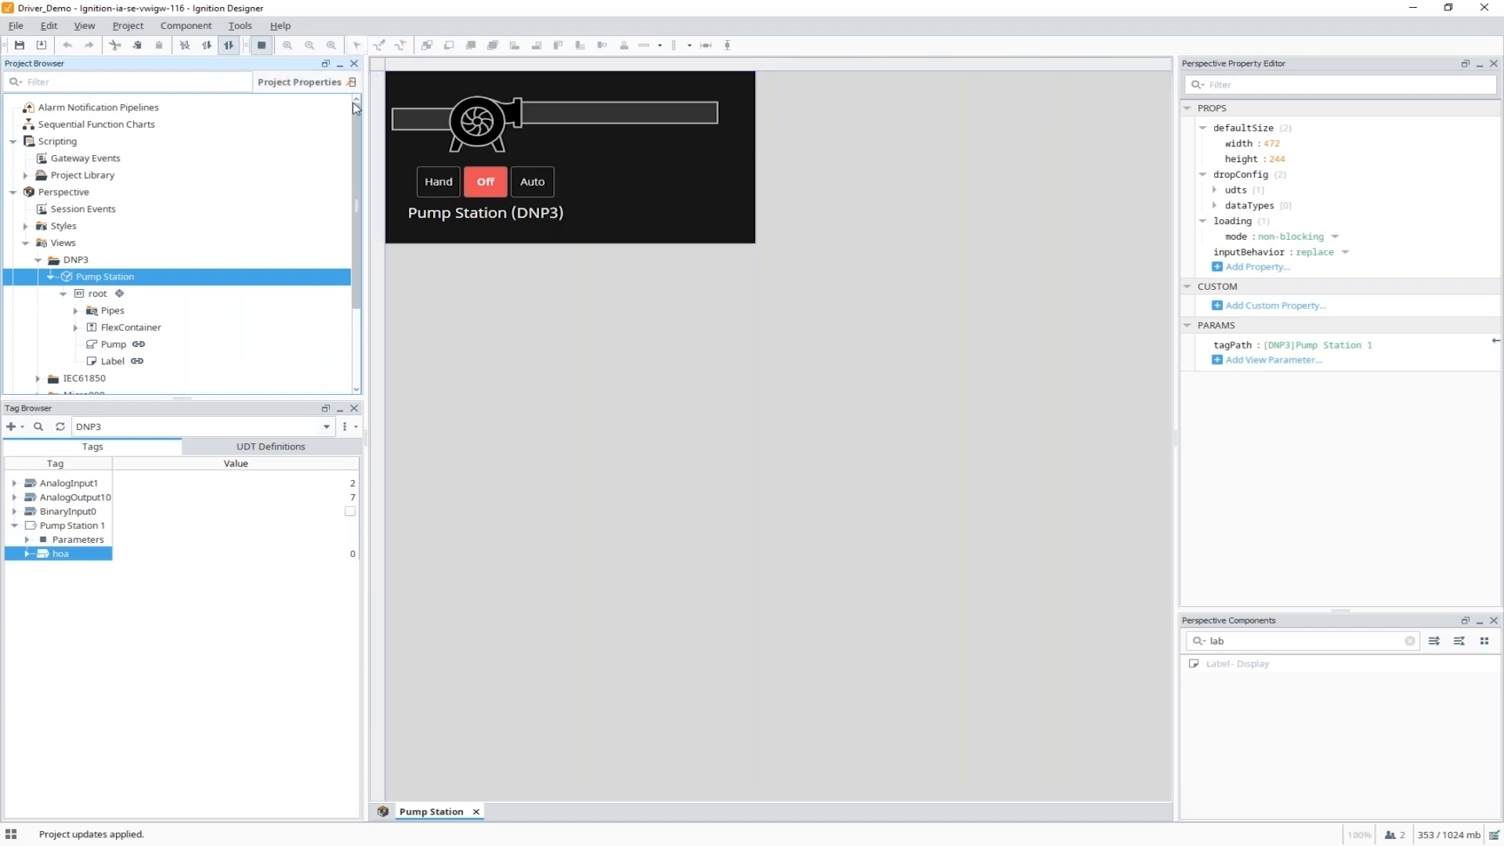
pyautogui.click(538, 182)
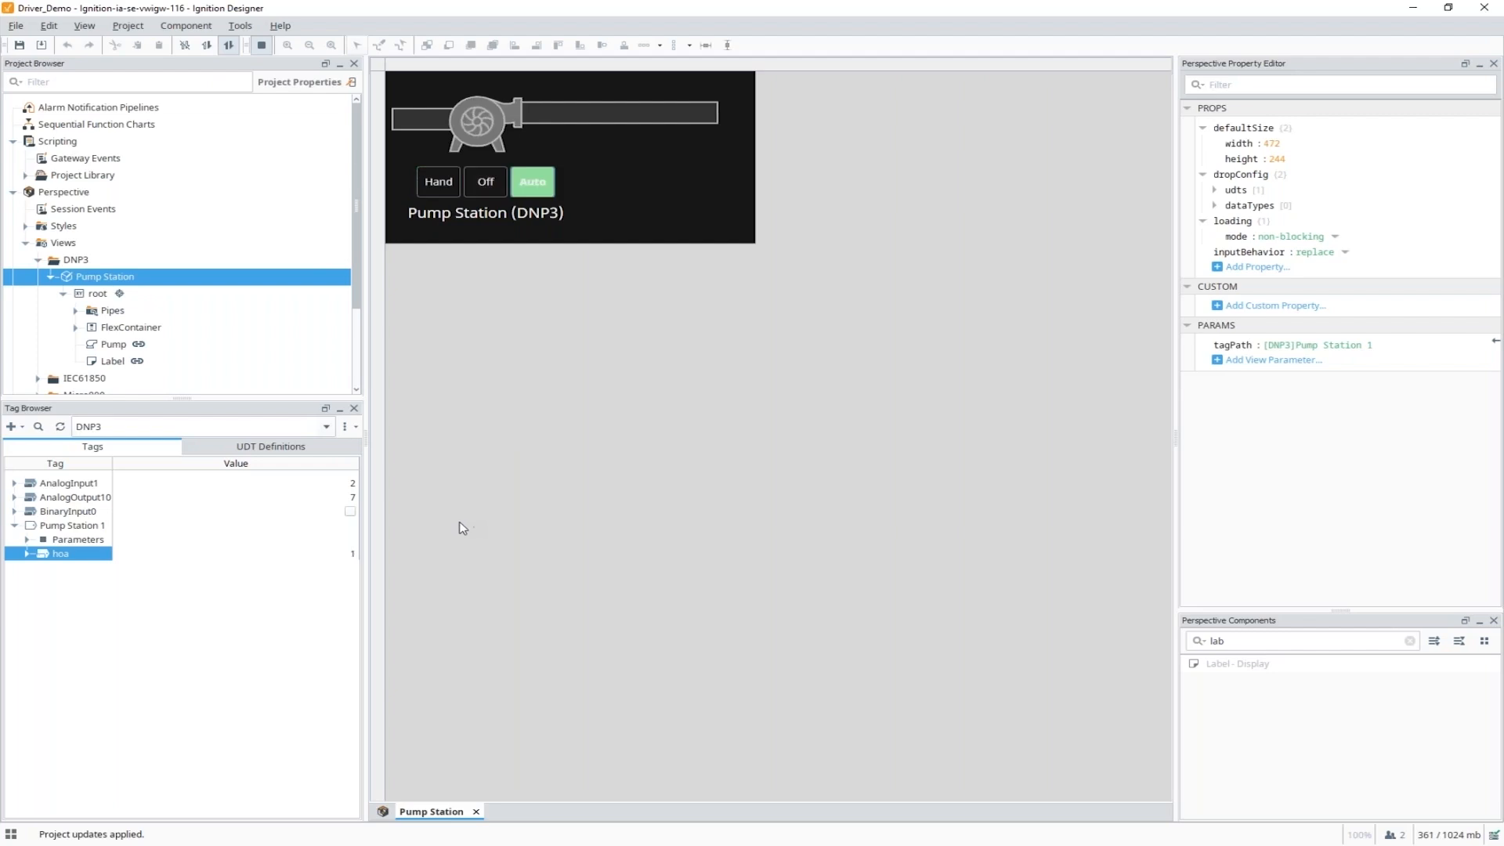
pyautogui.click(343, 557)
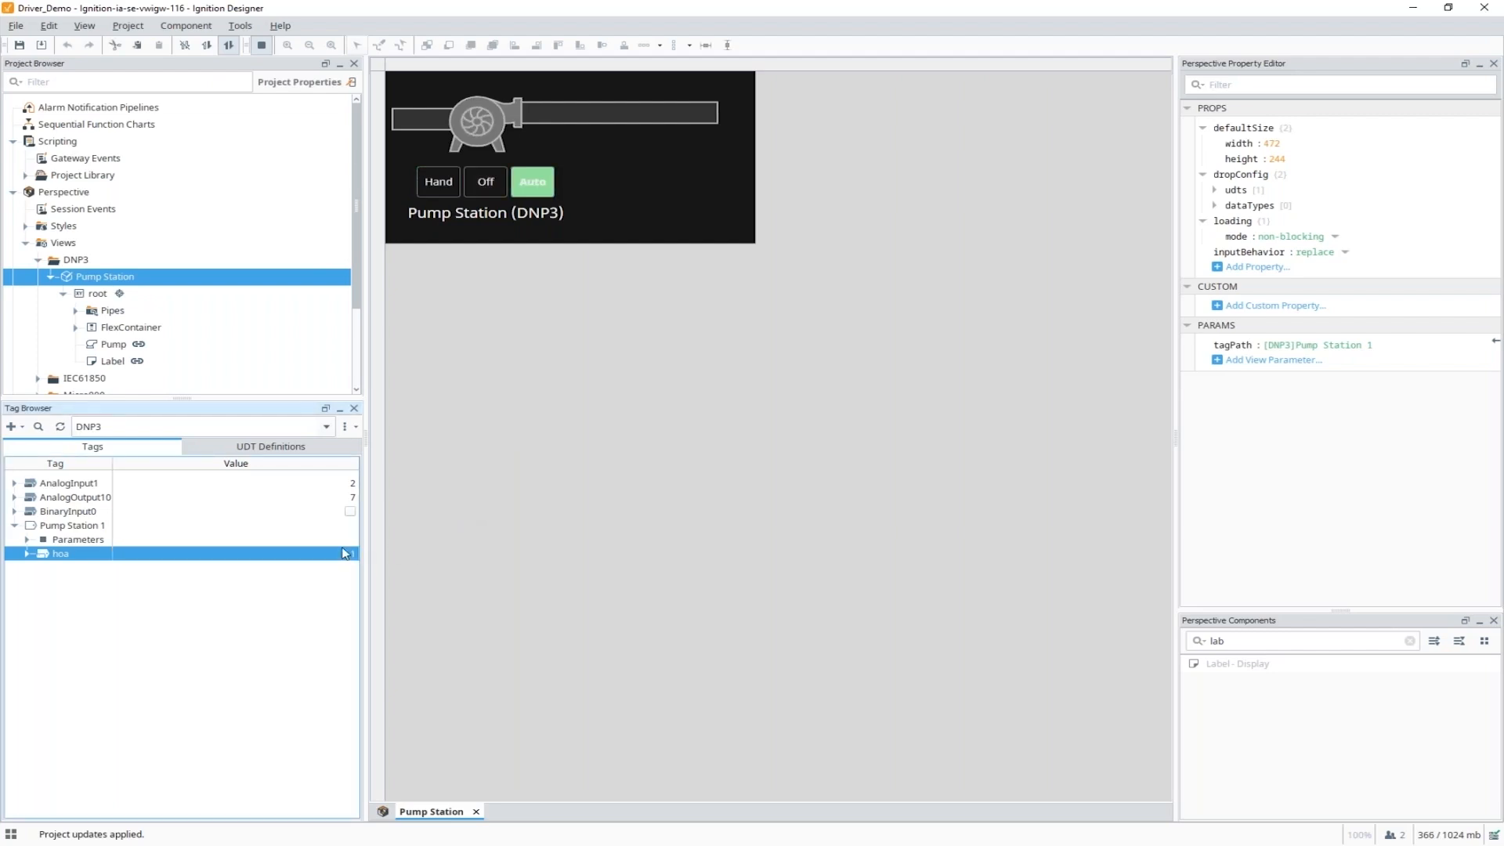
pyautogui.click(491, 190)
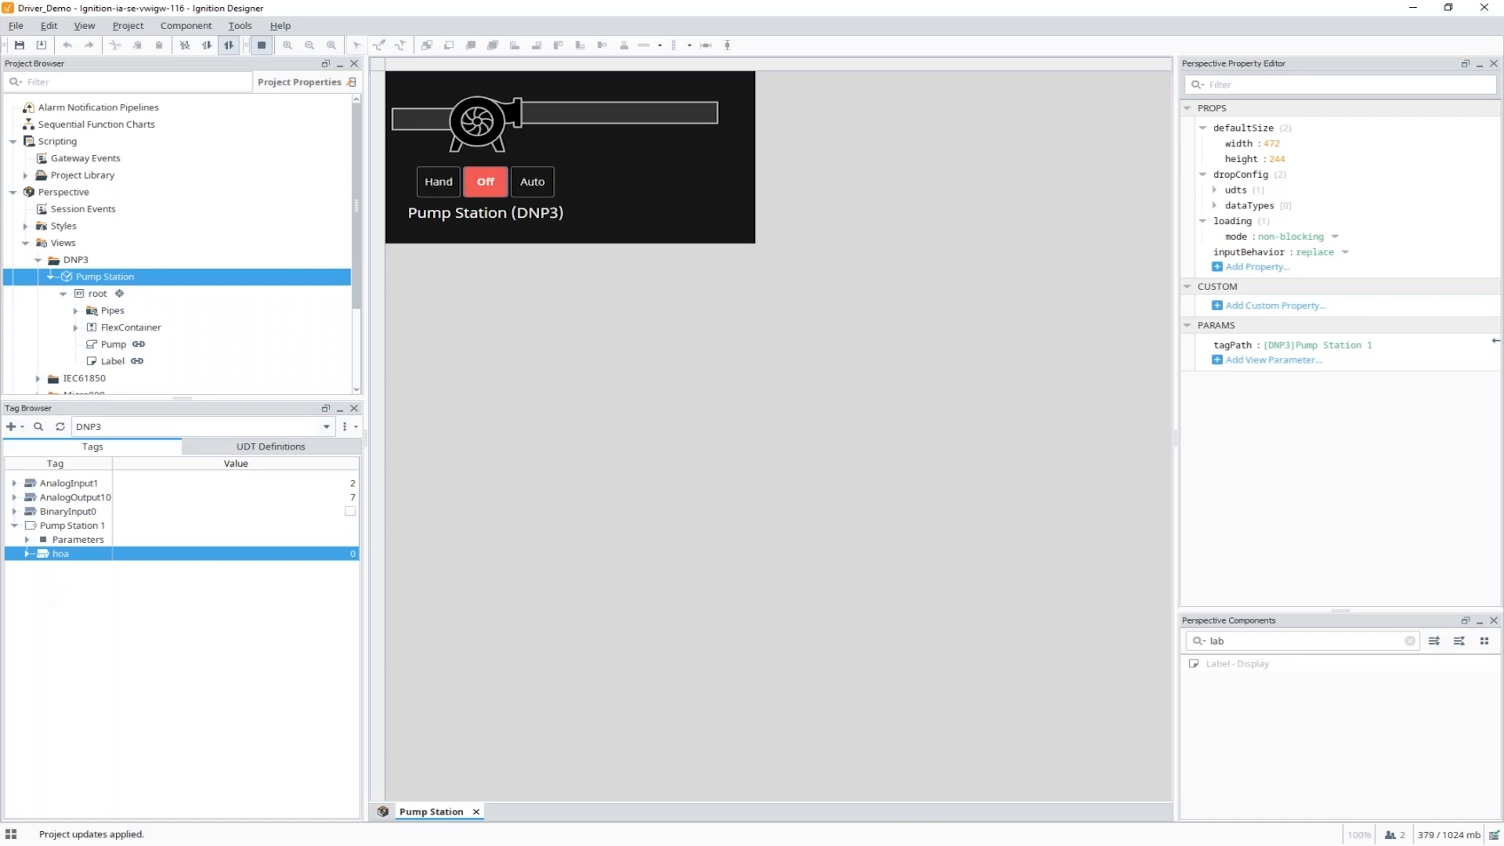
pyautogui.hotkey('alt', 'Tab')
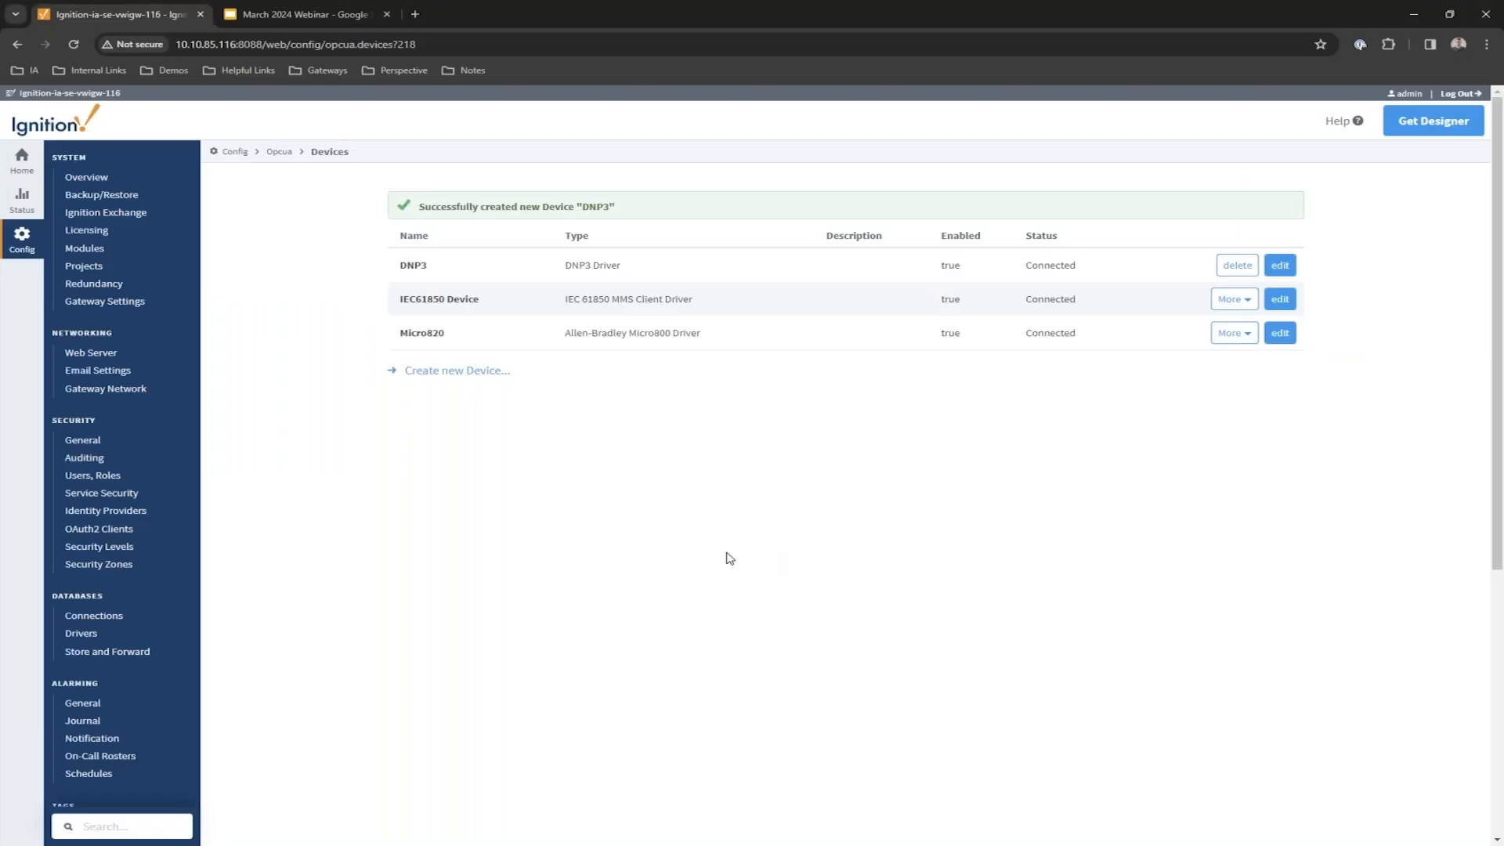
# Start a new Gateway device connection of type Mitsubishi TCP.
pyautogui.click(477, 376)
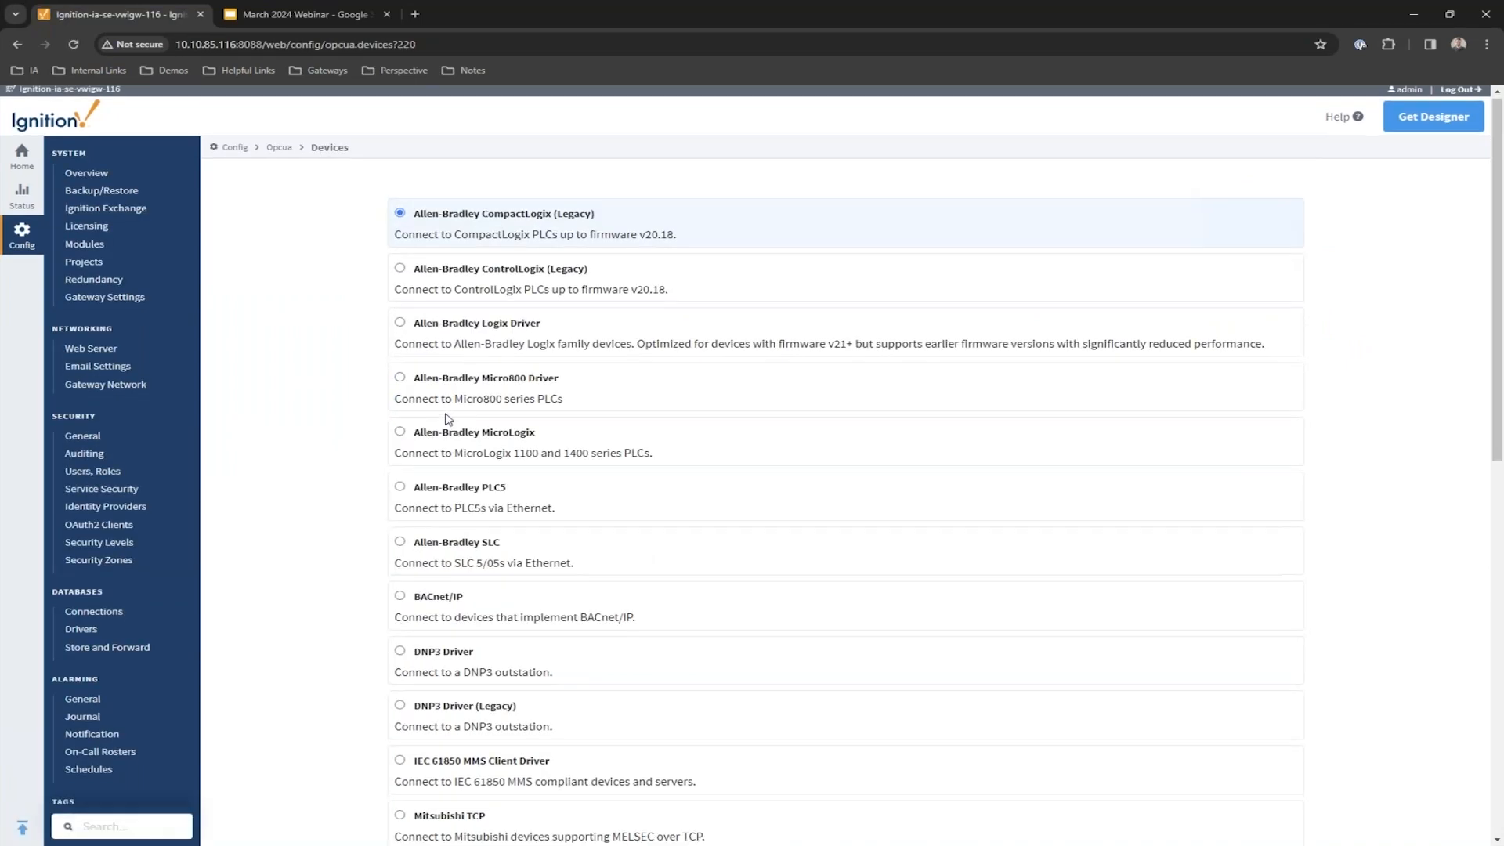
pyautogui.scroll(-3, 448, 419)
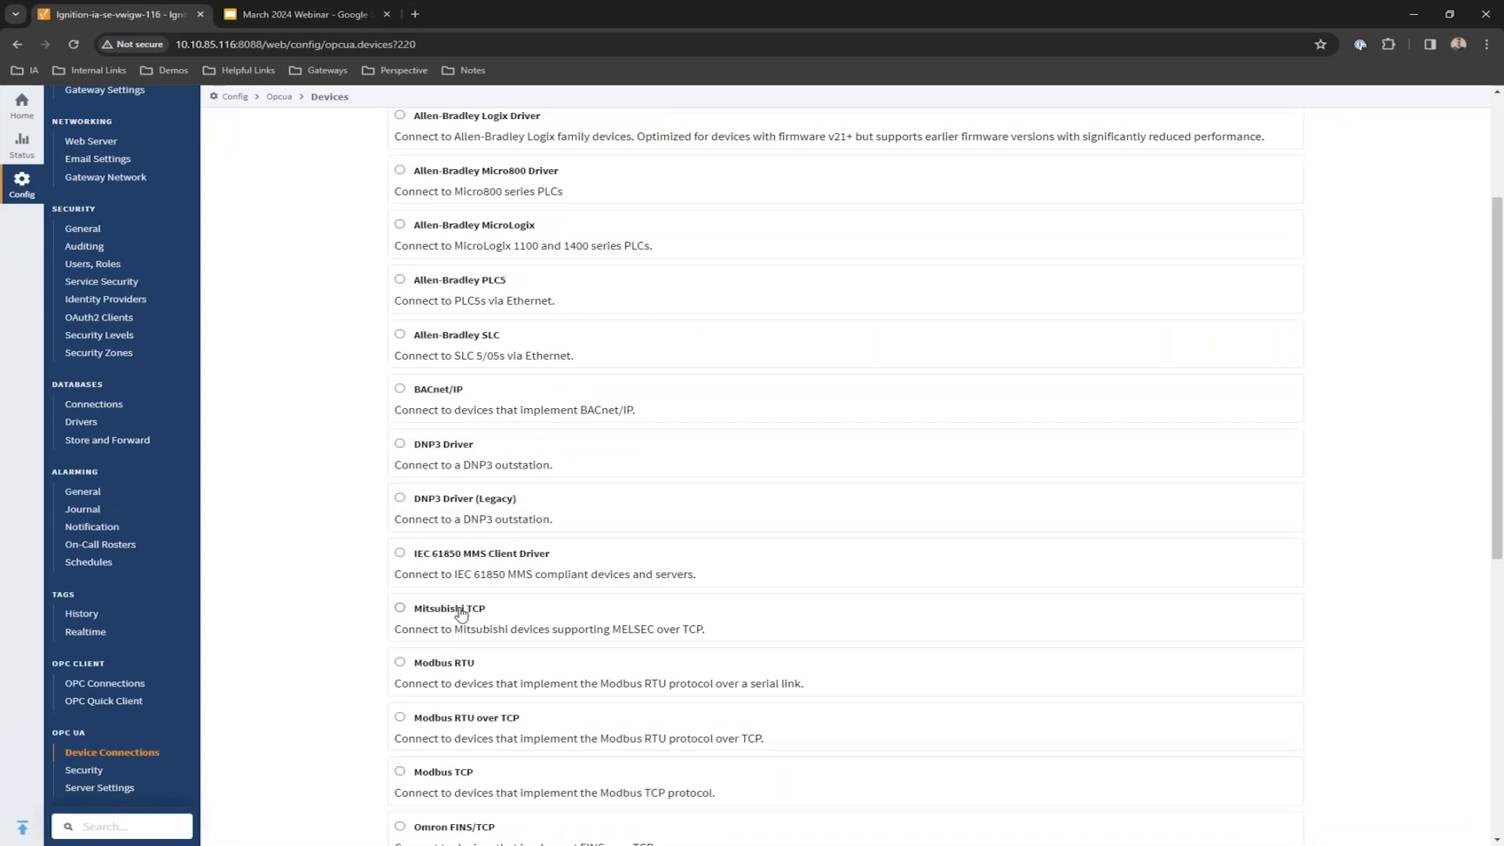
pyautogui.click(411, 619)
pyautogui.scroll(-4, 339, 631)
pyautogui.scroll(-4, 970, 783)
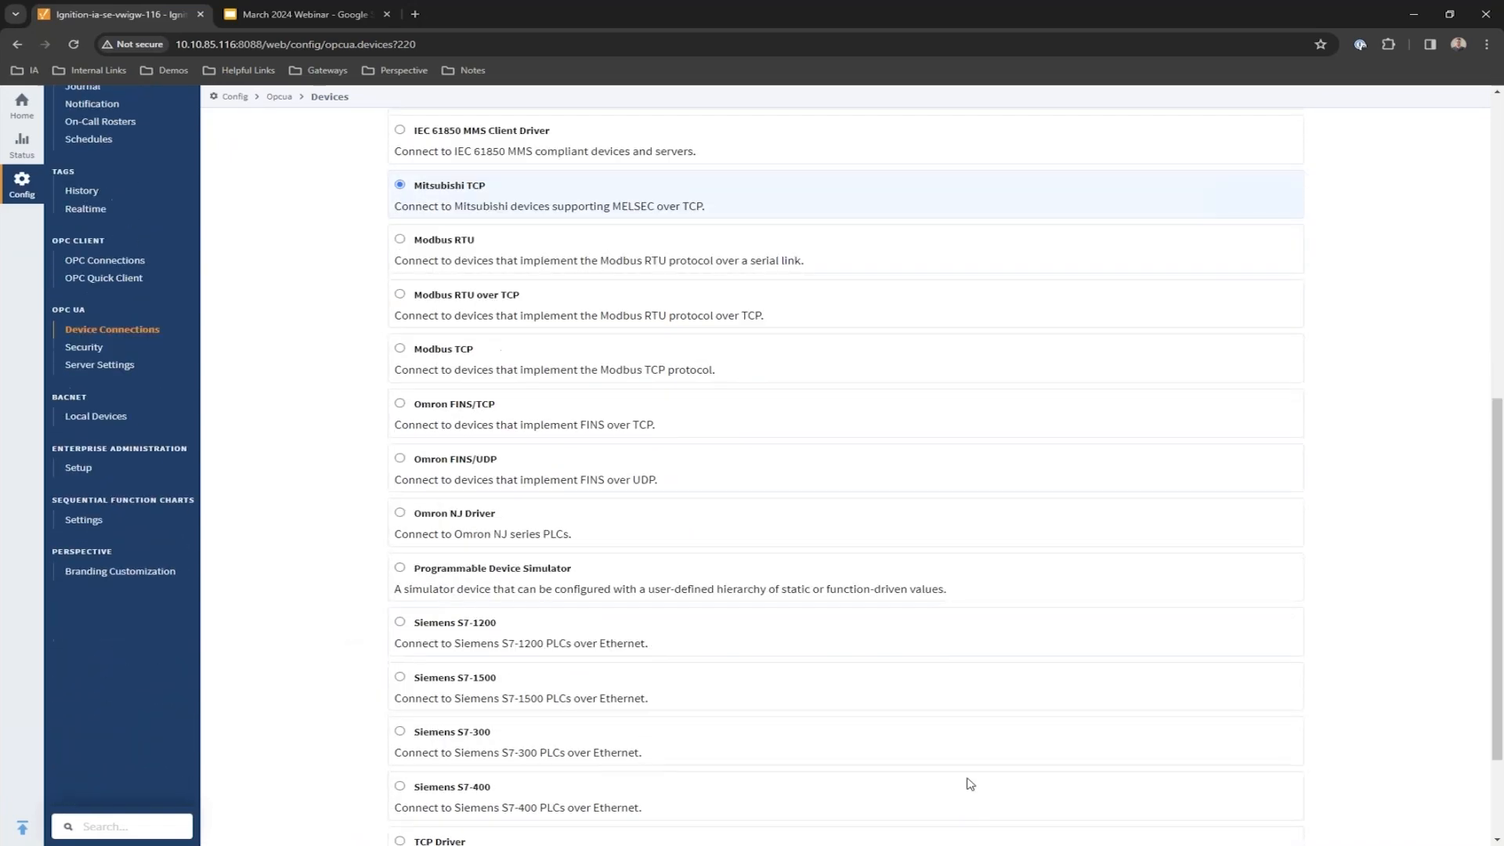
pyautogui.click(847, 772)
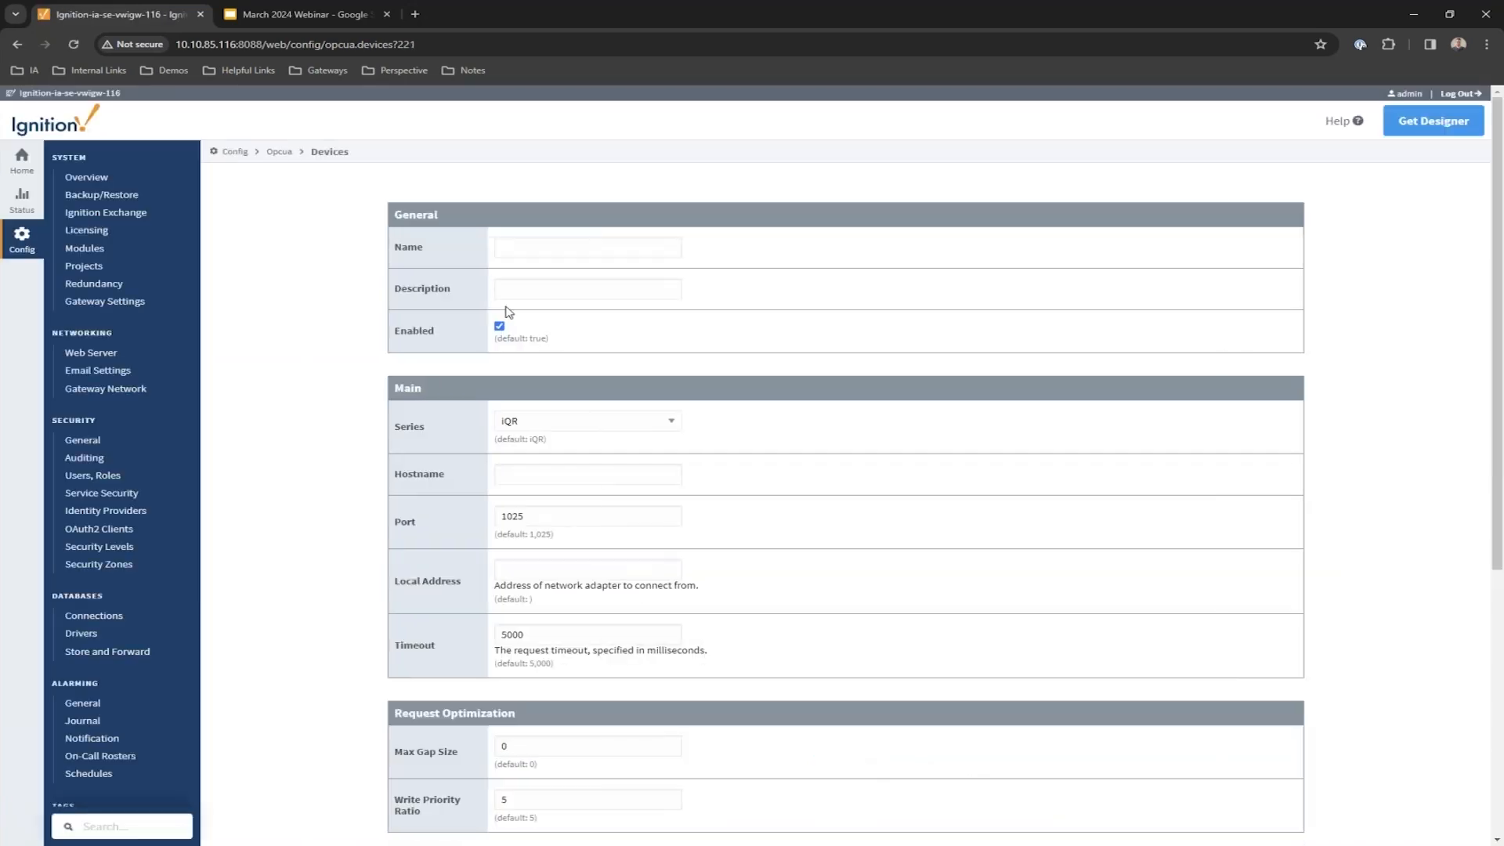
# Name the device Mitsubishi_iqf and set its PLC series to iQF.
pyautogui.click(516, 252)
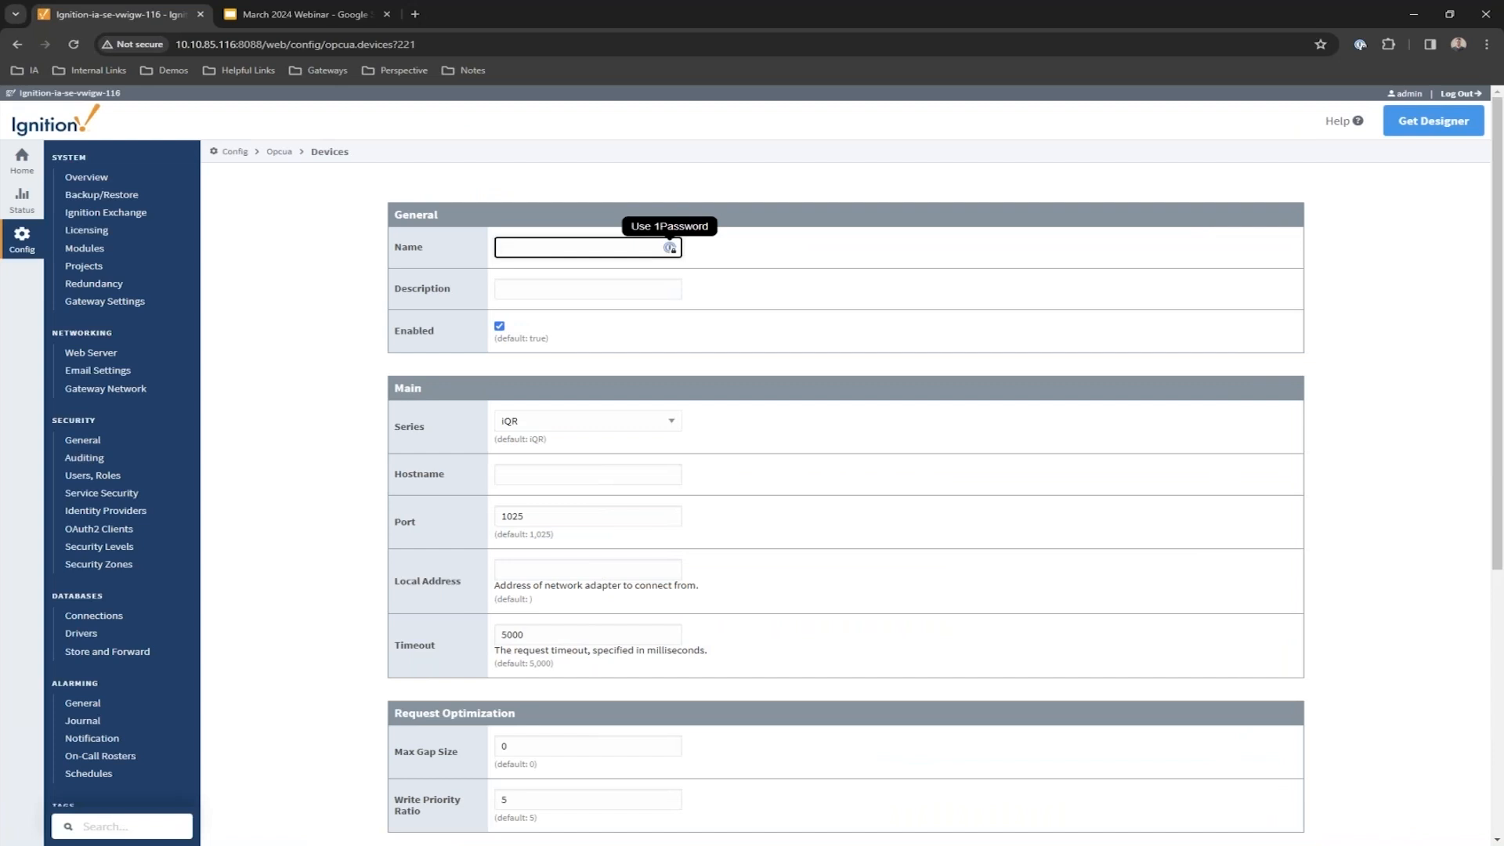
pyautogui.write('Mitsubis')
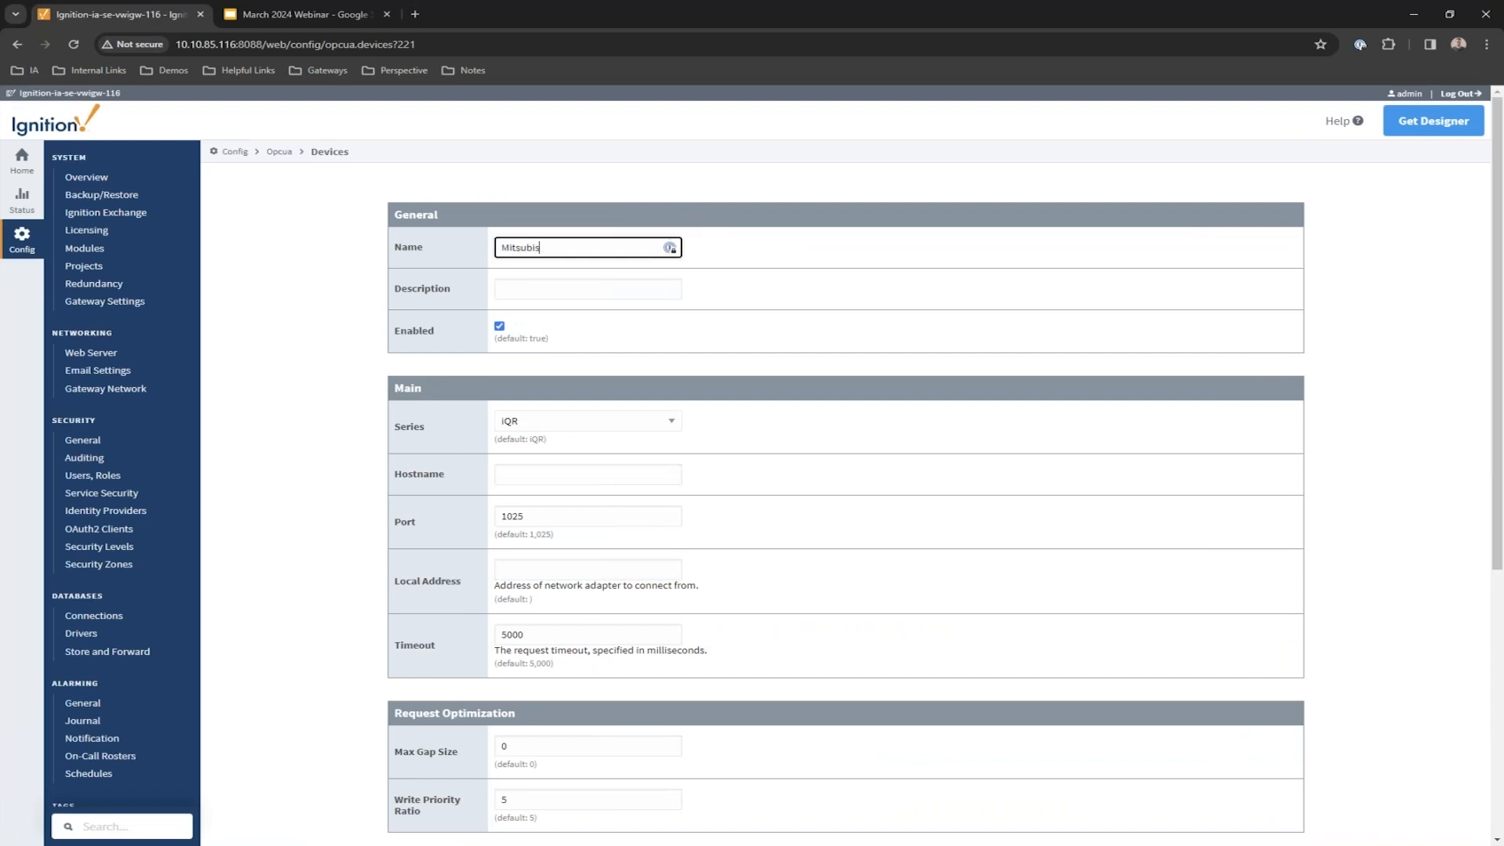
pyautogui.write('hi_')
pyautogui.write('iqr')
pyautogui.click(591, 420)
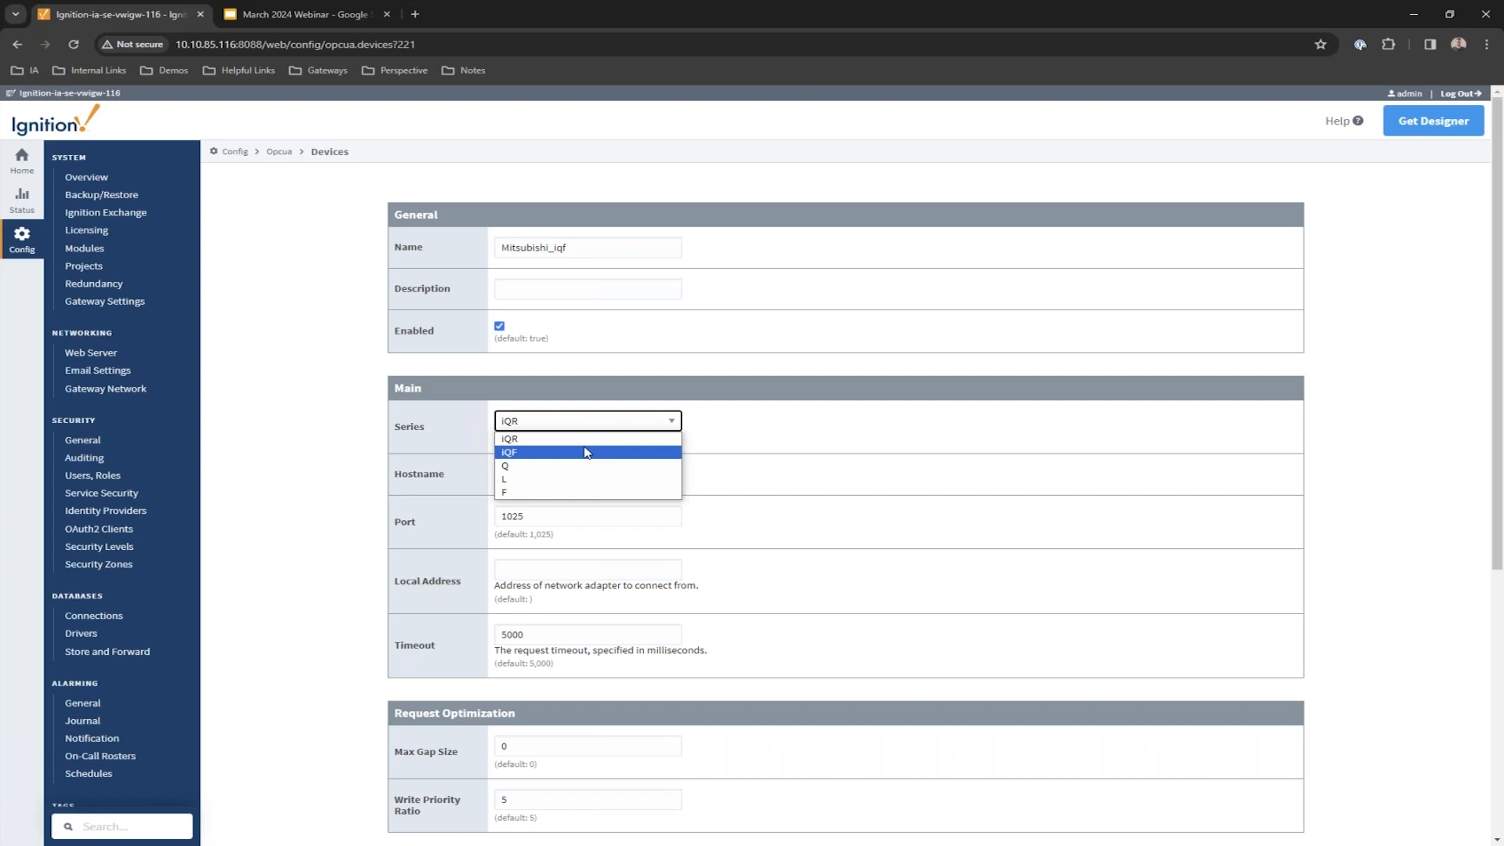
pyautogui.click(588, 452)
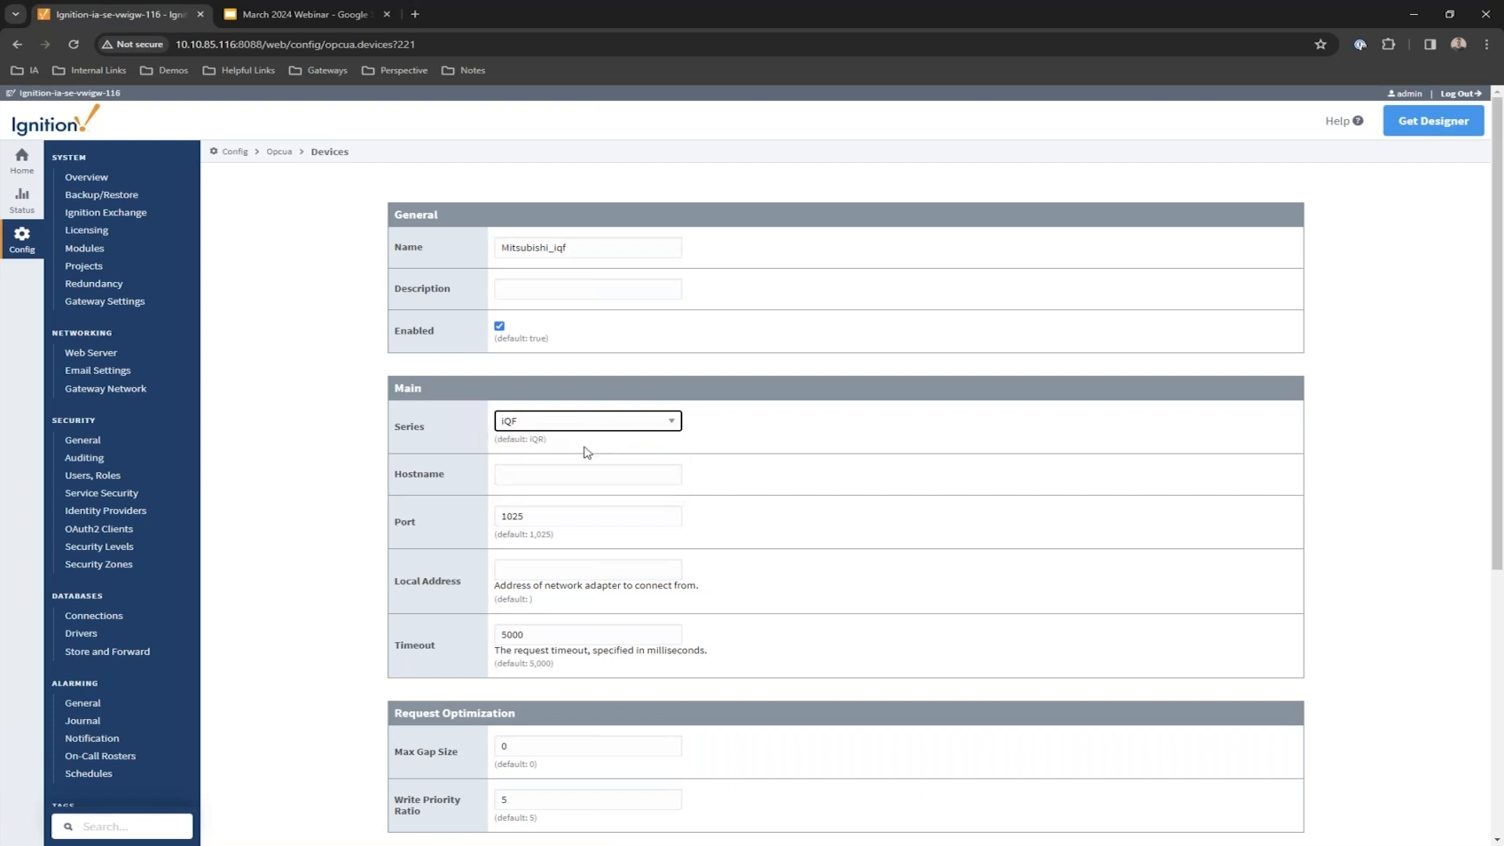
# Set hostname 10.20.4.26 and port 1030, then create the device, which shows Connecting.
pyautogui.click(575, 470)
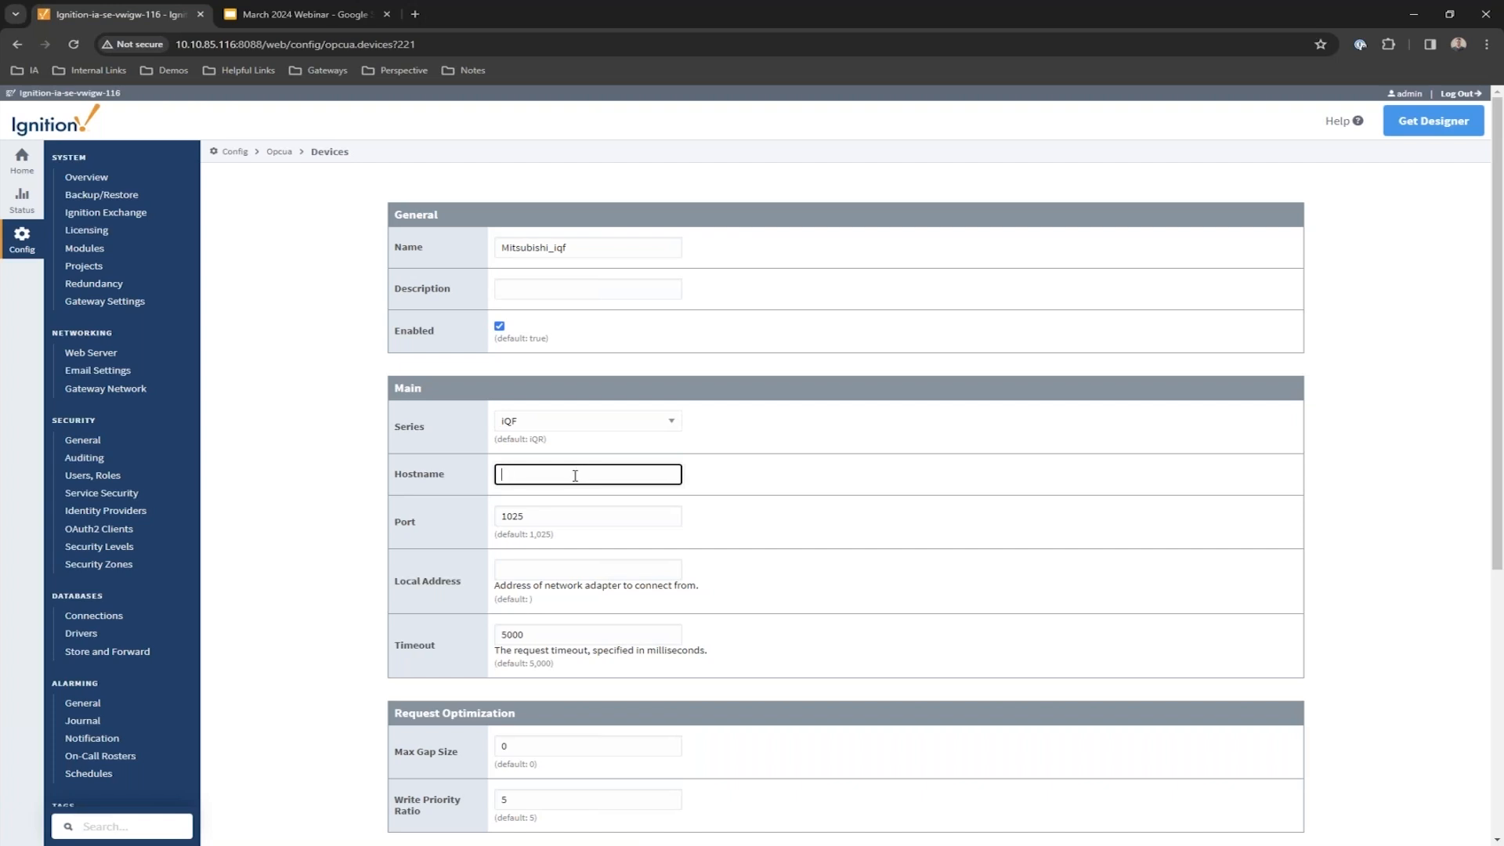
pyautogui.write('10.20.4.26')
pyautogui.click(567, 516)
pyautogui.doubleClick(570, 514)
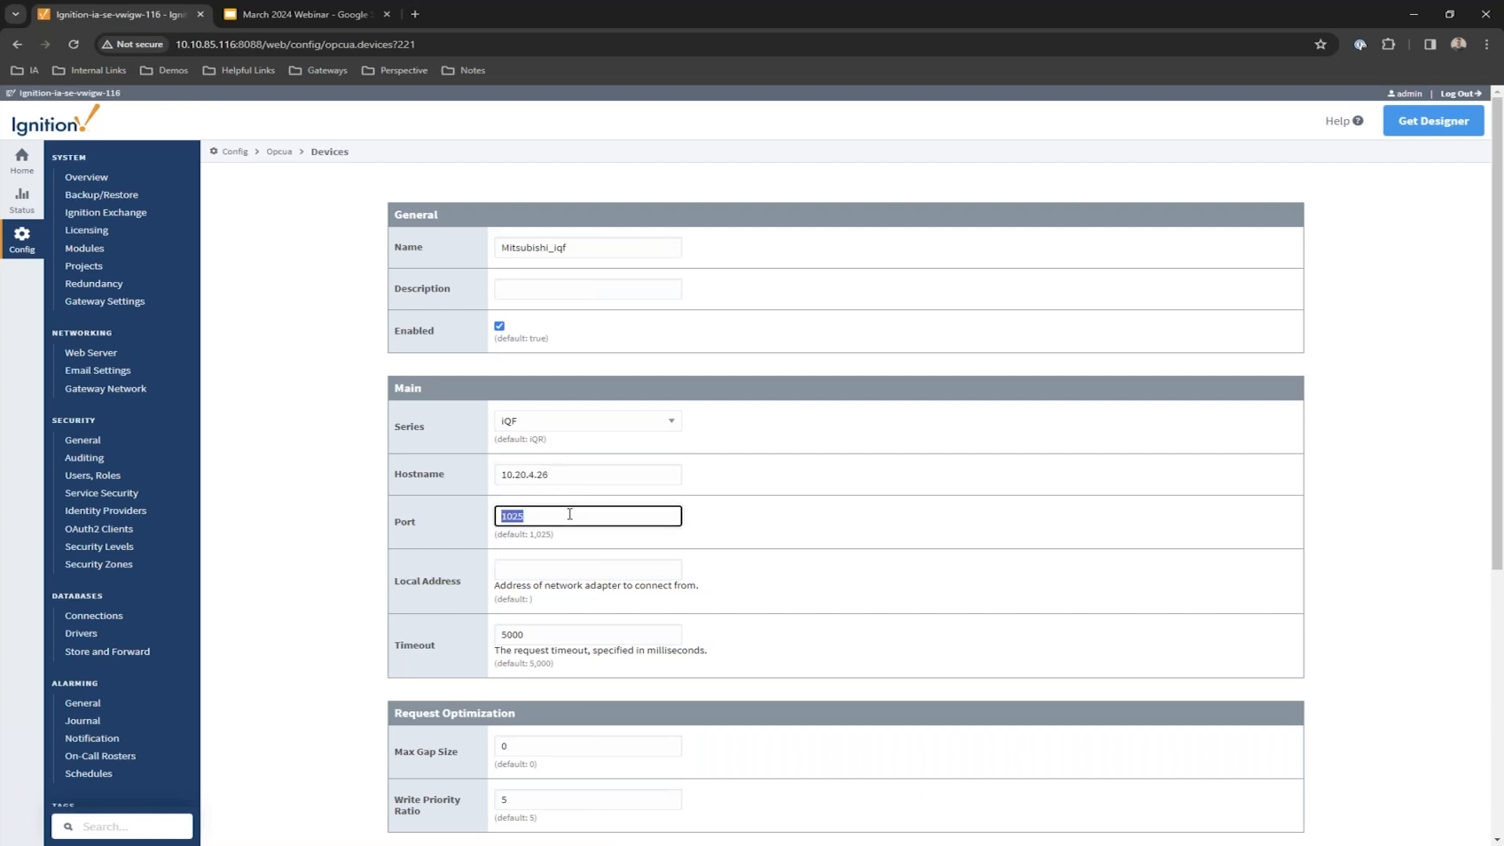
pyautogui.write('1030')
pyautogui.scroll(-2, 496, 589)
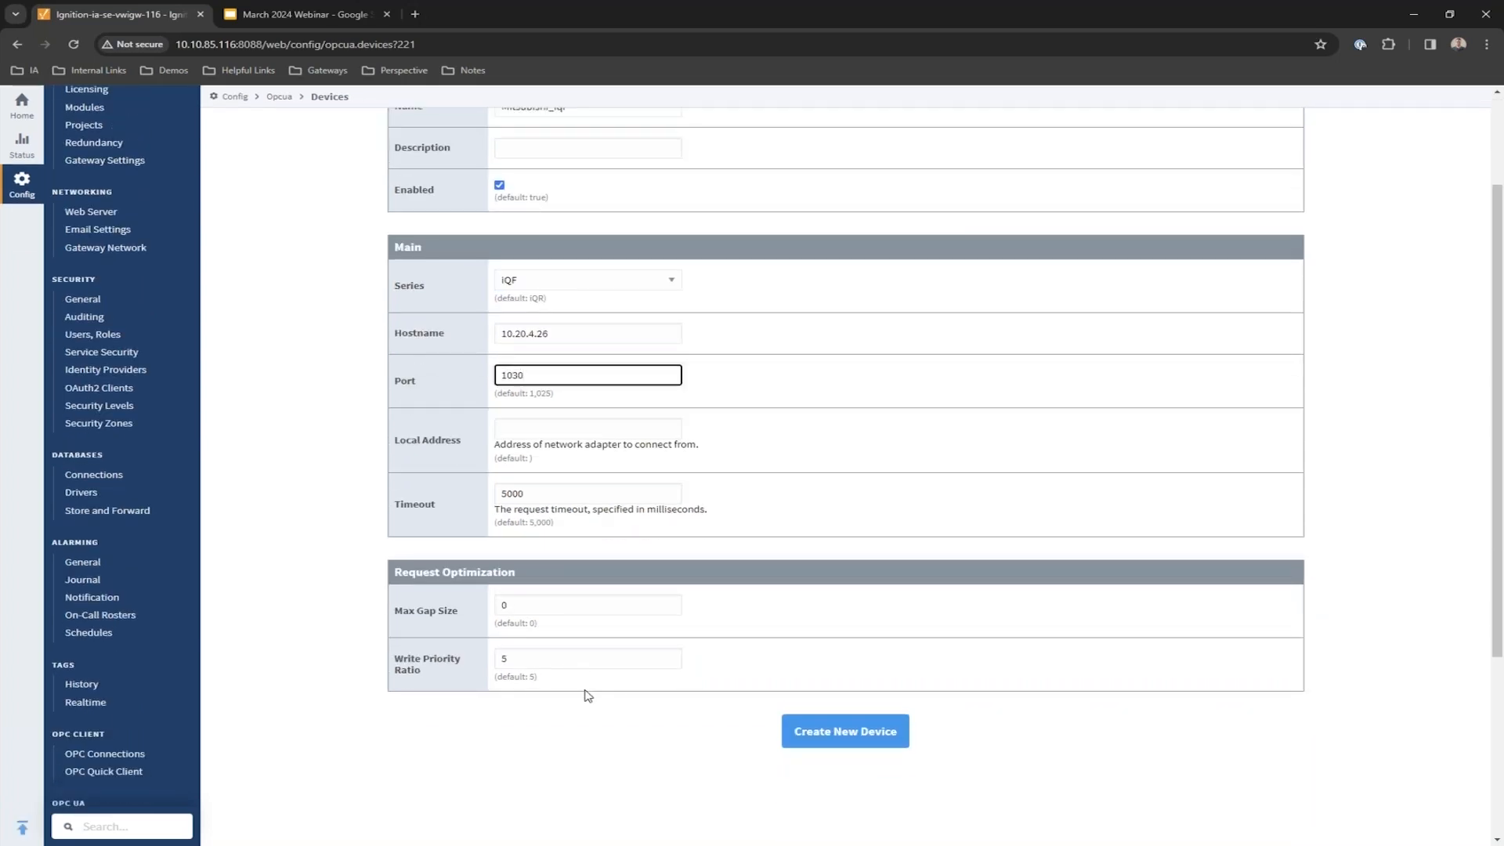
pyautogui.click(1039, 748)
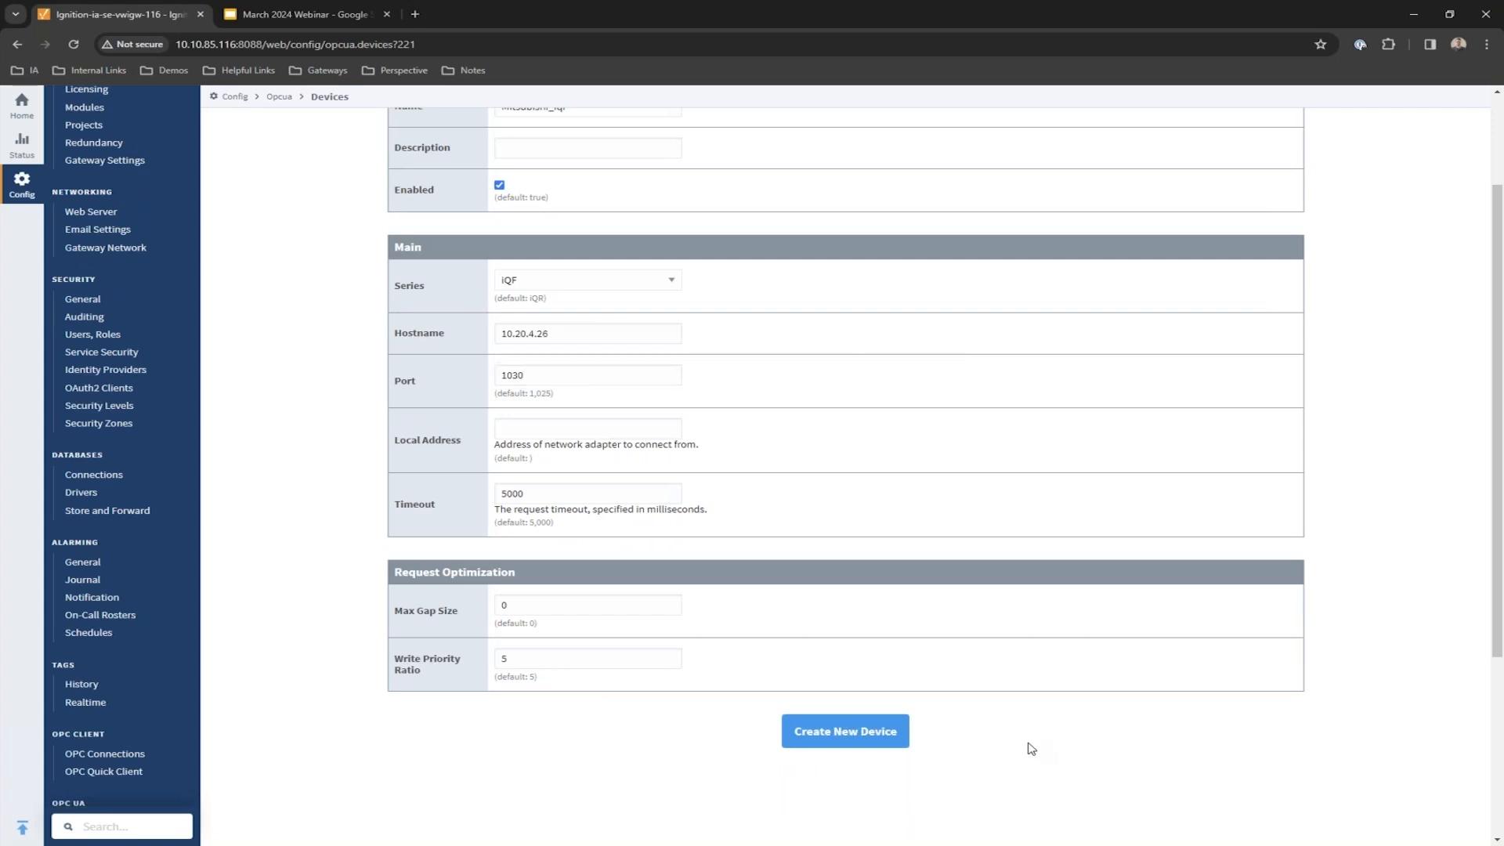
pyautogui.click(882, 743)
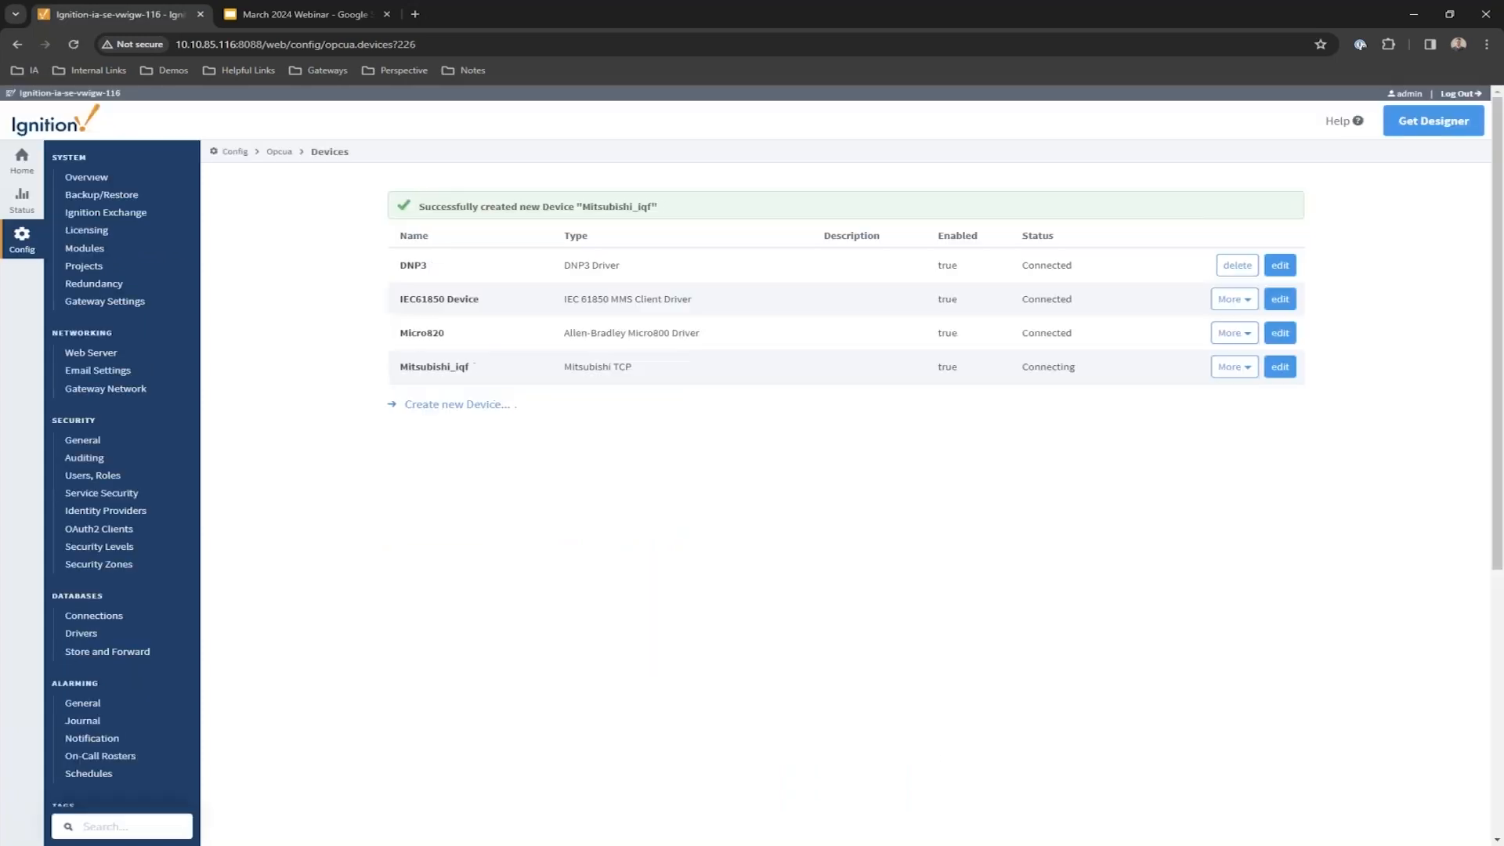
pyautogui.doubleClick(1048, 366)
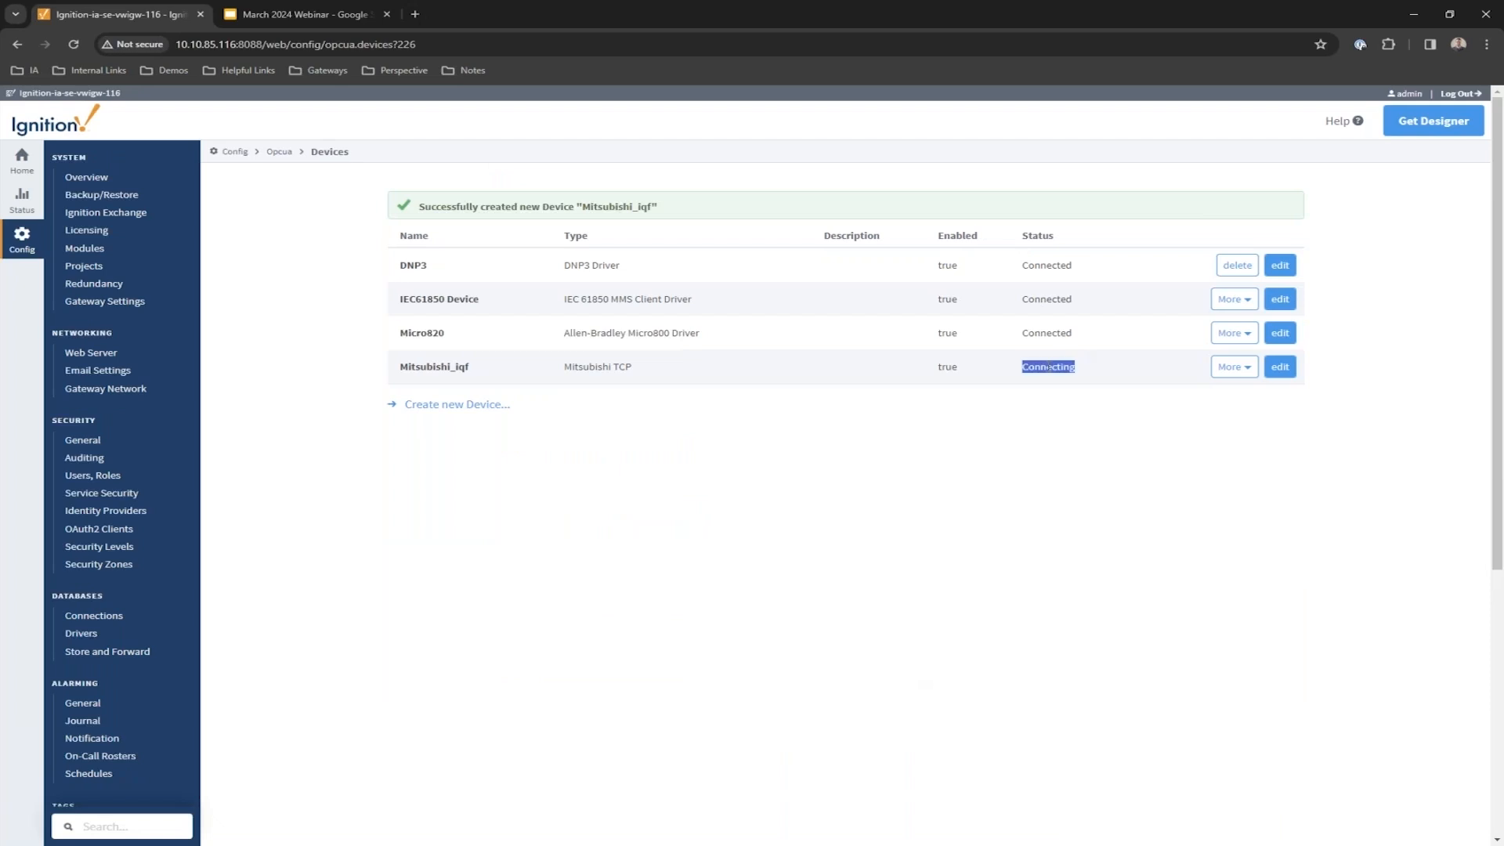
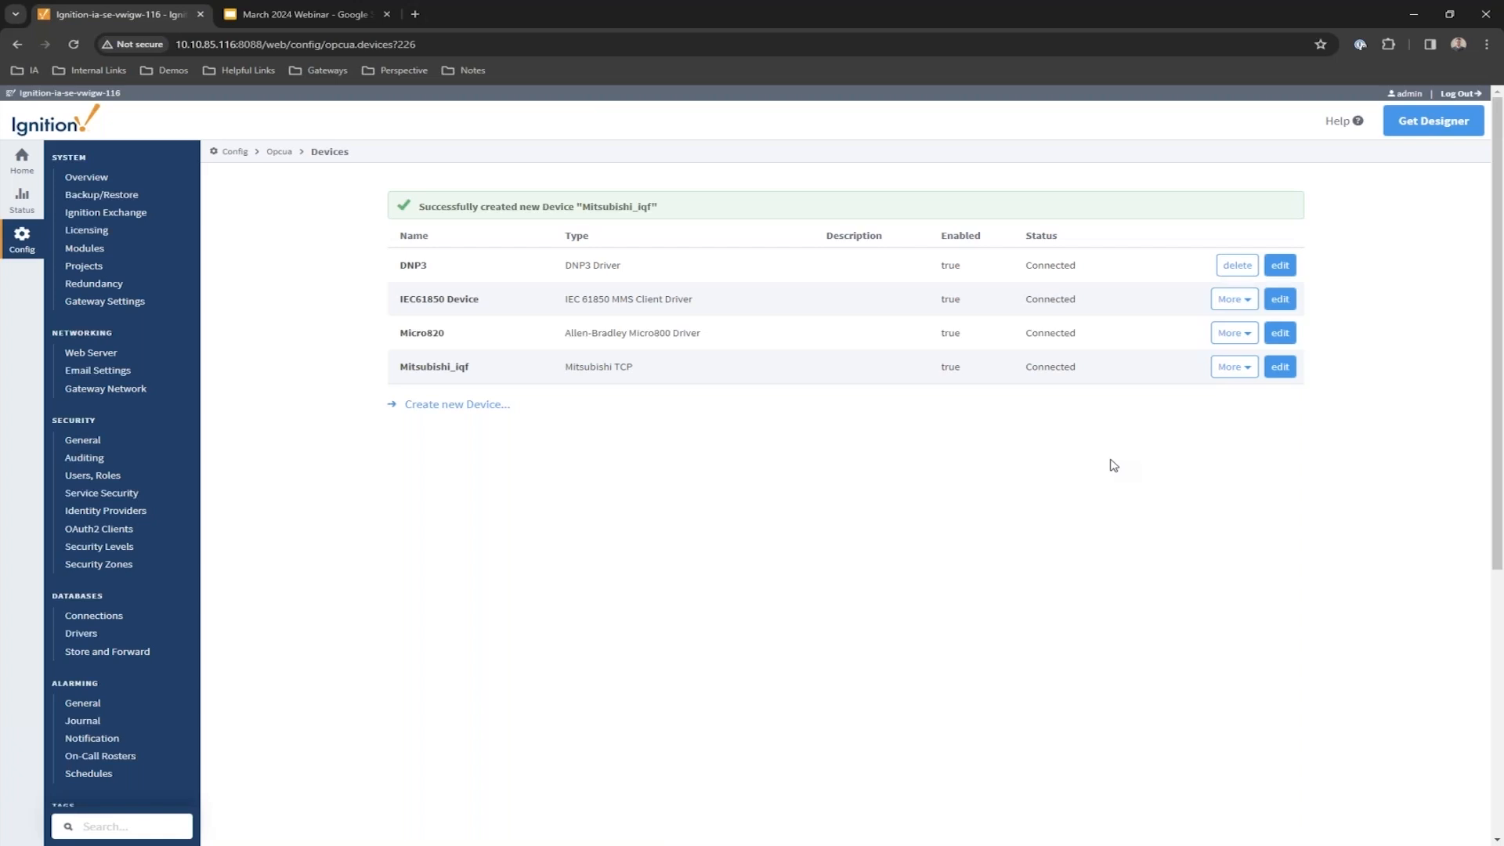
# Open the More options menu on the Mitsubishi_iqf device row.
pyautogui.click(1245, 368)
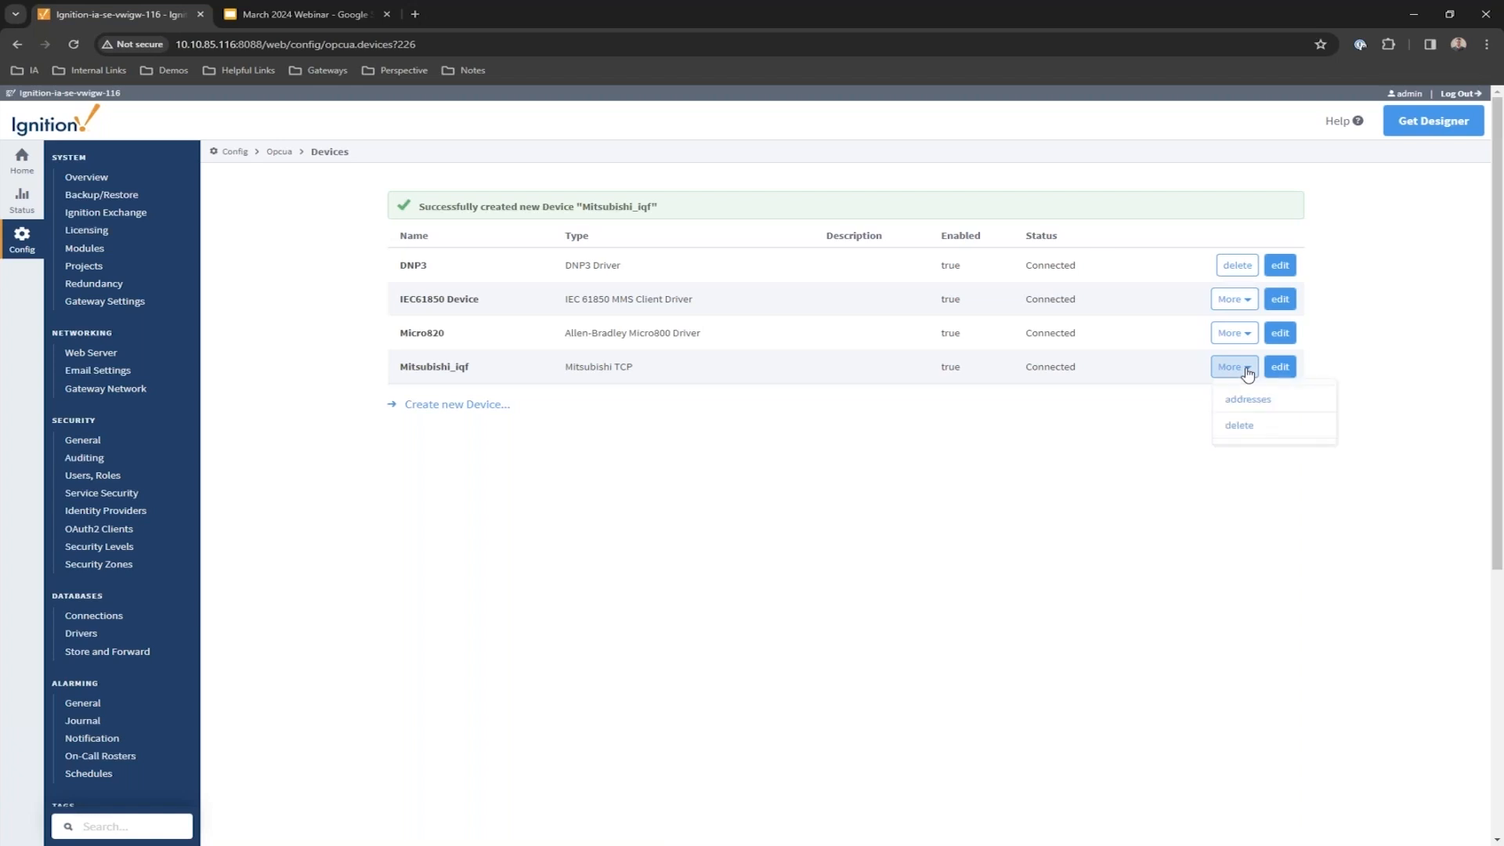
# Open the Mitsubishi_iqf address table and add an empty row, noting the Browse Path column.
pyautogui.click(1277, 403)
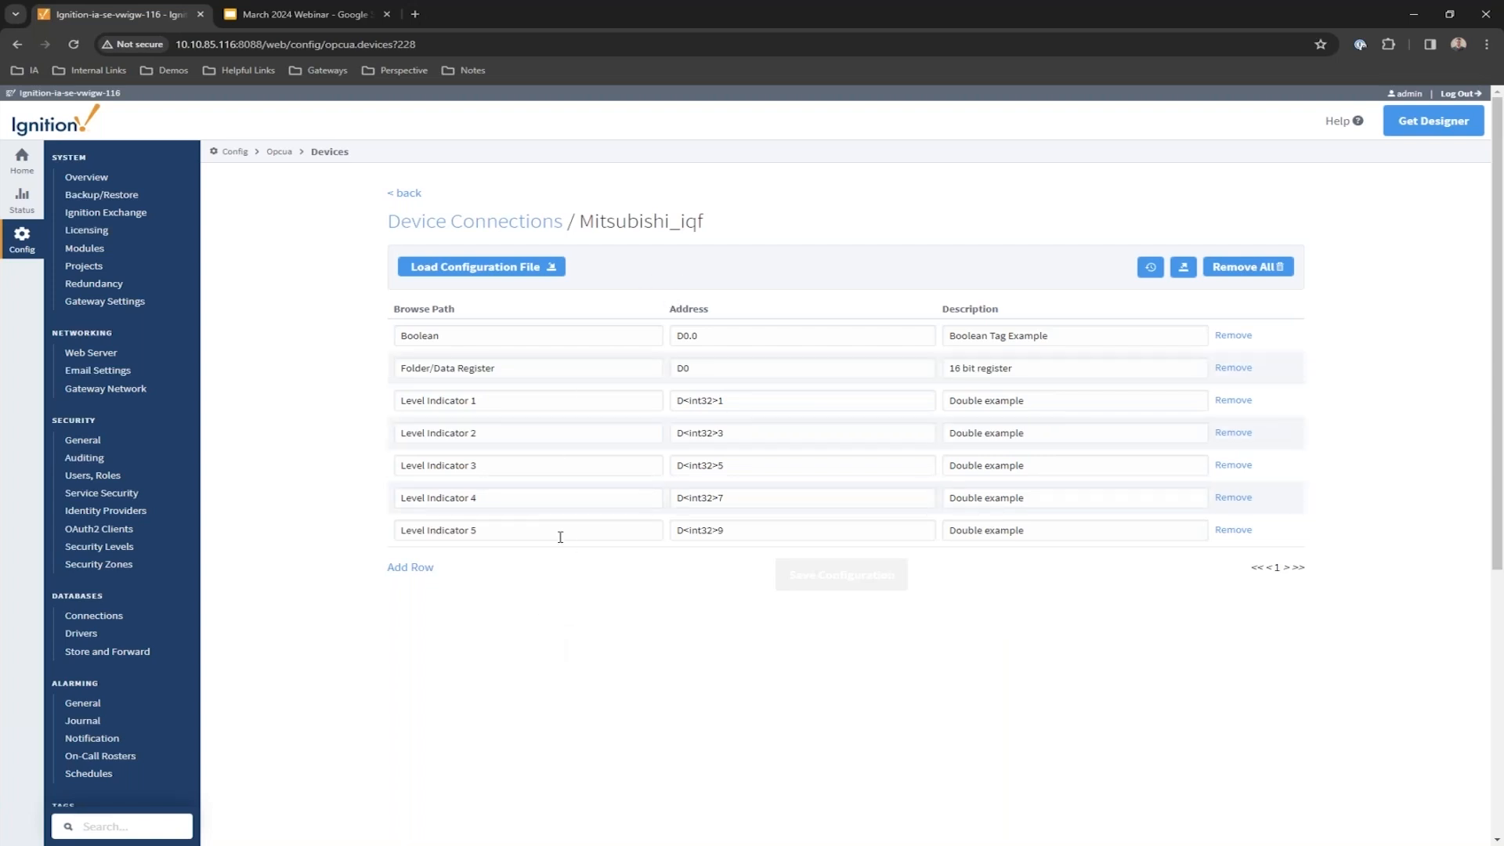
pyautogui.click(419, 568)
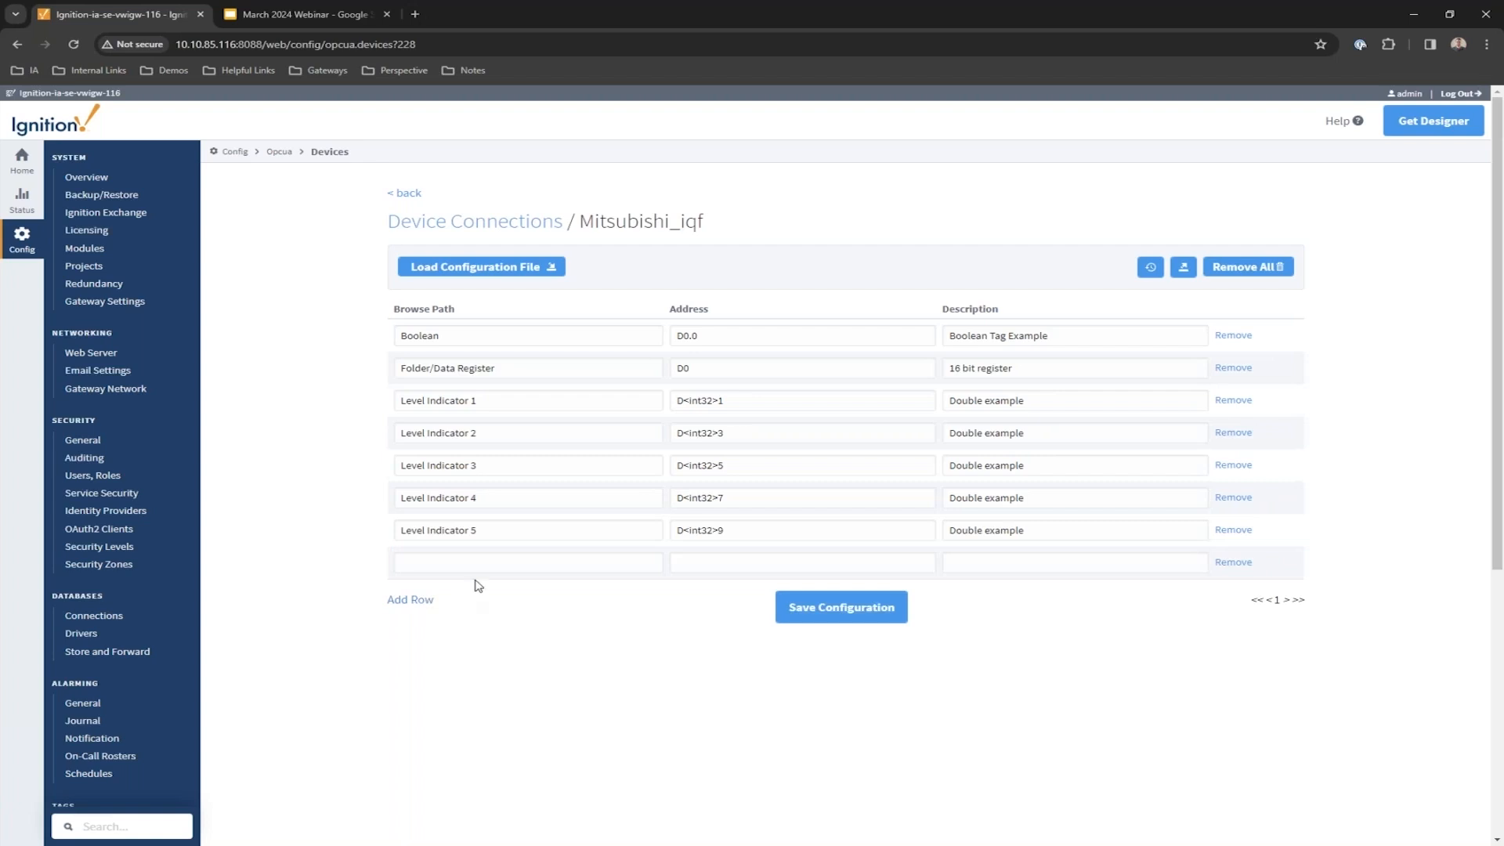
pyautogui.click(483, 566)
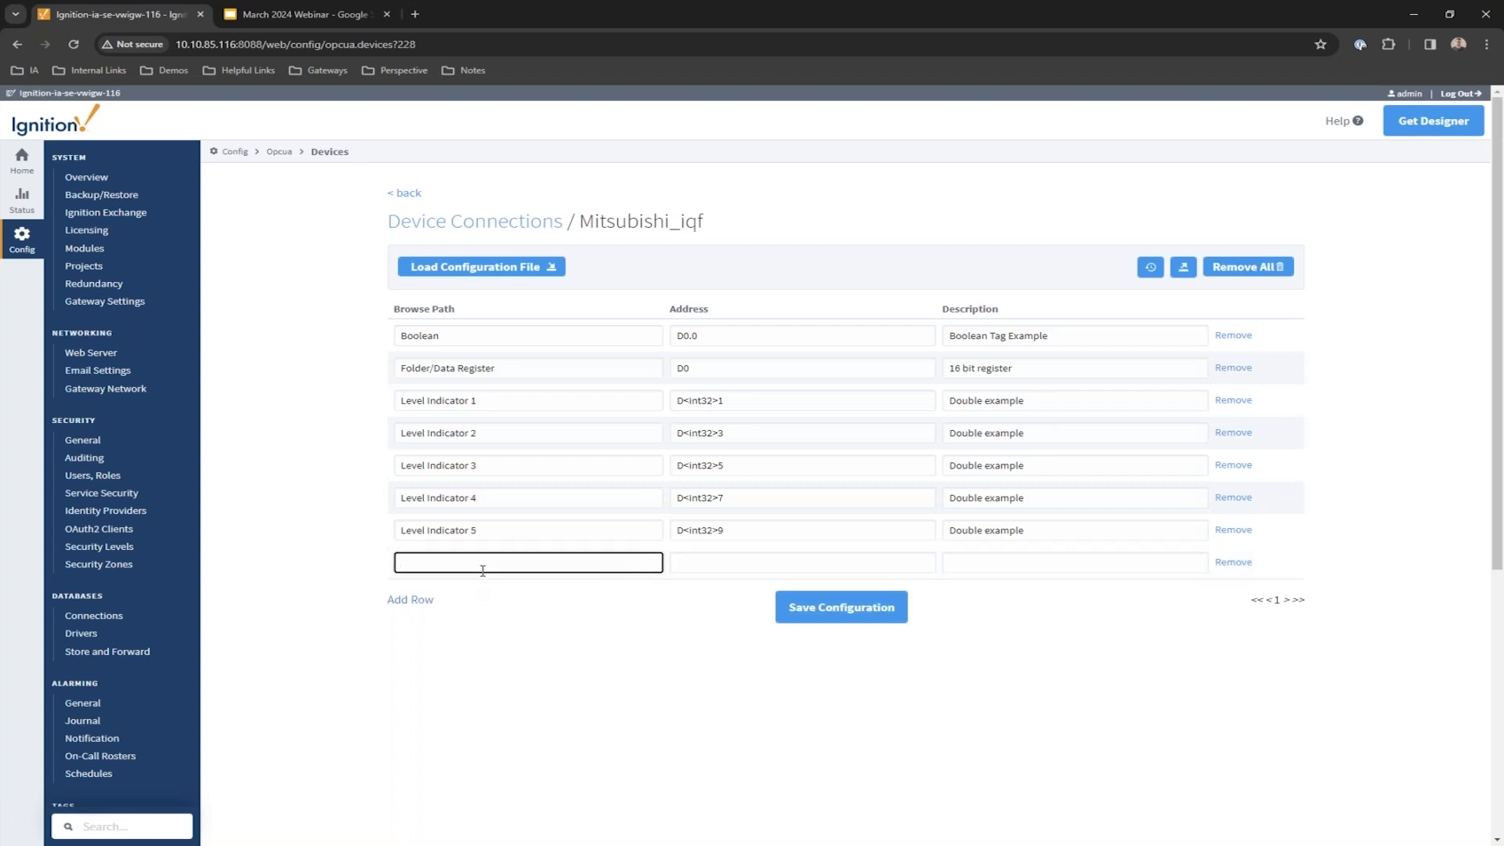
pyautogui.moveTo(411, 312); pyautogui.dragTo(474, 310)
pyautogui.click(509, 296)
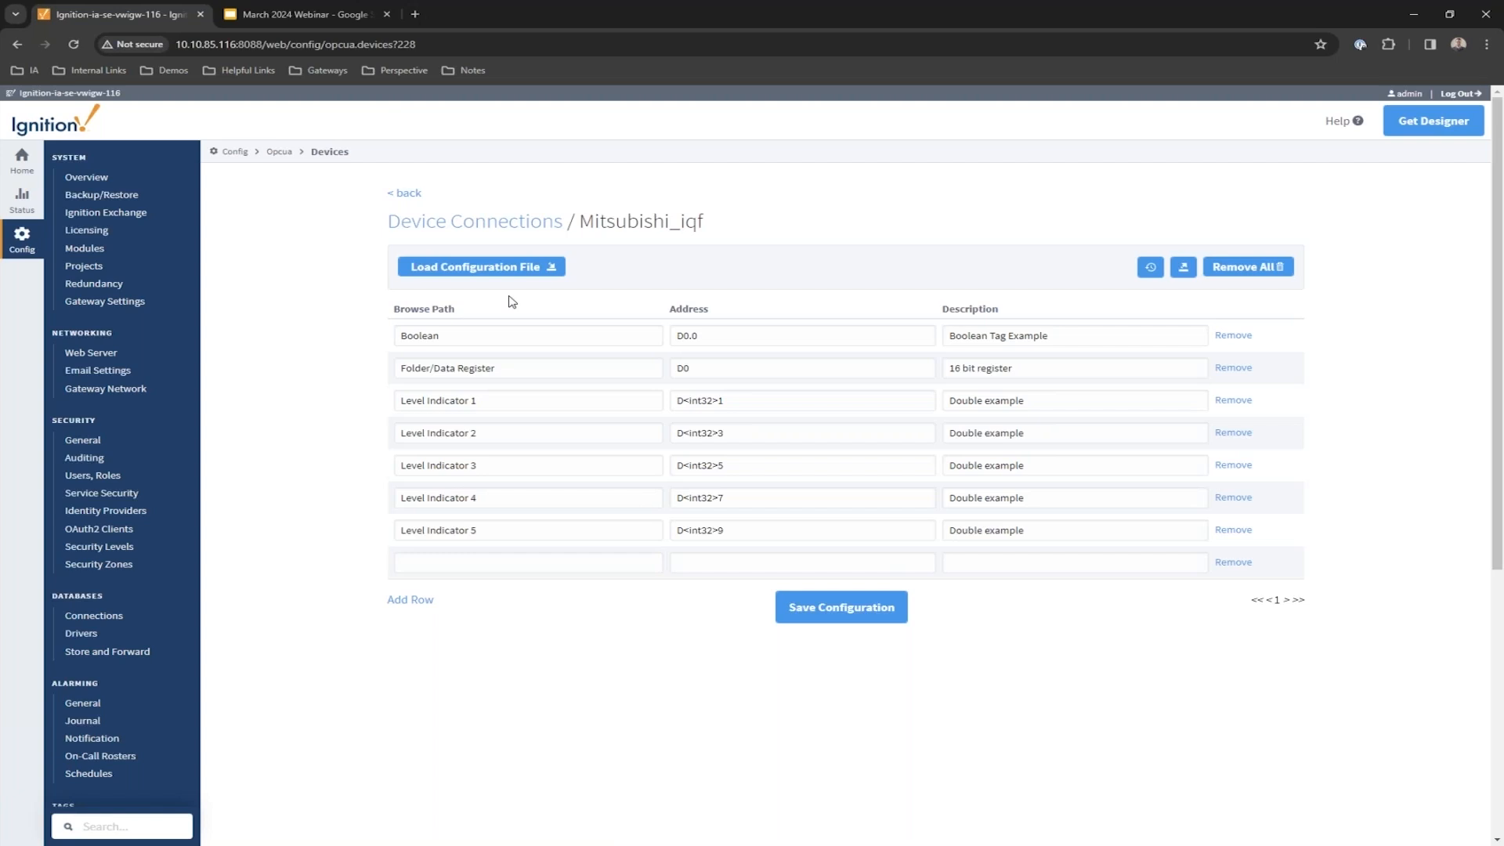
# Review the Address and Description columns, then clear every row with Remove All.
pyautogui.doubleClick(691, 309)
pyautogui.doubleClick(989, 309)
pyautogui.click(1138, 689)
pyautogui.click(1276, 266)
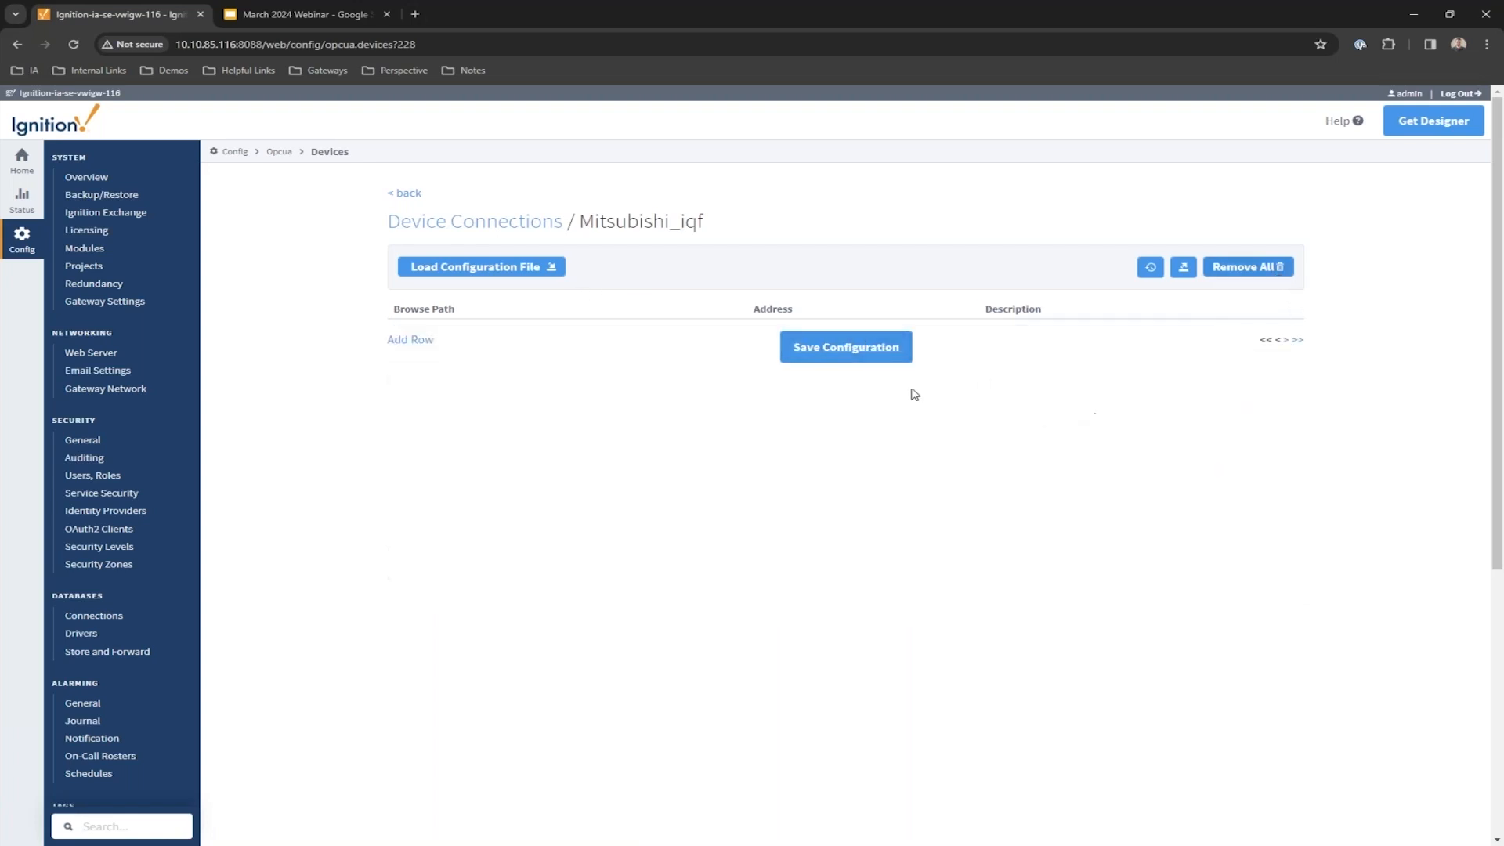
# Load Mitsubishi_tag_import.csv as the configuration file, filling the table with seven tag rows.
pyautogui.click(504, 268)
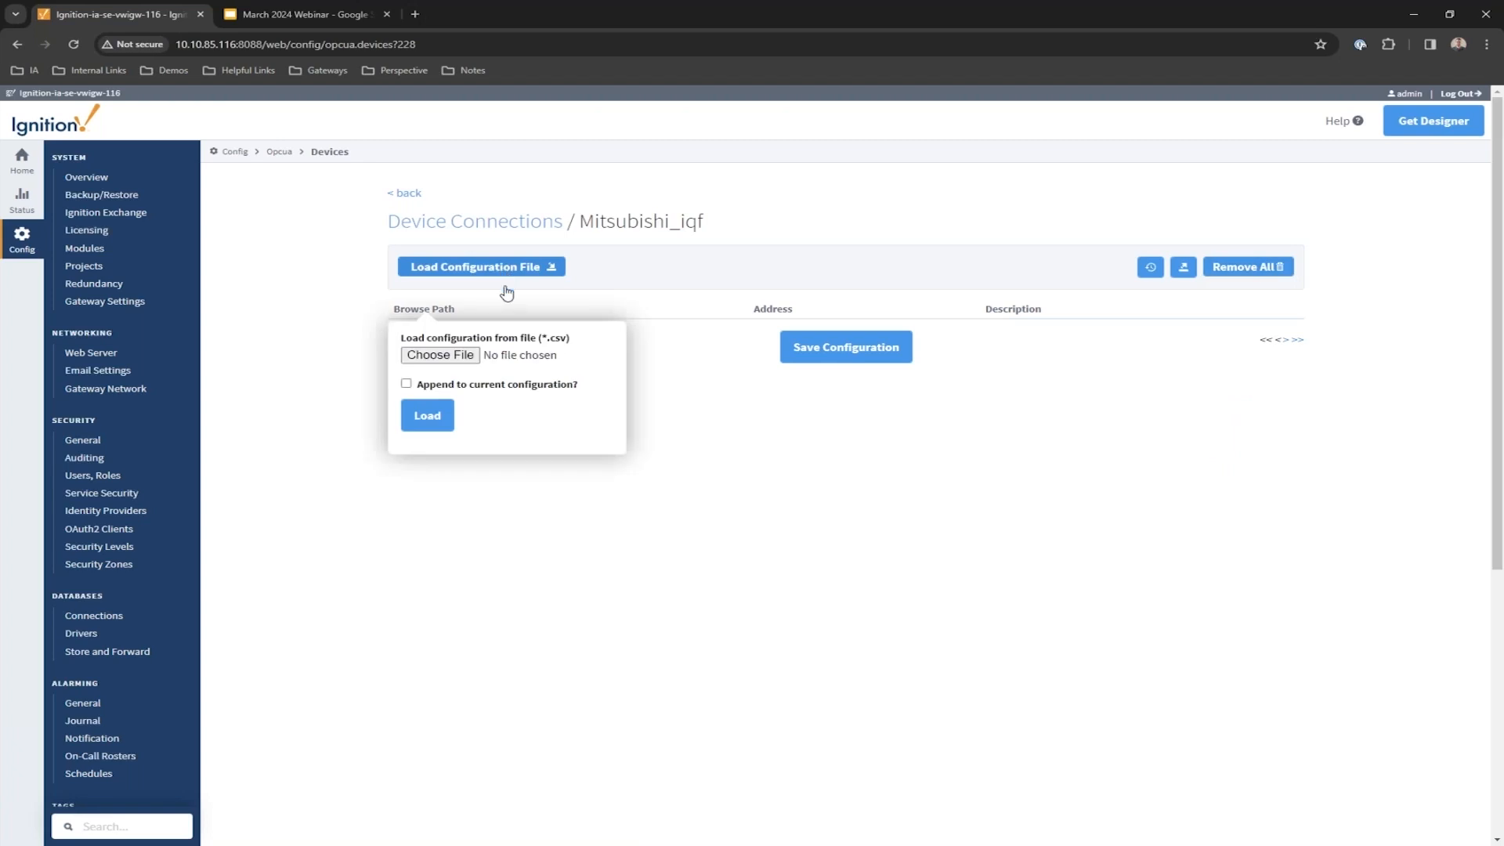
pyautogui.click(471, 356)
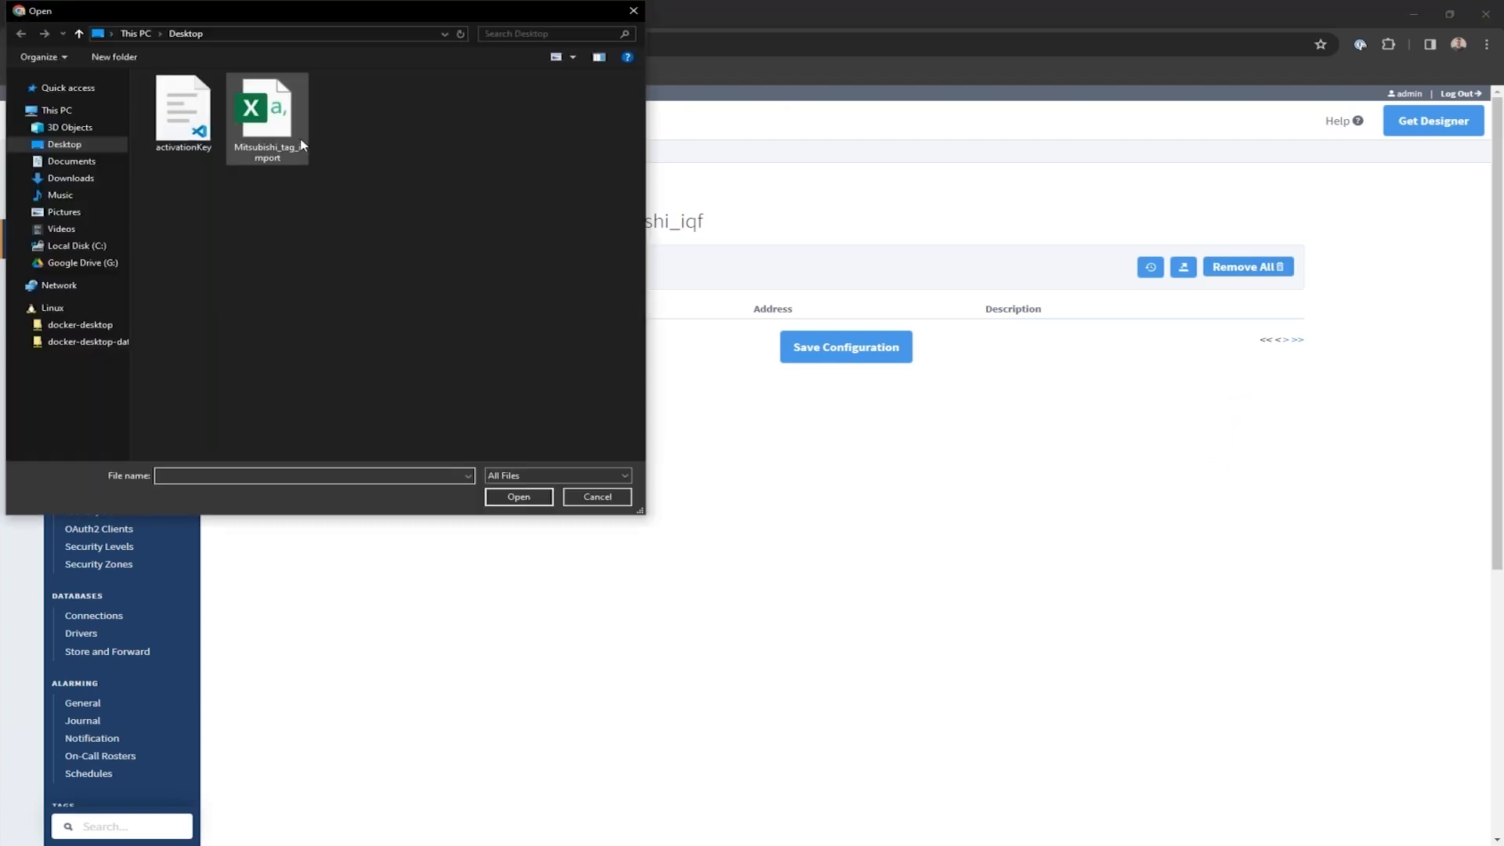
pyautogui.doubleClick(300, 145)
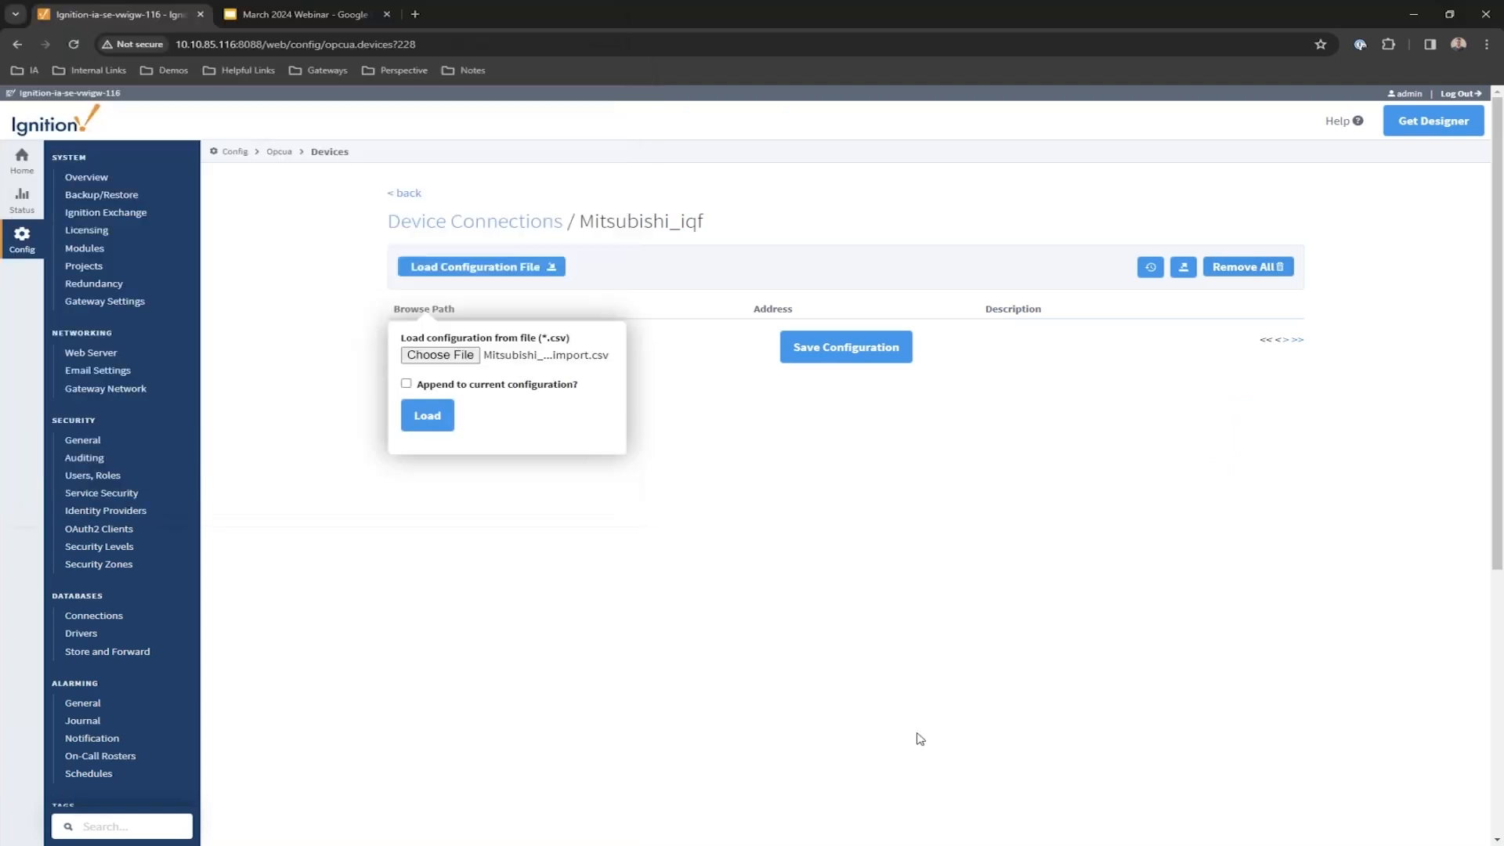
pyautogui.click(436, 419)
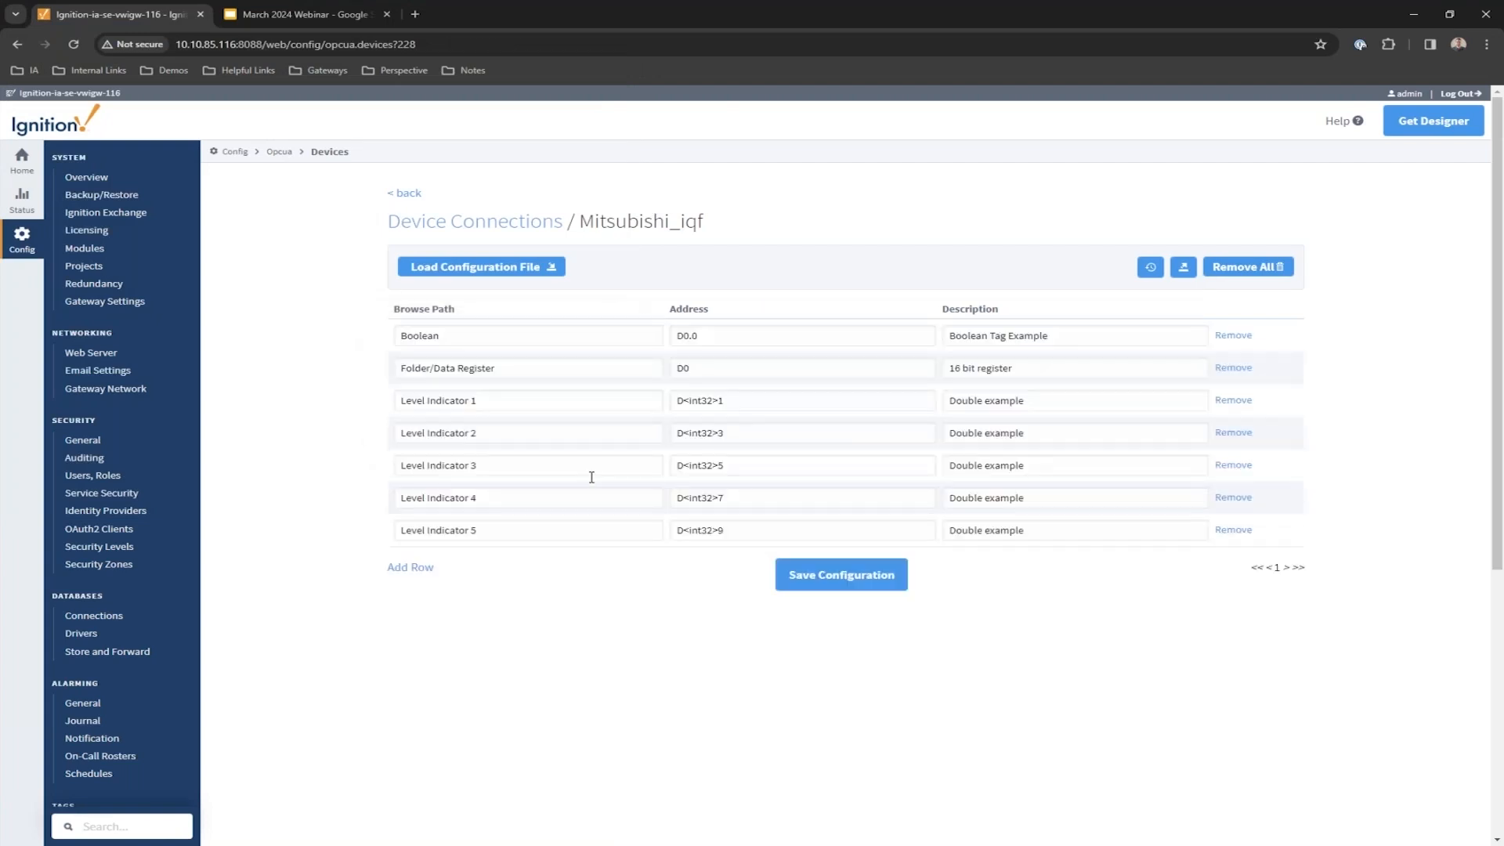
# Review the Boolean tag's browse path and its address D0.0, singling out the register number.
pyautogui.doubleClick(544, 336)
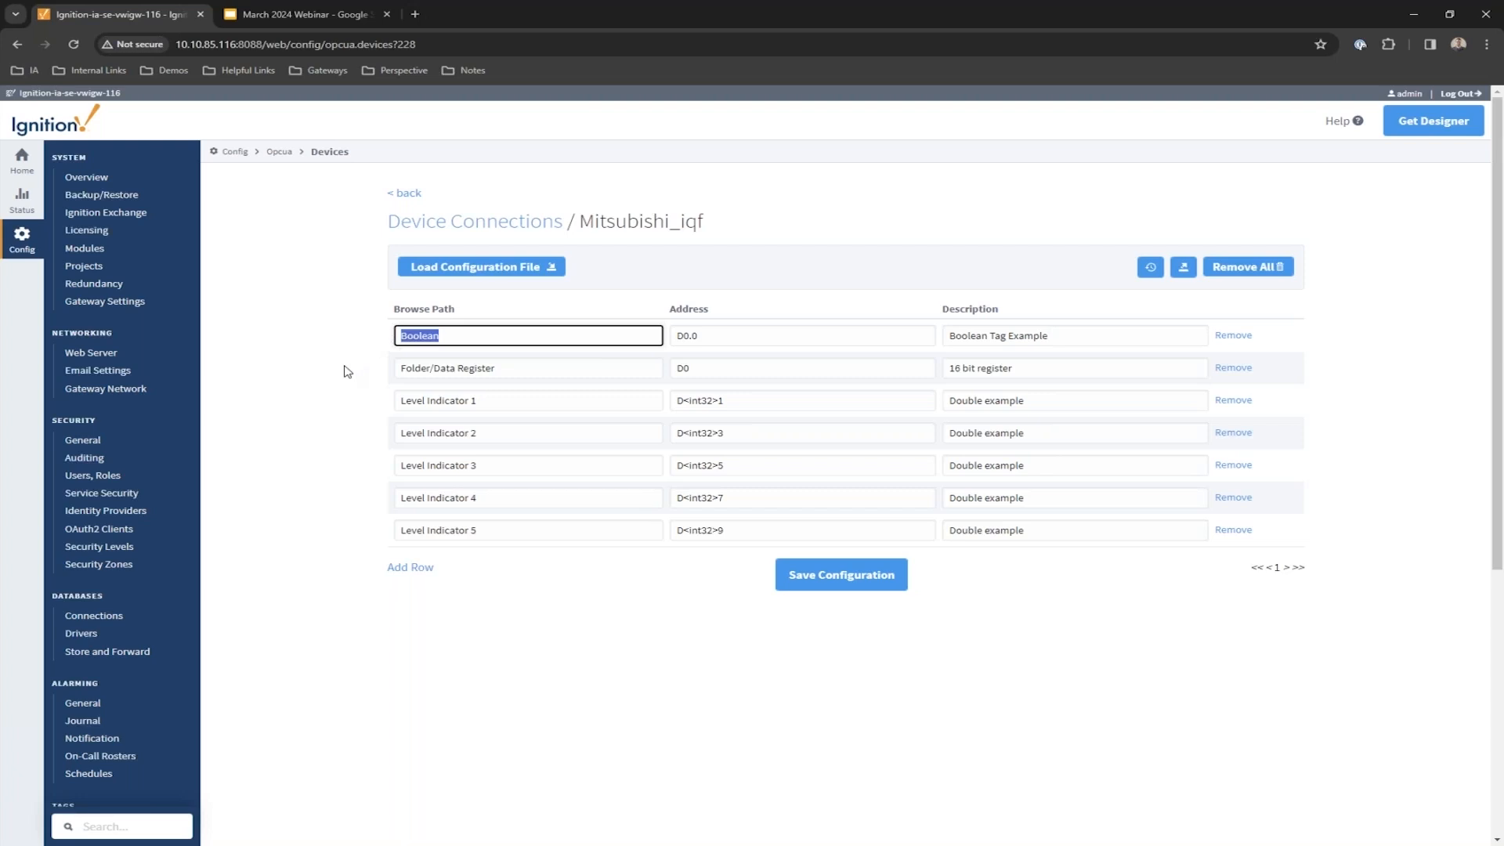
pyautogui.moveTo(741, 333); pyautogui.dragTo(676, 347)
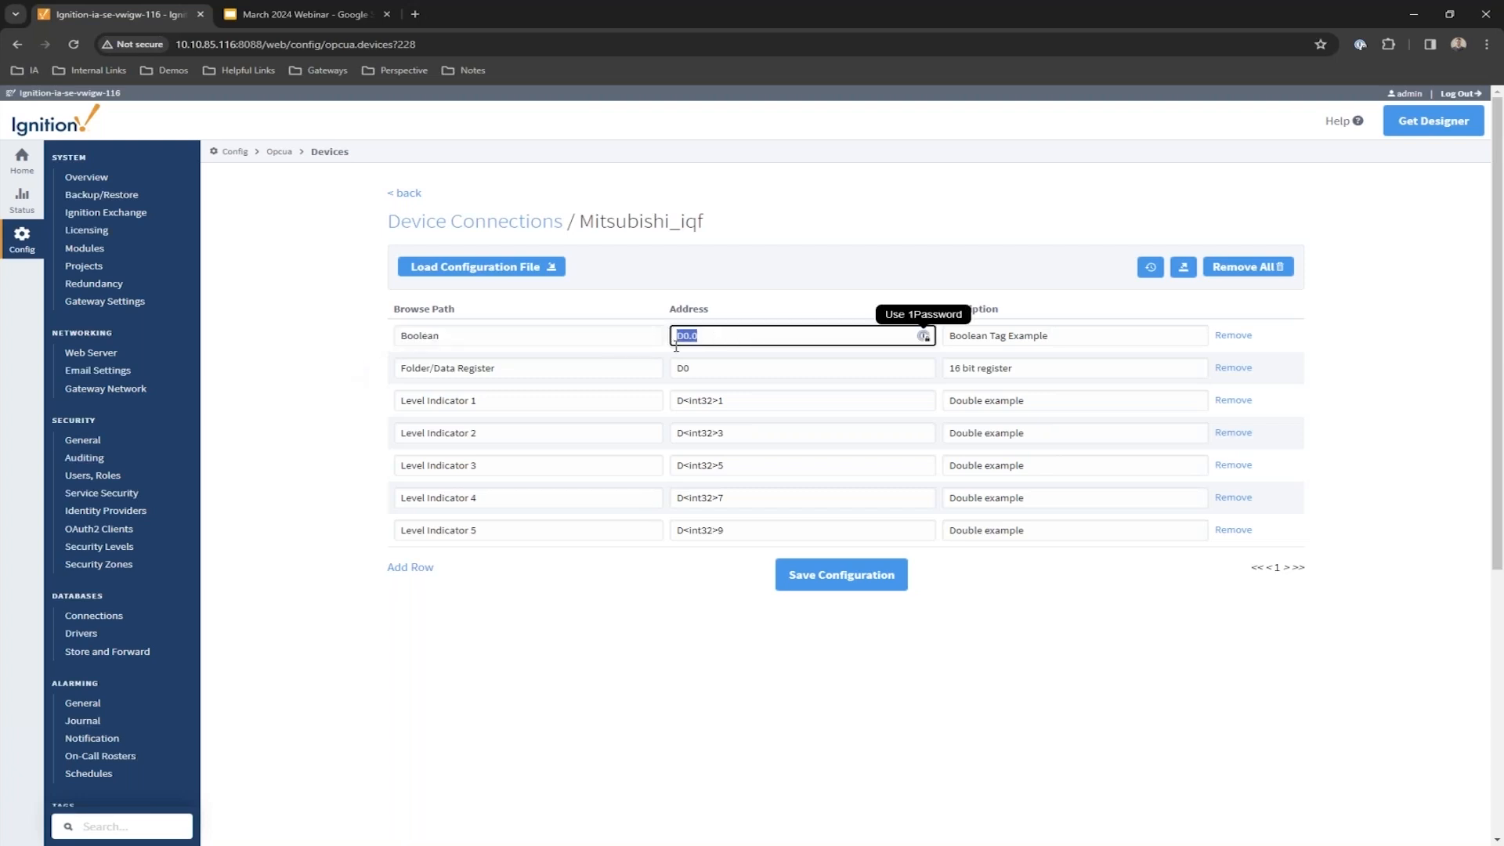
pyautogui.click(722, 333)
pyautogui.doubleClick(707, 335)
pyautogui.click(693, 338)
pyautogui.moveTo(689, 338); pyautogui.dragTo(692, 338)
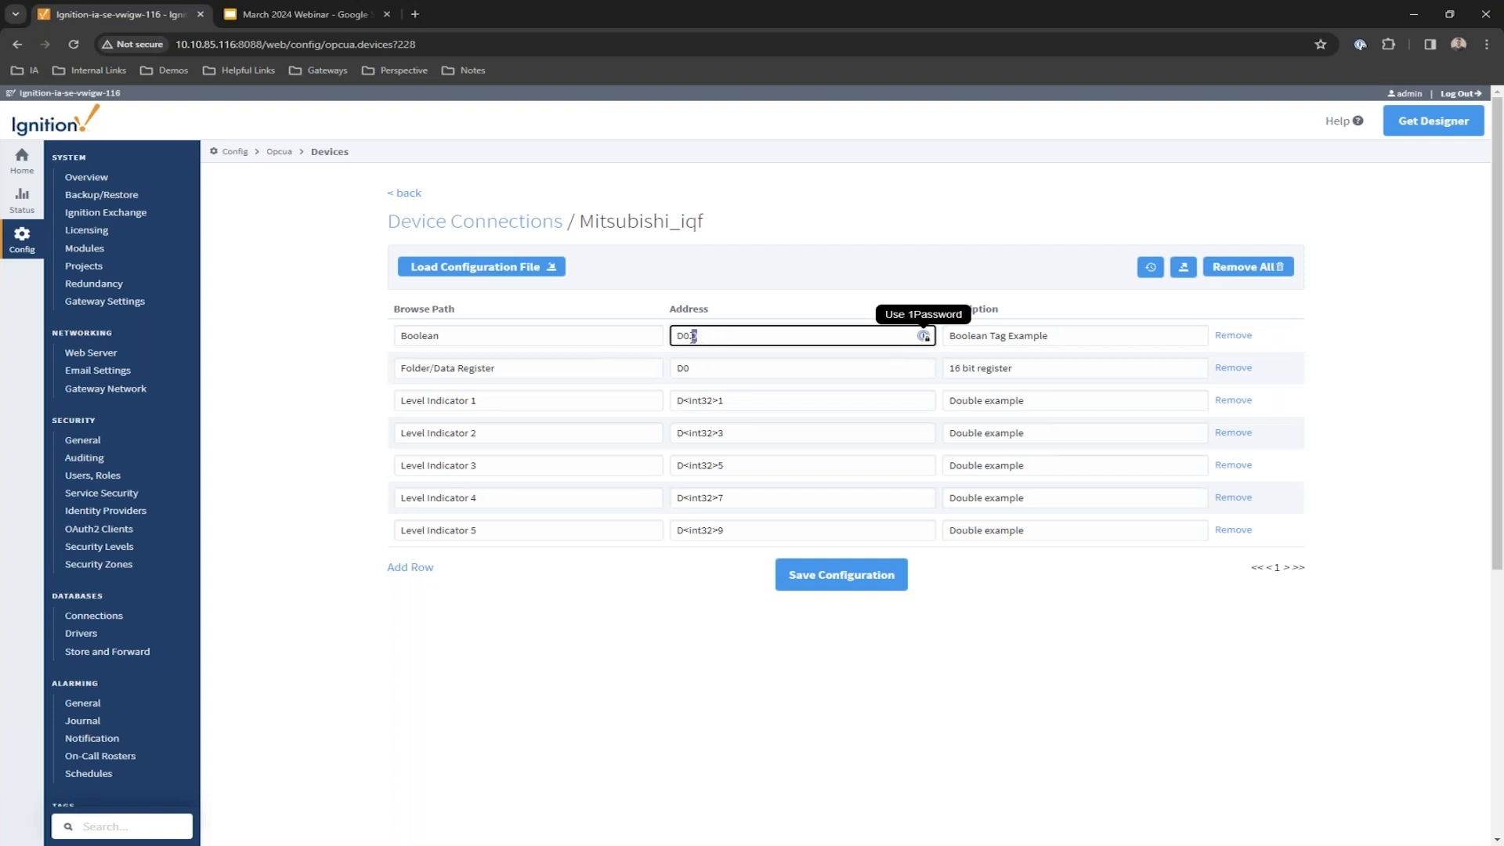
# Check the Data Register address D0 and Level Indicator's D<int32>1, then save the configuration.
pyautogui.click(714, 371)
pyautogui.moveTo(709, 368); pyautogui.dragTo(676, 368)
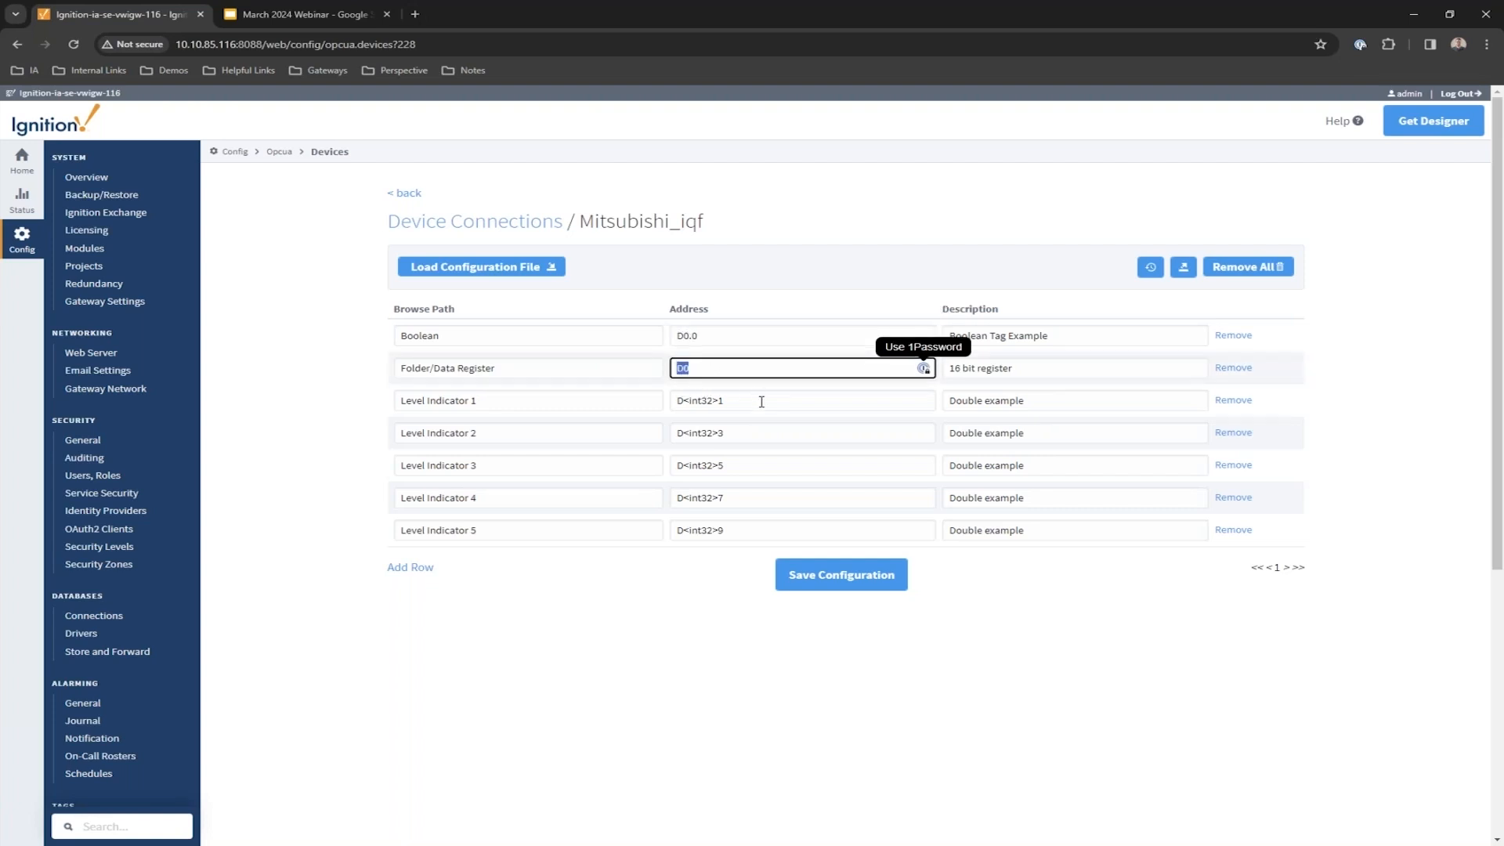
pyautogui.moveTo(744, 400); pyautogui.dragTo(677, 400)
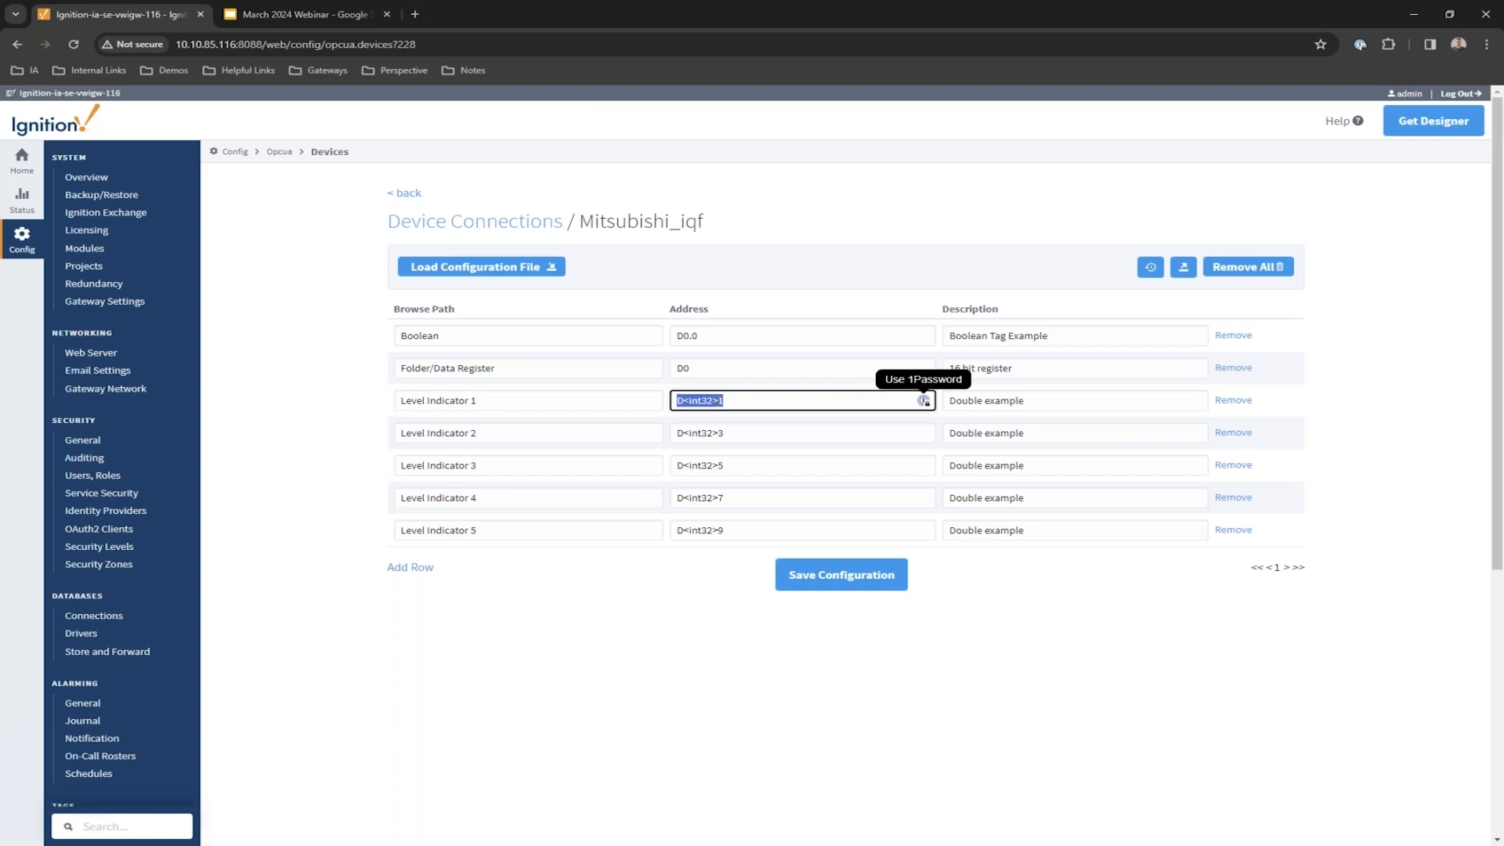
pyautogui.click(740, 401)
pyautogui.moveTo(717, 402); pyautogui.dragTo(701, 402)
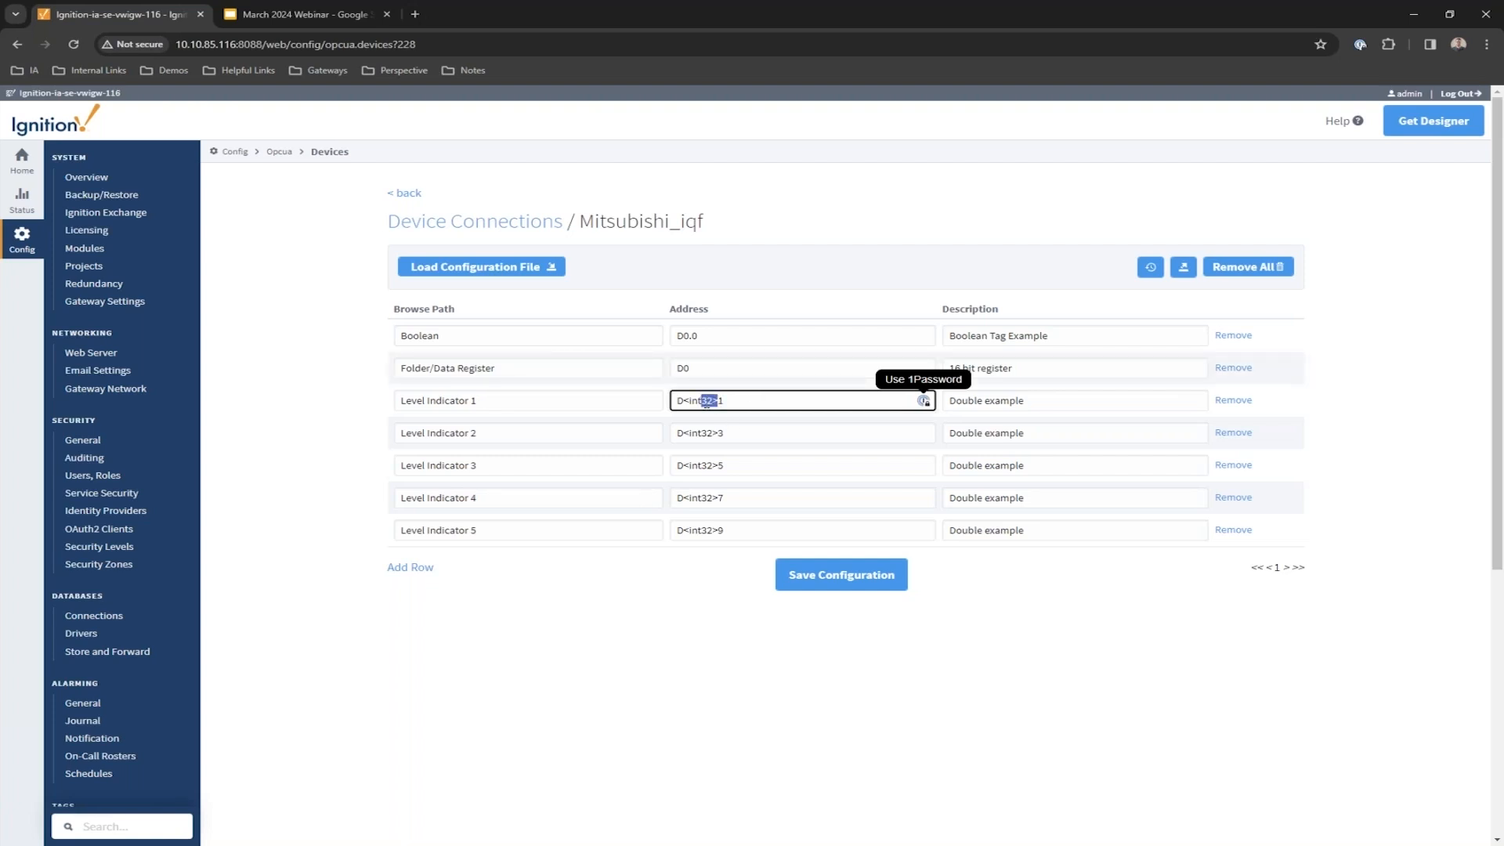
pyautogui.click(979, 641)
pyautogui.click(879, 580)
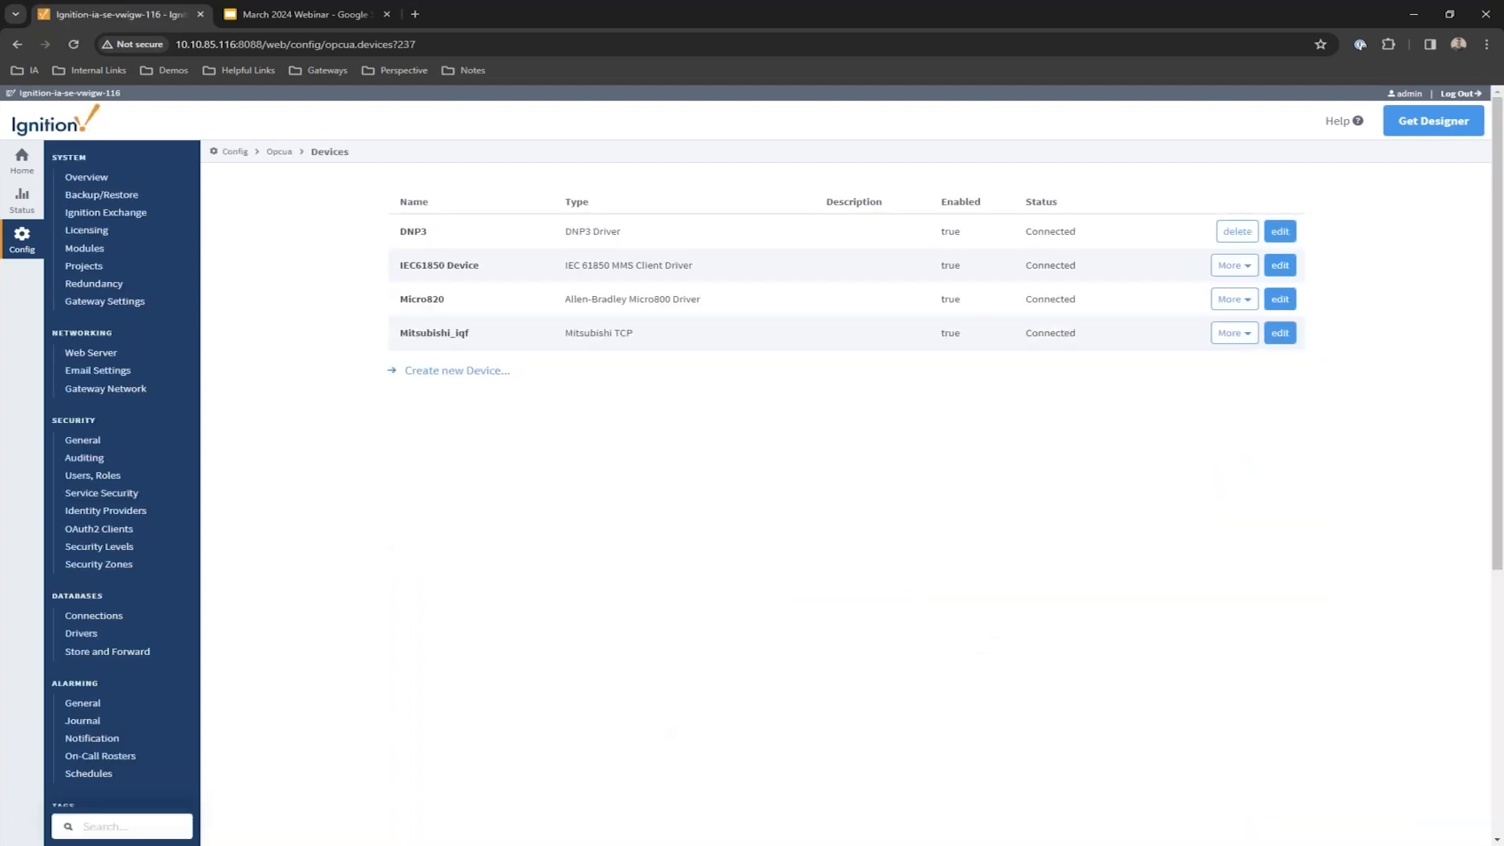
# Back in Designer, show the Mitsubishi tag provider and open Browse Devices.
pyautogui.hotkey('alt', 'Tab')
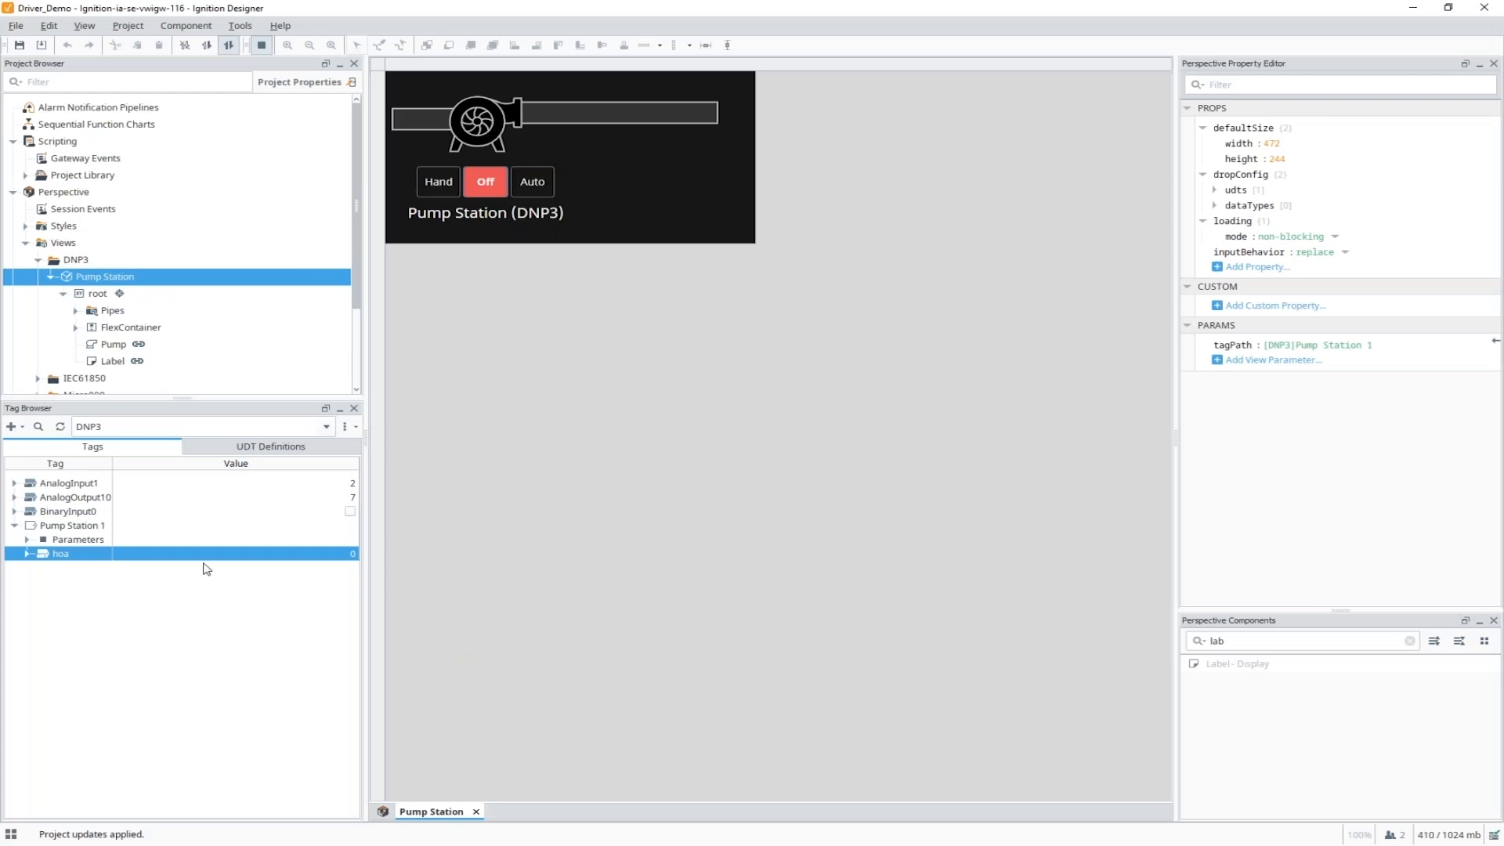
pyautogui.click(188, 428)
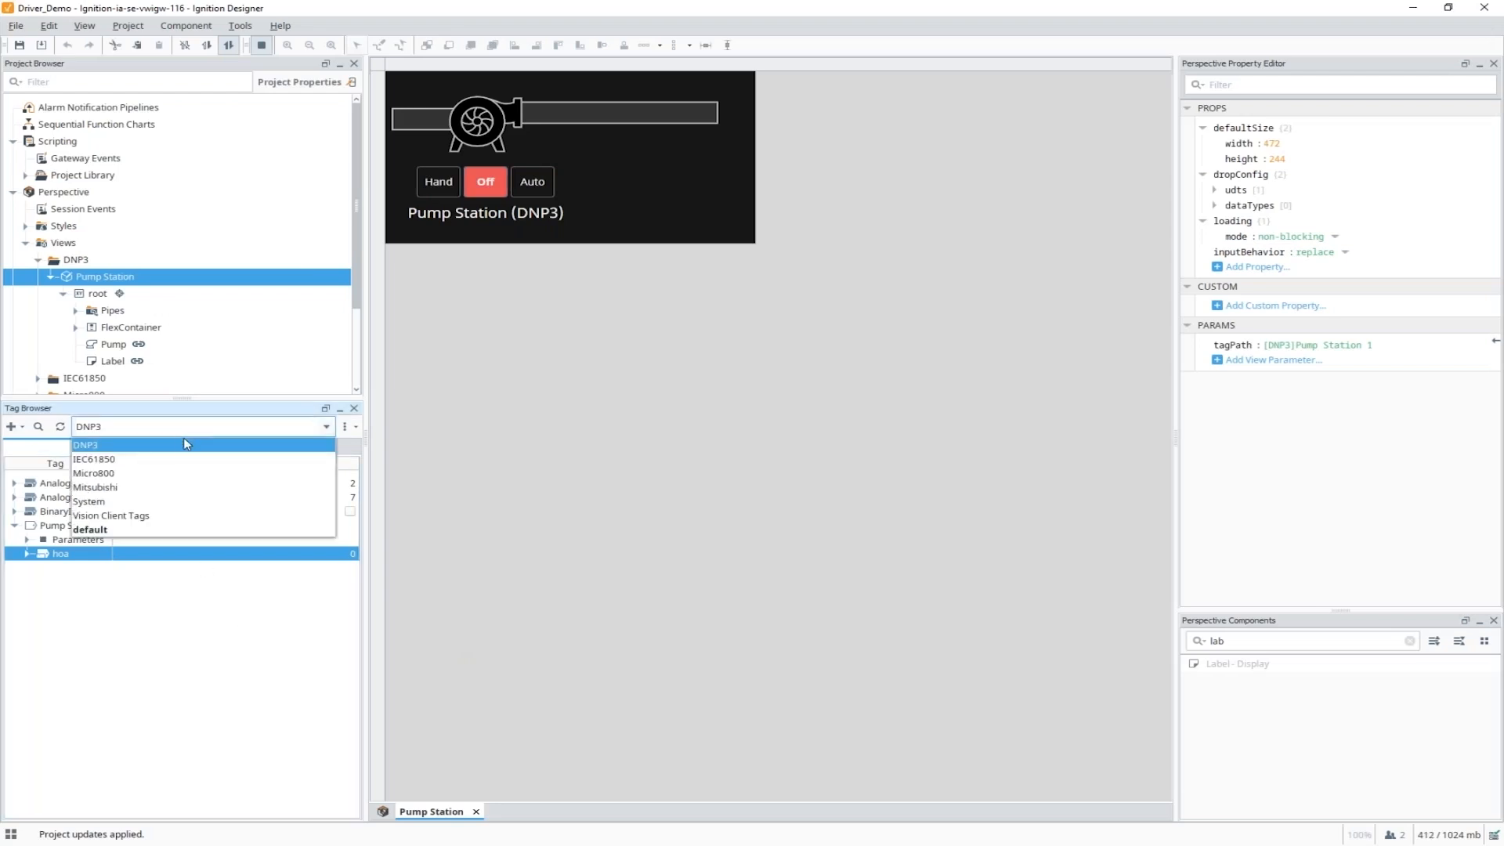
pyautogui.click(171, 491)
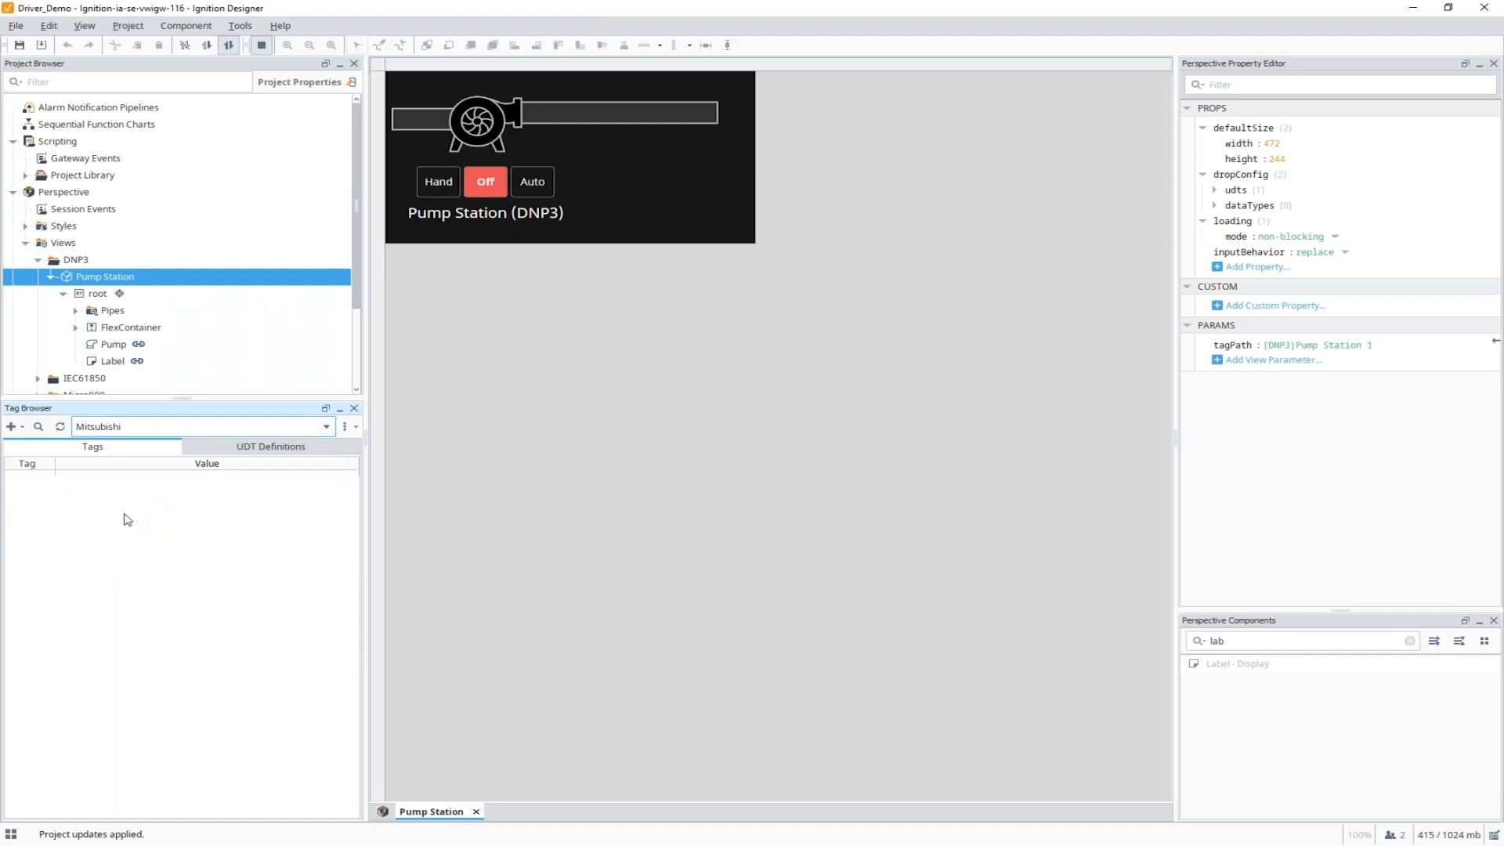
pyautogui.click(22, 428)
pyautogui.click(74, 326)
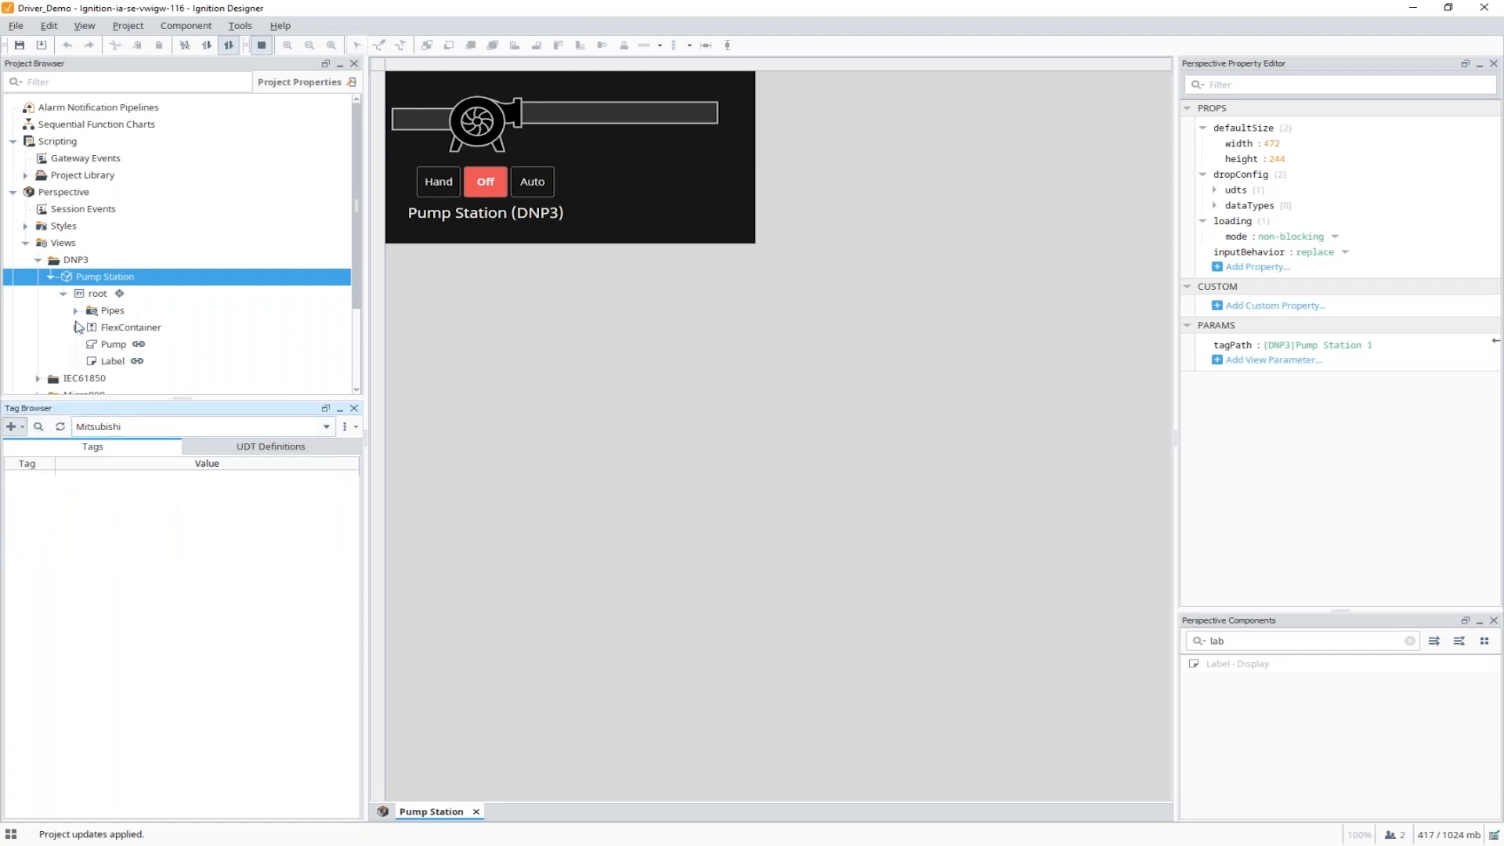
# Browse Mitsubishi_iqf tags, select Folder, Boolean and Level Indicator 2, then close the browser.
pyautogui.click(385, 322)
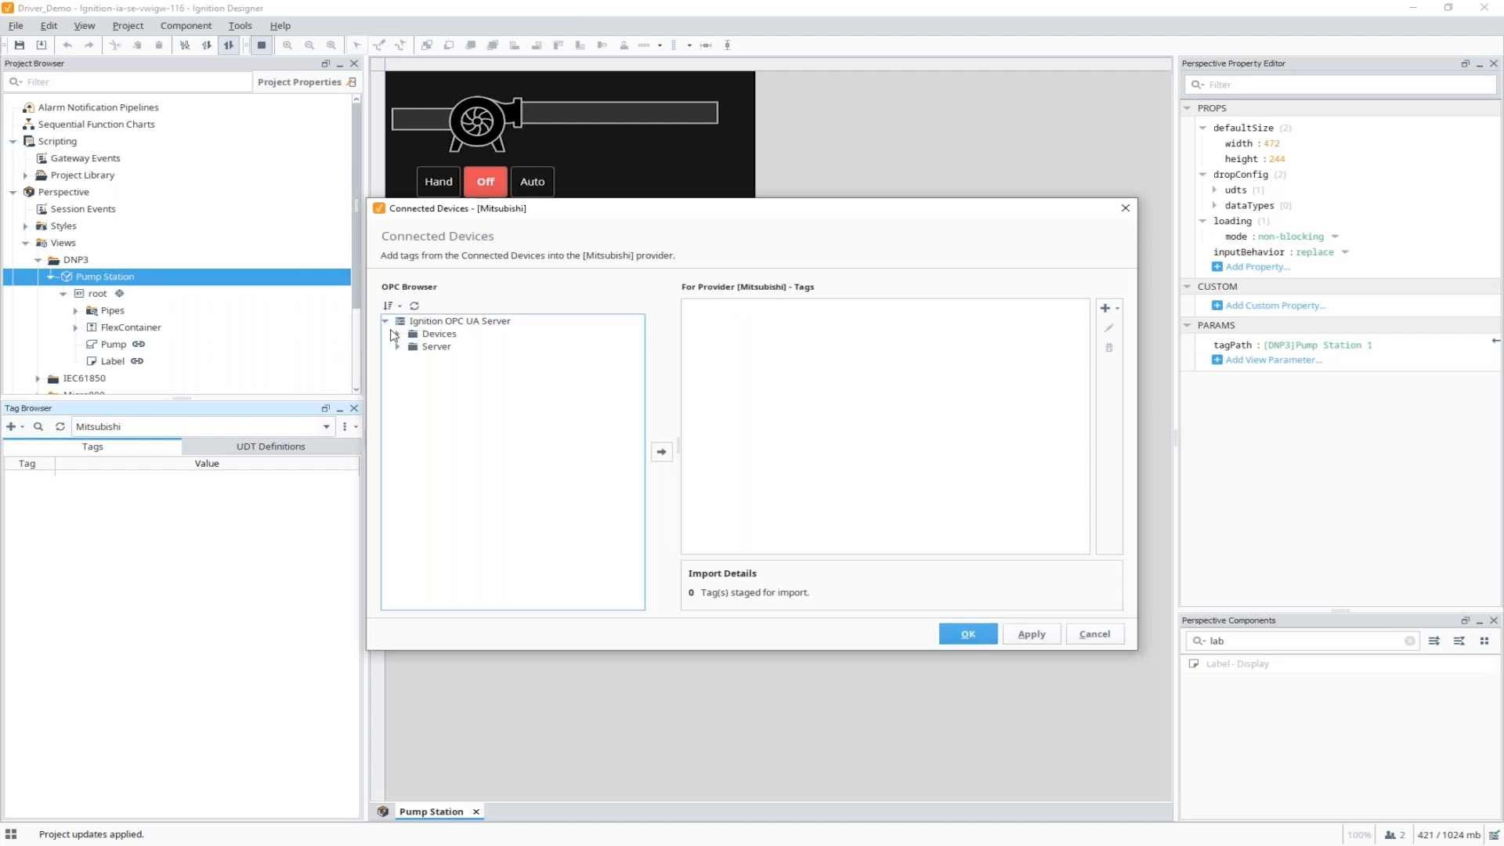
pyautogui.click(398, 336)
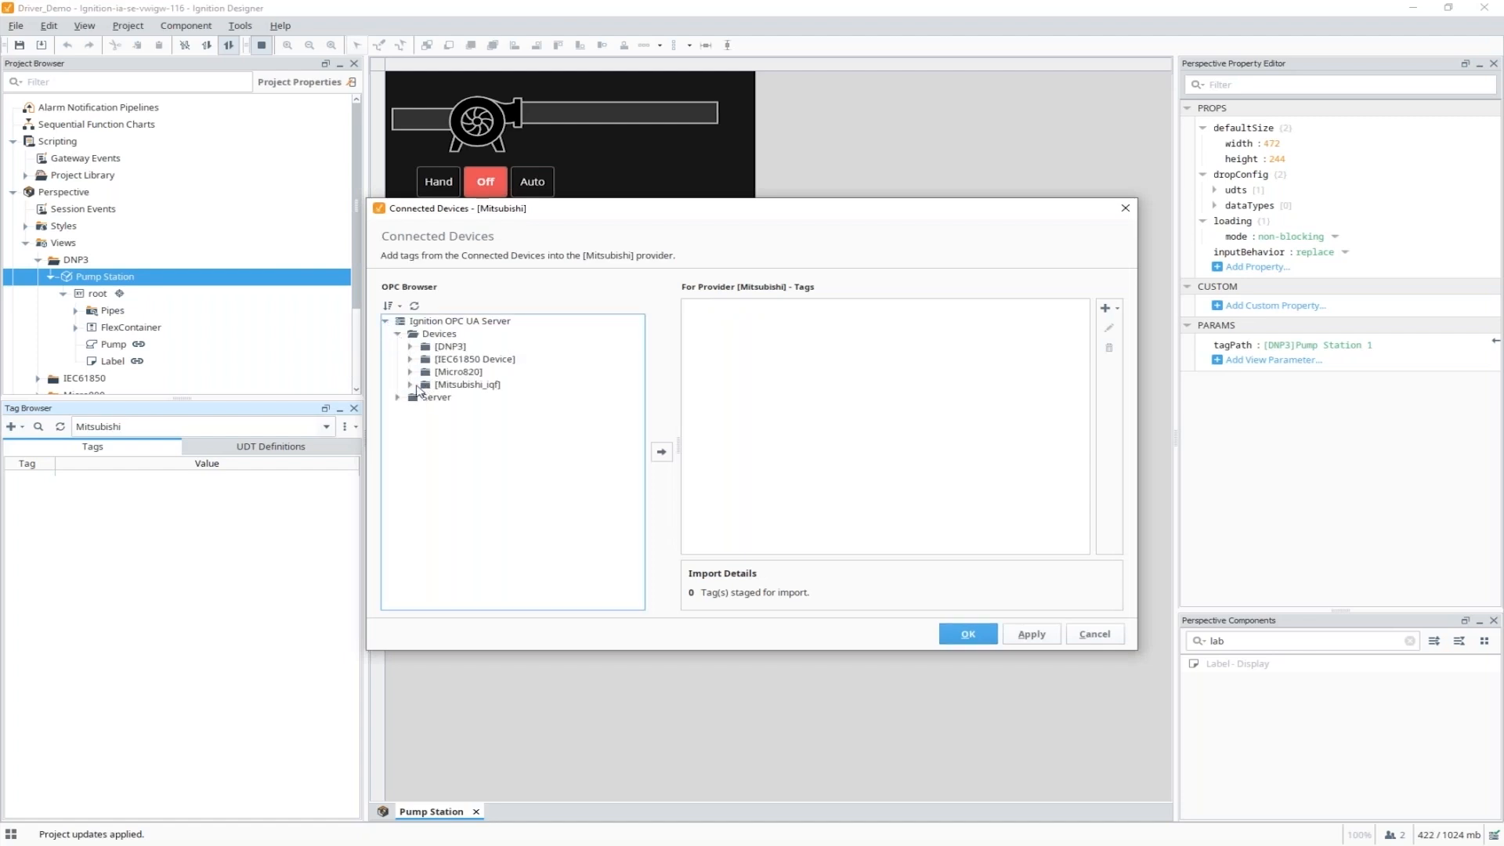
pyautogui.click(410, 384)
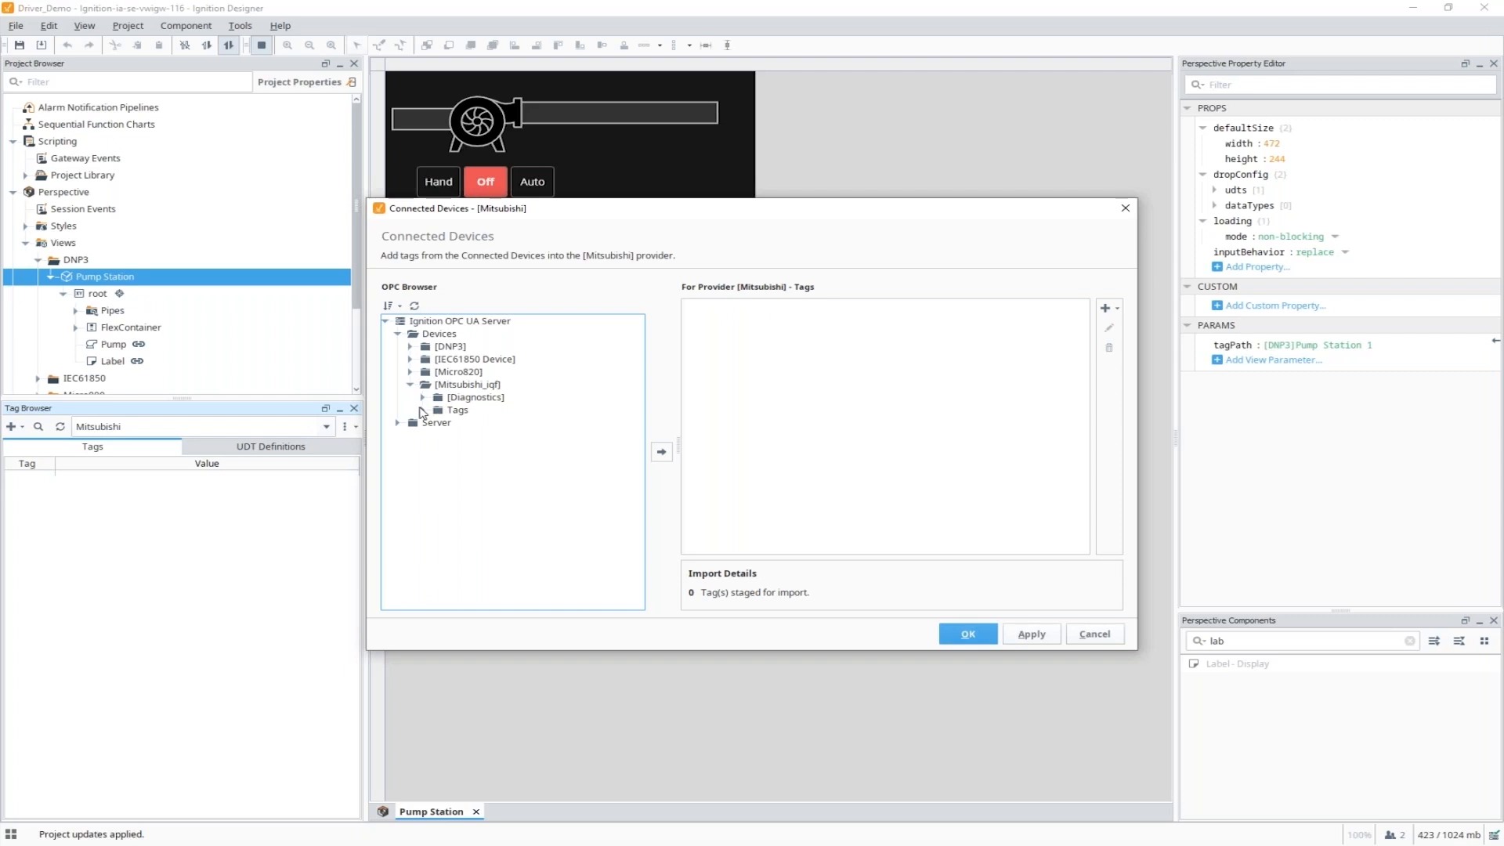
pyautogui.click(423, 410)
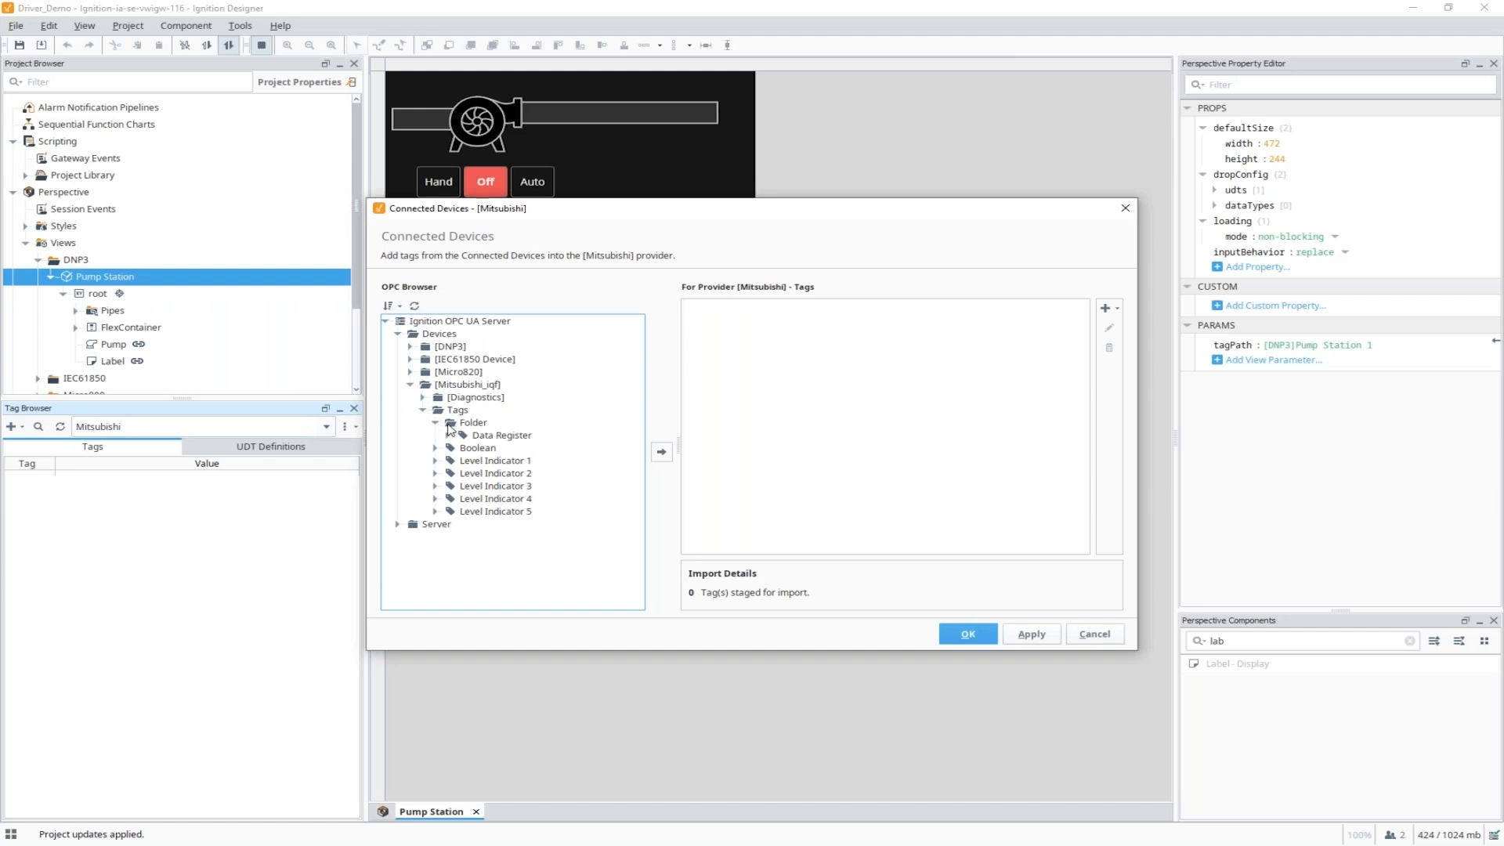
pyautogui.click(472, 427)
pyautogui.keyDown('shift'); pyautogui.click(482, 449); pyautogui.keyUp('shift')
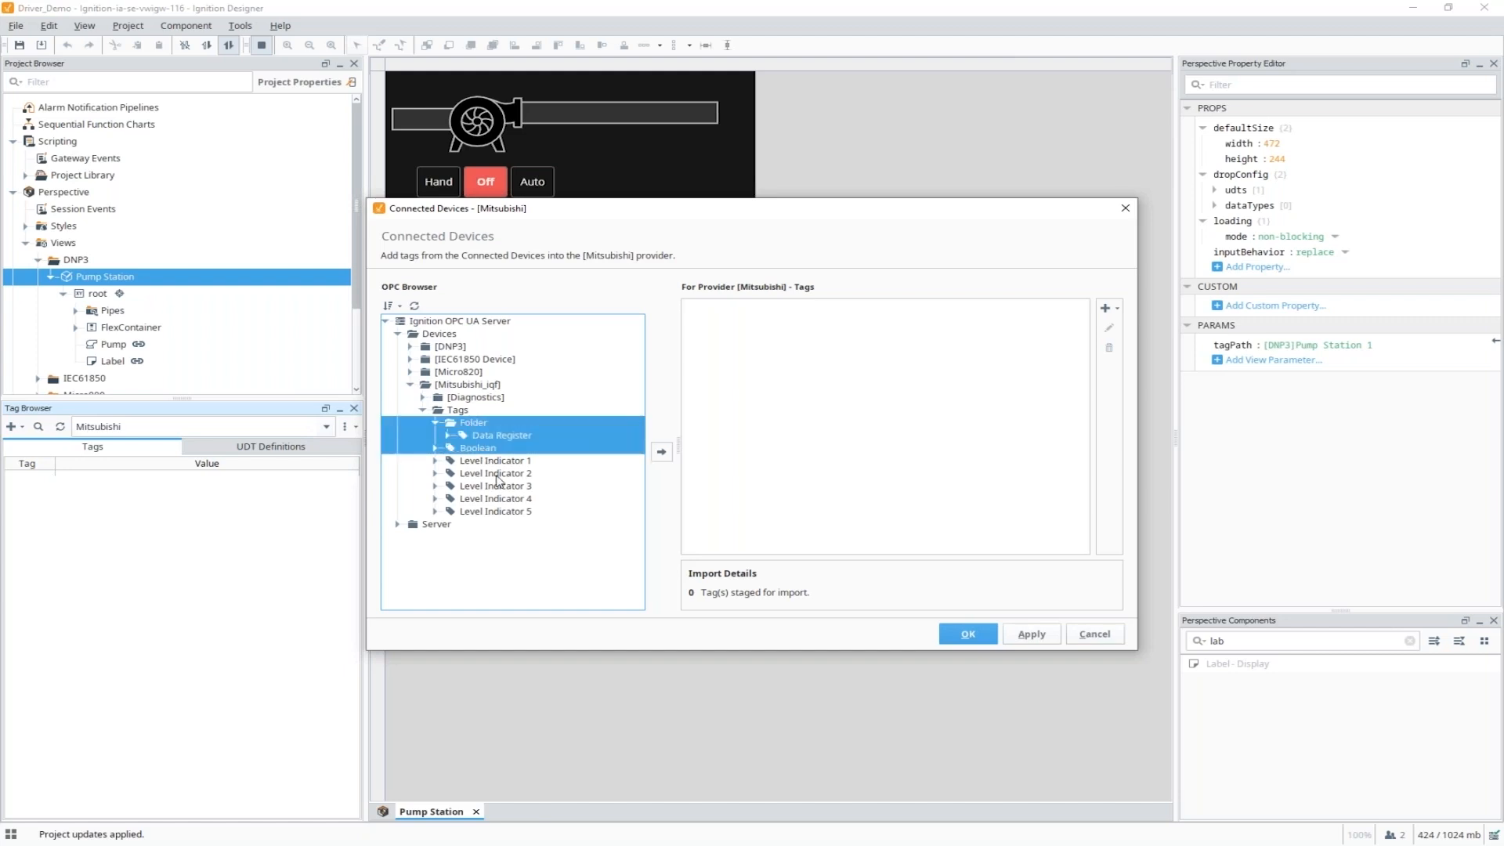
pyautogui.keyDown('ctrl'); pyautogui.click(496, 474); pyautogui.keyUp('ctrl')
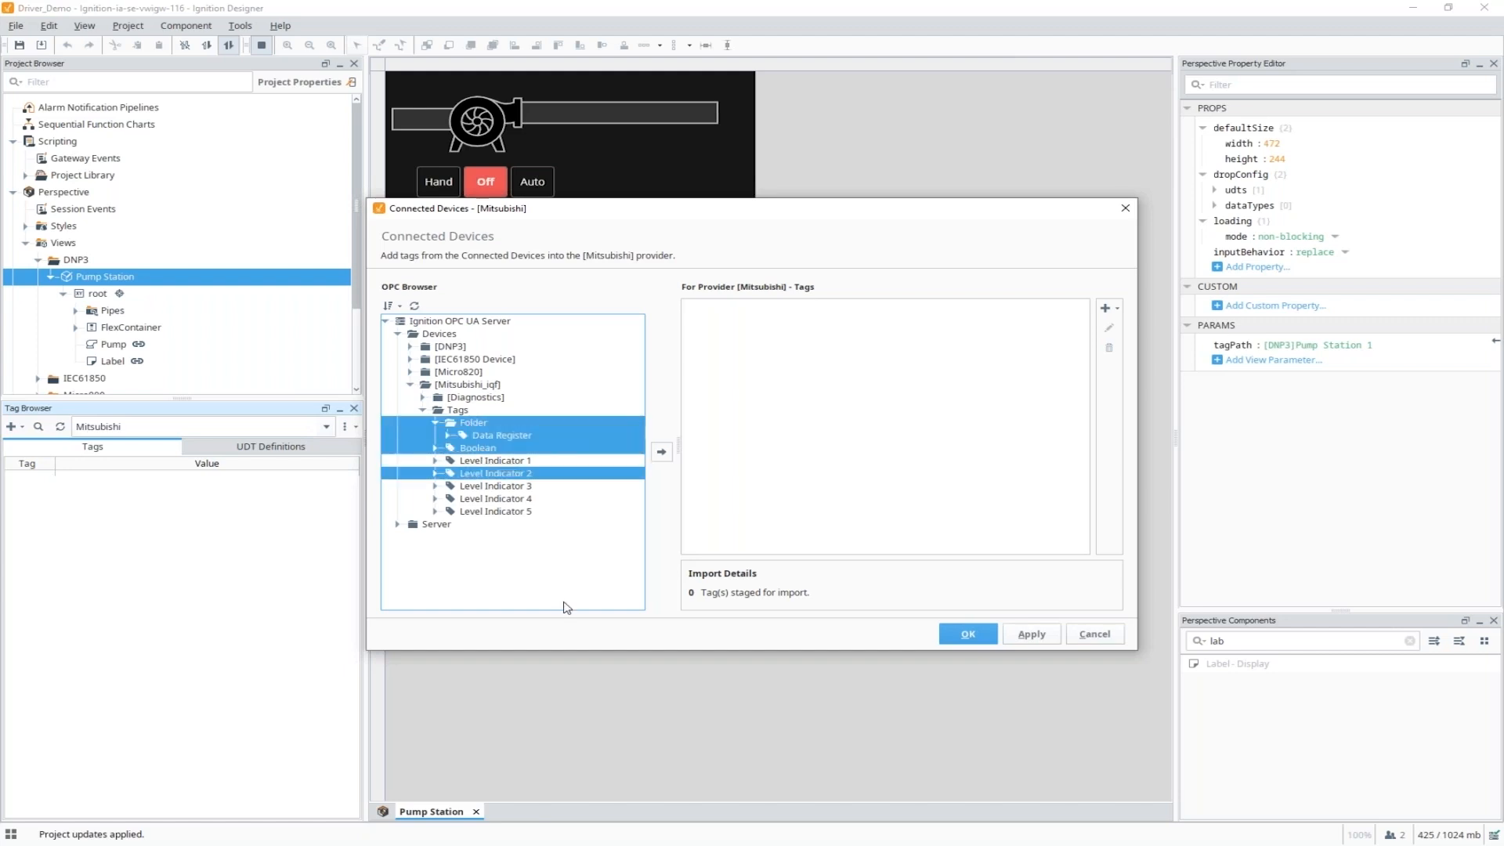
pyautogui.click(980, 629)
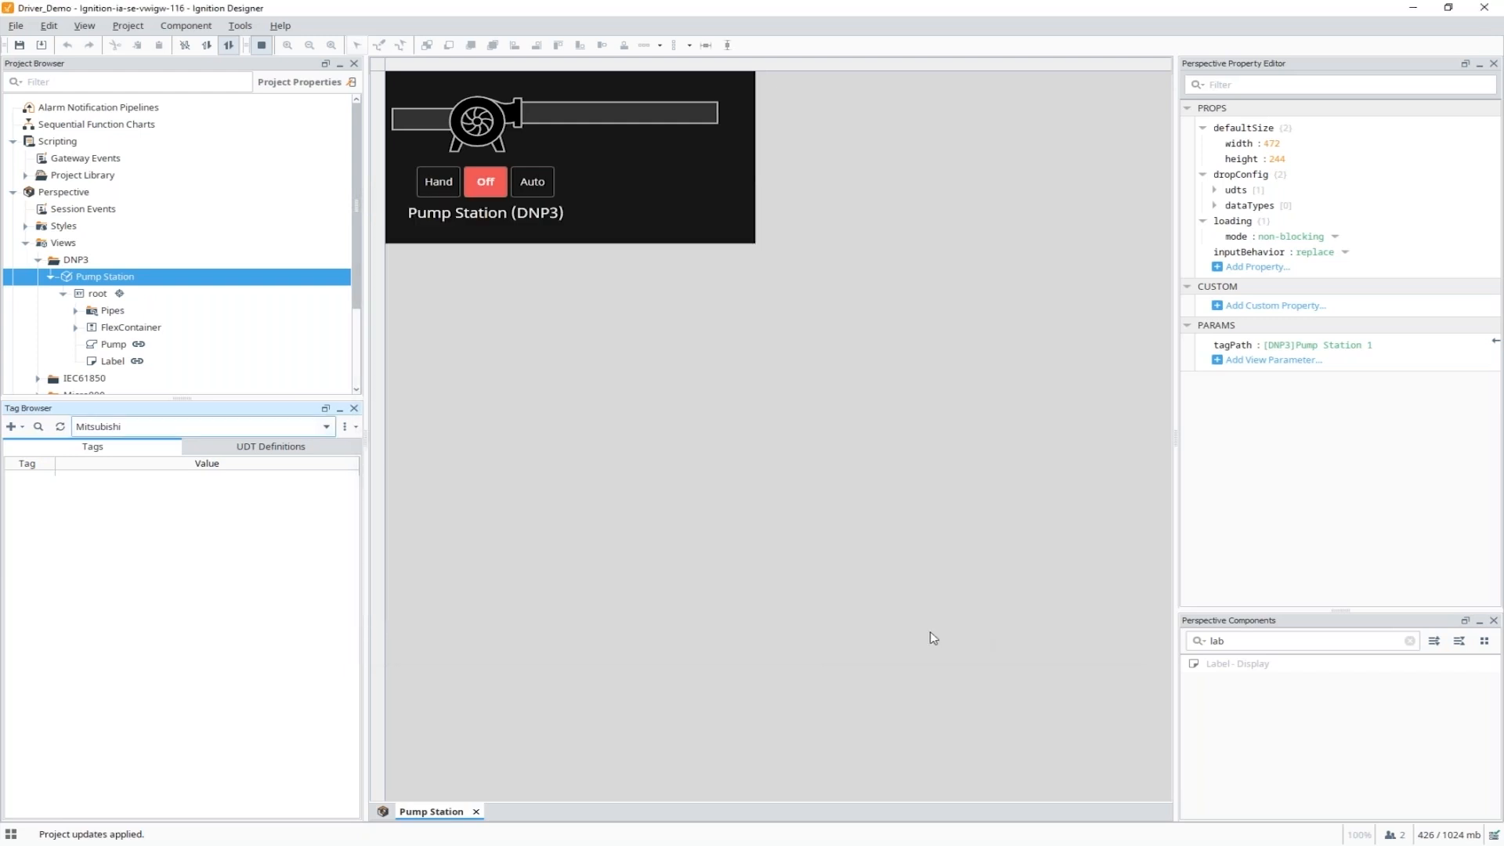
# Reopen the device browser and import Folder, Boolean and Level Indicator 2 into the Mitsubishi provider.
pyautogui.click(12, 423)
pyautogui.click(76, 329)
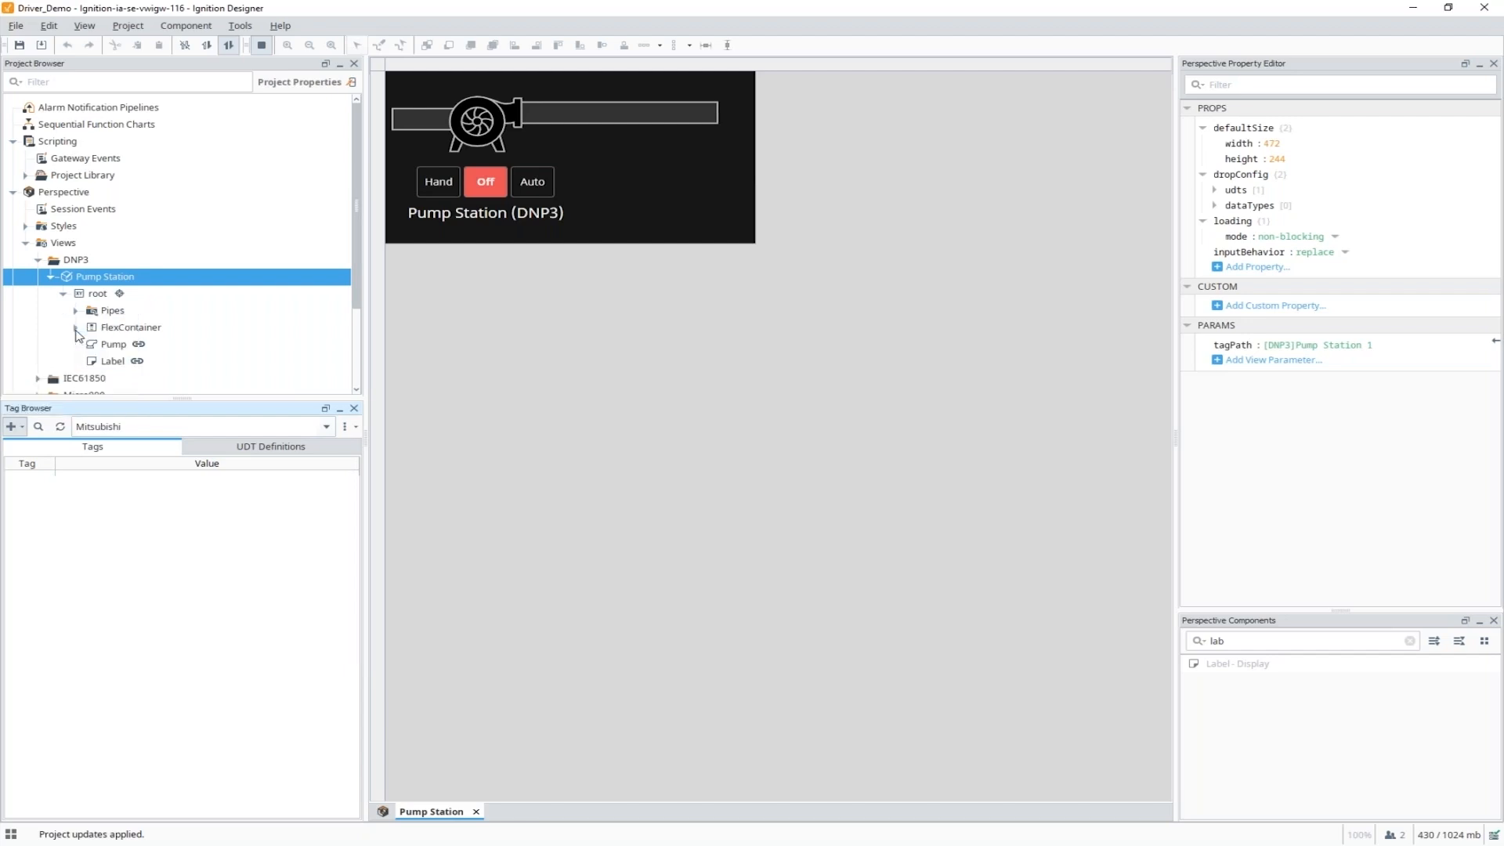
pyautogui.click(386, 321)
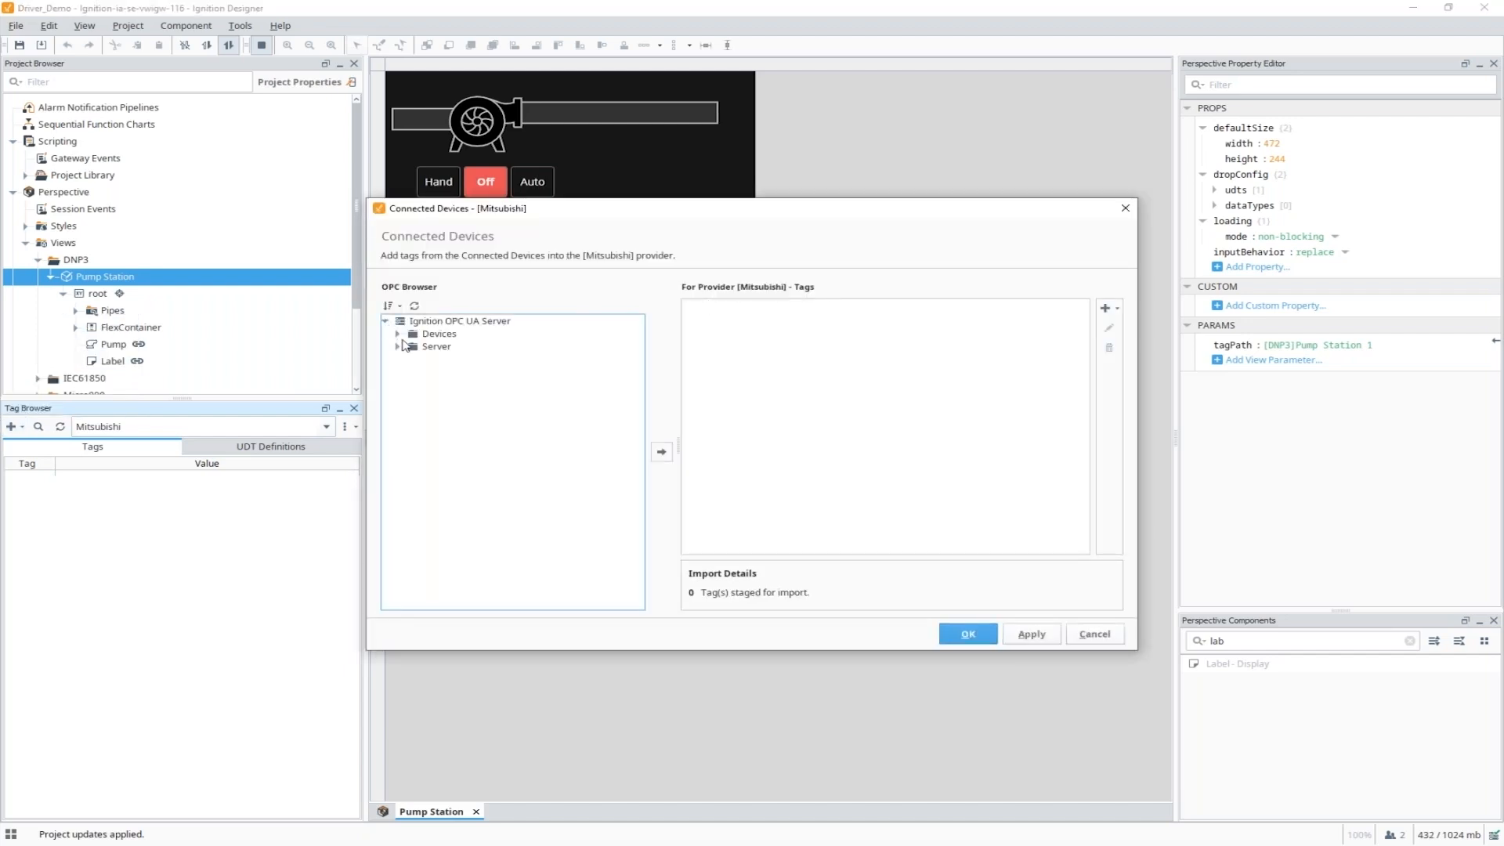
pyautogui.click(398, 333)
pyautogui.click(409, 384)
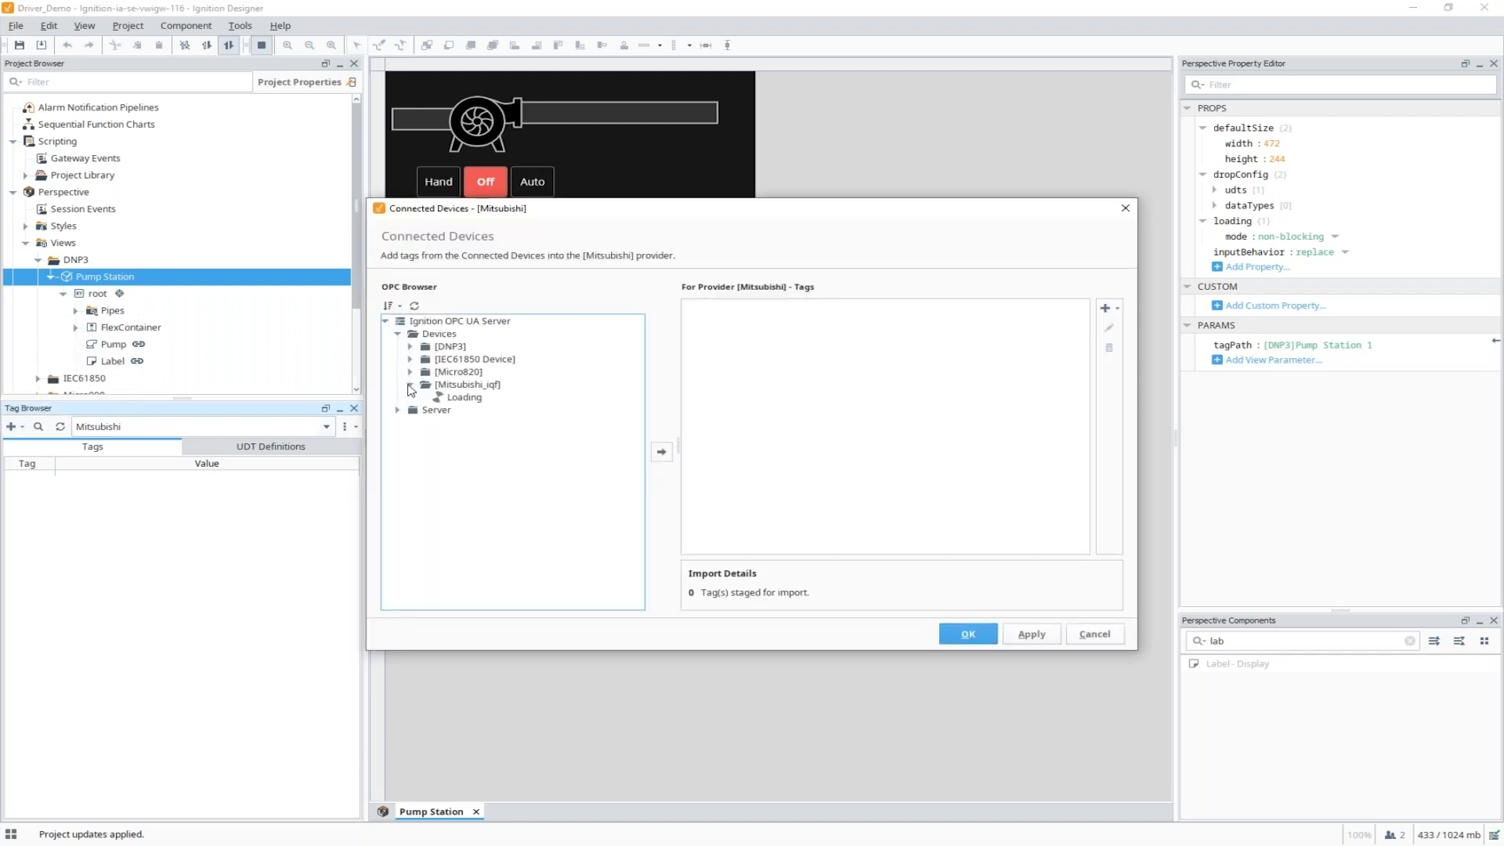
pyautogui.click(423, 410)
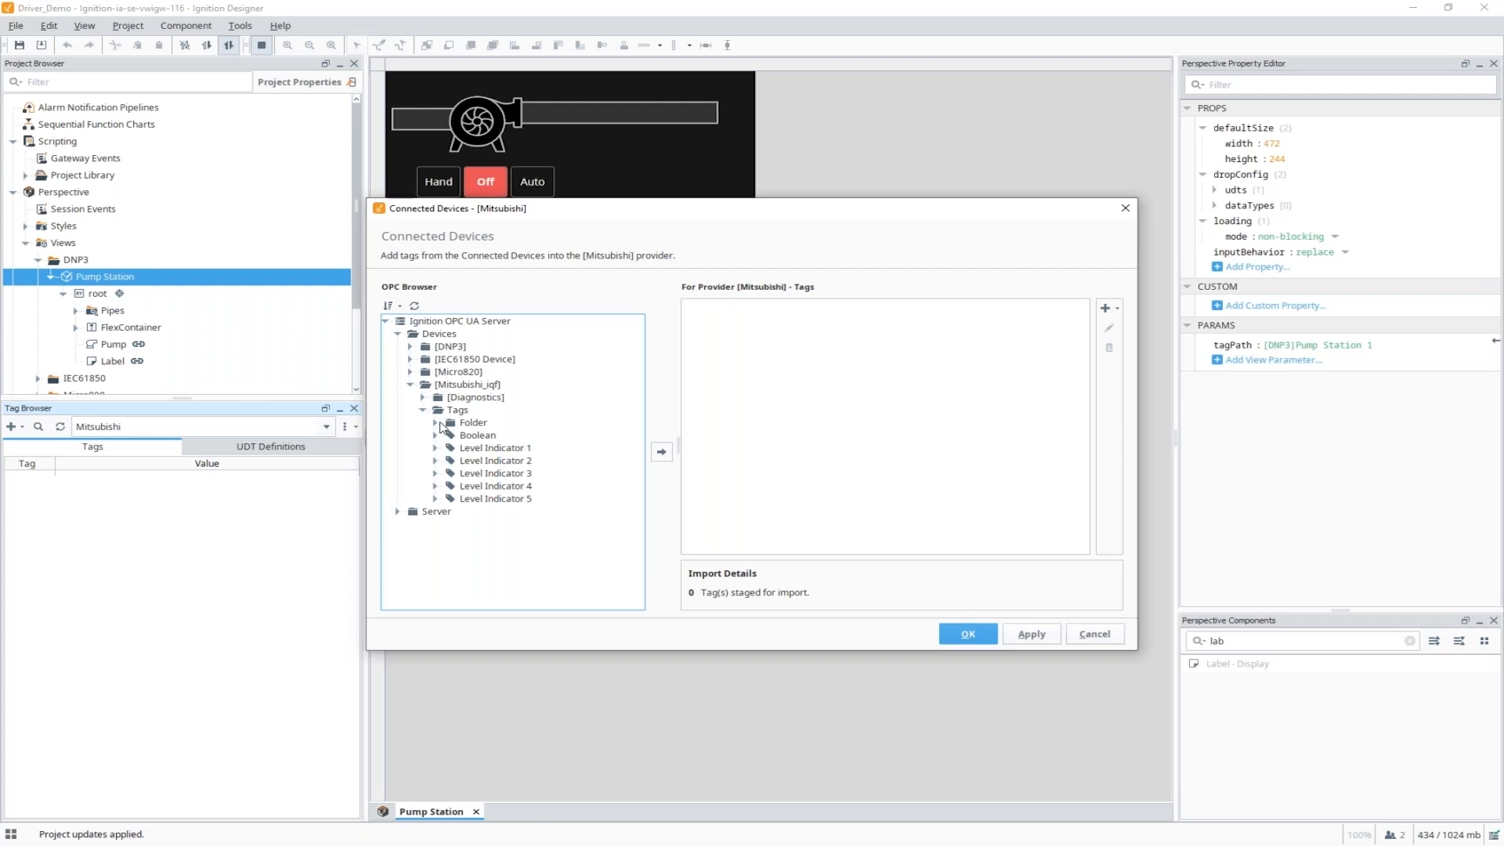
pyautogui.click(436, 423)
pyautogui.click(470, 423)
pyautogui.keyDown('shift'); pyautogui.click(486, 448); pyautogui.keyUp('shift')
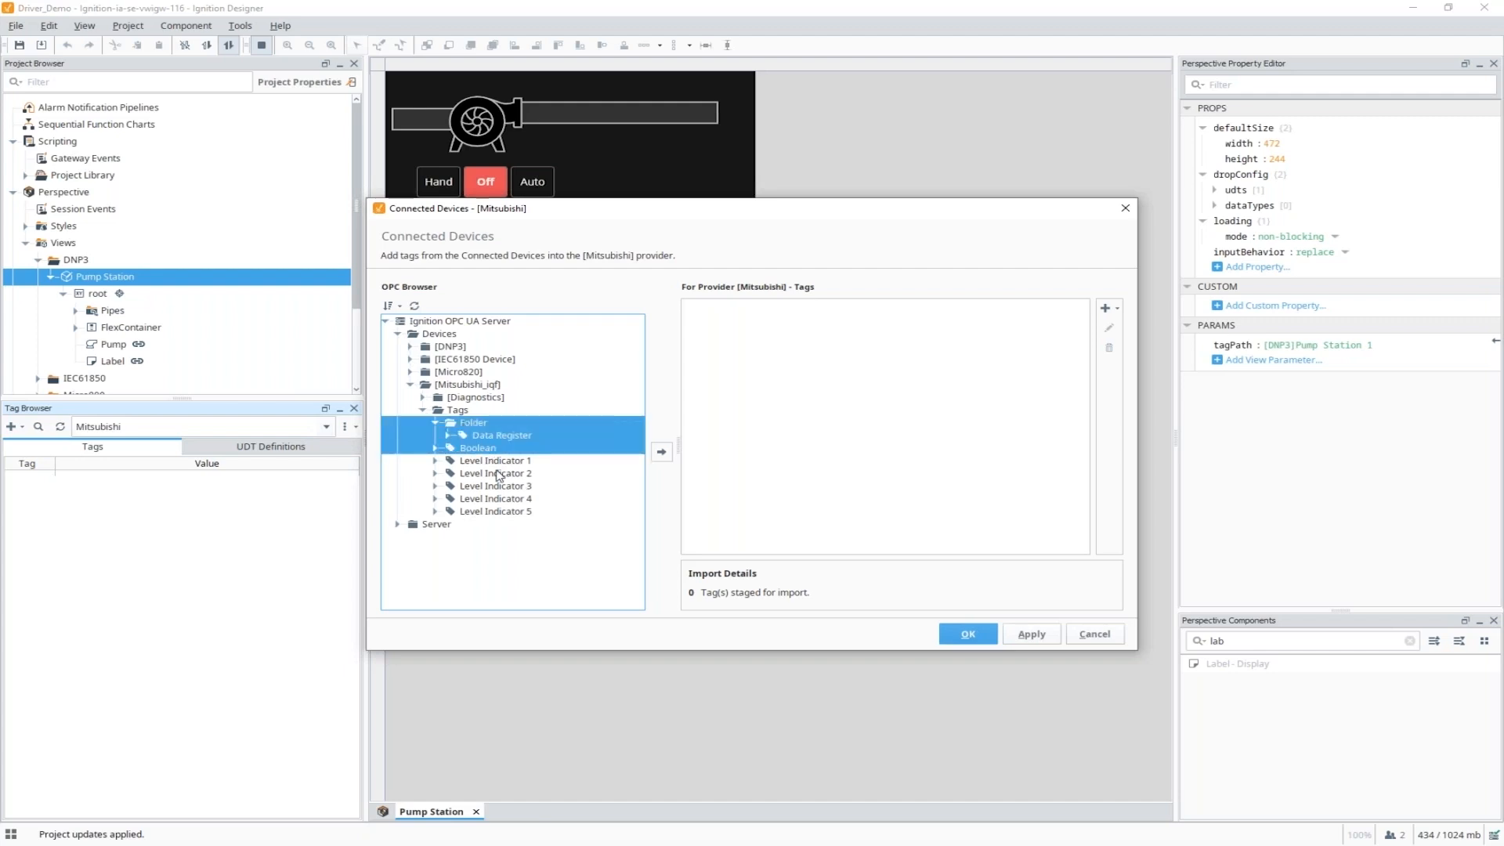
pyautogui.keyDown('ctrl'); pyautogui.click(499, 474); pyautogui.keyUp('ctrl')
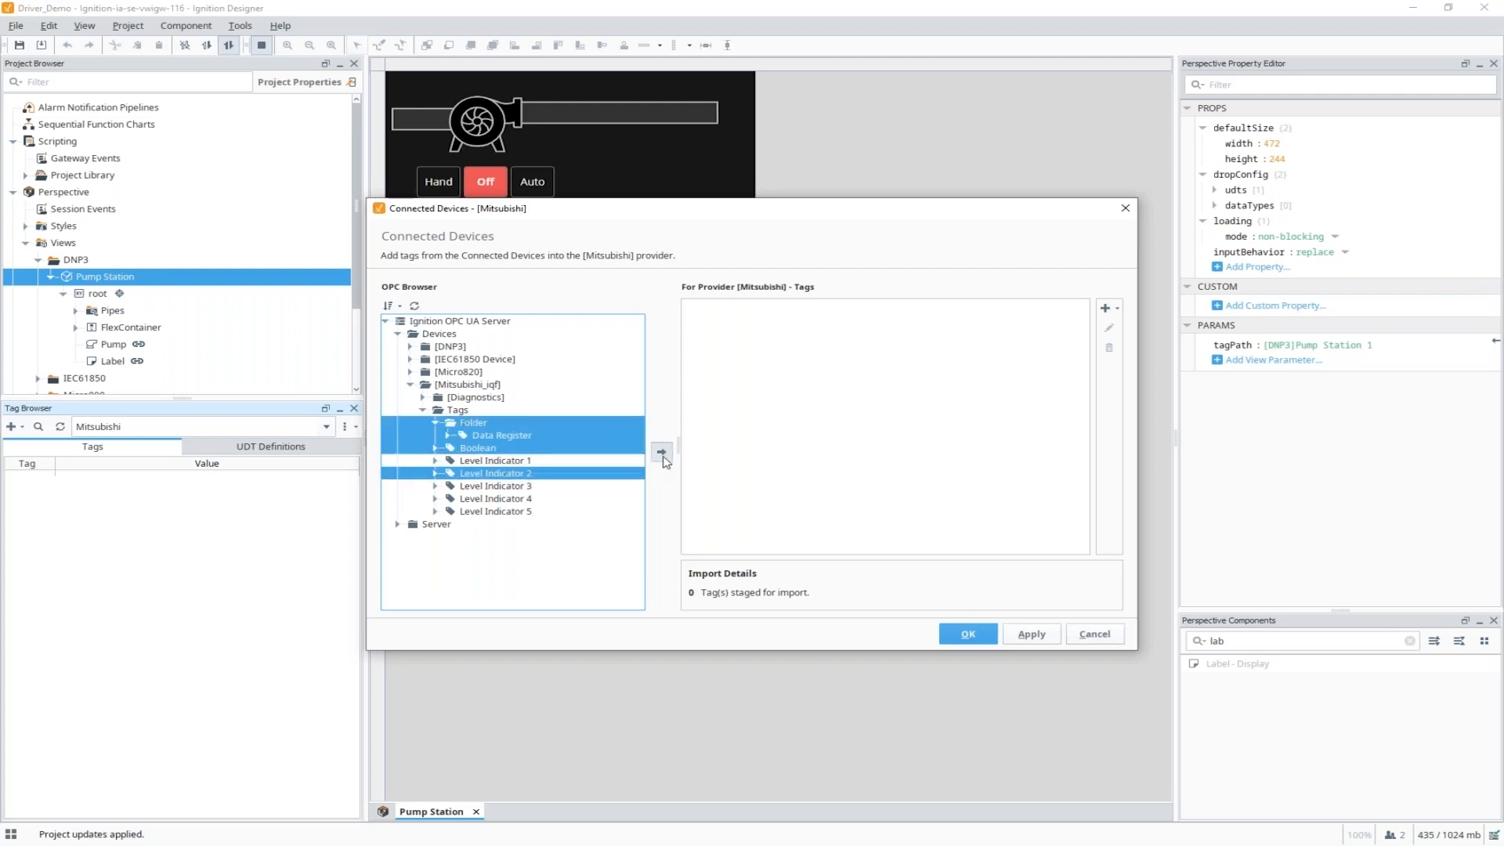
pyautogui.click(662, 454)
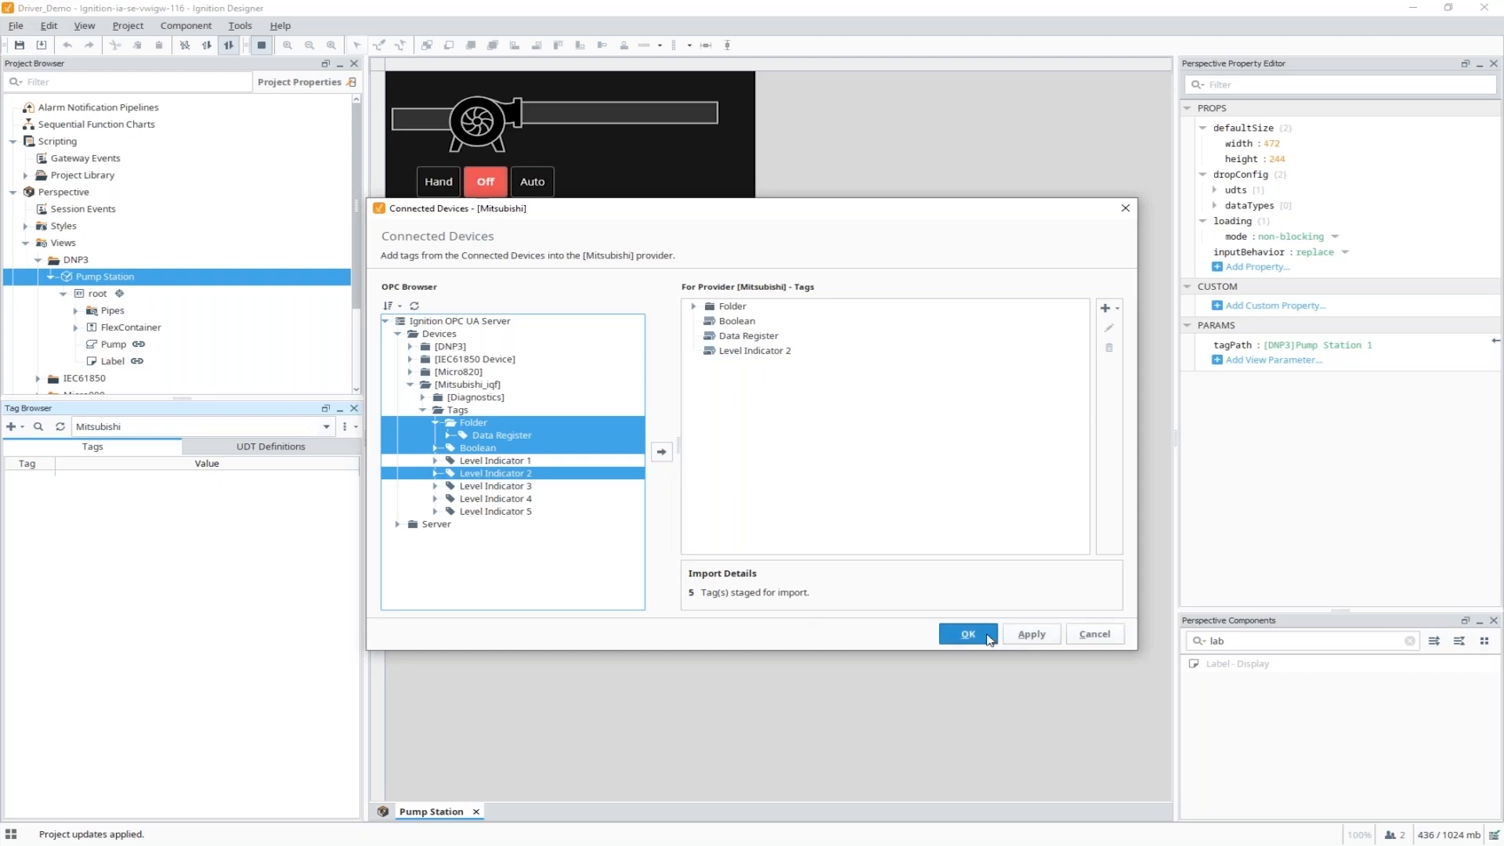
pyautogui.click(989, 640)
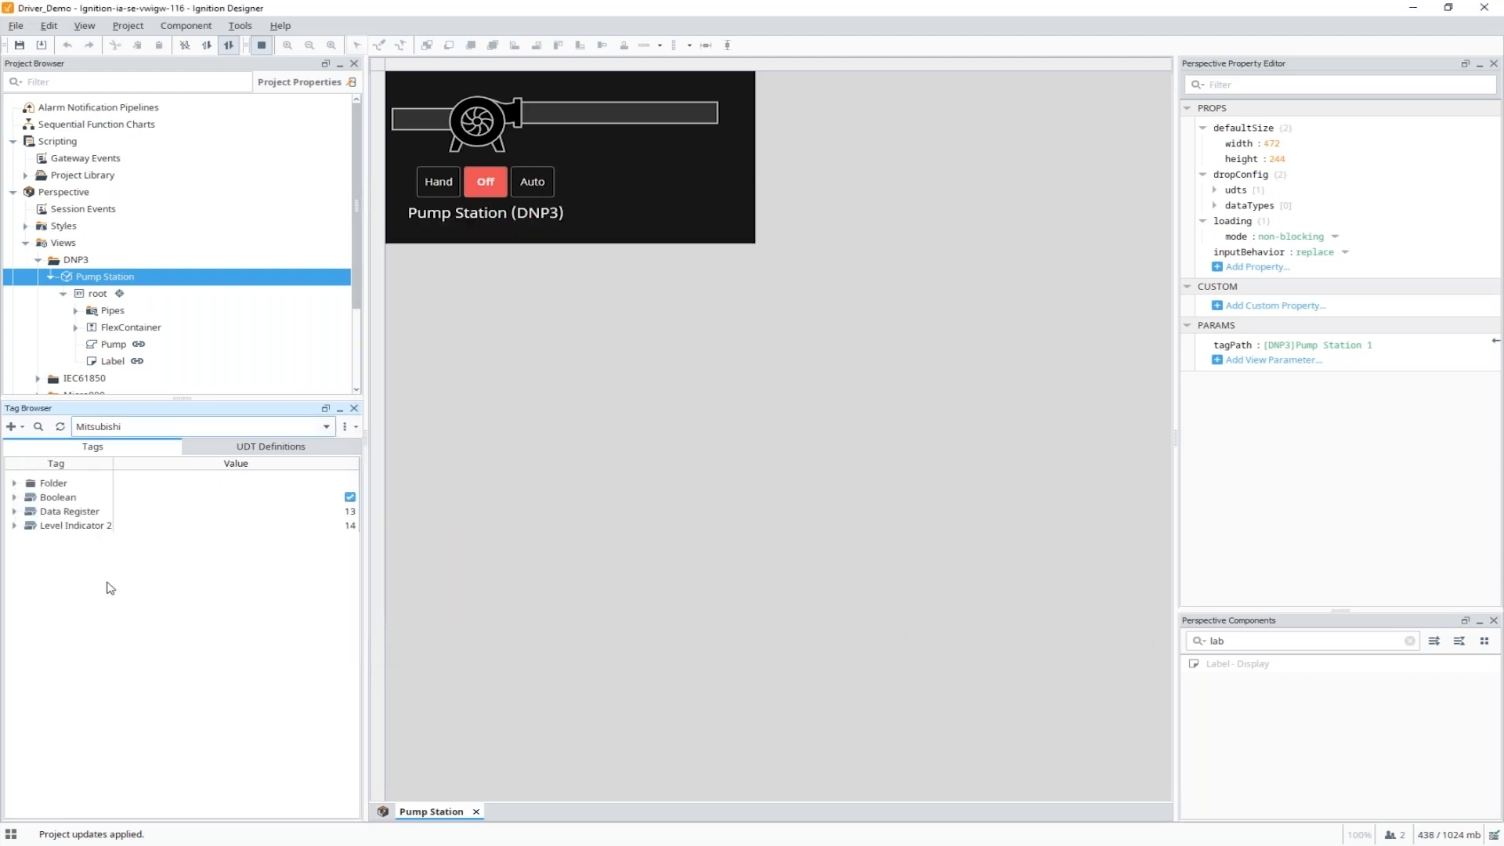
pyautogui.click(14, 484)
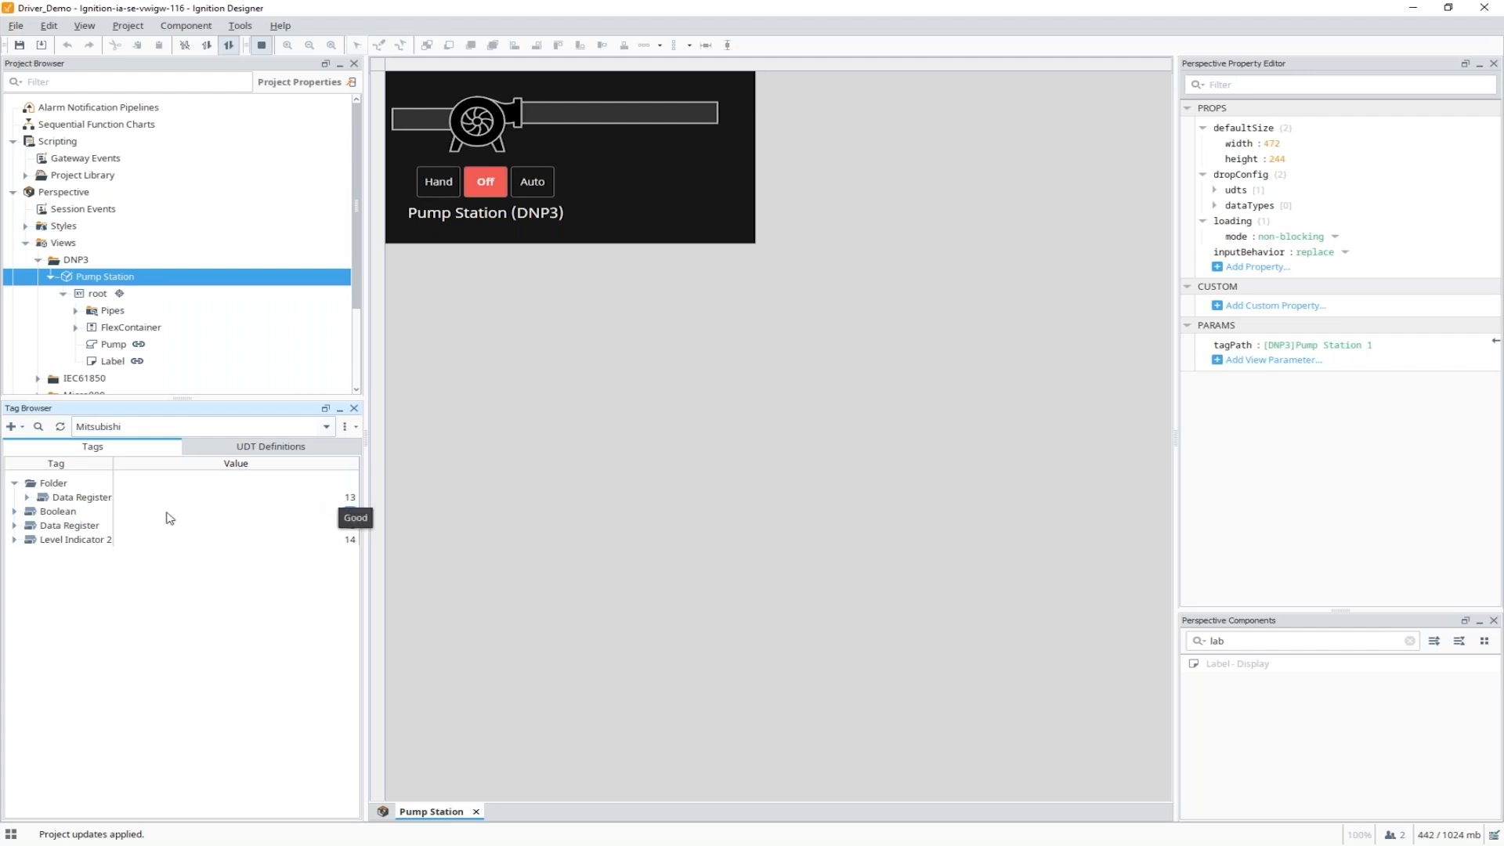
pyautogui.click(69, 513)
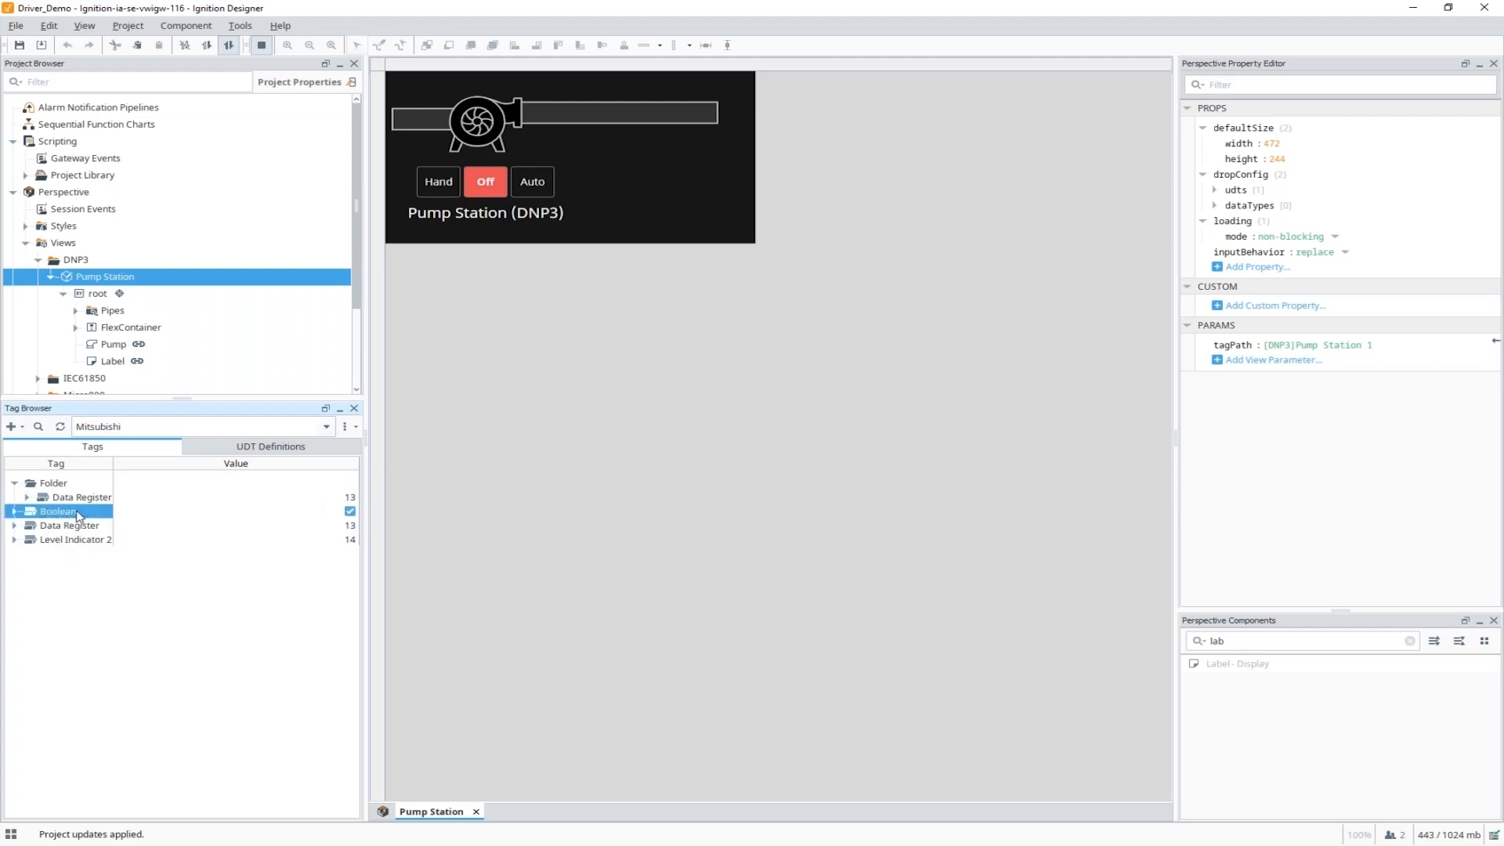
pyautogui.doubleClick(79, 516)
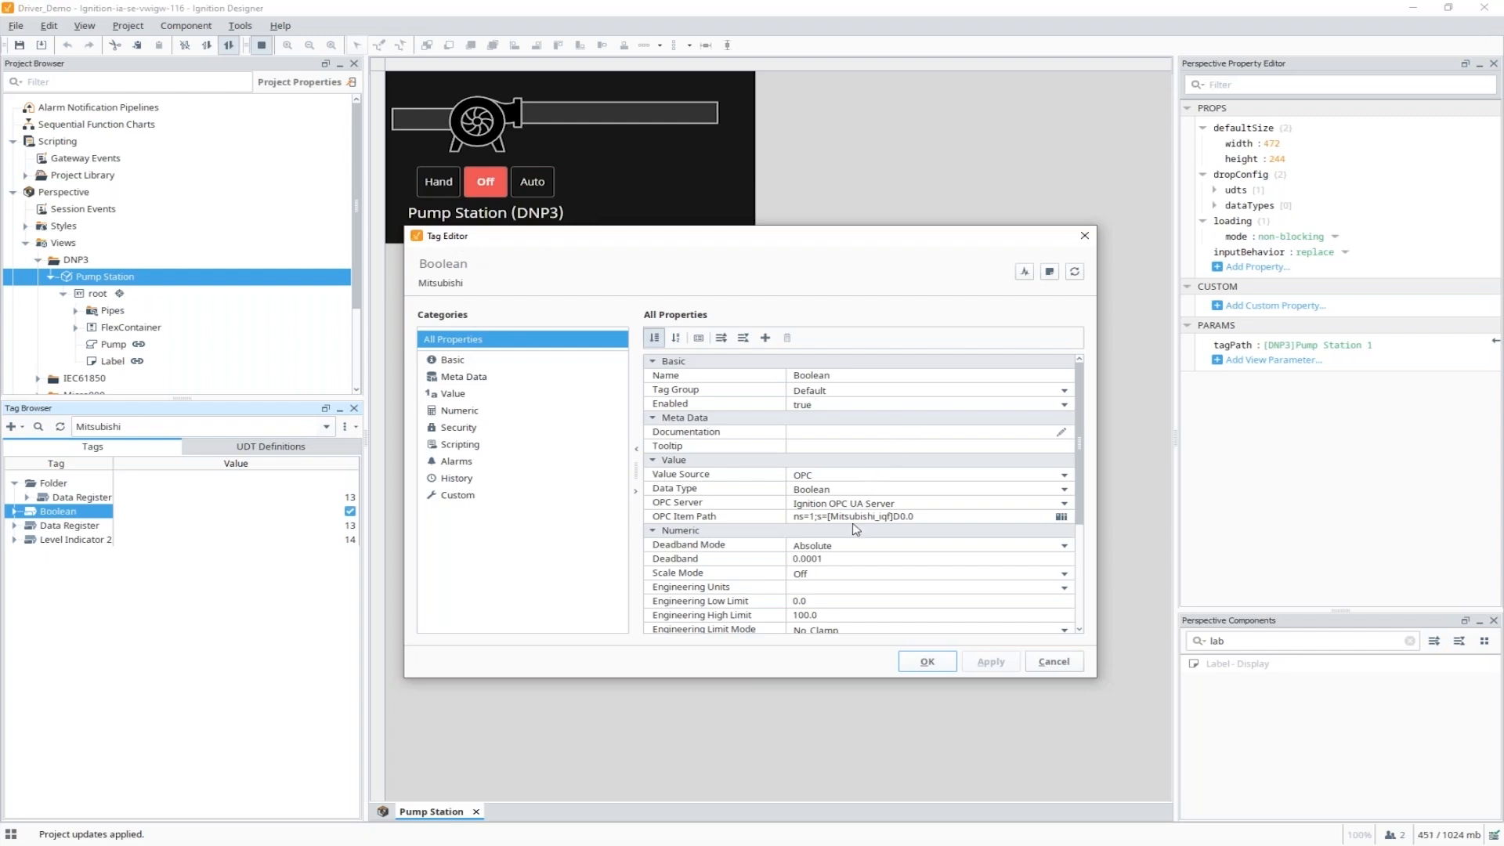
pyautogui.click(916, 515)
pyautogui.moveTo(923, 517); pyautogui.dragTo(896, 517)
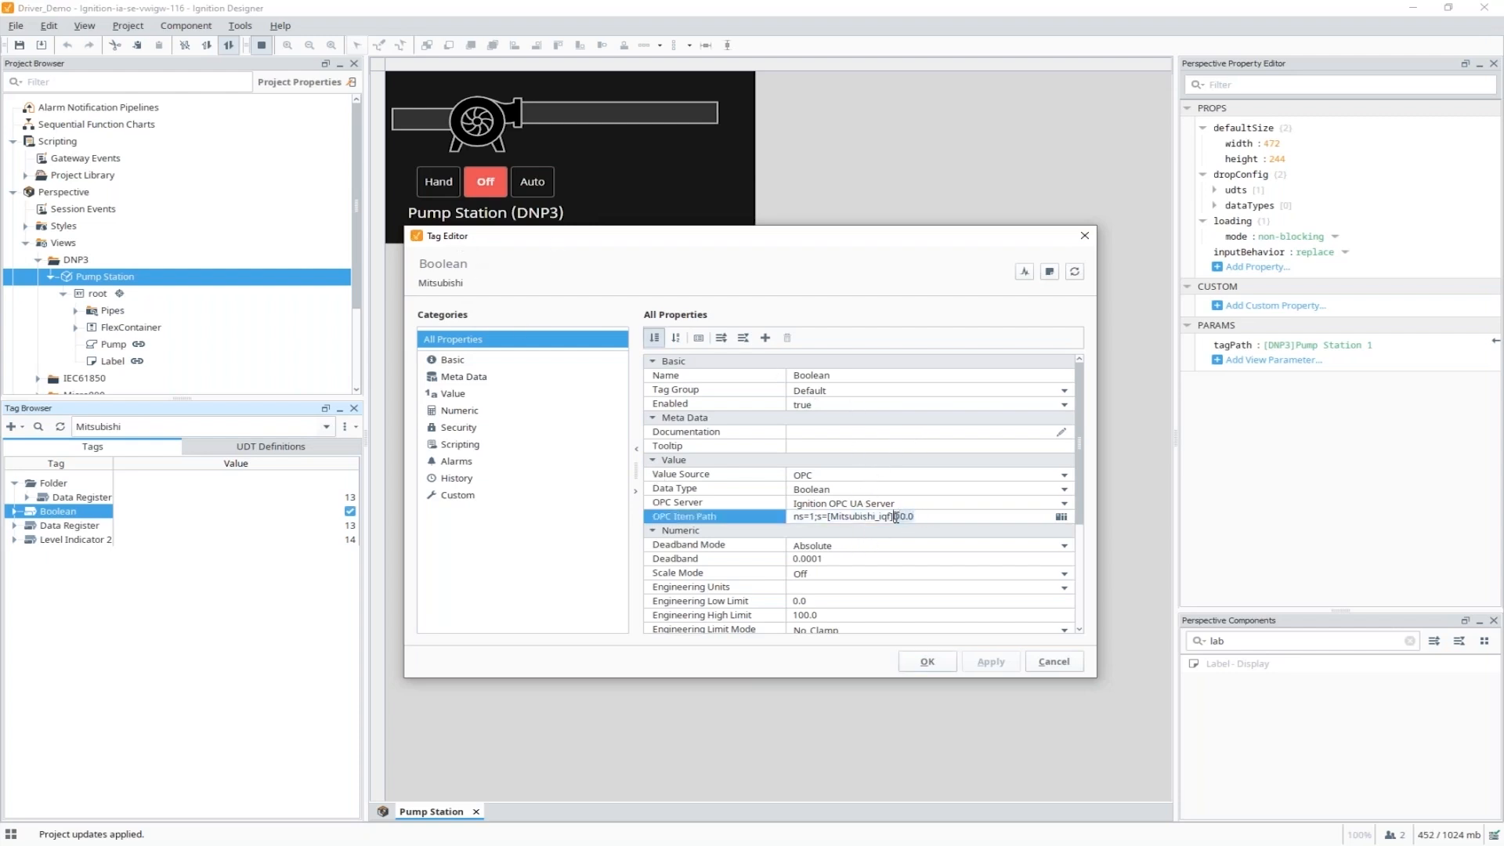
pyautogui.click(1053, 661)
pyautogui.doubleClick(79, 498)
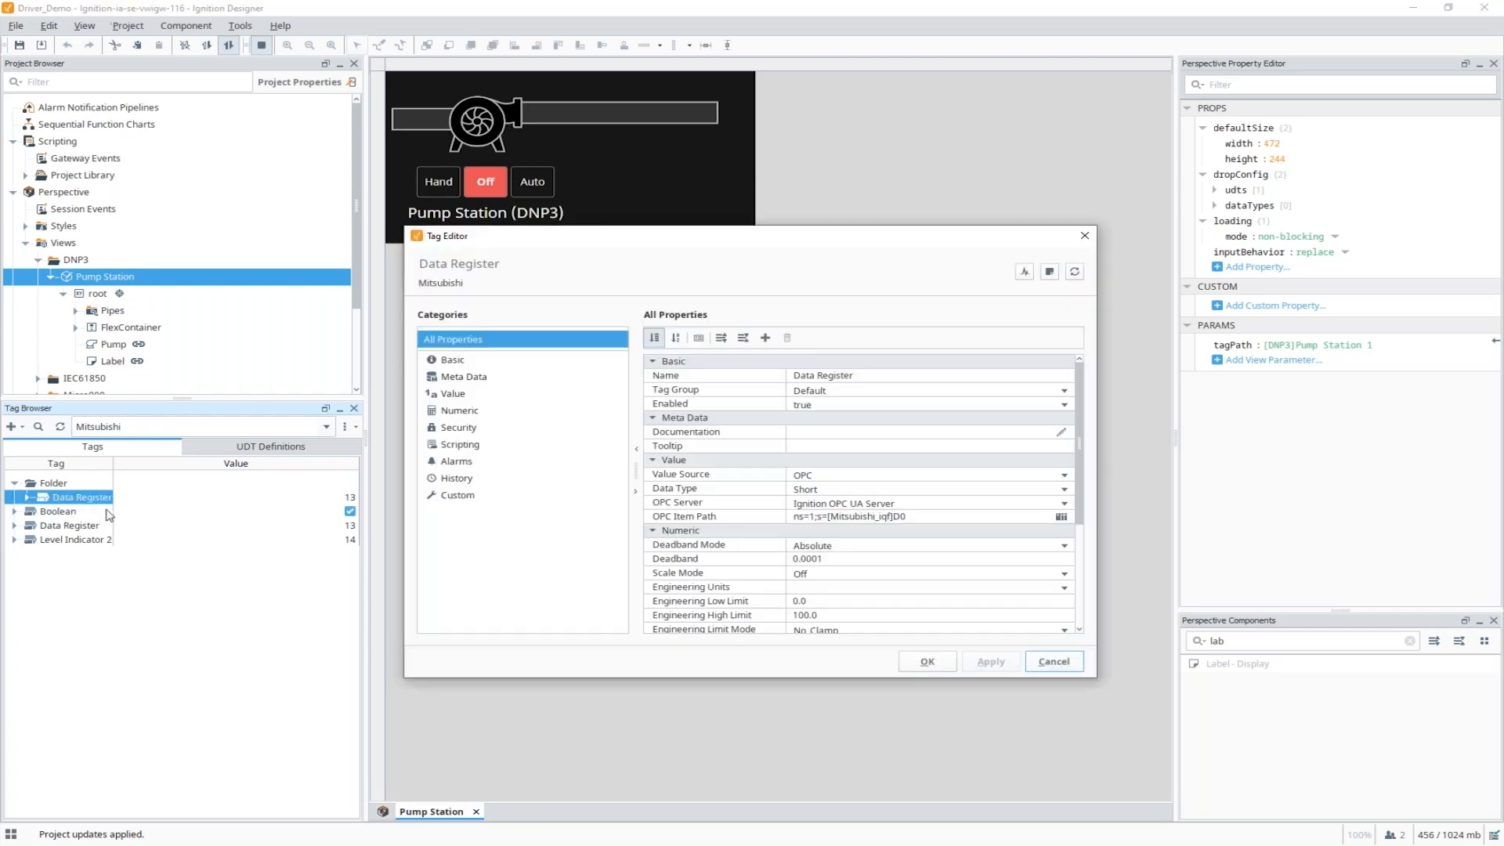
pyautogui.click(907, 517)
pyautogui.click(894, 517)
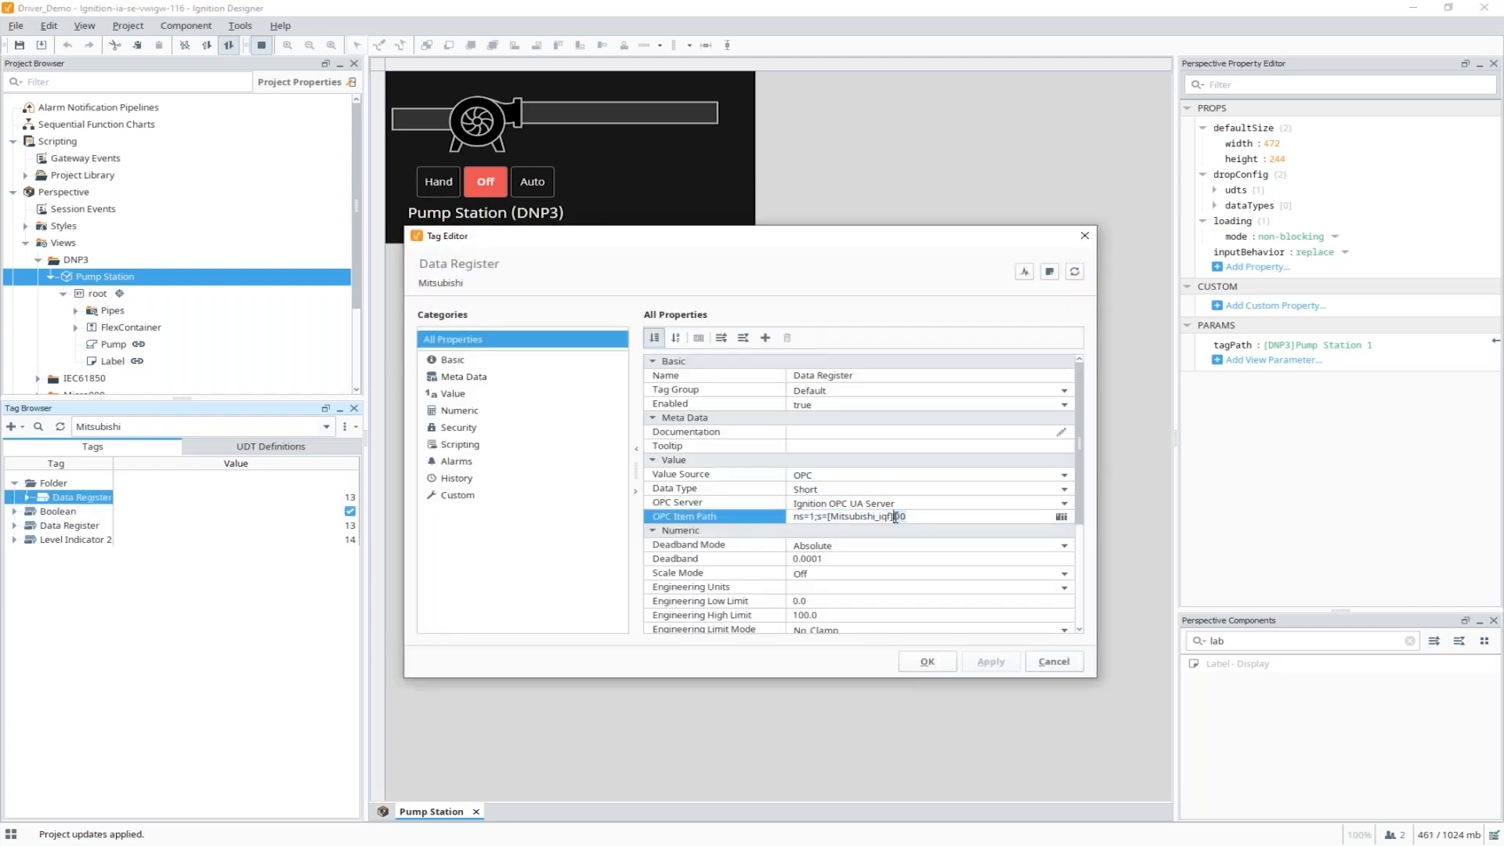
pyautogui.click(1053, 661)
pyautogui.doubleClick(345, 499)
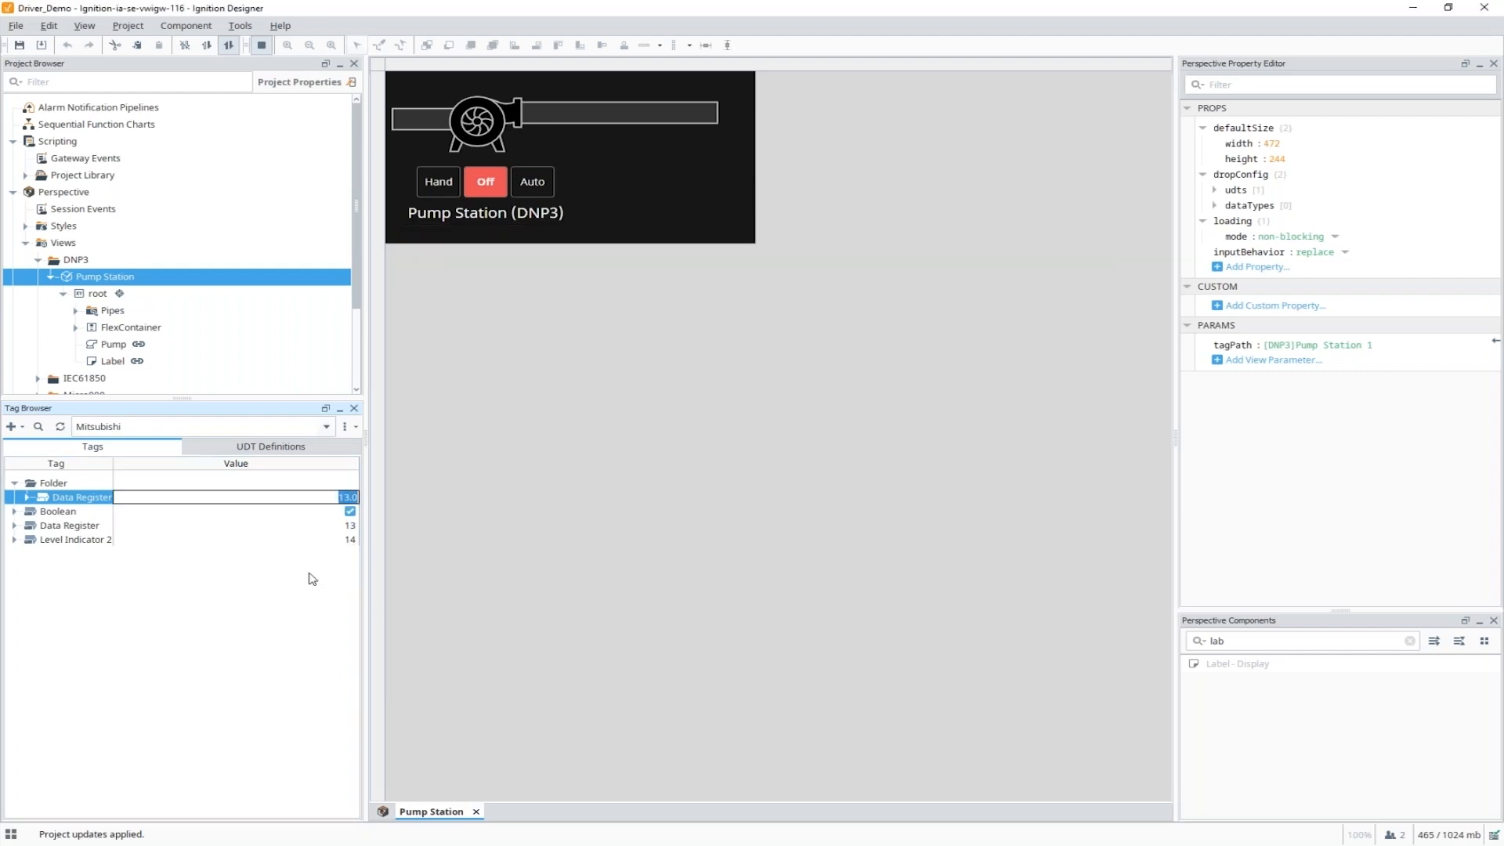
# Write the value 14 to the Data Register tag.
pyautogui.write('14')
pyautogui.press('Return')
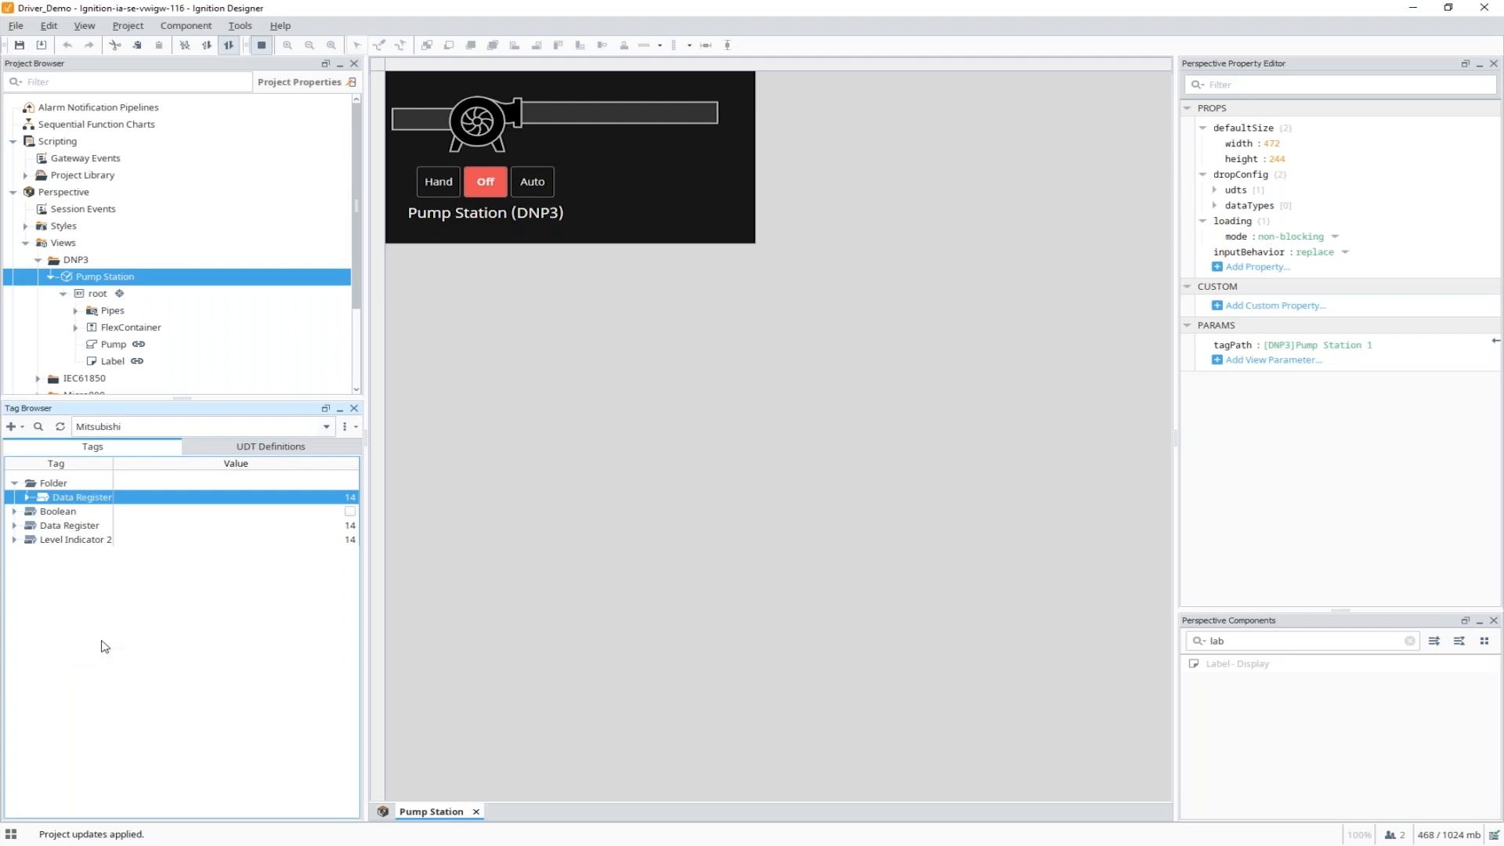
# Open the MitsubishiLevelIndicator UDT and inspect the level member's {IndicatorNum} OPC Item Path and parameter.
pyautogui.click(283, 450)
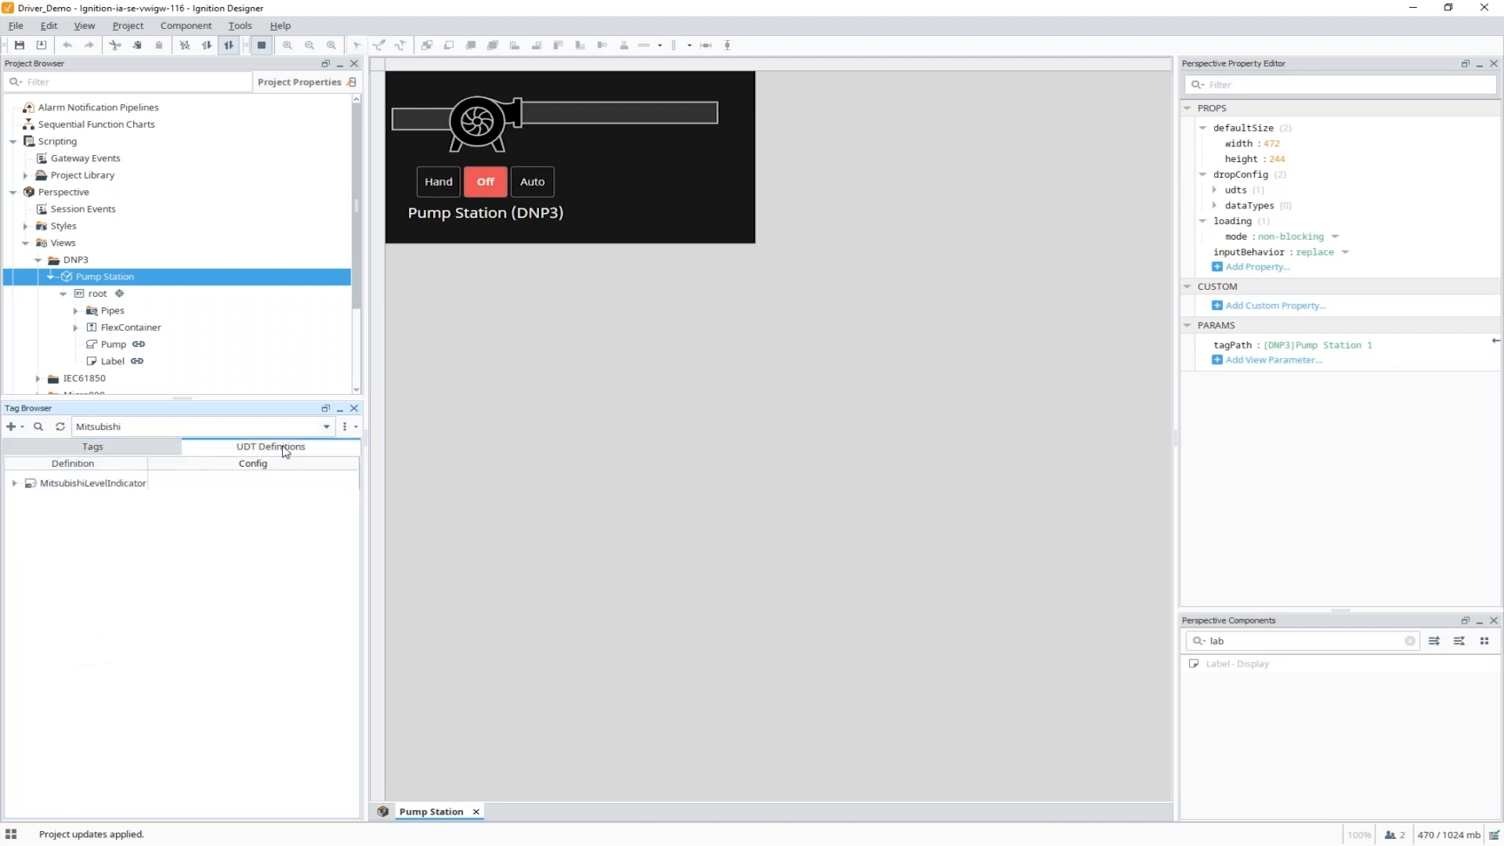
pyautogui.click(112, 486)
pyautogui.doubleClick(116, 484)
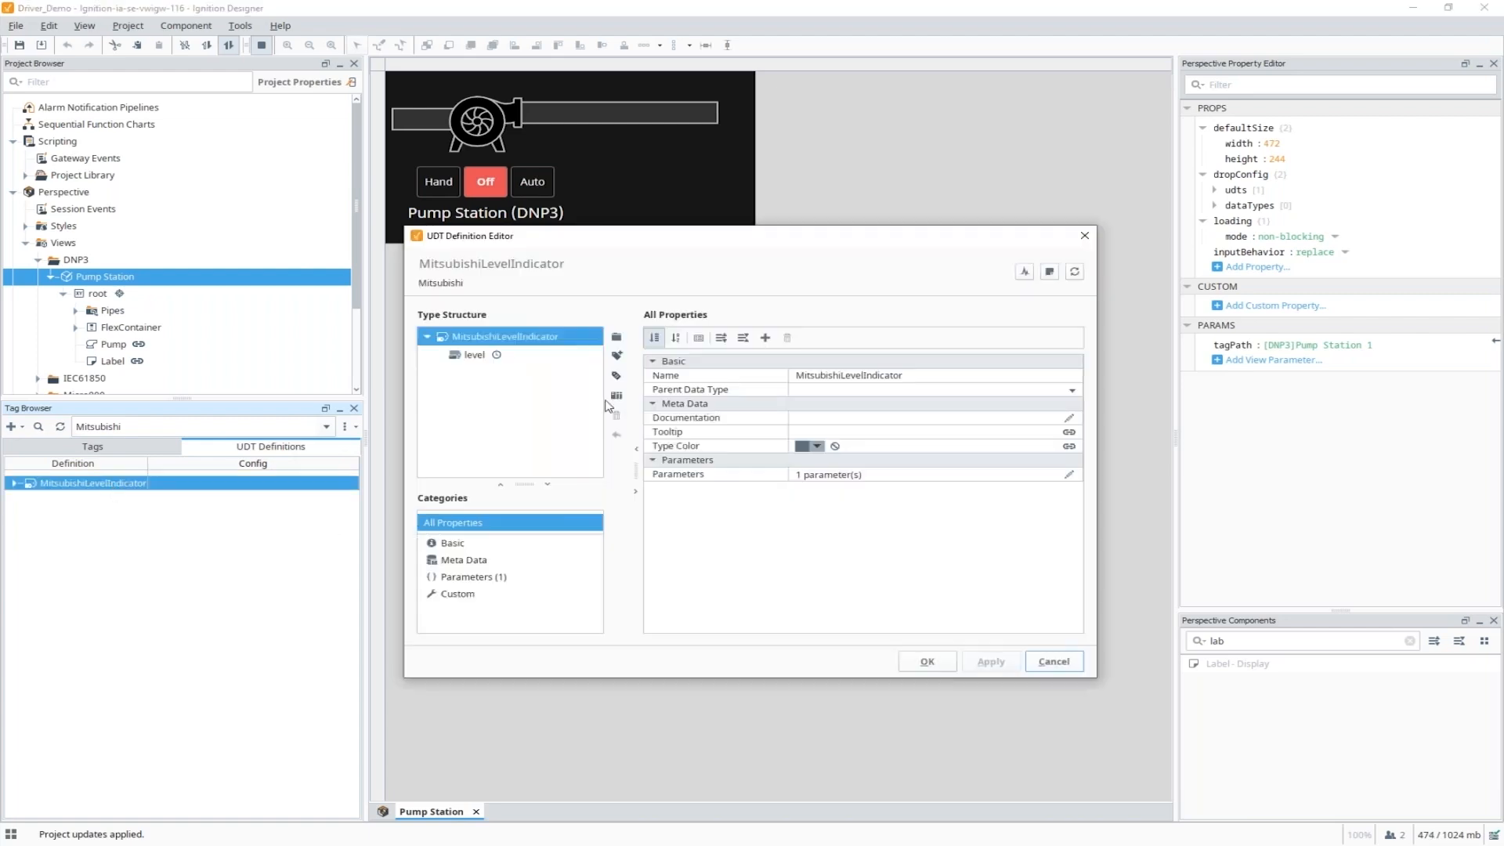
pyautogui.click(475, 357)
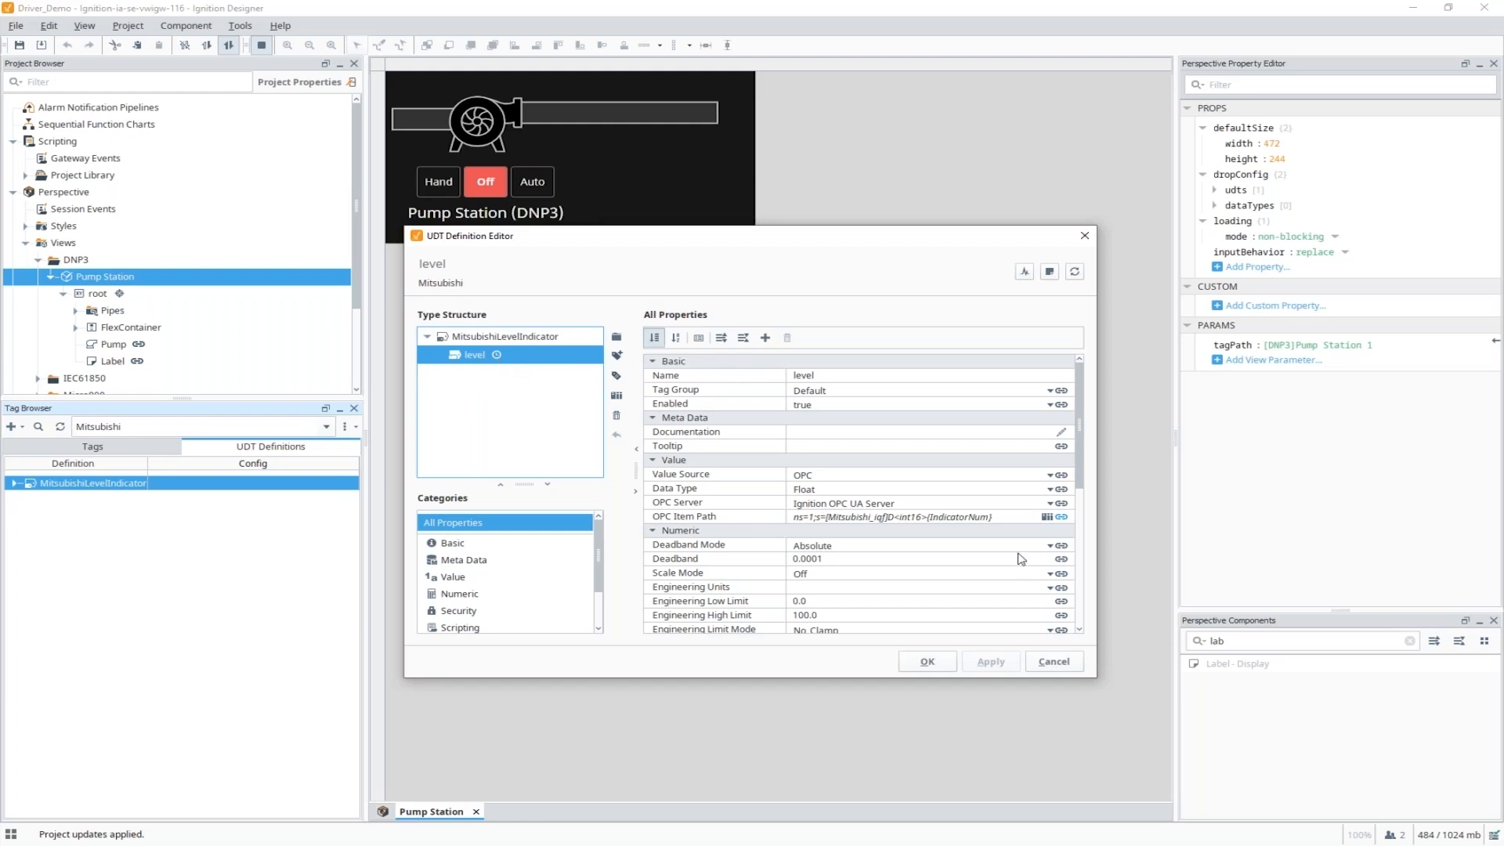
pyautogui.click(1011, 516)
pyautogui.moveTo(1010, 516); pyautogui.dragTo(935, 521)
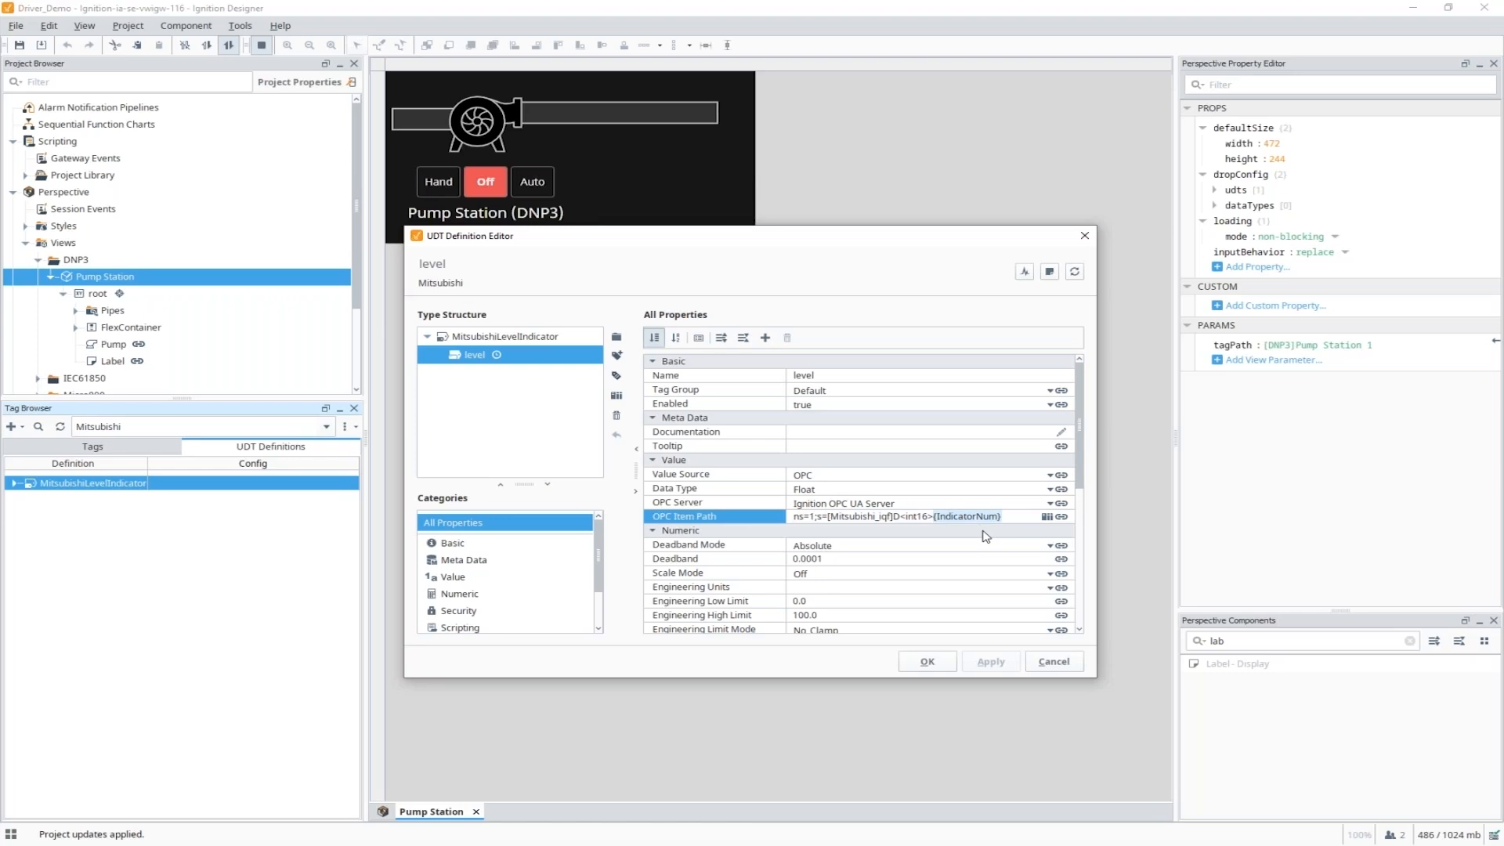
pyautogui.click(512, 339)
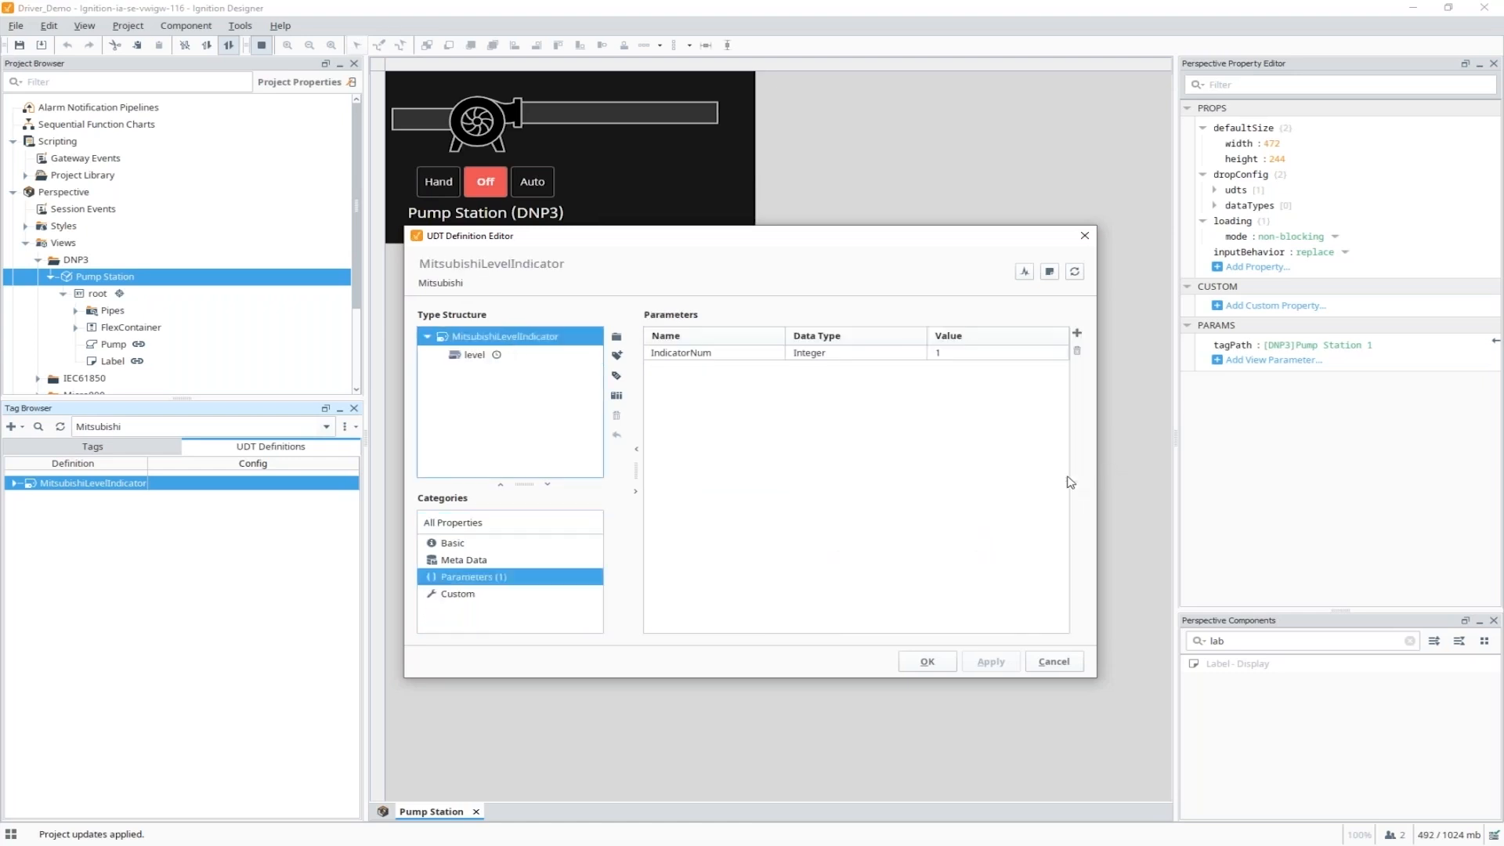
pyautogui.click(1070, 474)
# Cancel the definition and create a MitsubishiLevelIndicator instance named 'Level Indicator 1'.
pyautogui.click(1053, 662)
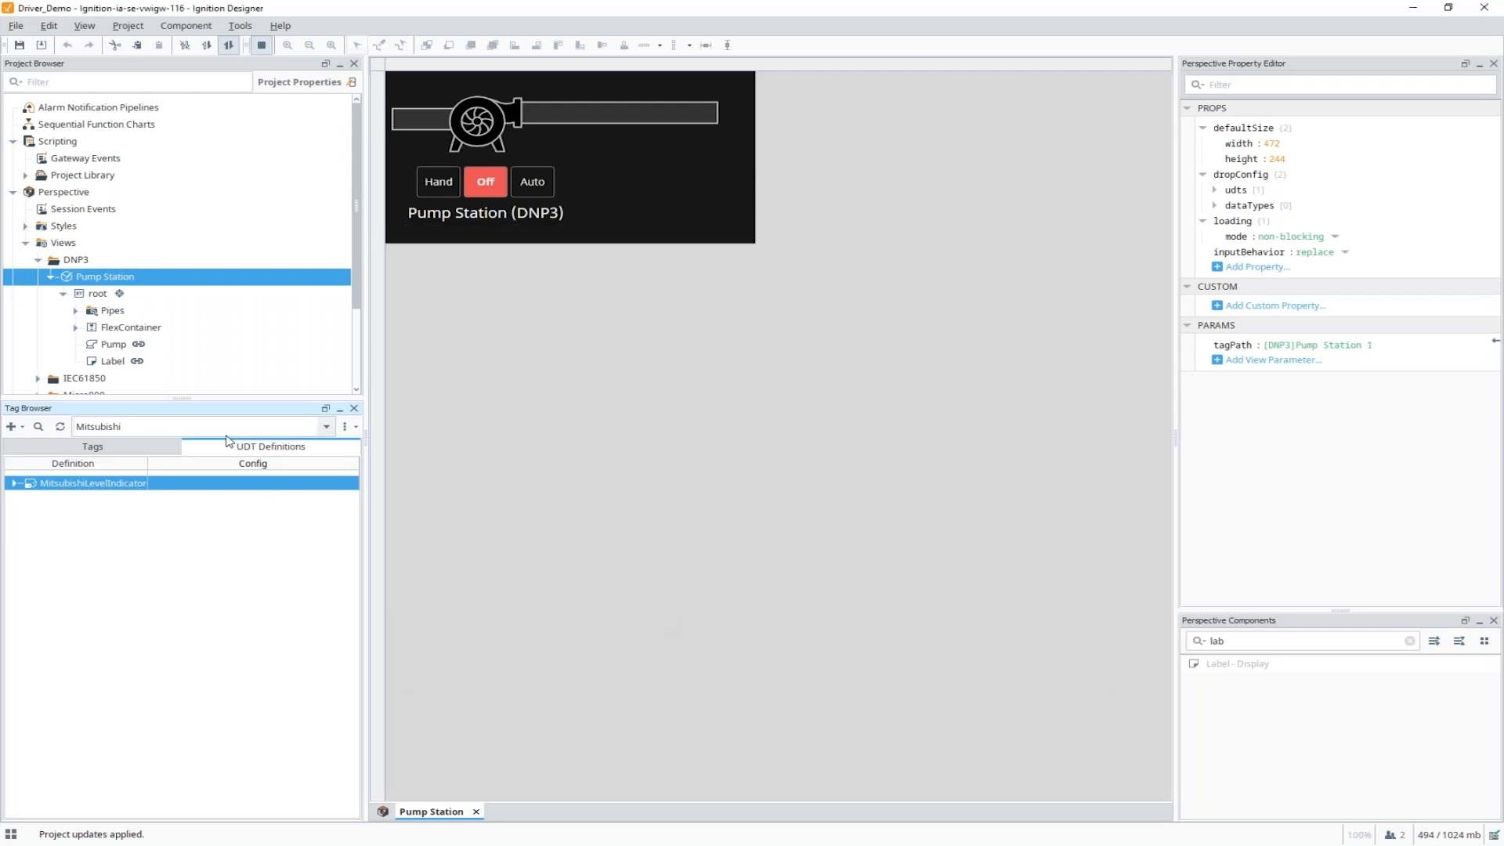
pyautogui.click(135, 448)
pyautogui.rightClick(63, 567)
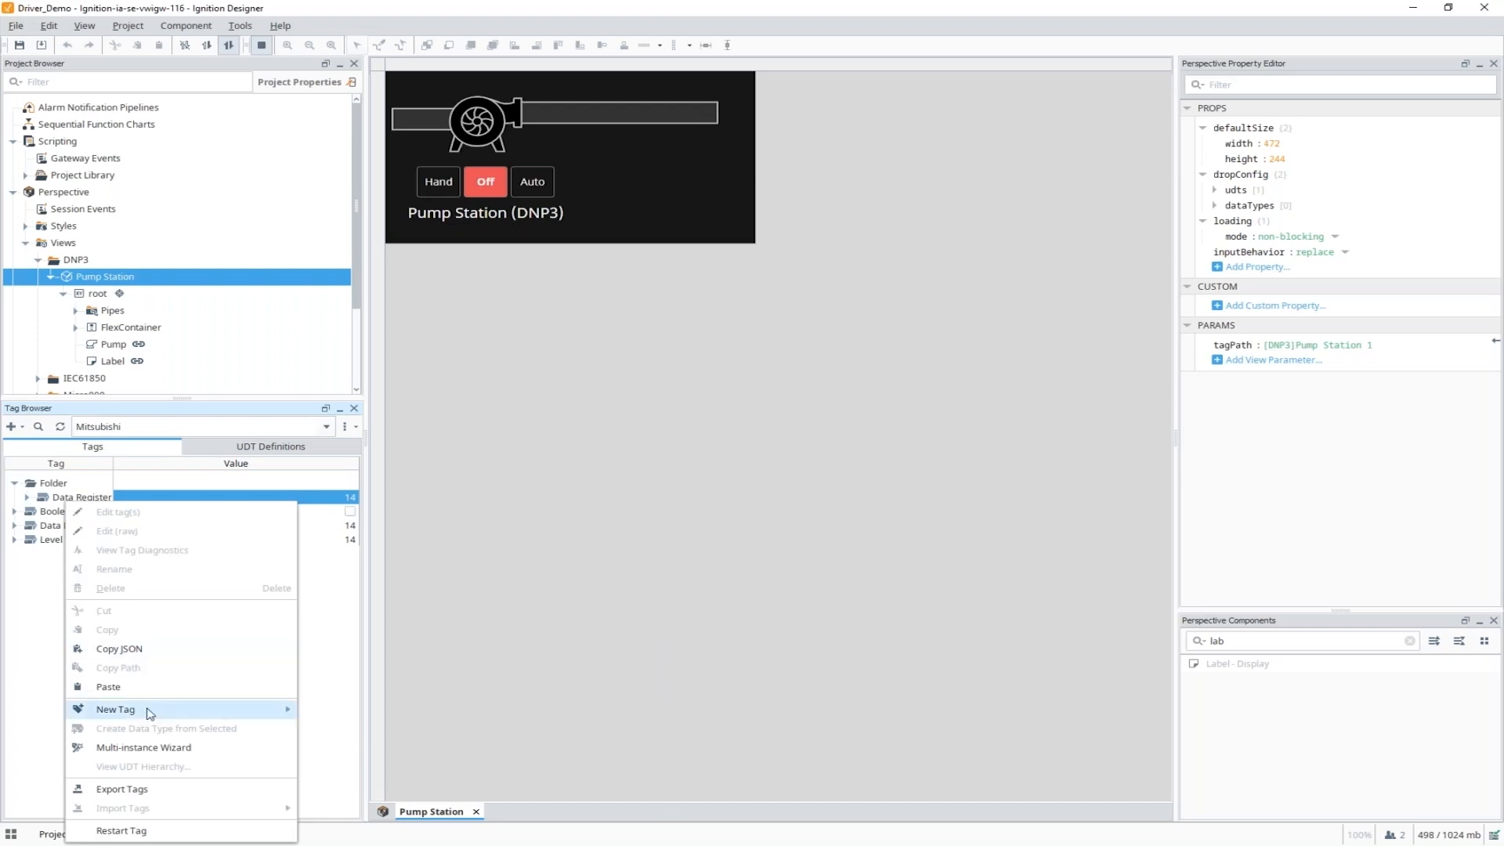
pyautogui.moveTo(271, 711)
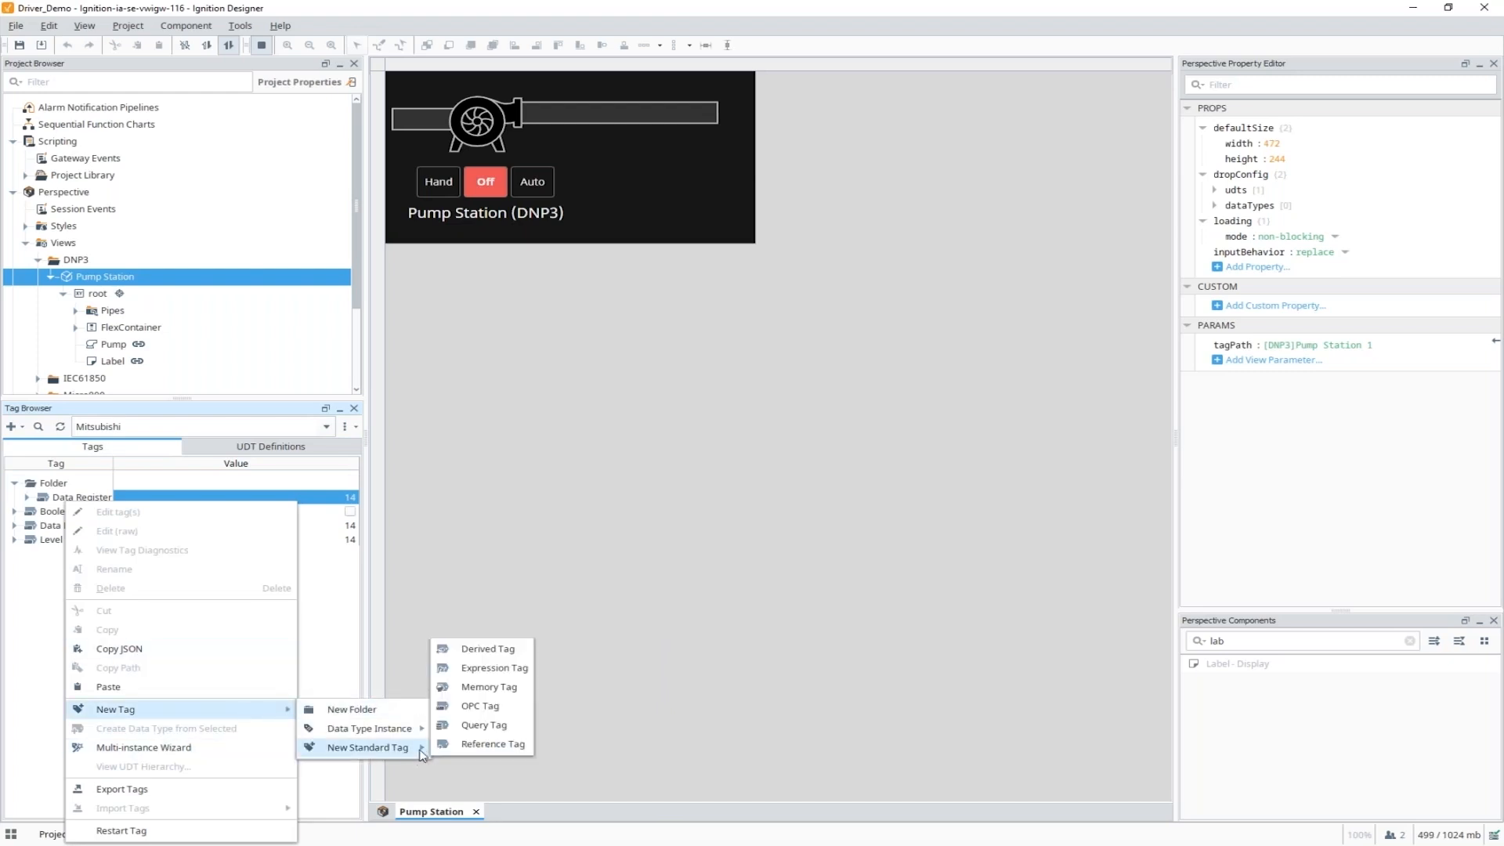
pyautogui.moveTo(395, 734)
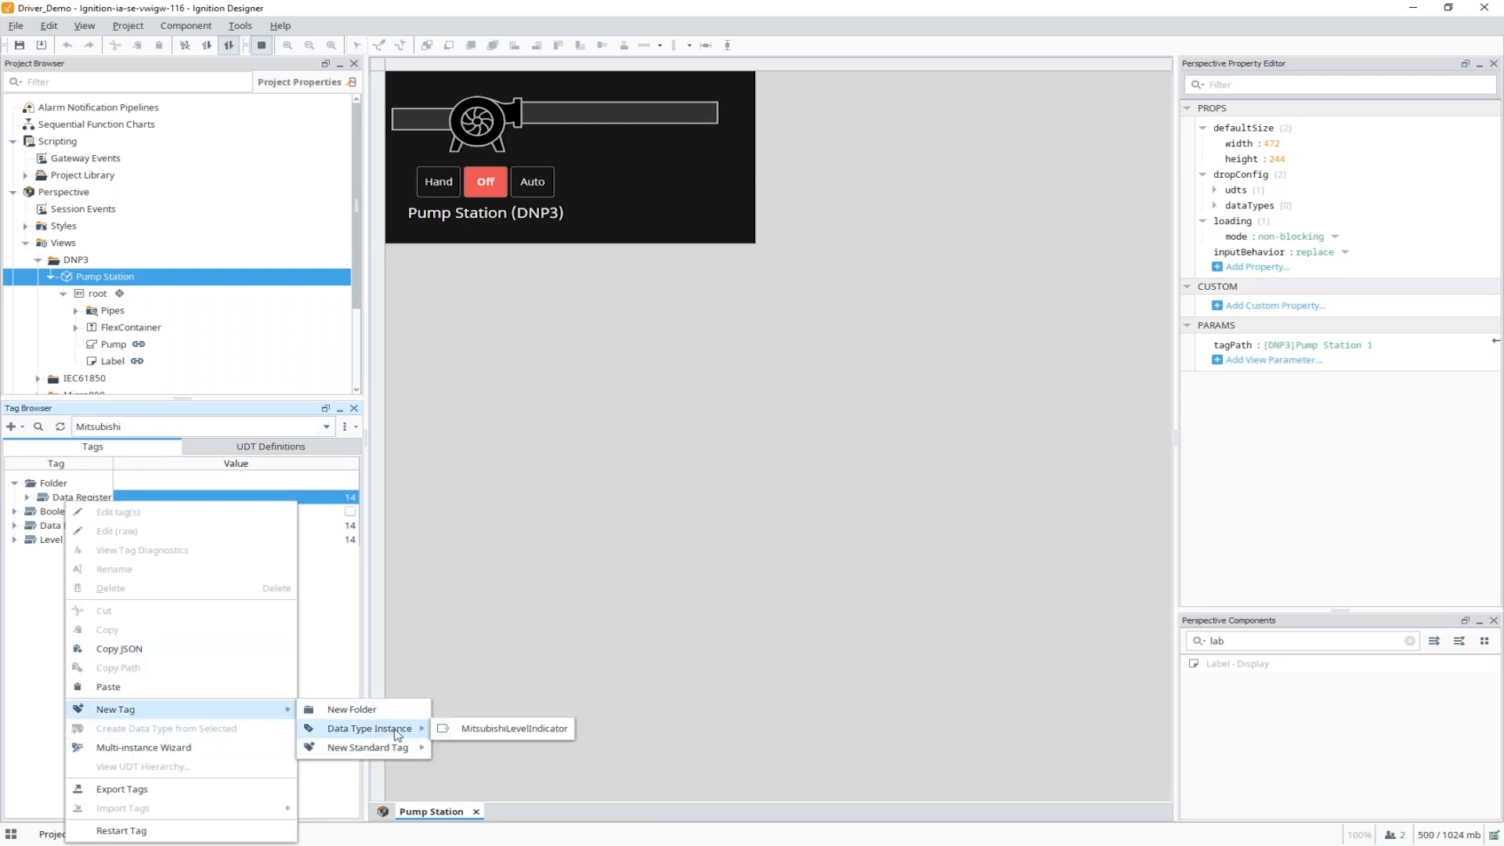
pyautogui.click(547, 732)
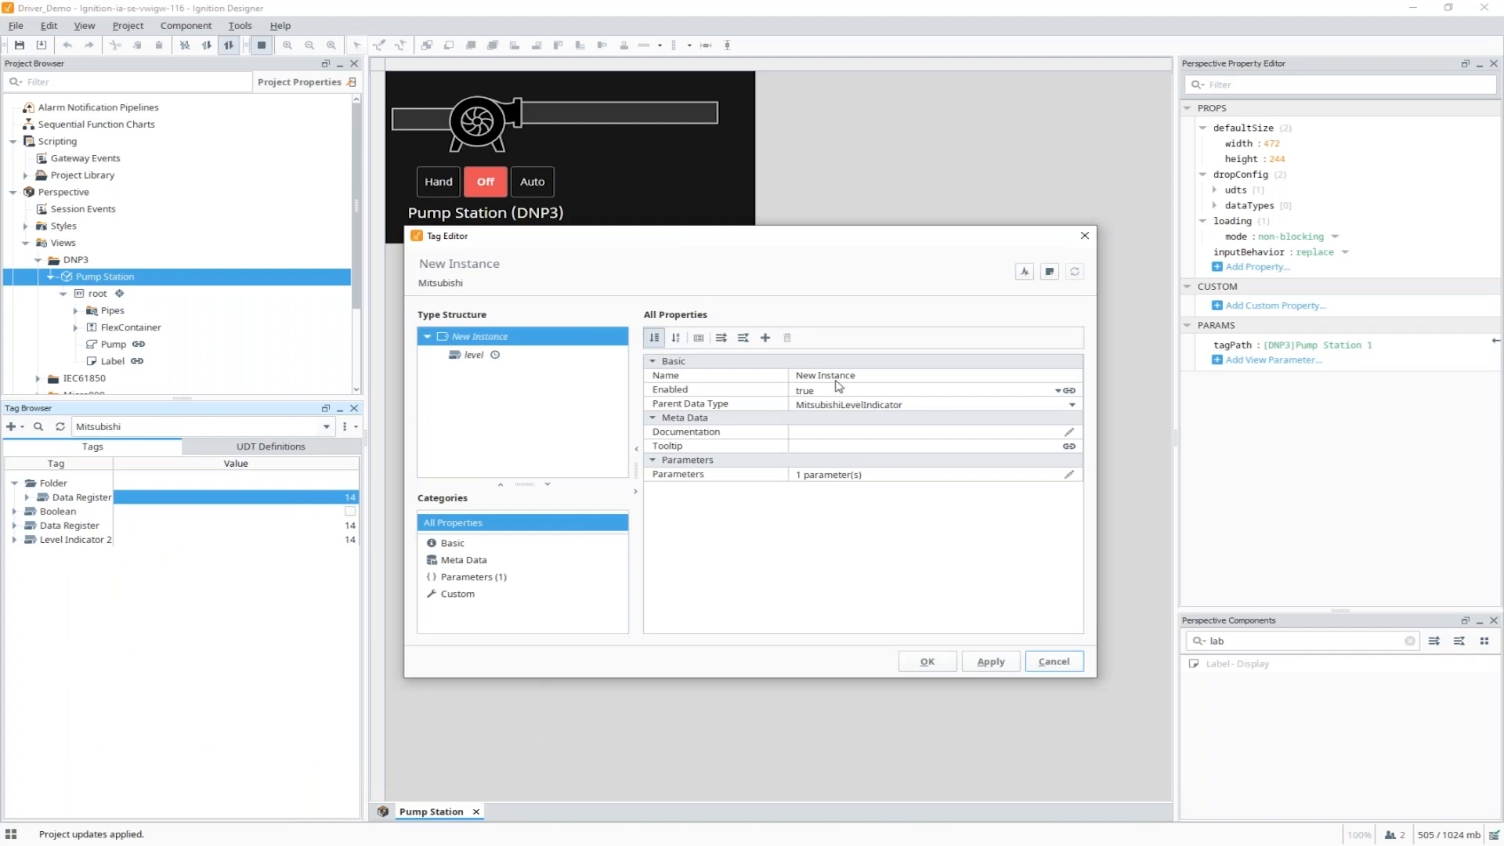
pyautogui.click(860, 381)
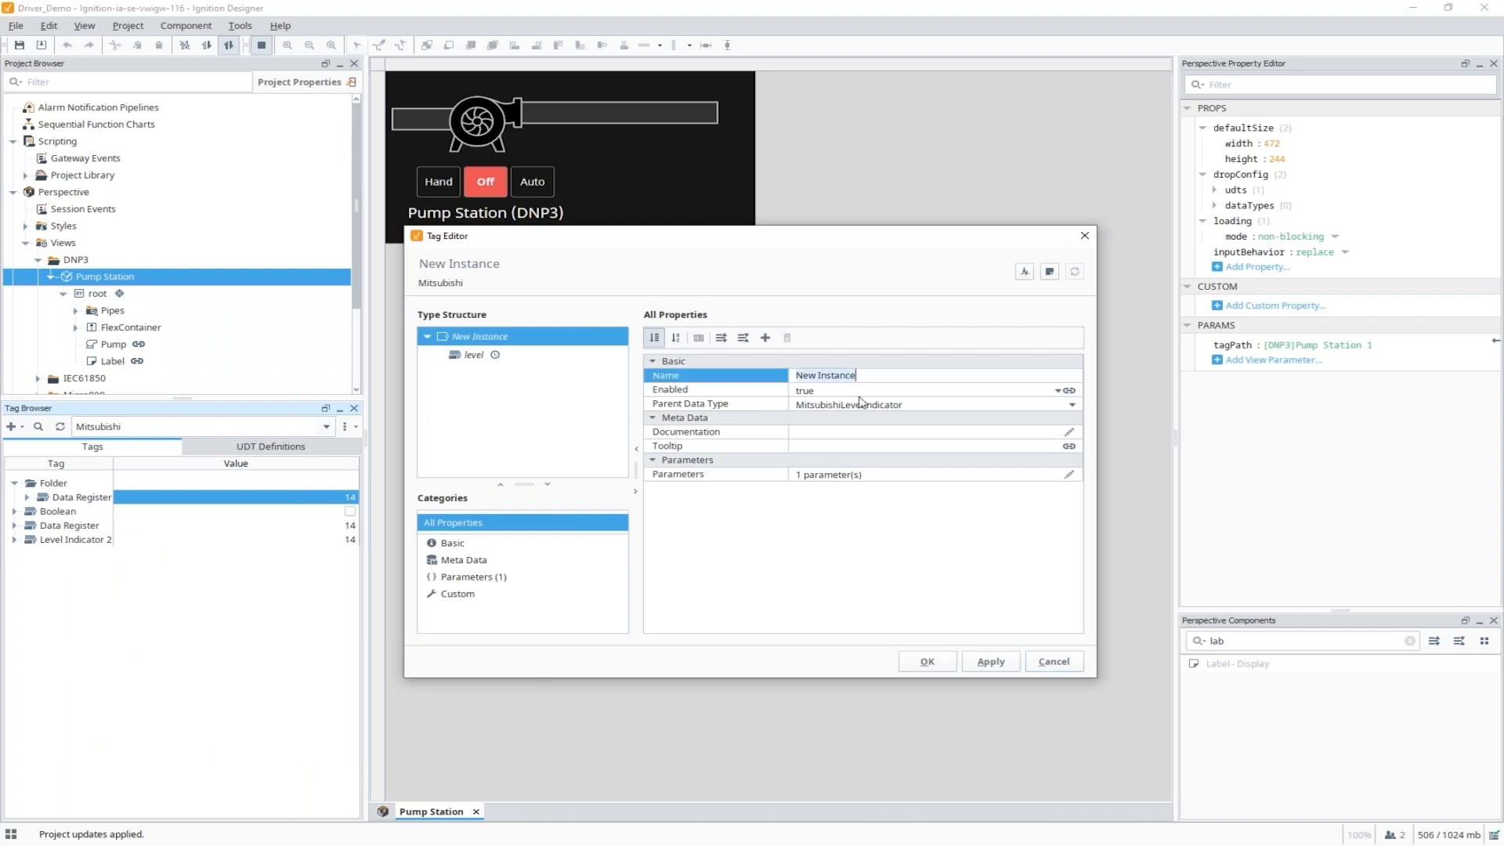
pyautogui.write('Level Indicator 1')
pyautogui.click(927, 664)
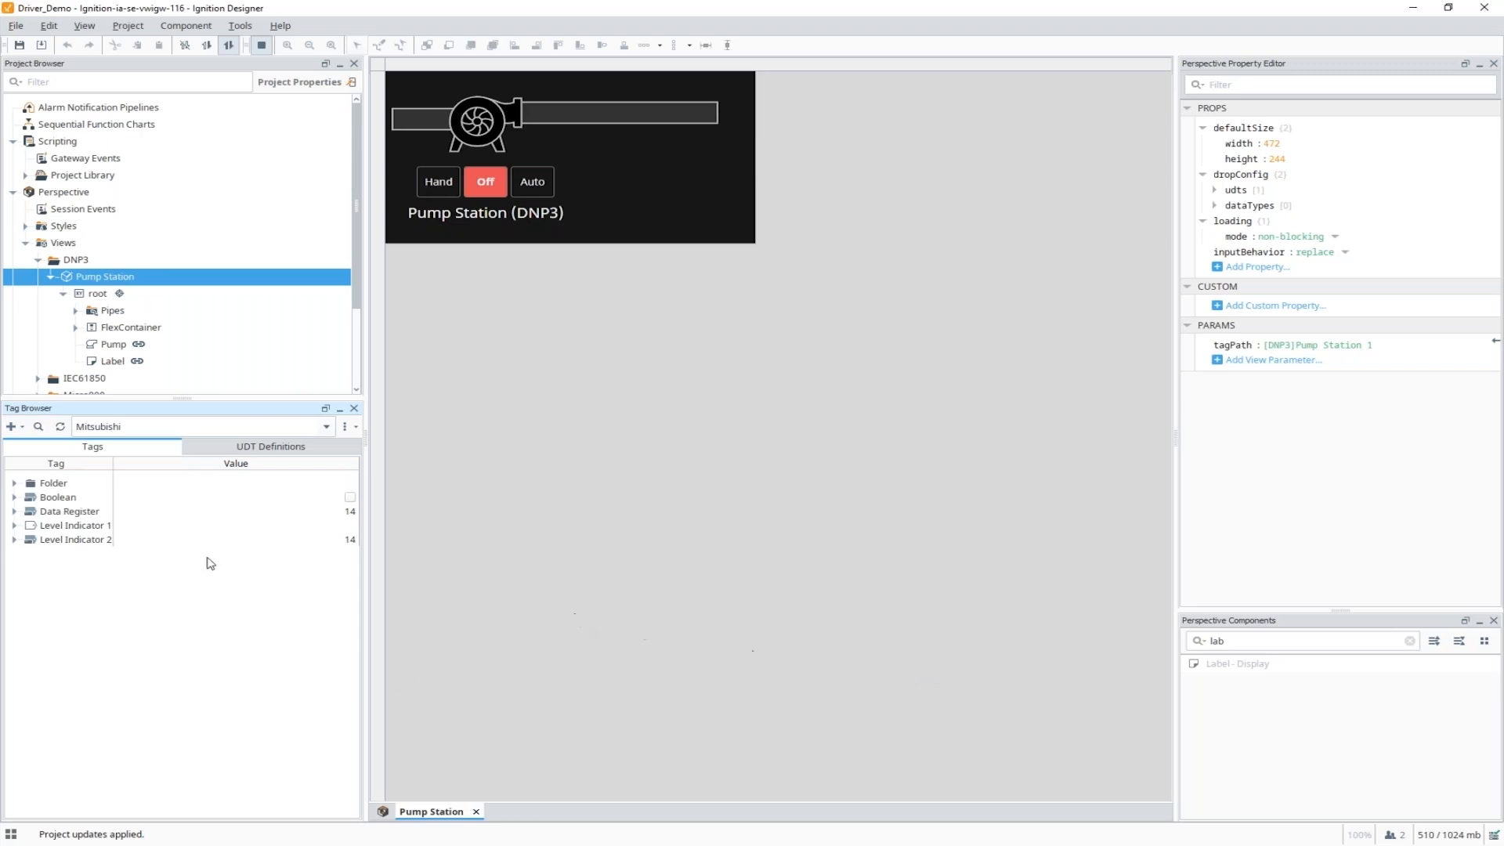
# Expand Level Indicator 1 and check that its level member reads 0.
pyautogui.click(14, 526)
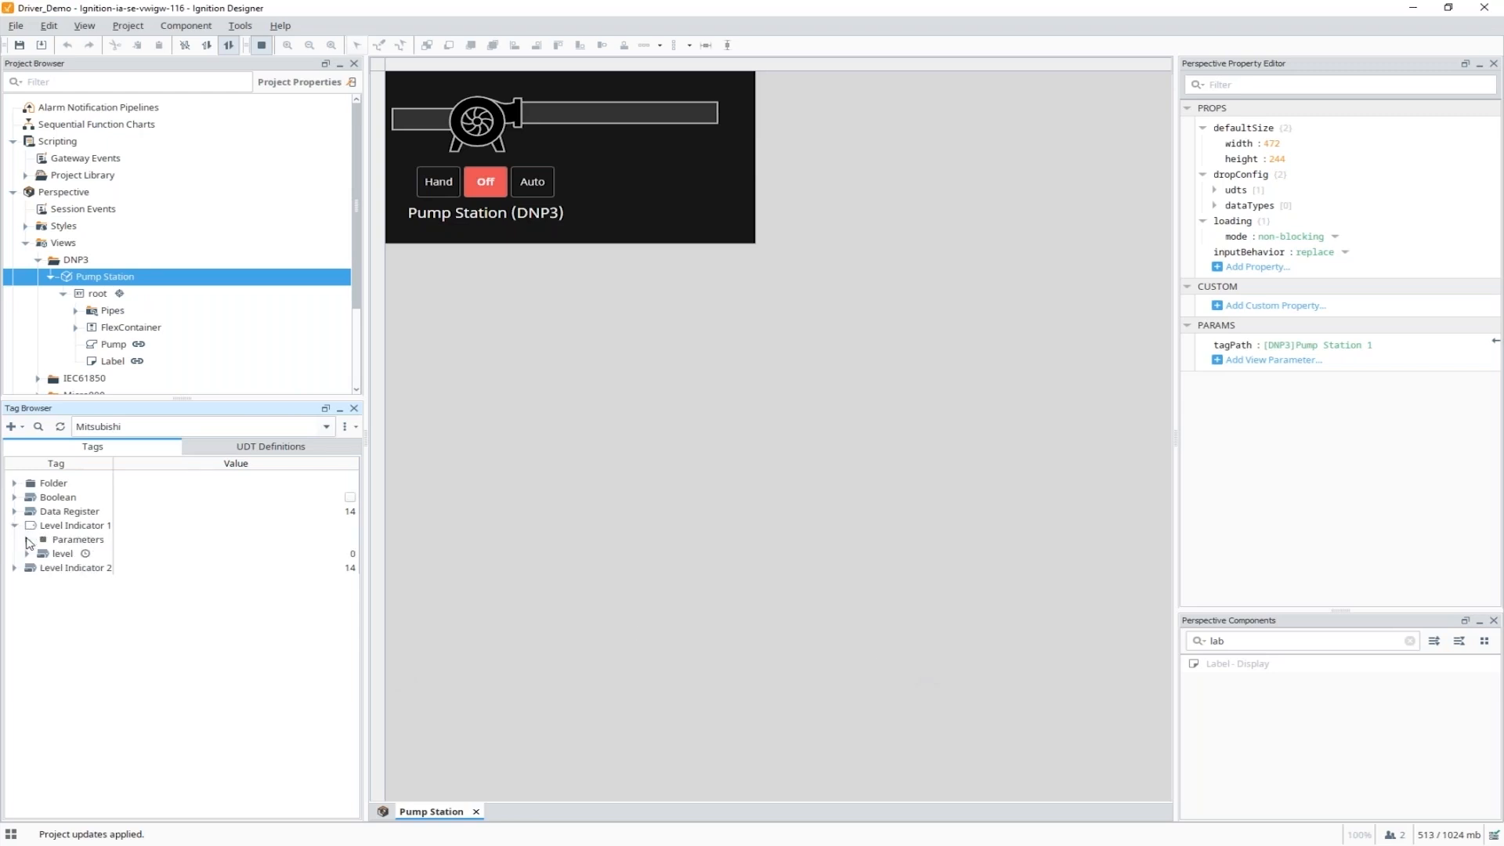
pyautogui.click(58, 556)
pyautogui.click(328, 554)
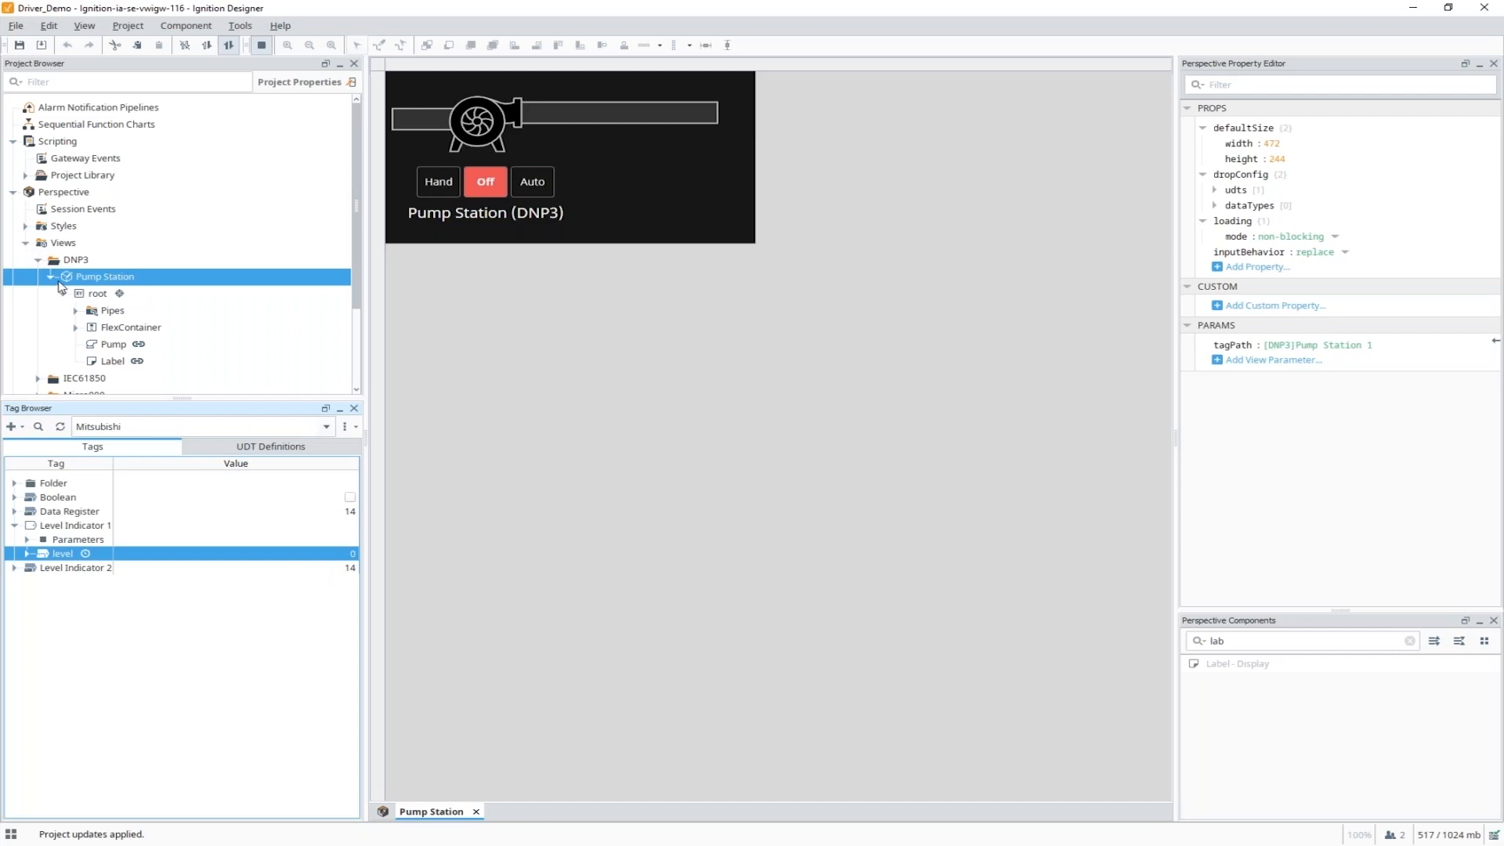
# Collapse the DNP3 views and open the Level Indicator view under Views > Mitsubishi.
pyautogui.click(39, 259)
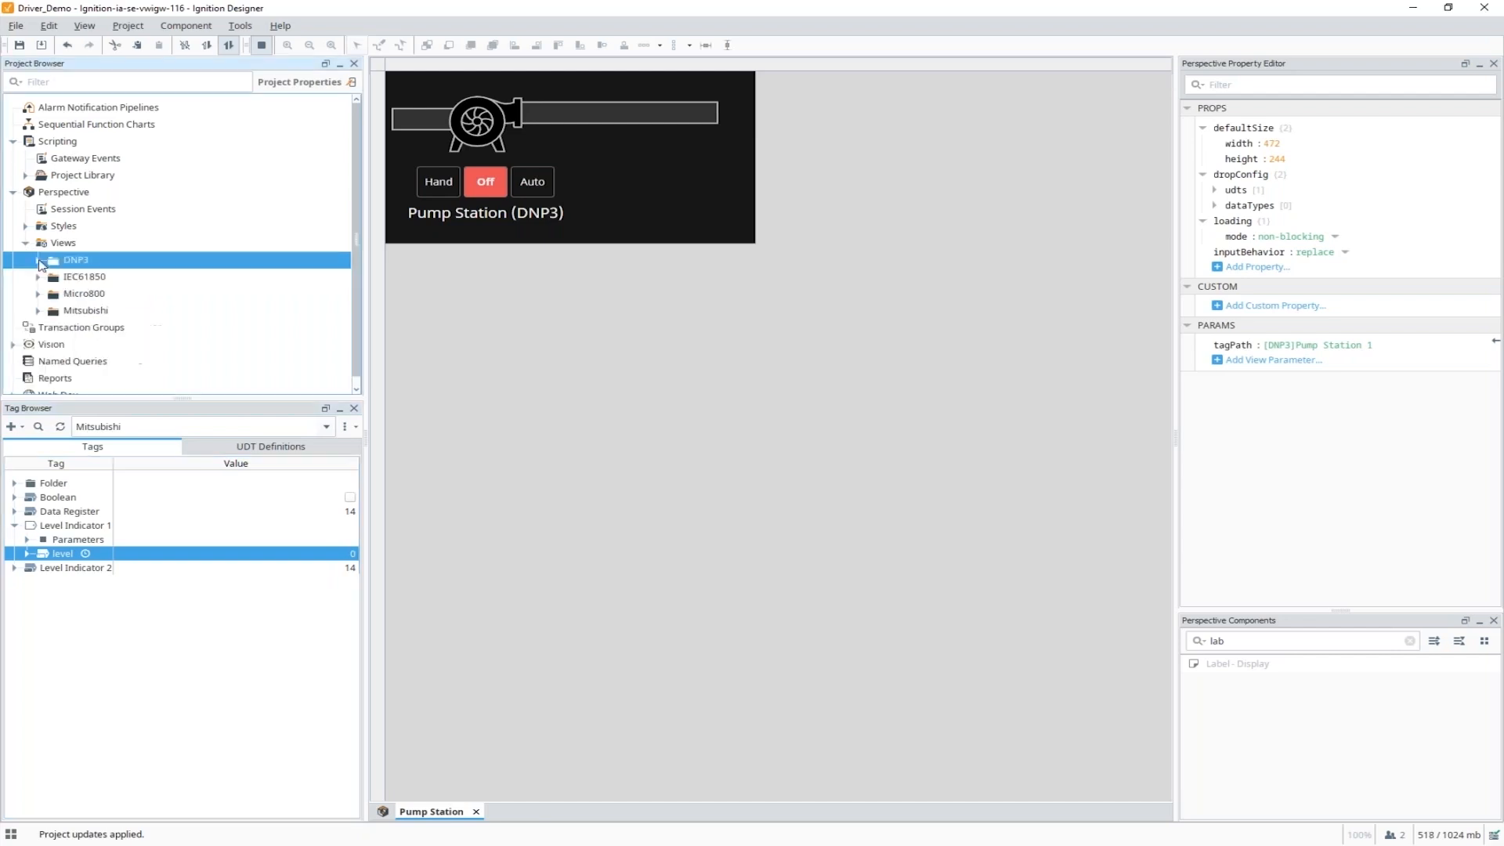
pyautogui.click(37, 310)
pyautogui.doubleClick(124, 329)
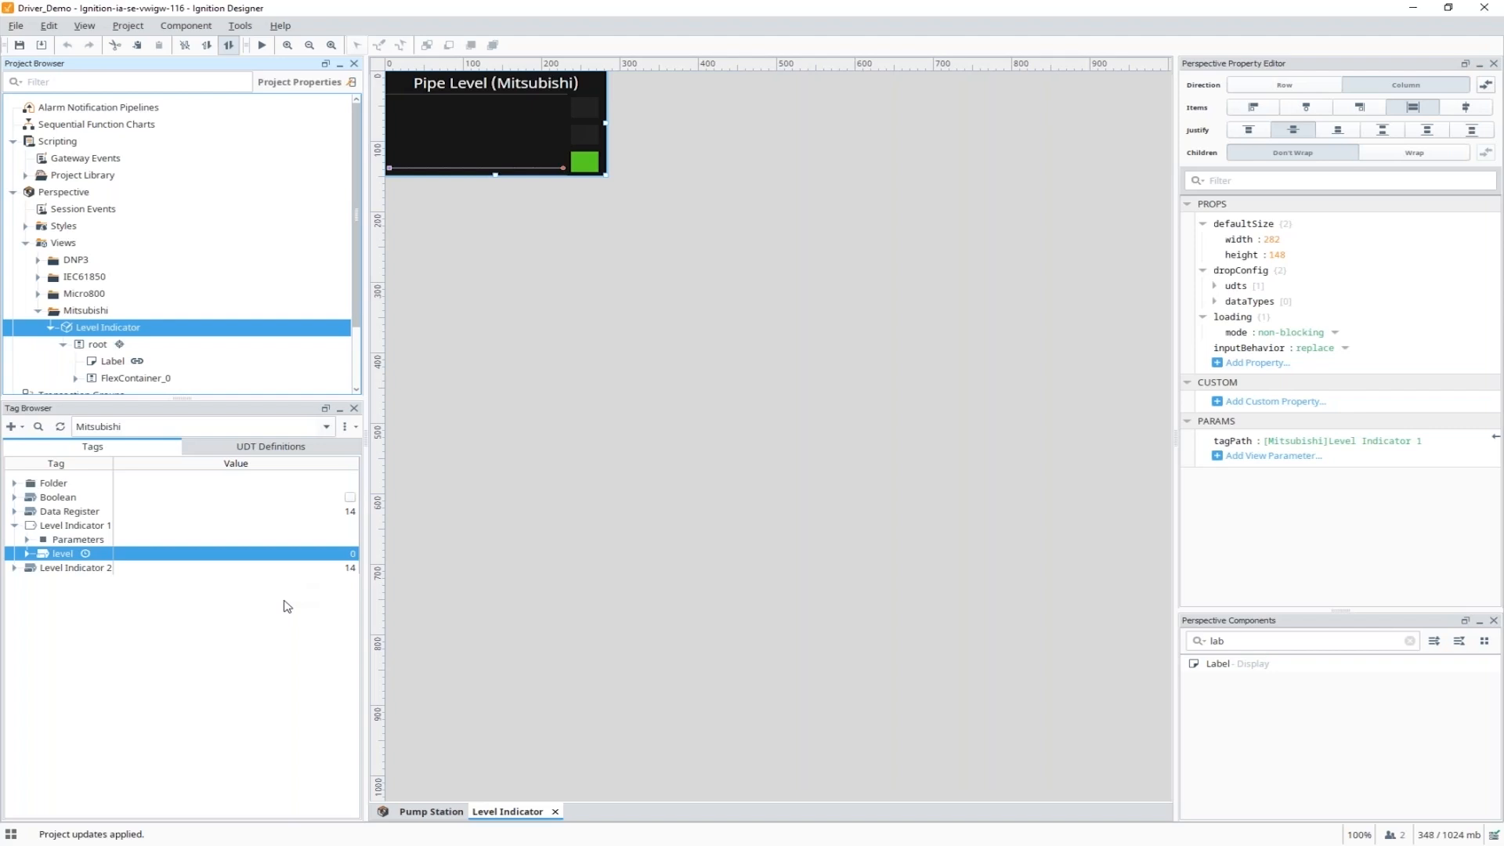
# Create a new view named Webinar and enlarge its canvas to 926 by 938.
pyautogui.click(64, 244)
pyautogui.rightClick(64, 244)
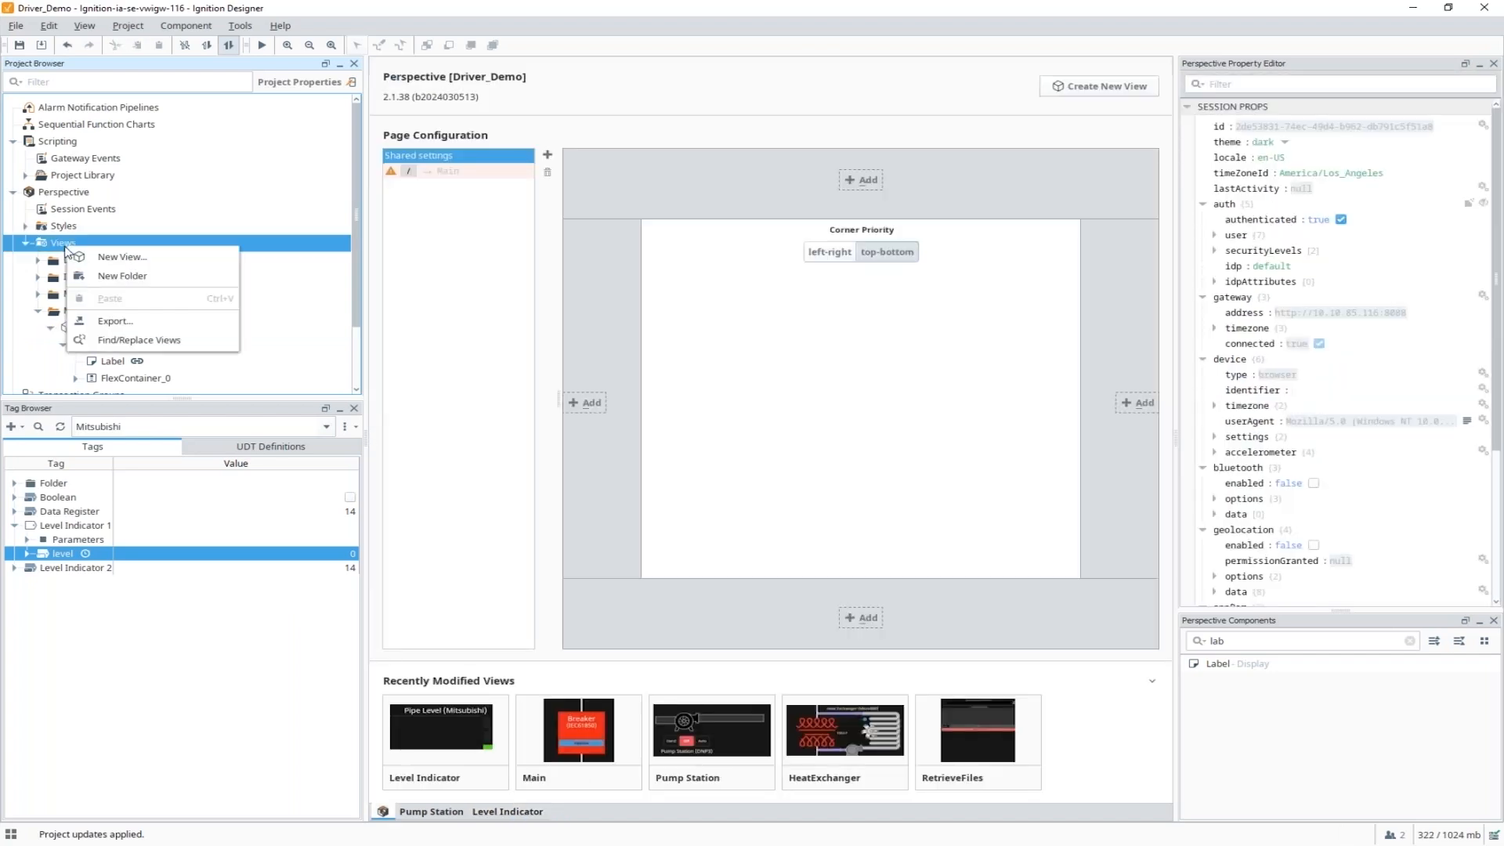
pyautogui.click(121, 257)
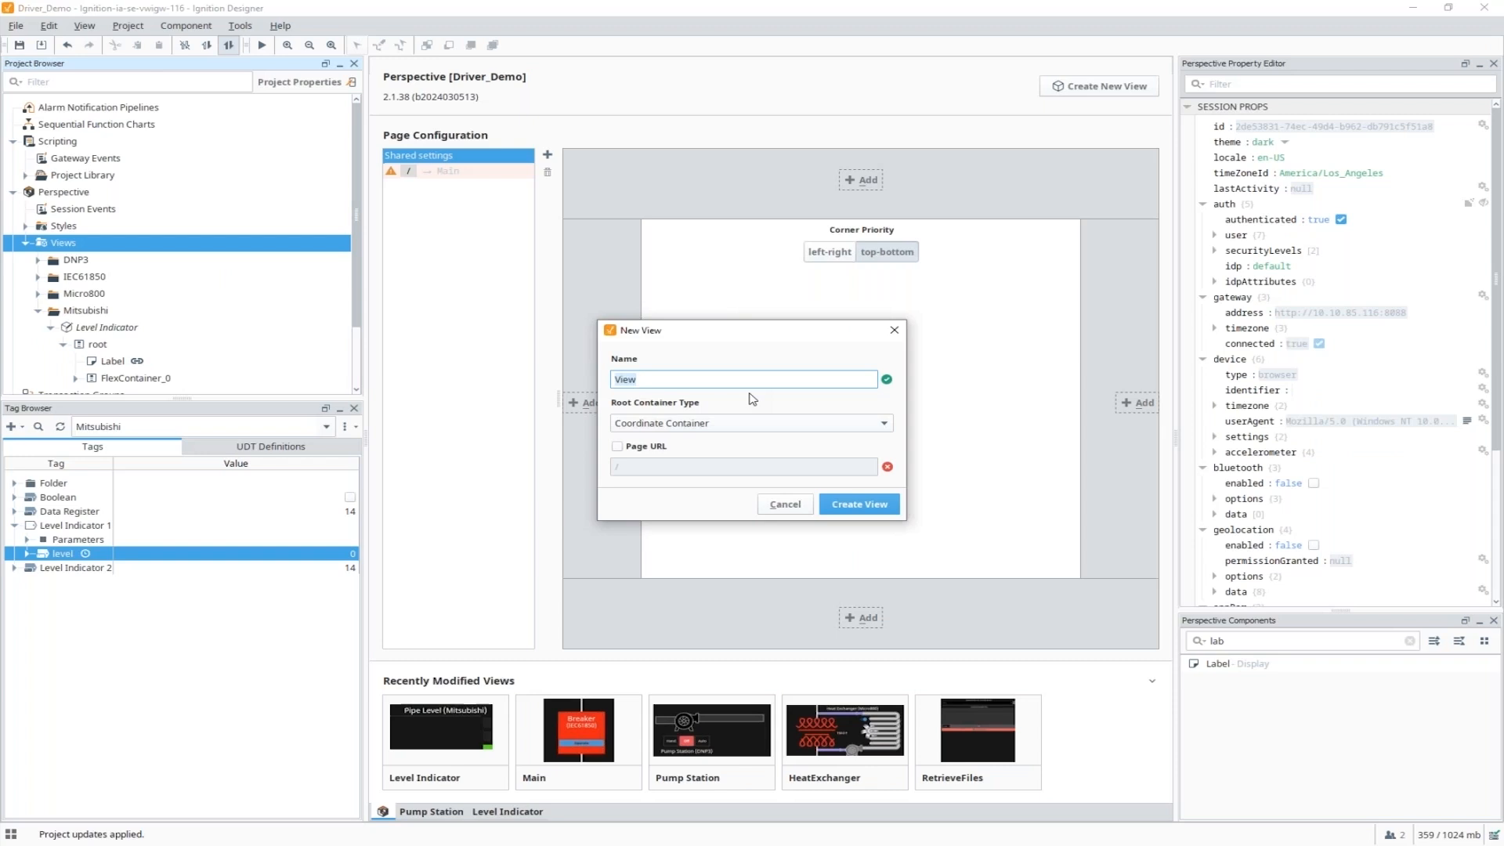
pyautogui.write('WE')
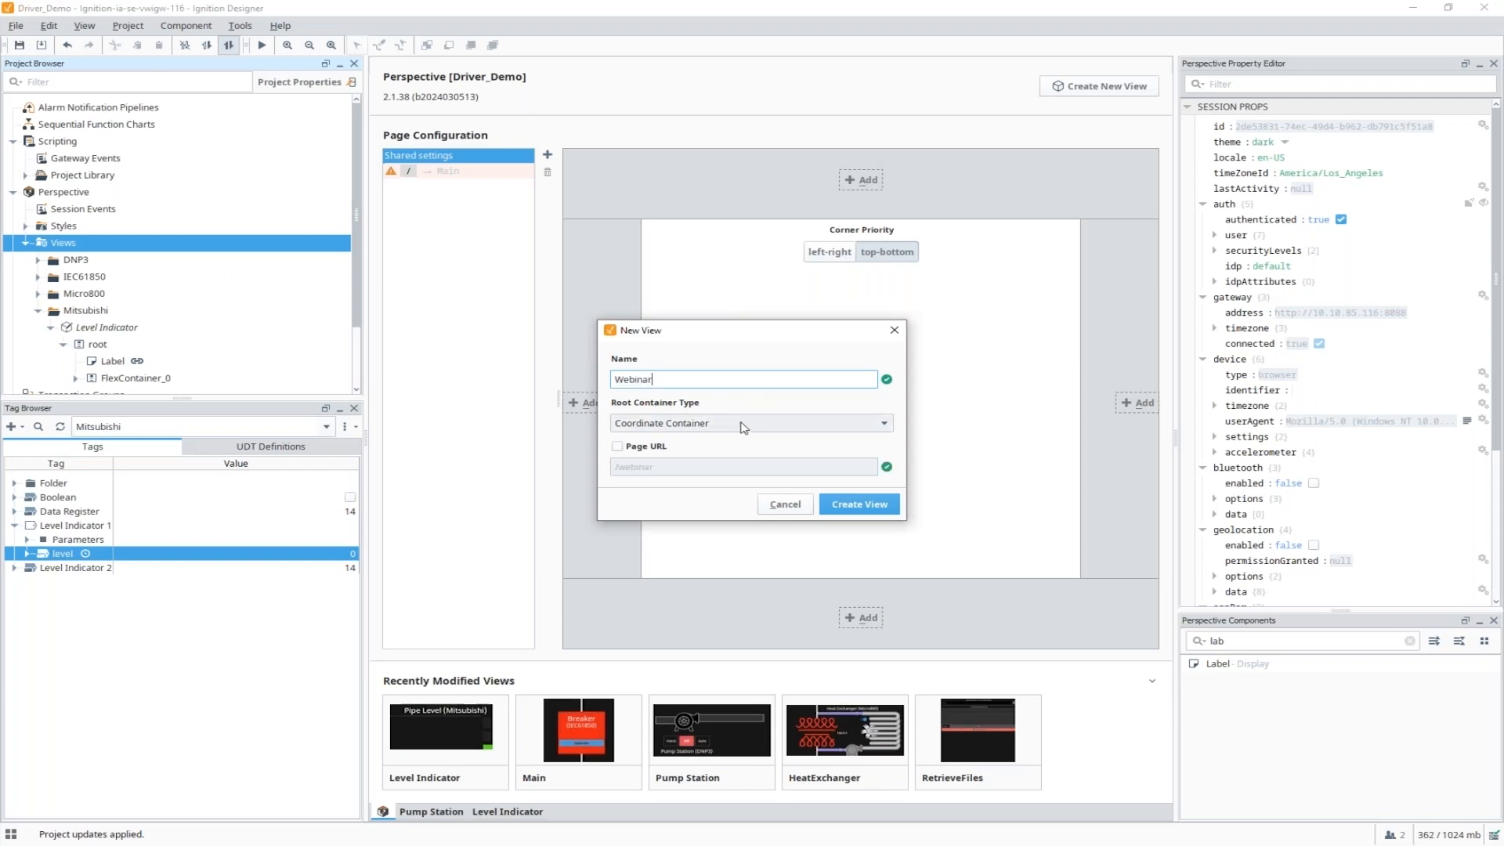
pyautogui.click(874, 506)
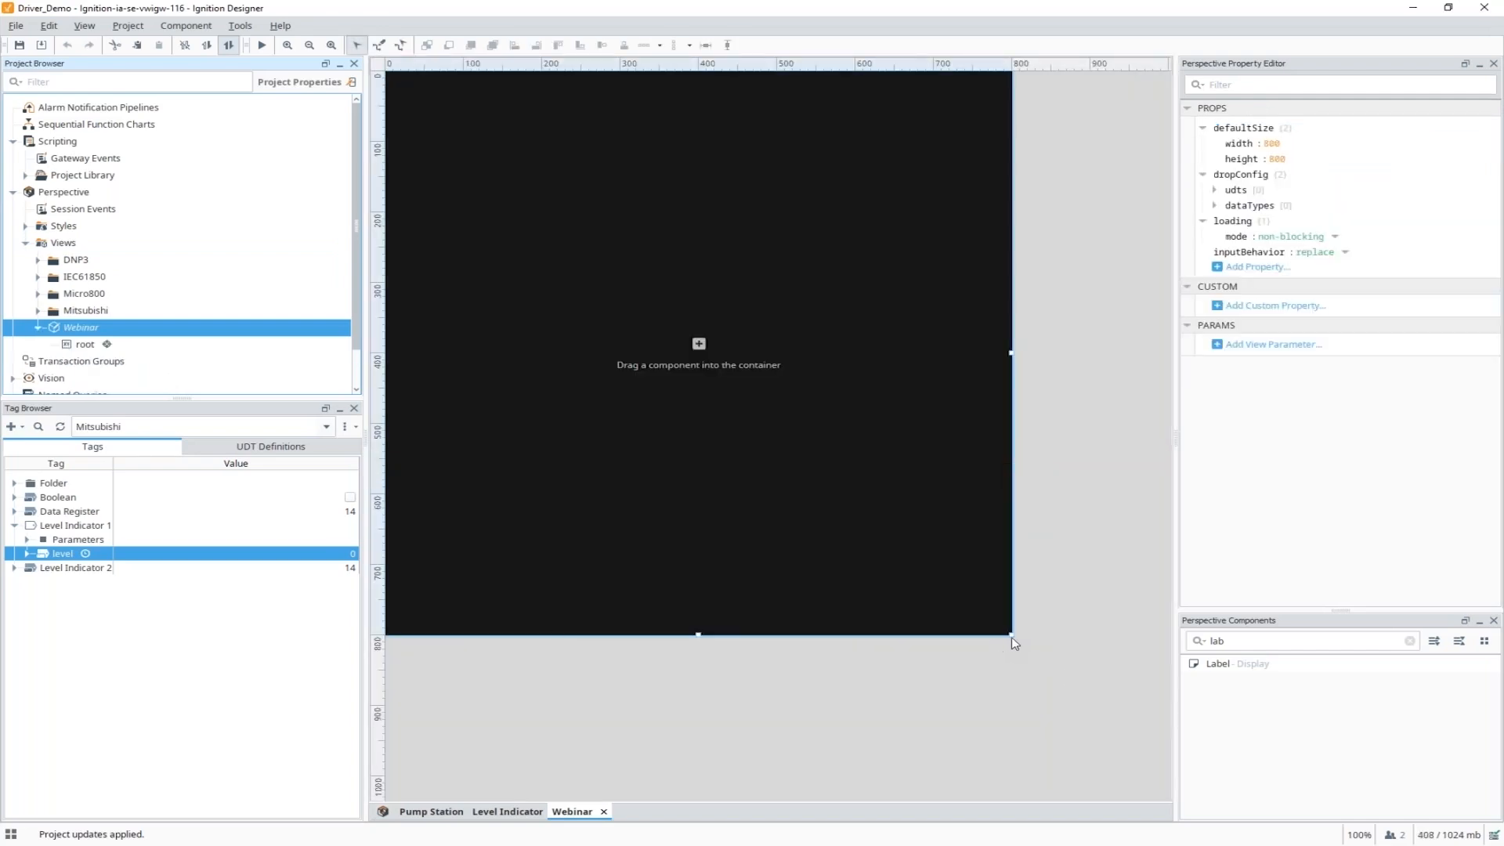
pyautogui.moveTo(1011, 634); pyautogui.dragTo(1110, 726)
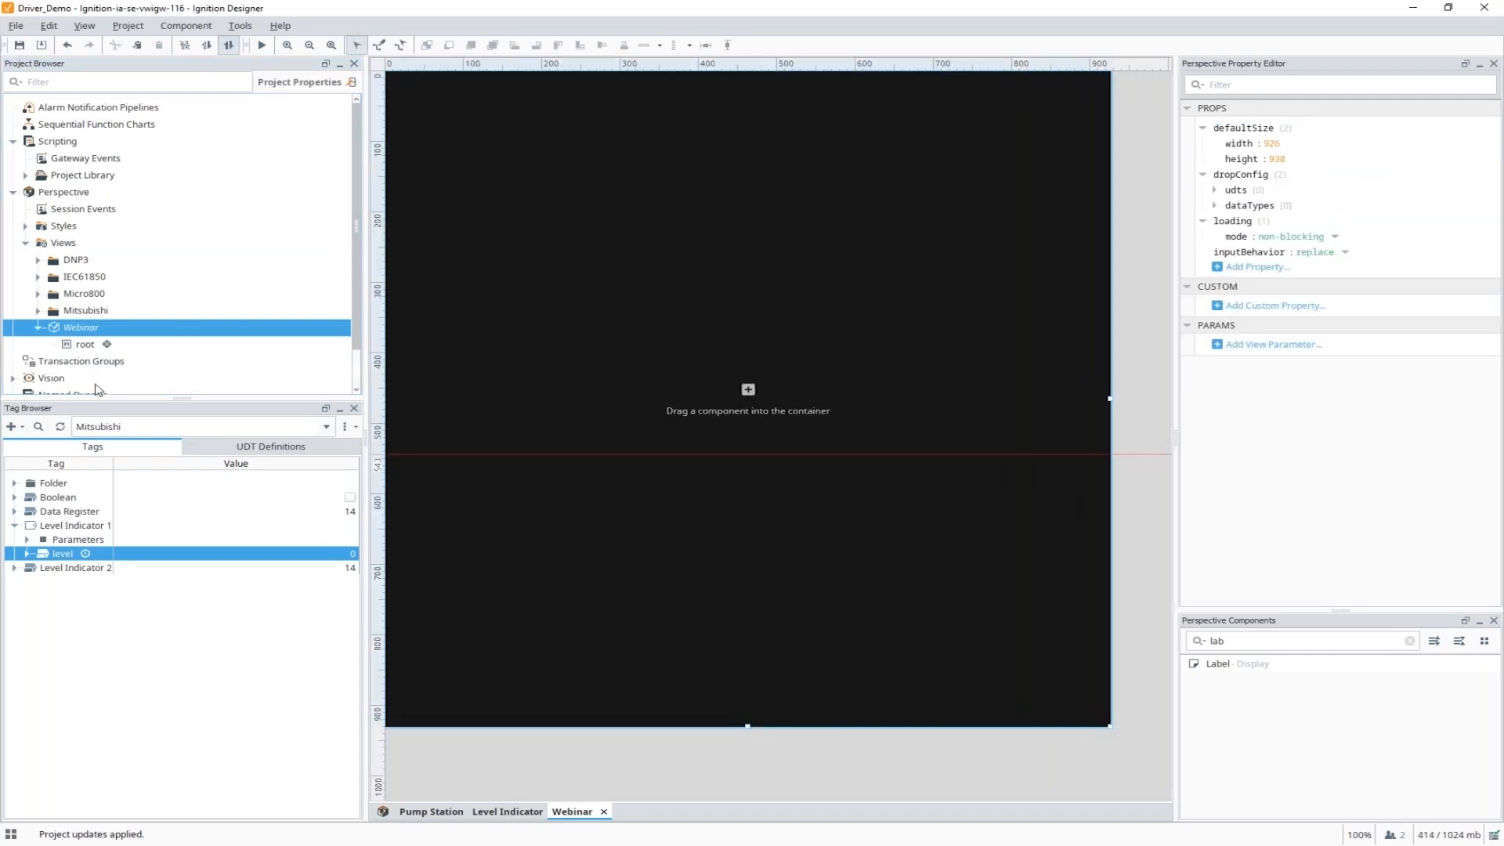
# Embed the IEC61850 B1XCBR1 tag as an IEC61850/Main breaker view at x 20, y 300.
pyautogui.click(150, 428)
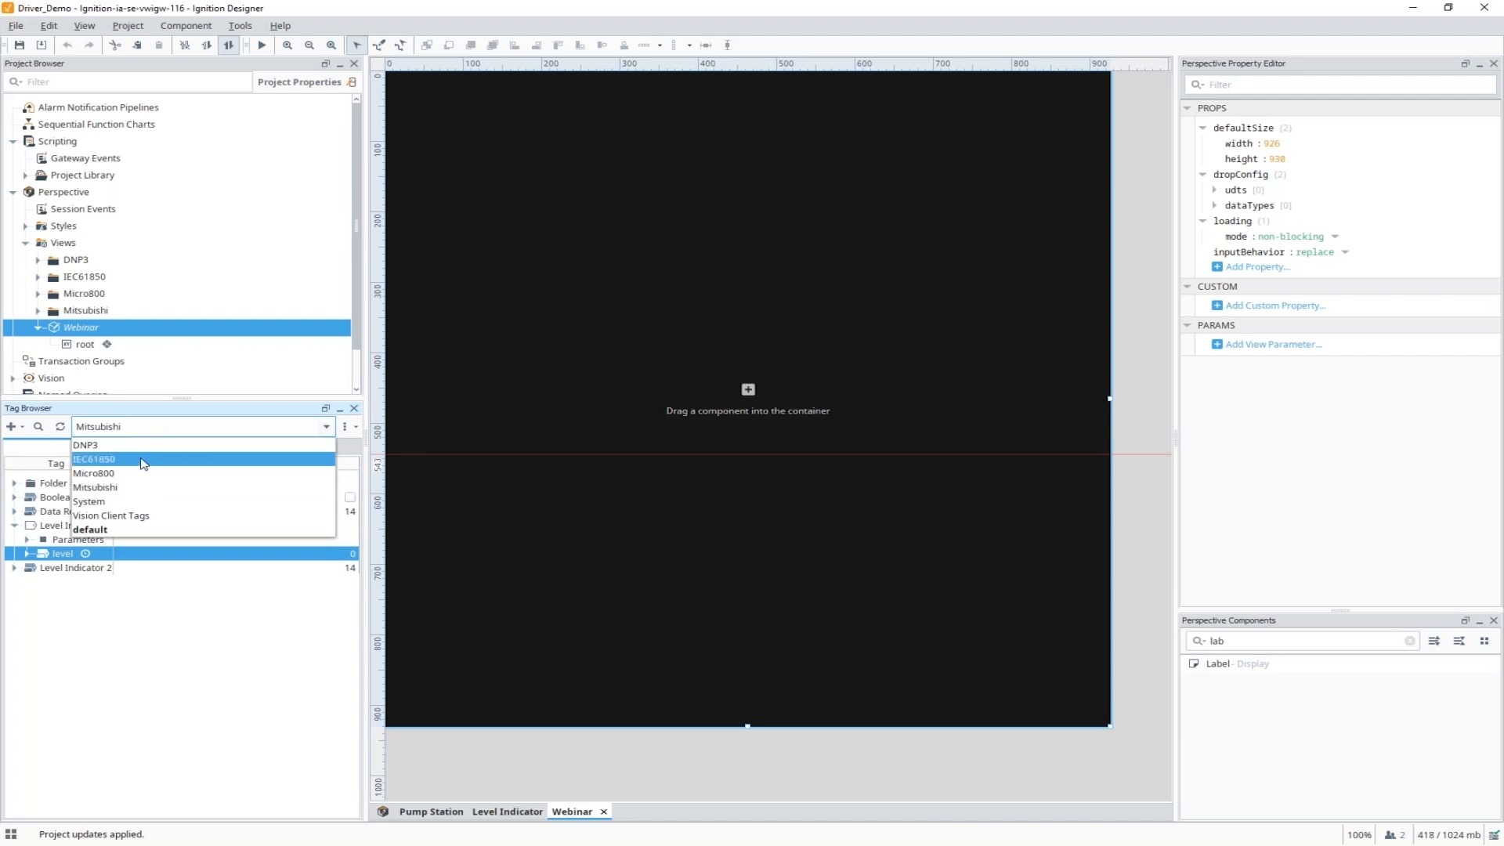
pyautogui.click(143, 463)
pyautogui.click(56, 487)
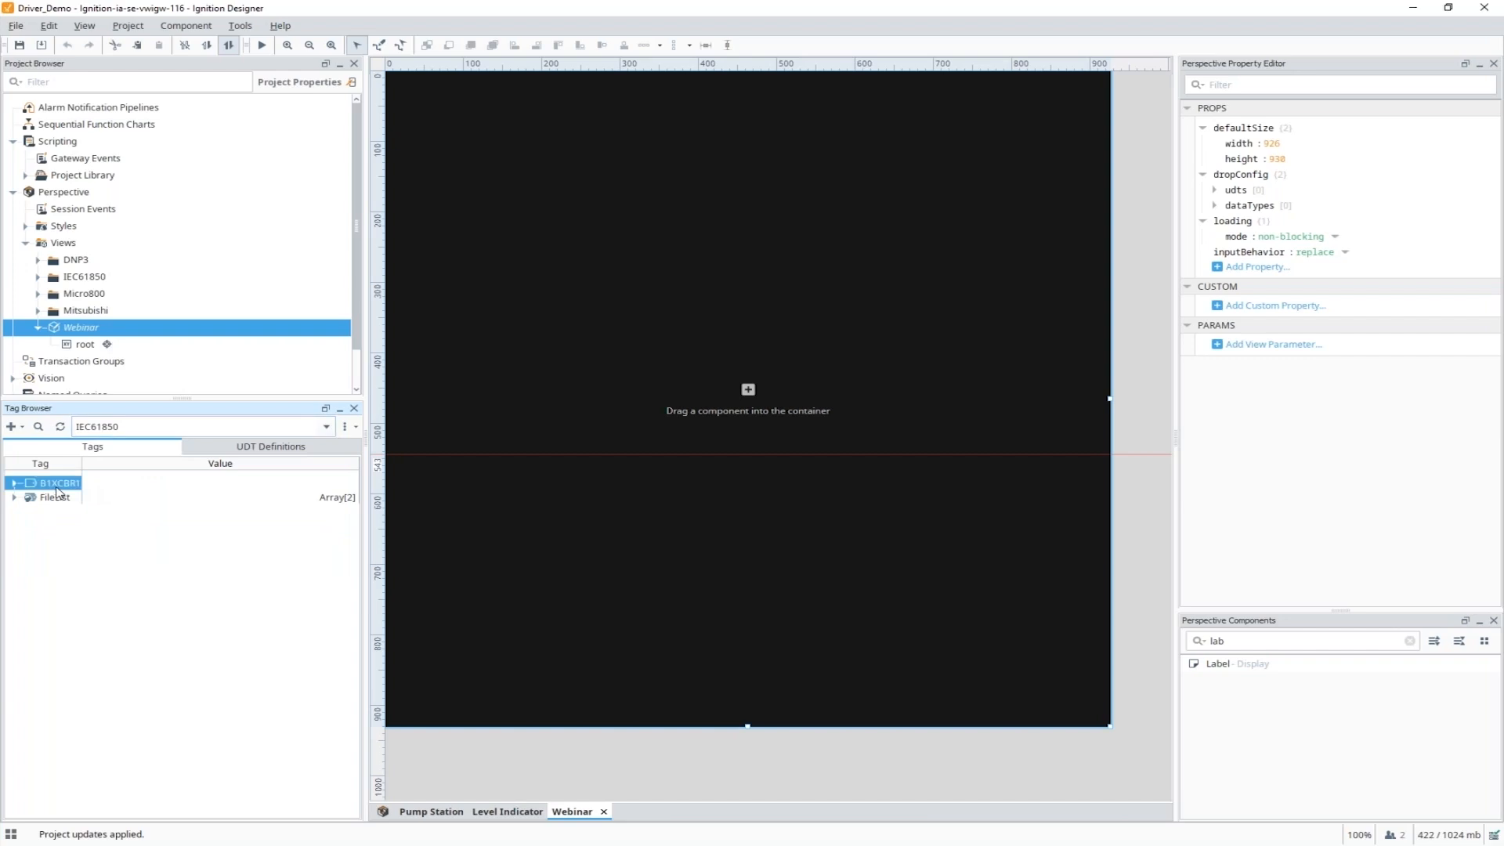
pyautogui.moveTo(55, 488); pyautogui.dragTo(527, 304)
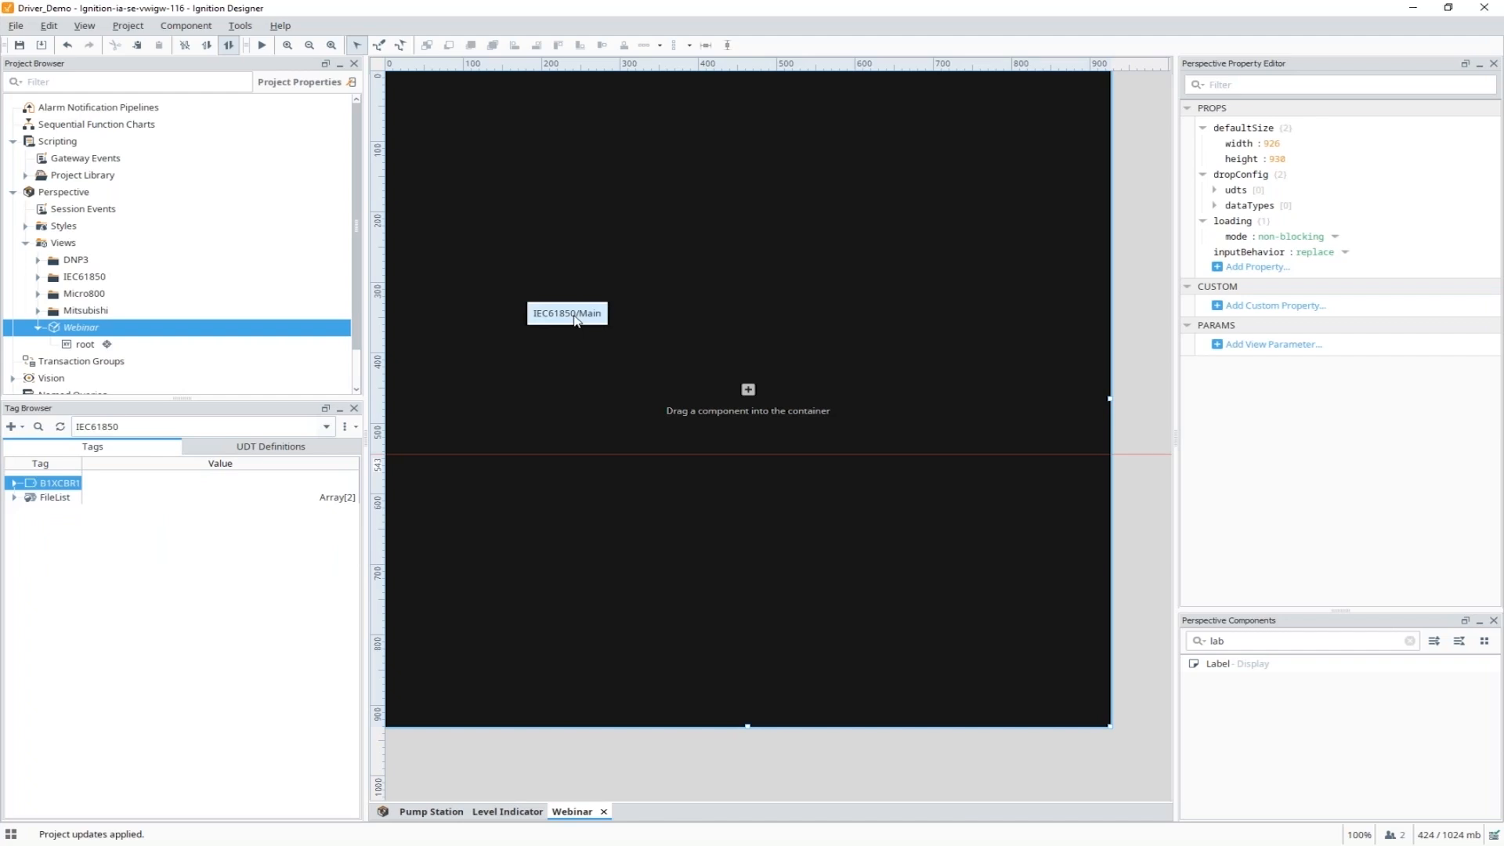
pyautogui.click(574, 313)
pyautogui.moveTo(744, 329); pyautogui.dragTo(617, 303)
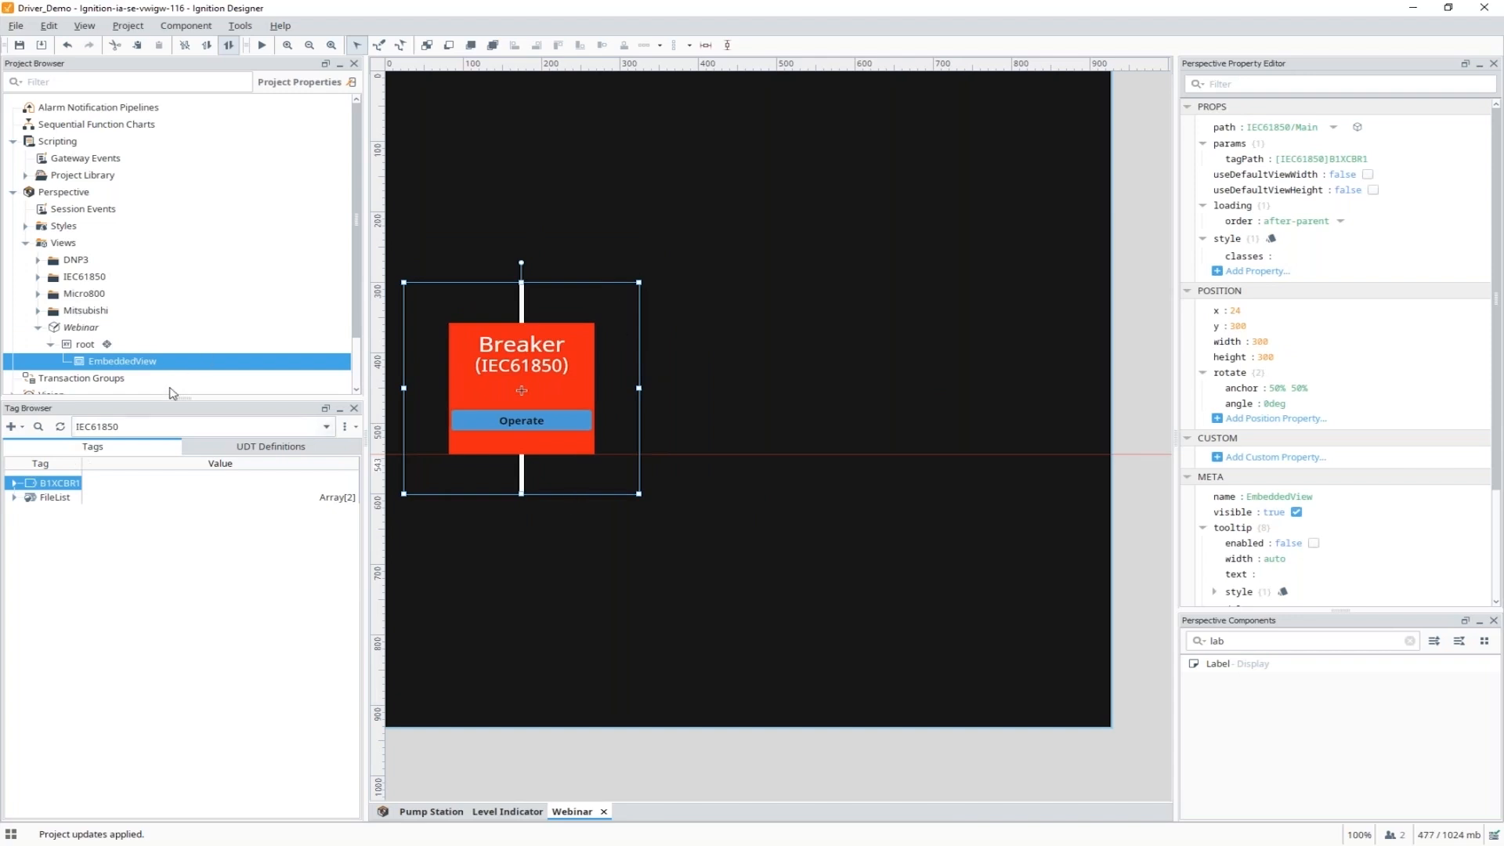
# Embed the Micro800 HeatExchanger view at the top (x 24, y 30) and preview the view live.
pyautogui.click(127, 427)
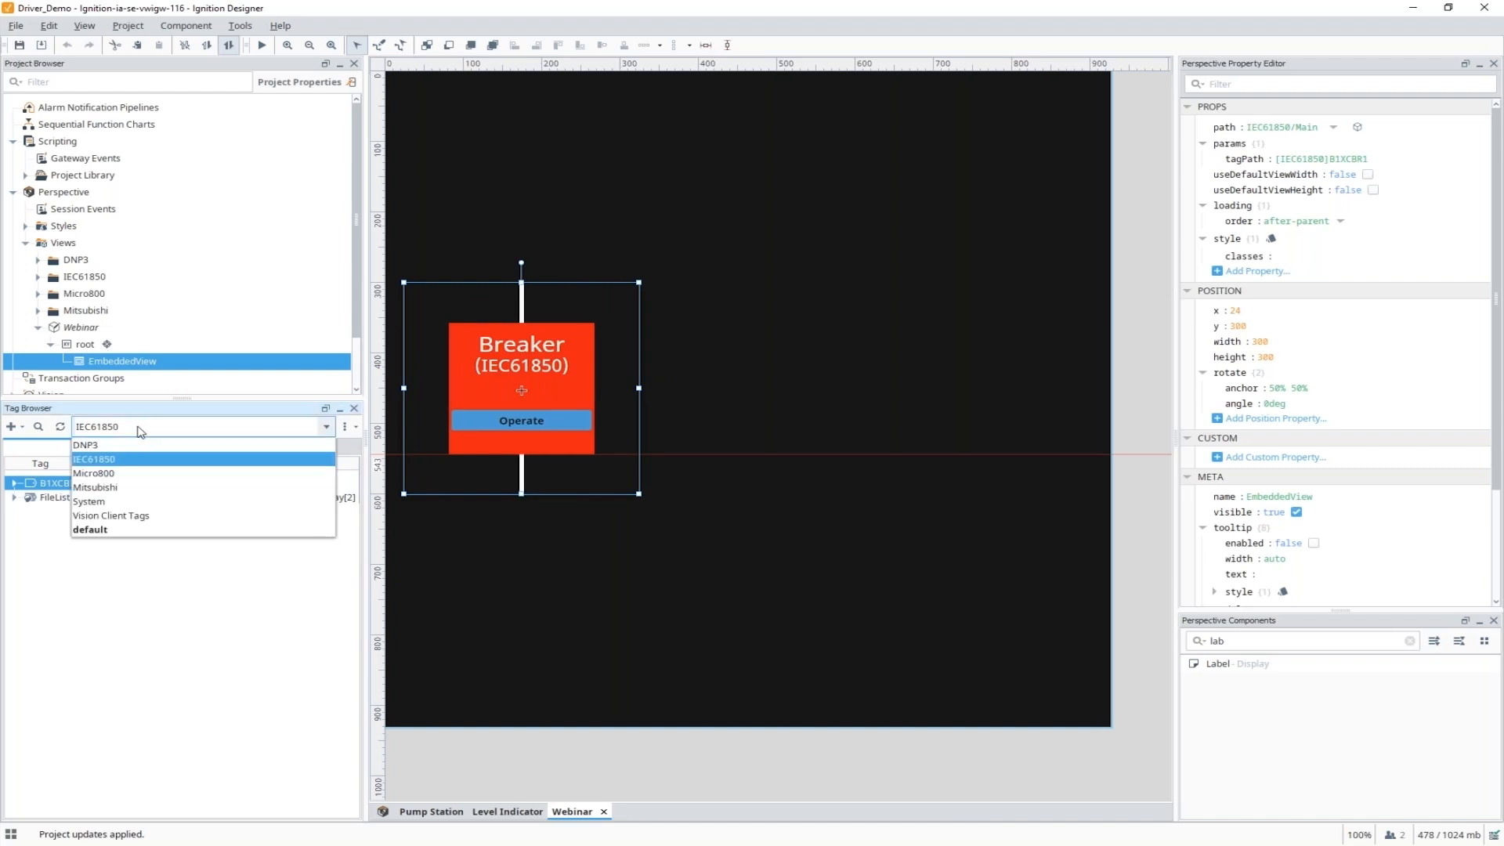
pyautogui.click(118, 486)
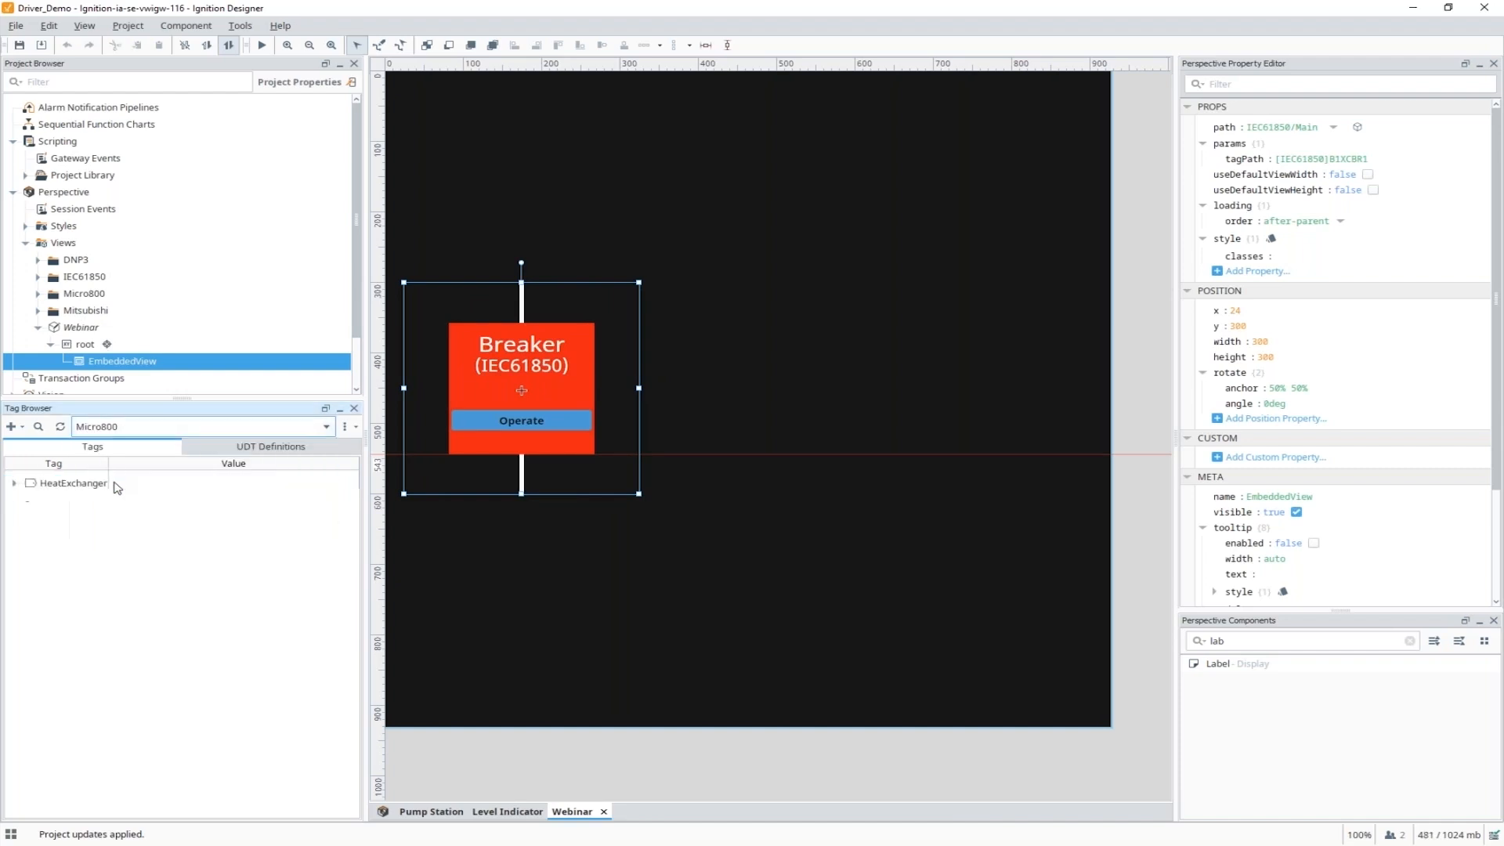
pyautogui.click(68, 485)
pyautogui.moveTo(64, 483); pyautogui.dragTo(612, 202)
pyautogui.click(664, 213)
pyautogui.moveTo(805, 270); pyautogui.dragTo(612, 169)
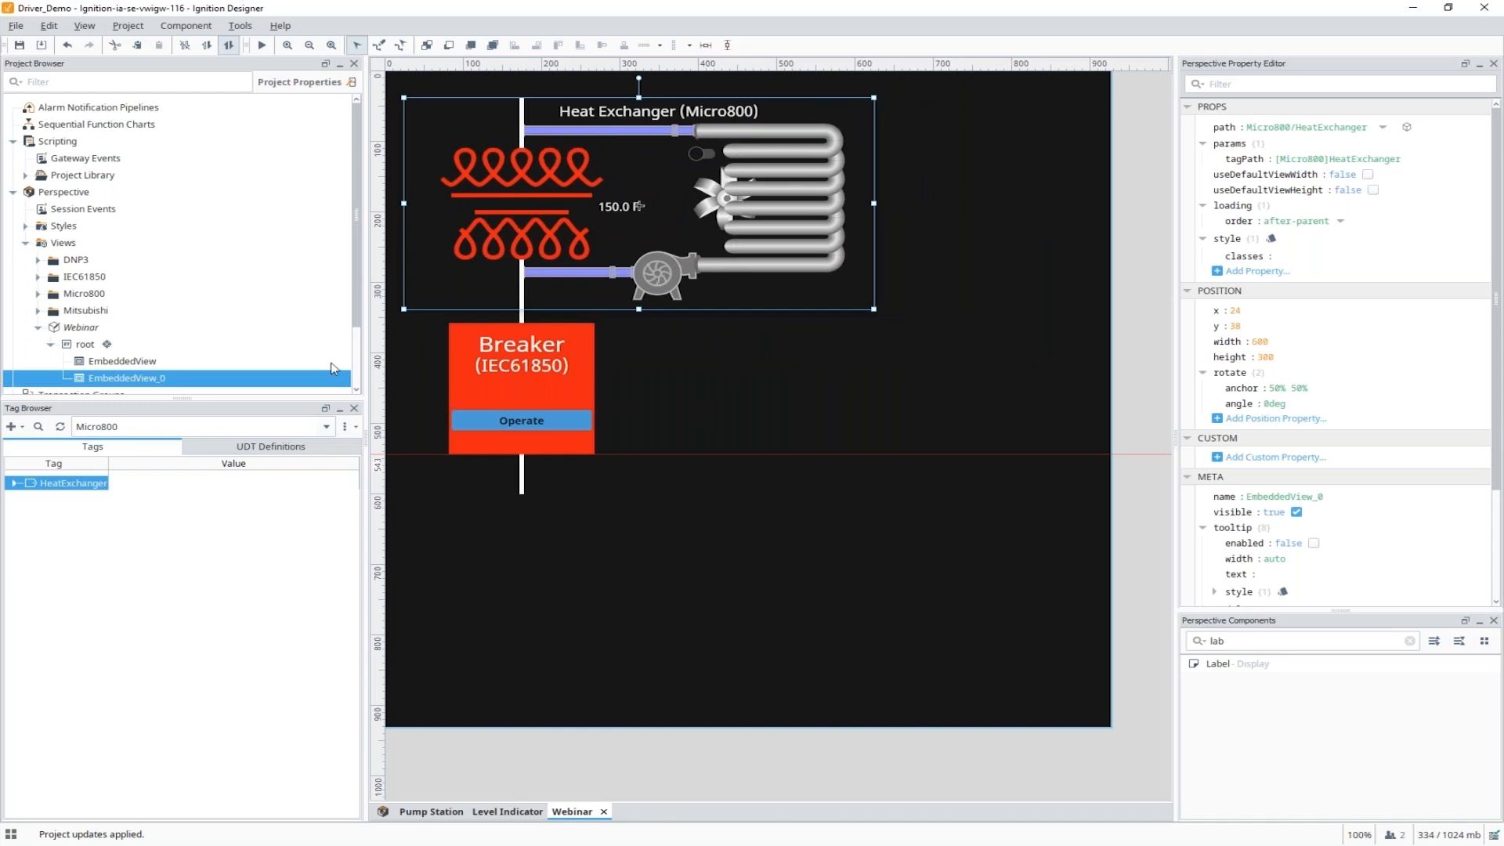
pyautogui.click(261, 45)
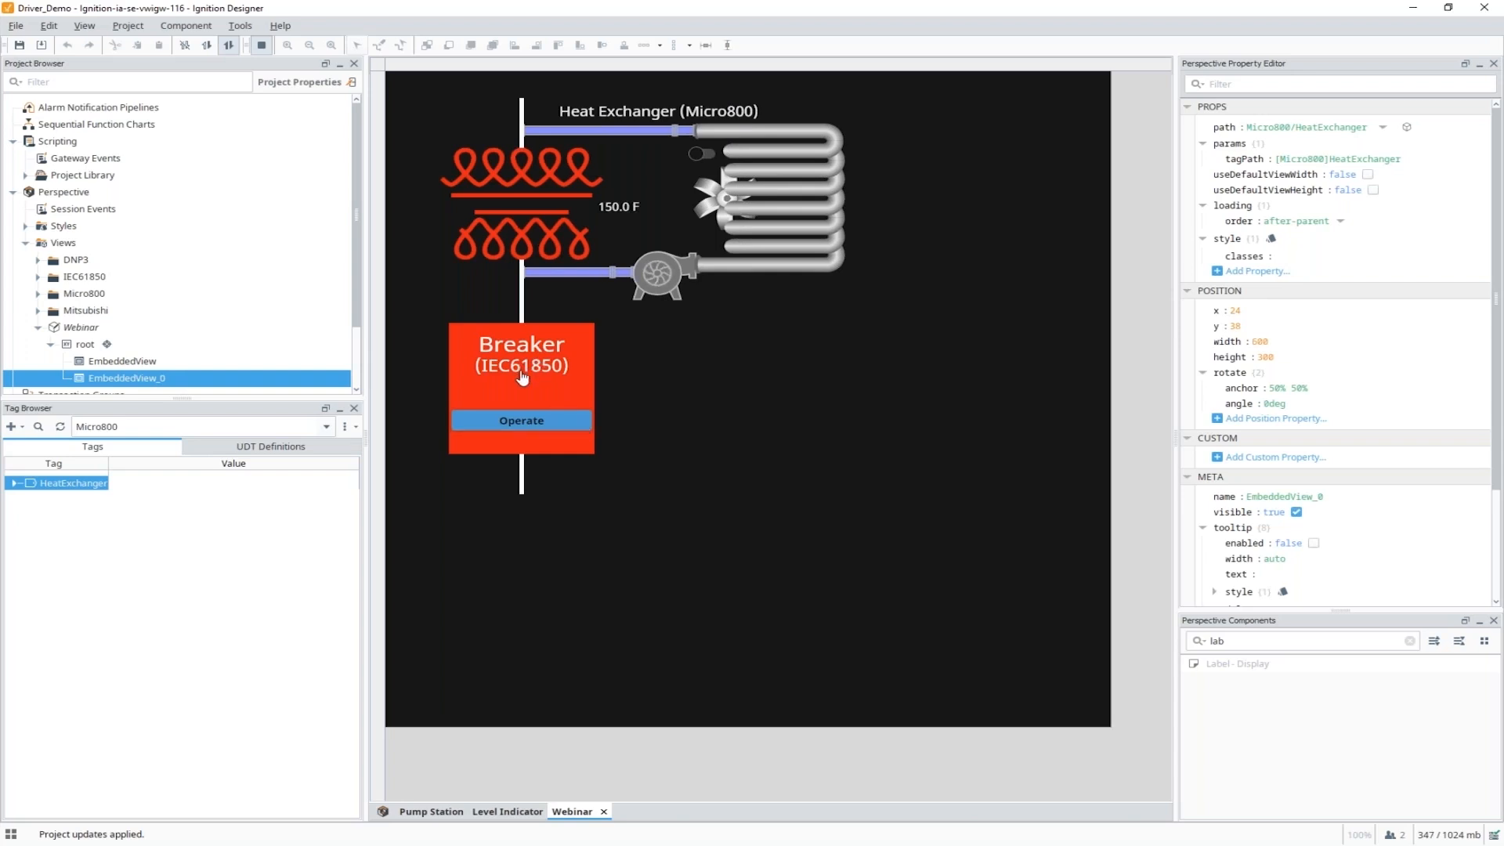
# Stop the heat exchanger pump and trip the IEC61850 breaker live, then leave preview.
pyautogui.click(665, 281)
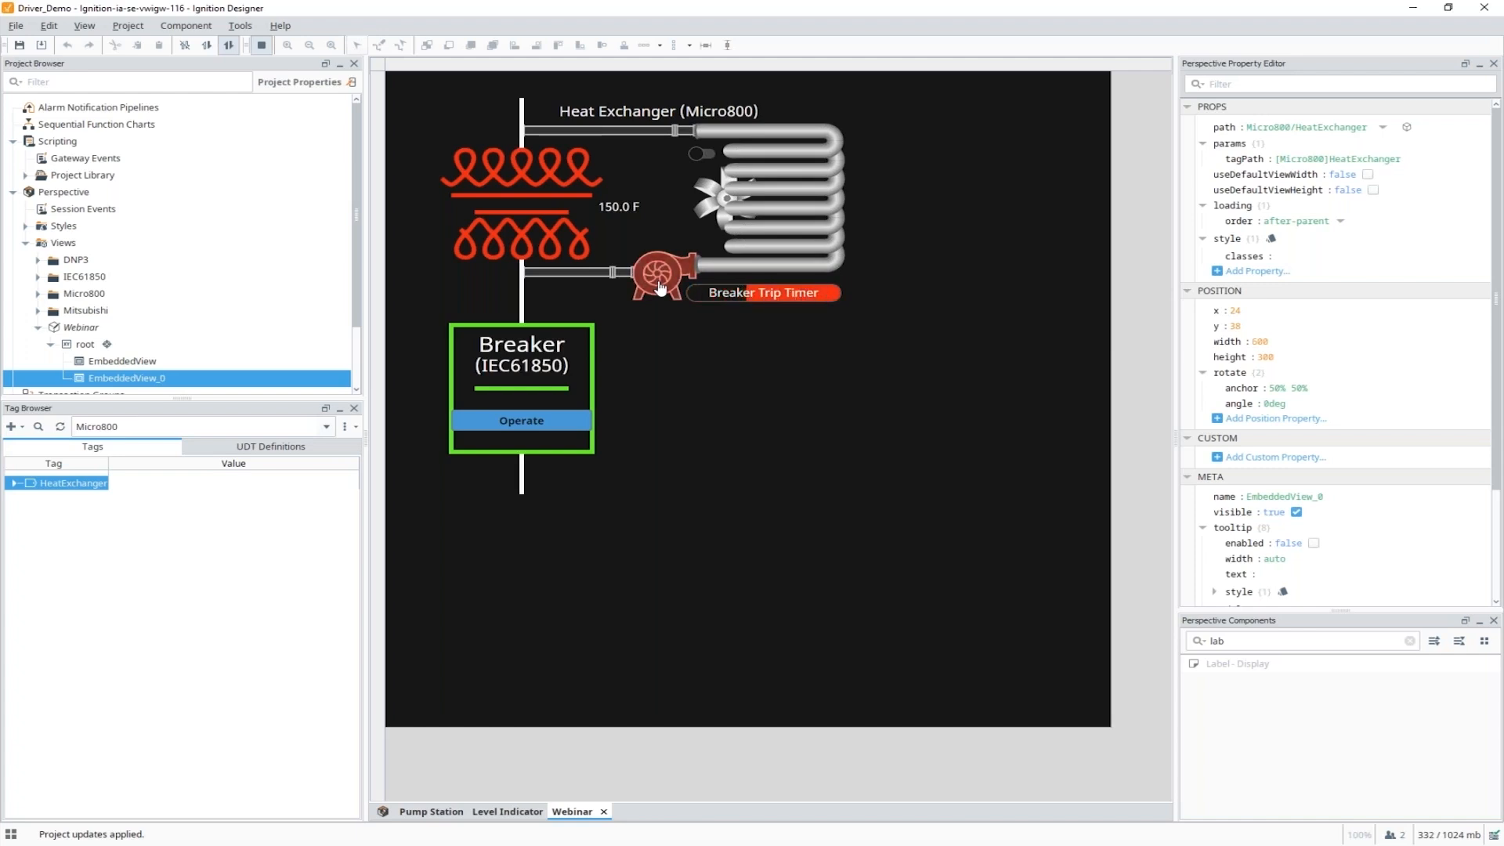
pyautogui.click(544, 425)
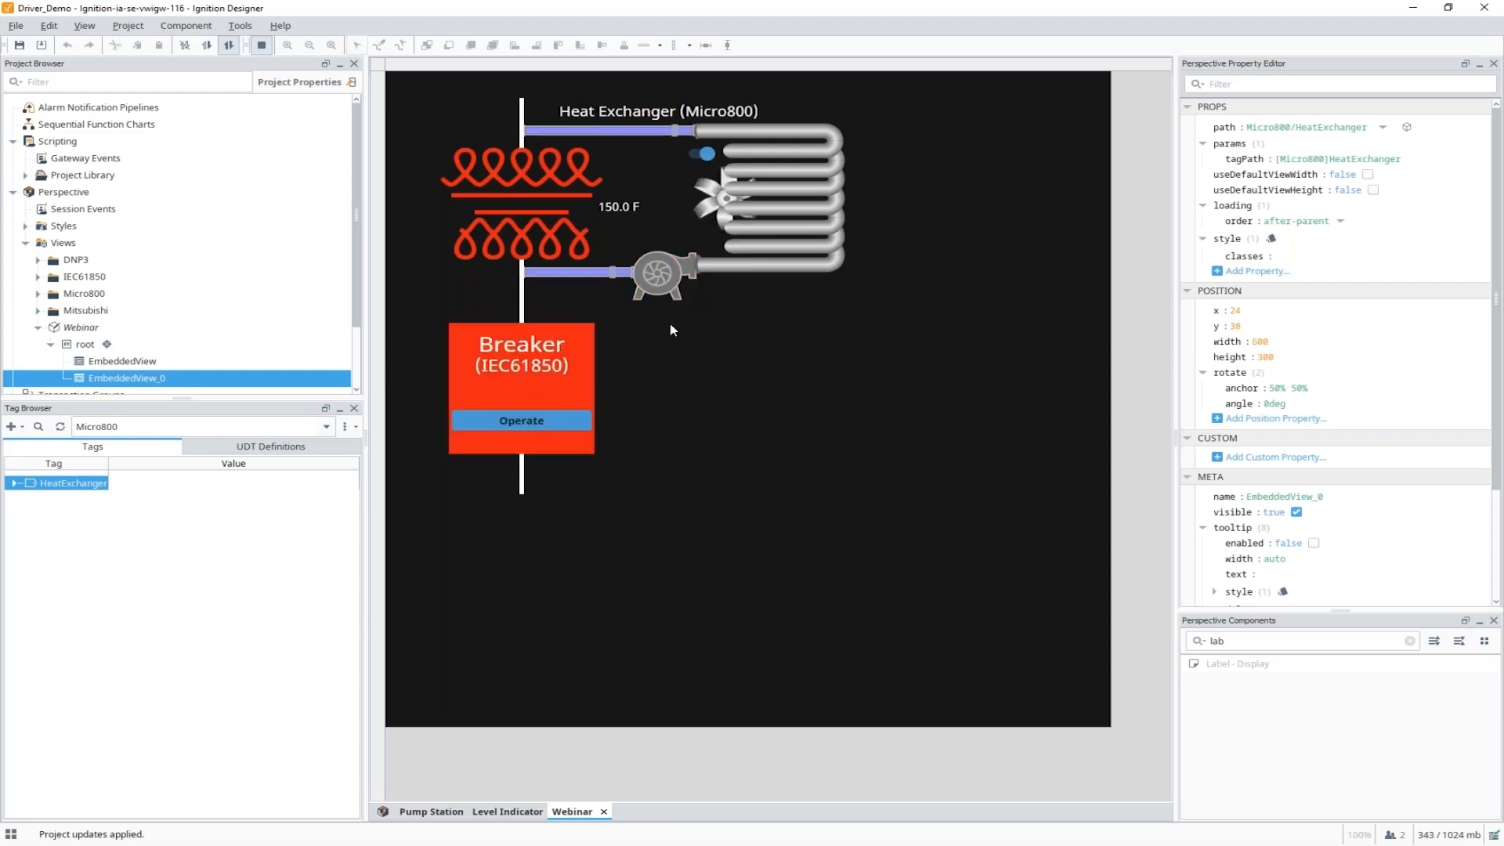
pyautogui.click(262, 45)
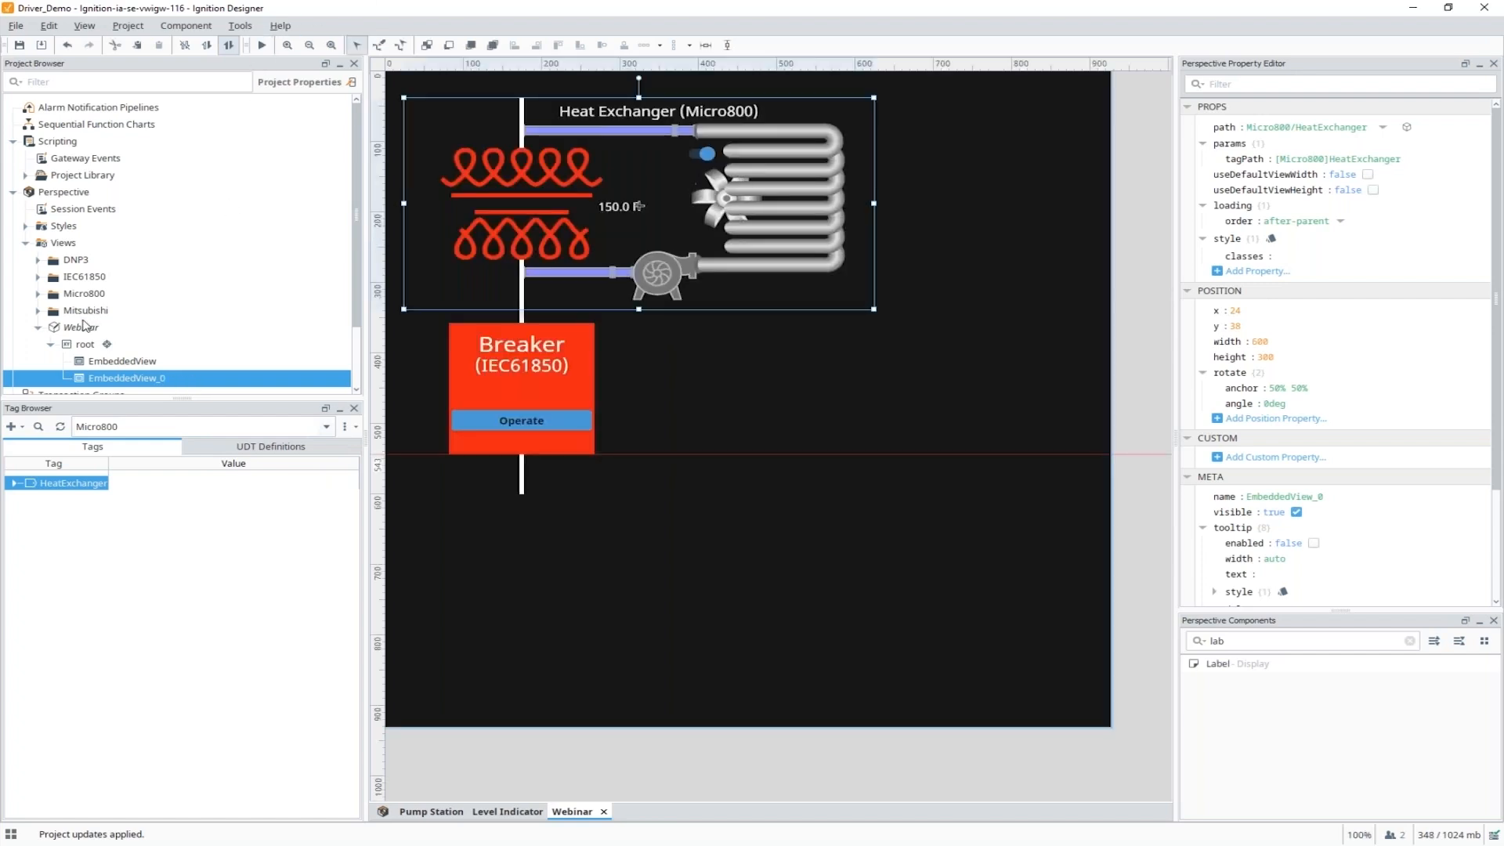
# Embed the DNP3 Pump Station 1 tag below the breaker.
pyautogui.click(116, 426)
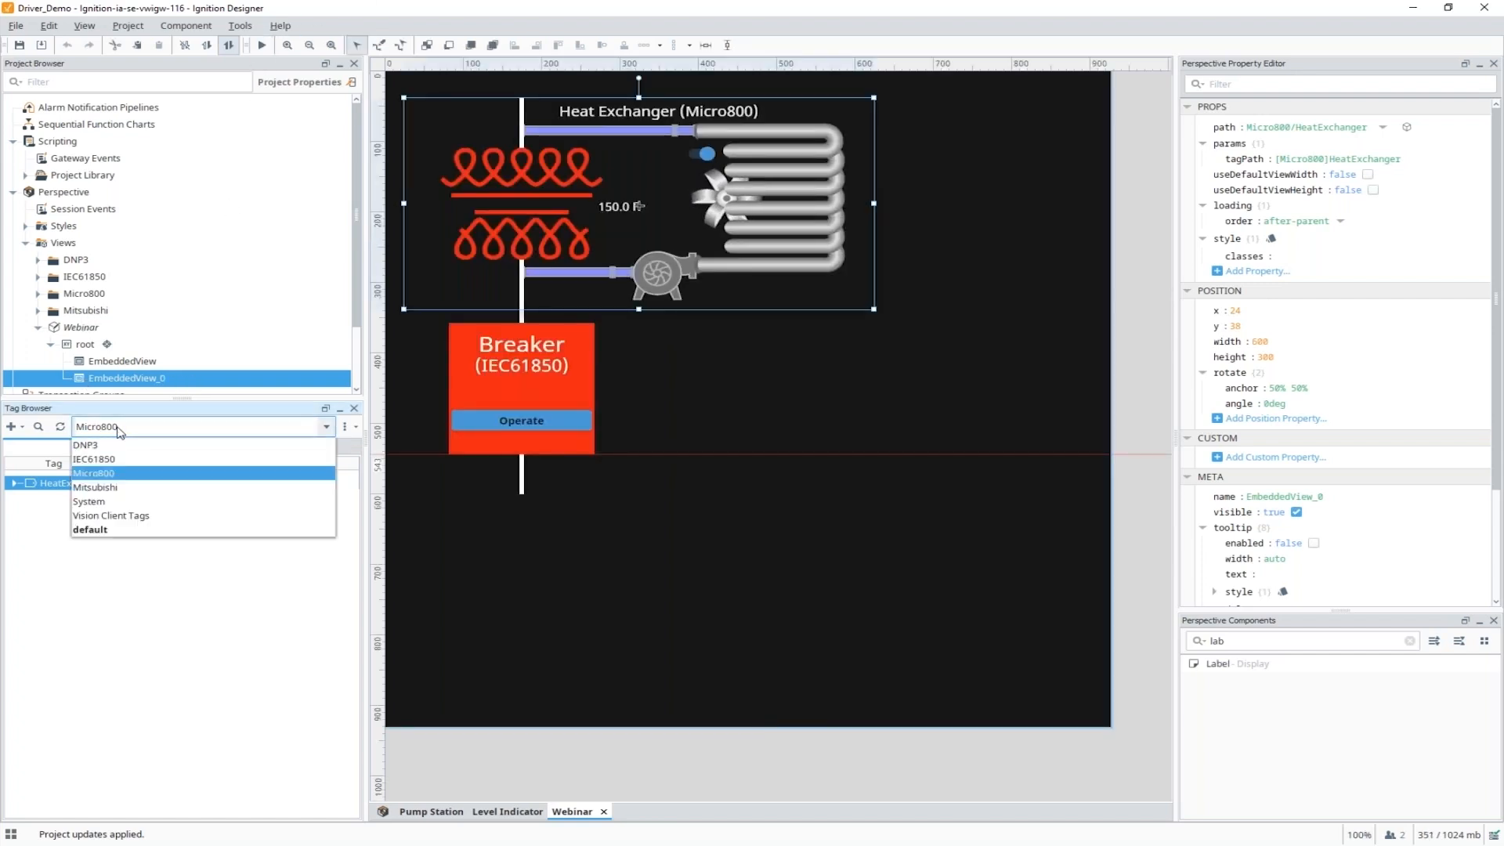
pyautogui.click(116, 447)
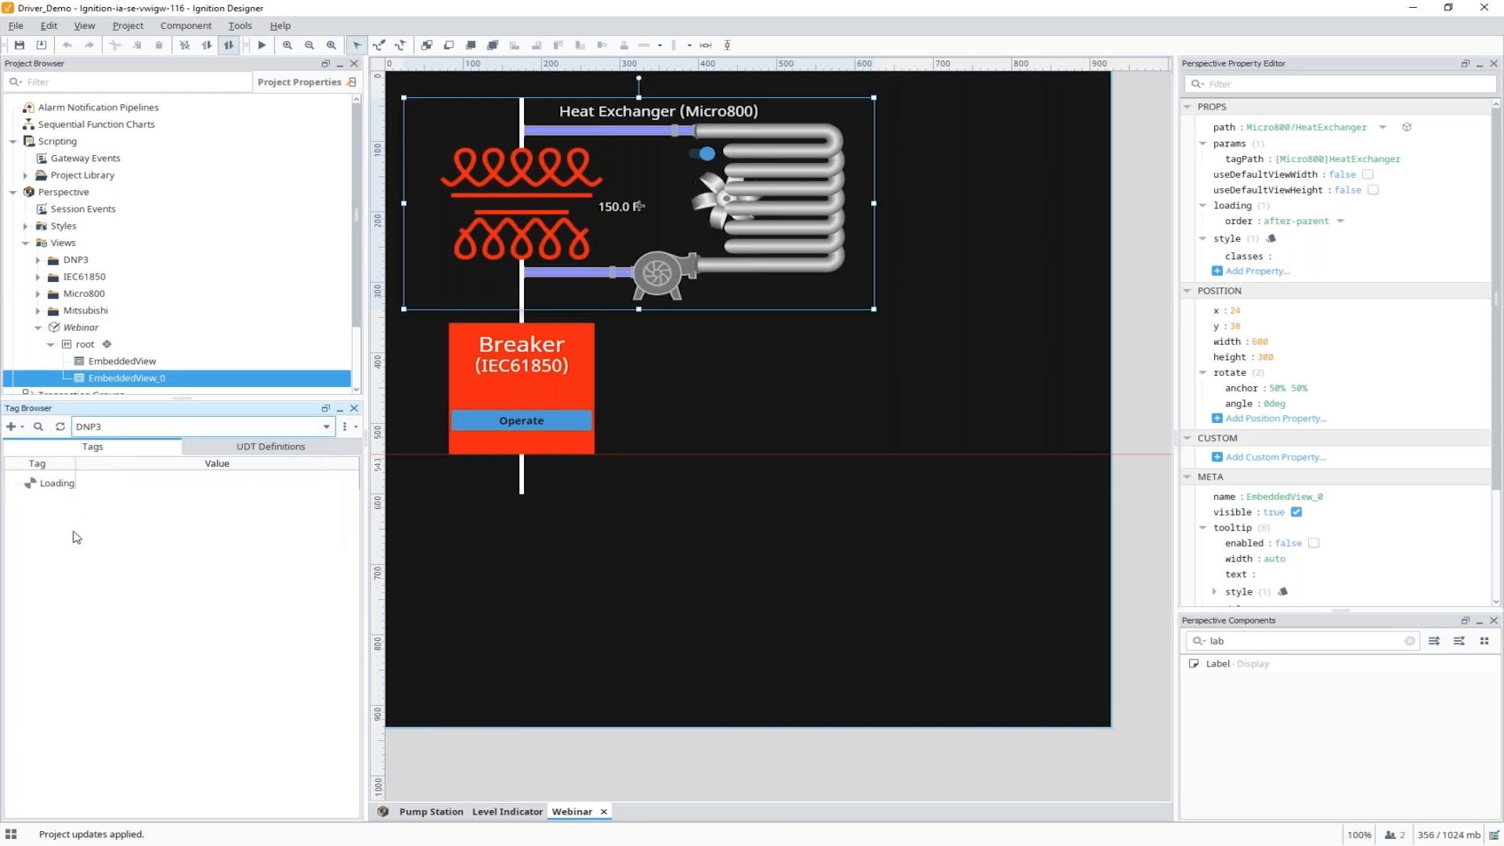
pyautogui.click(63, 526)
pyautogui.moveTo(62, 531); pyautogui.dragTo(546, 521)
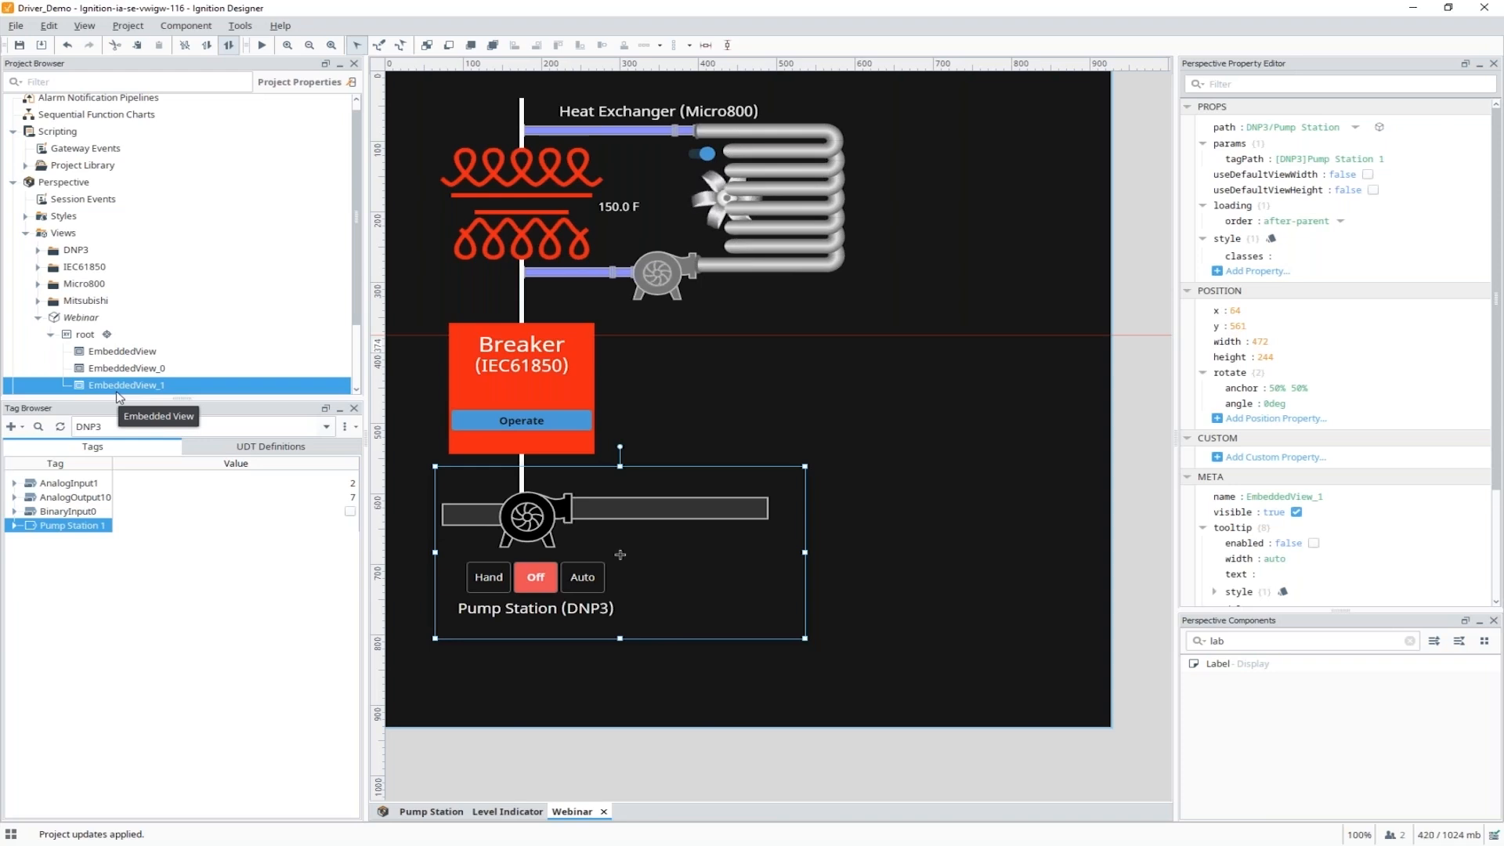
# Embed Mitsubishi Level Indicator 1 as the Pipe Level display beside it.
pyautogui.click(90, 426)
pyautogui.click(118, 489)
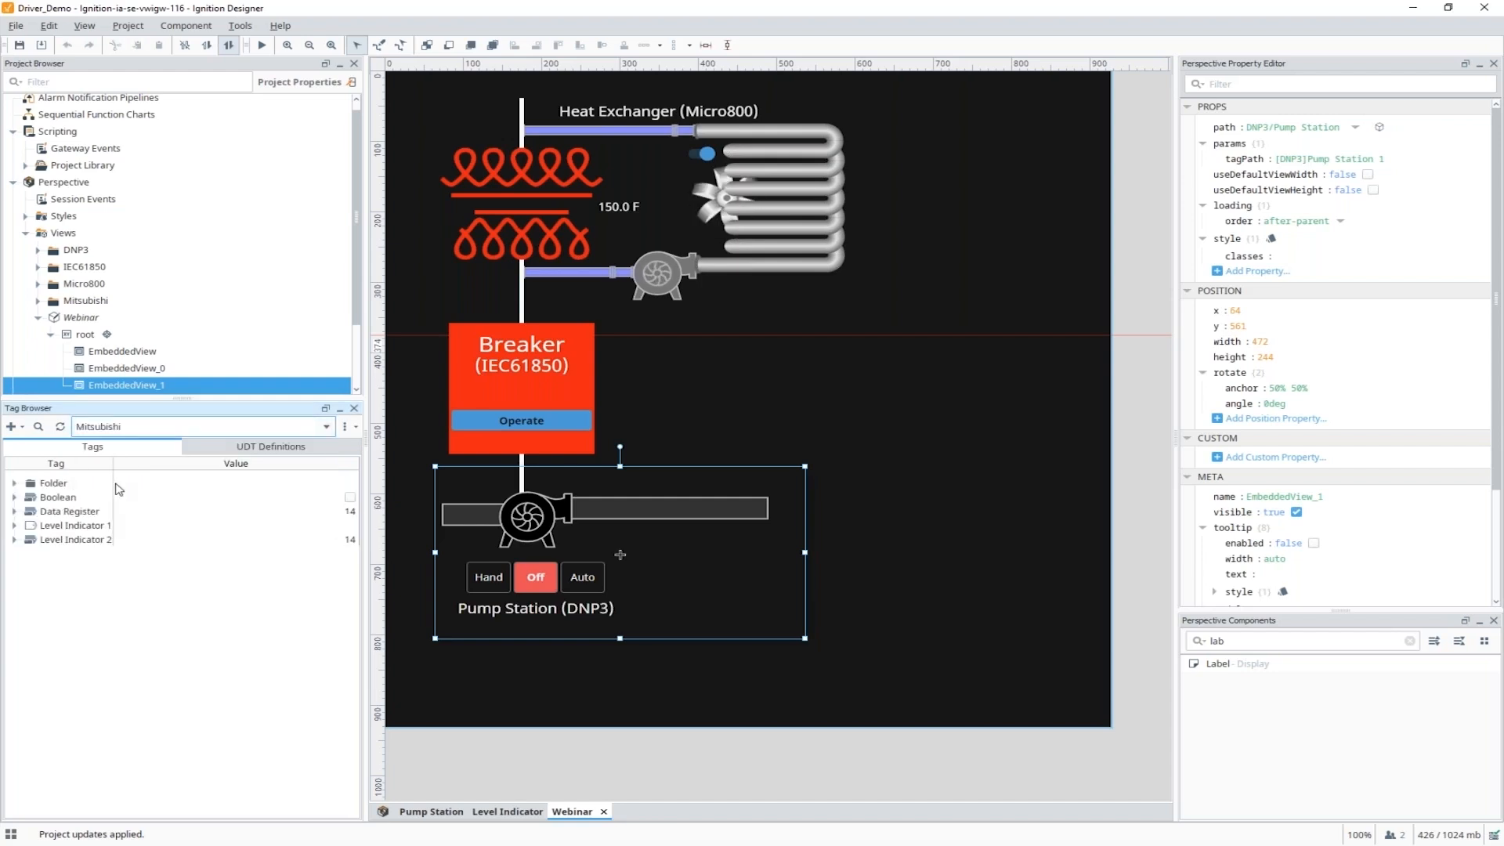
pyautogui.moveTo(77, 528); pyautogui.dragTo(846, 490)
pyautogui.click(858, 525)
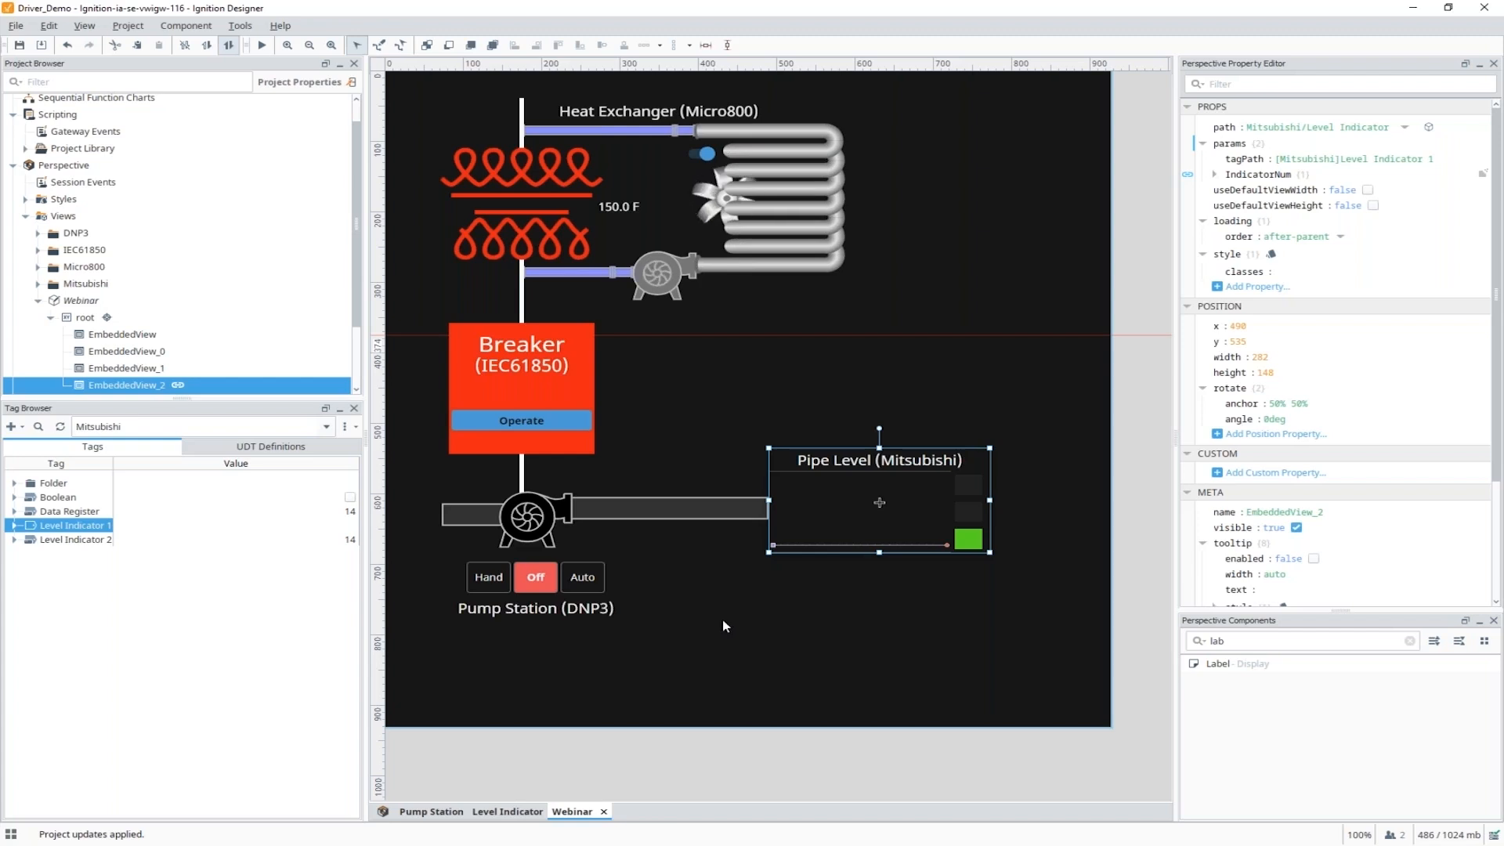
# Run the Webinar view in live preview and stop the heat exchanger pump.
pyautogui.click(261, 45)
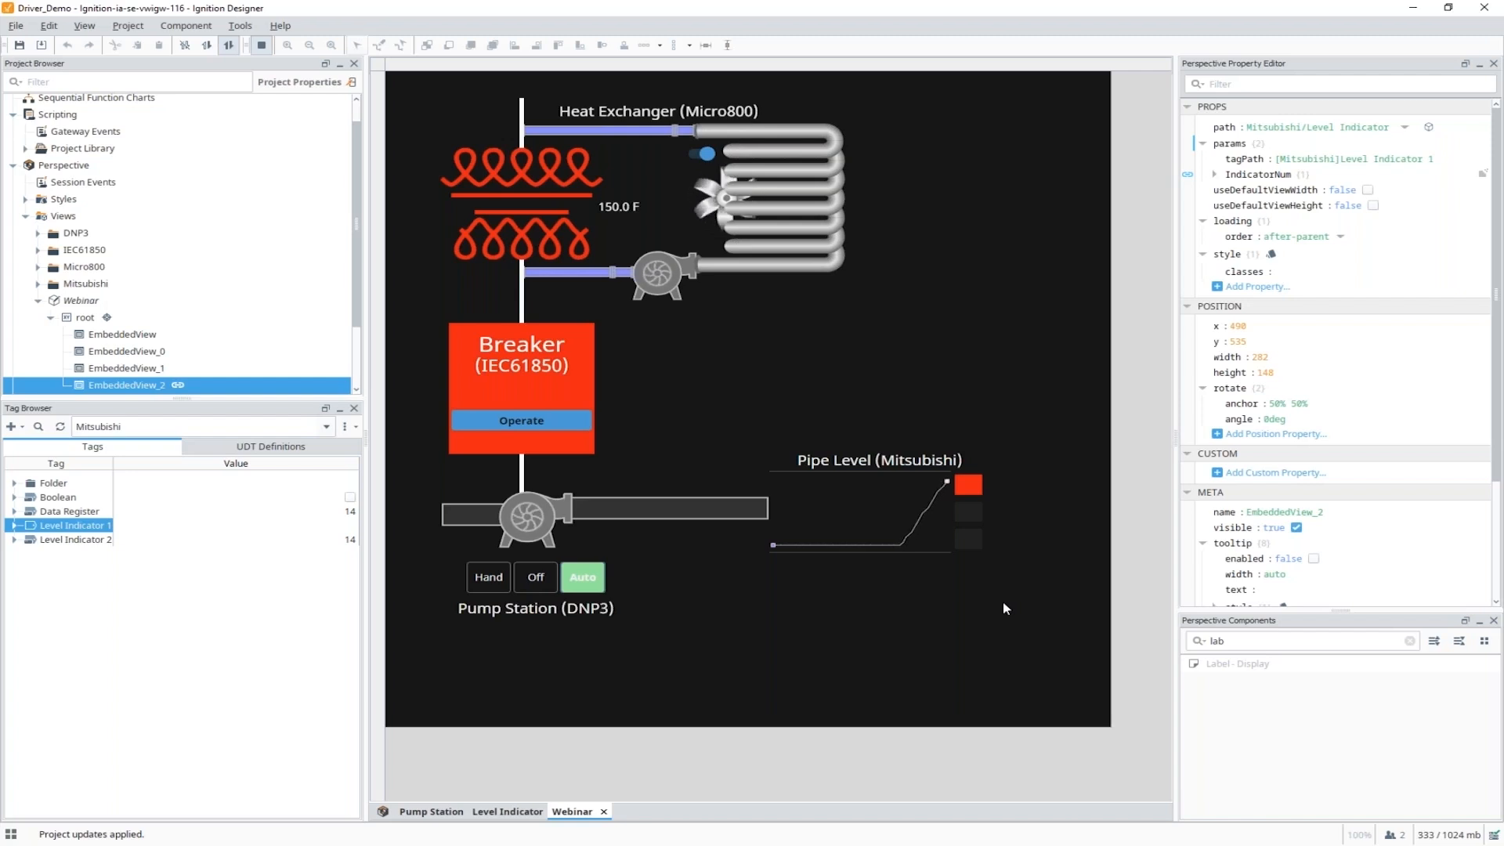
pyautogui.click(672, 287)
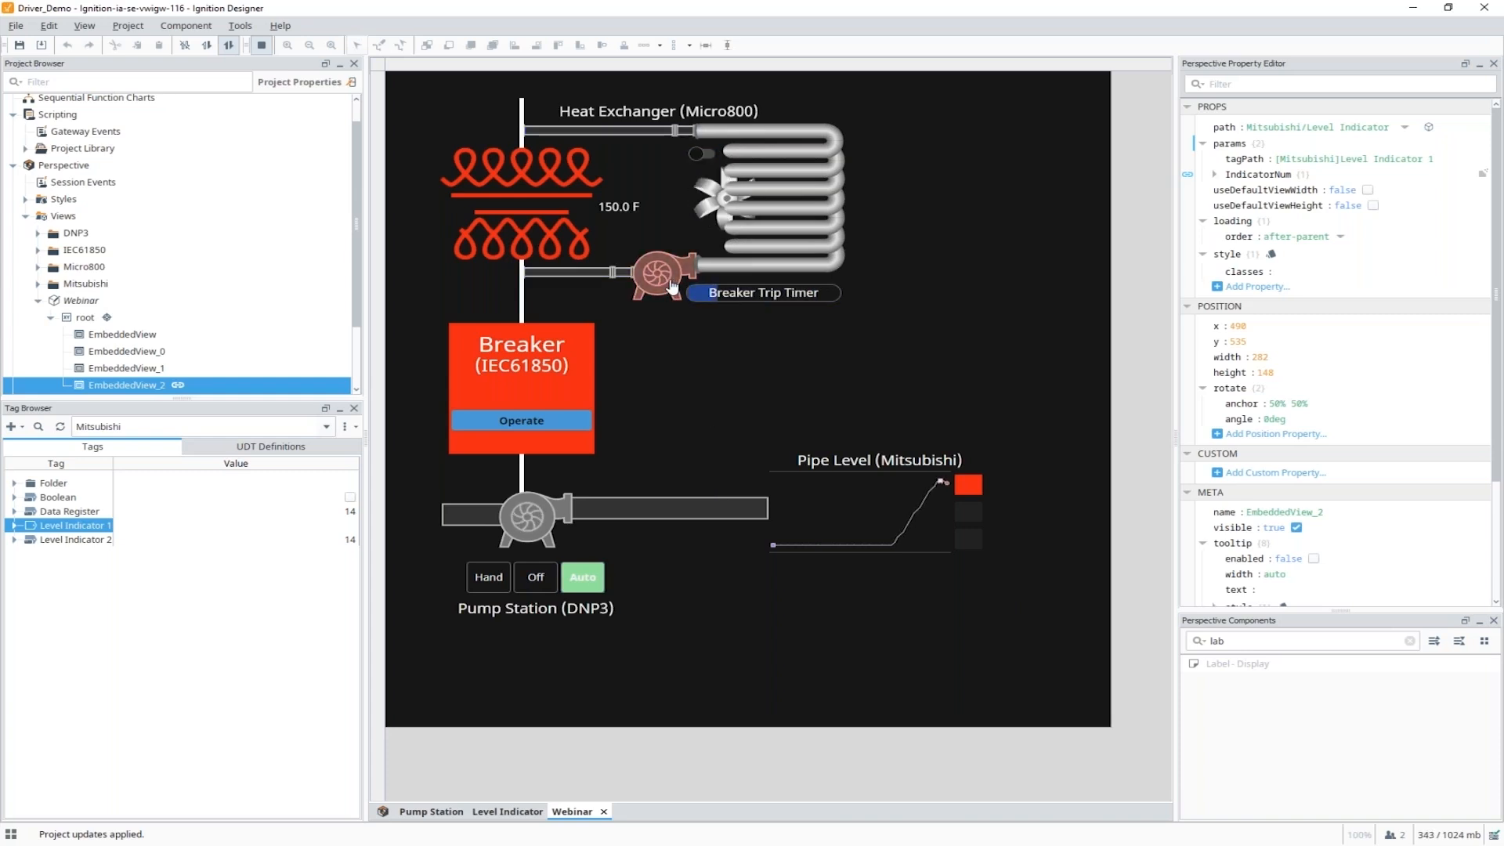